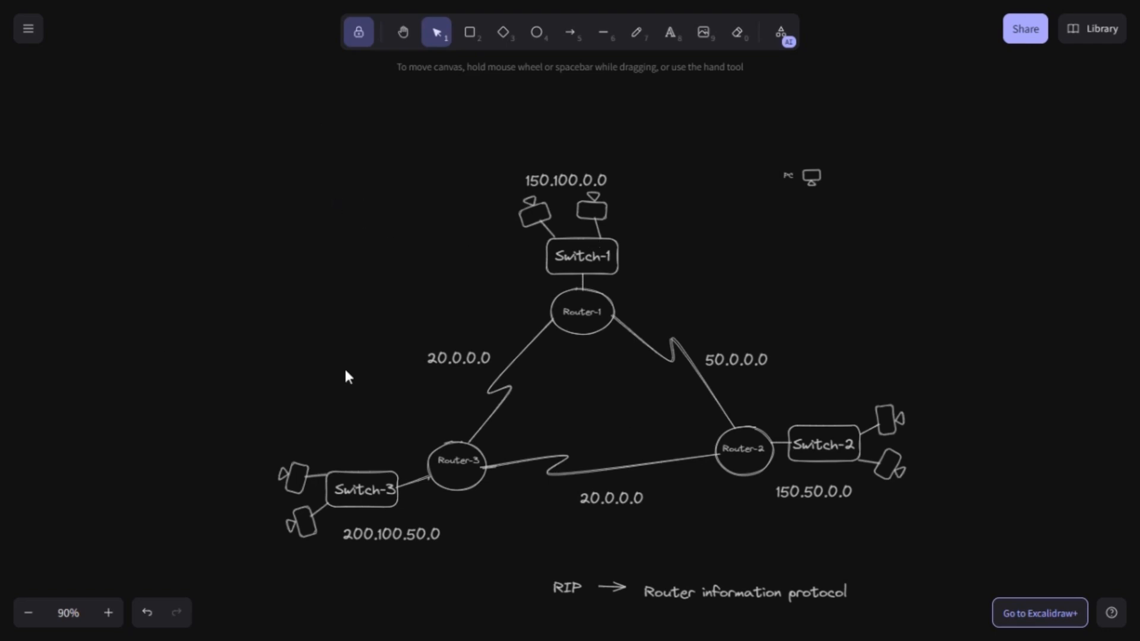
Review the planned RIP topology and the list of configuration steps, and switch to Cisco Packet Tracer
scroll(298, 267, down, 5)
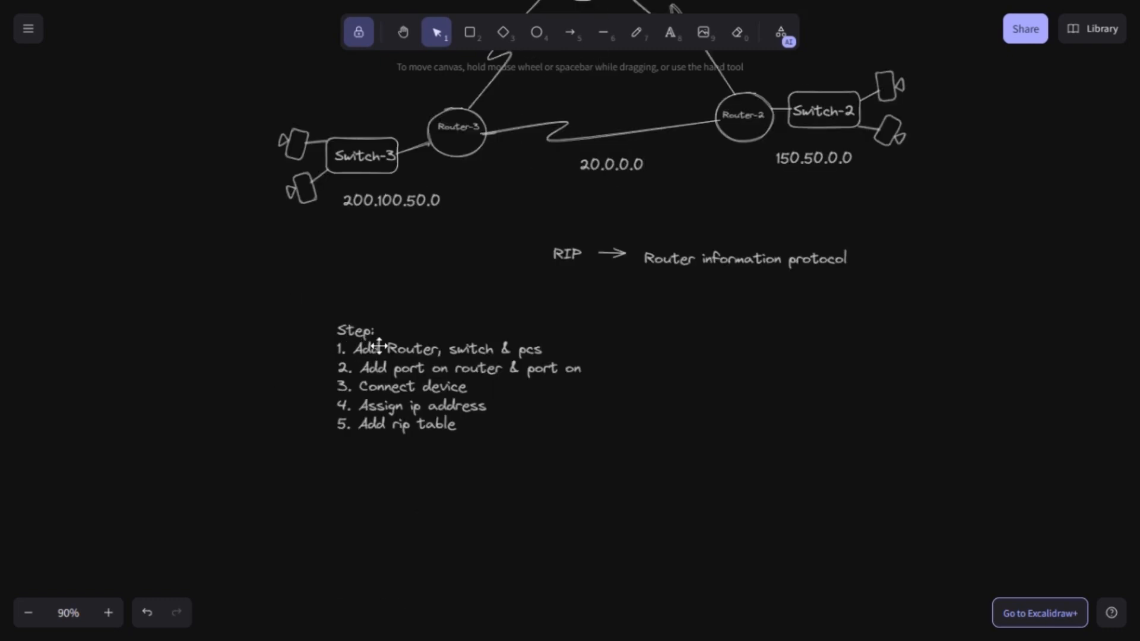
key(alt+Tab)
key(alt+Tab)
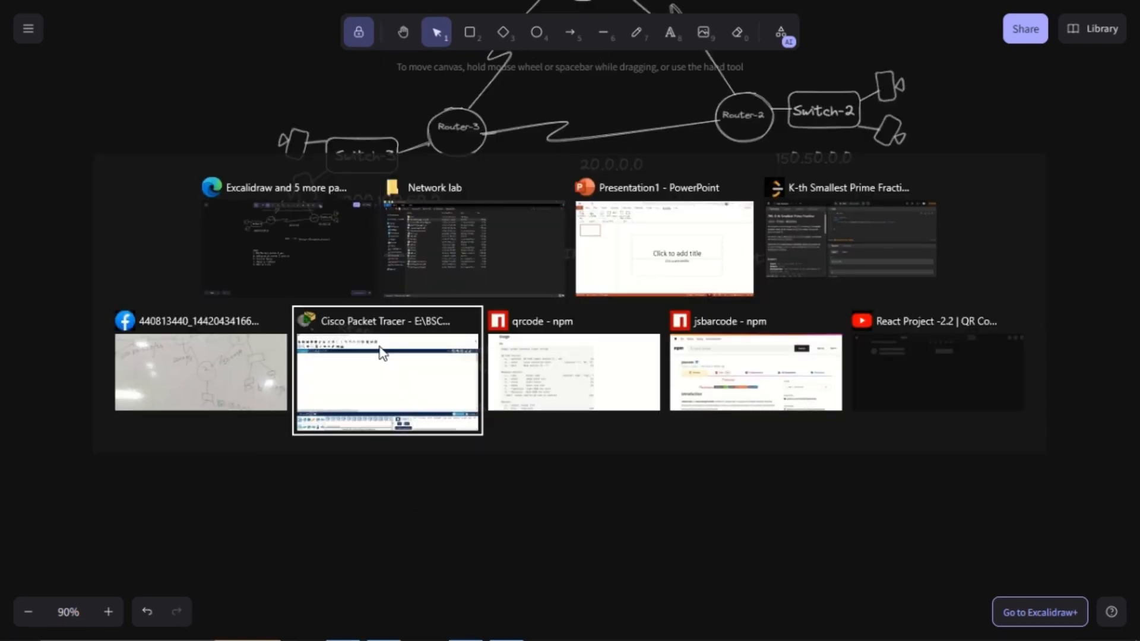
click(380, 348)
key(alt+Tab)
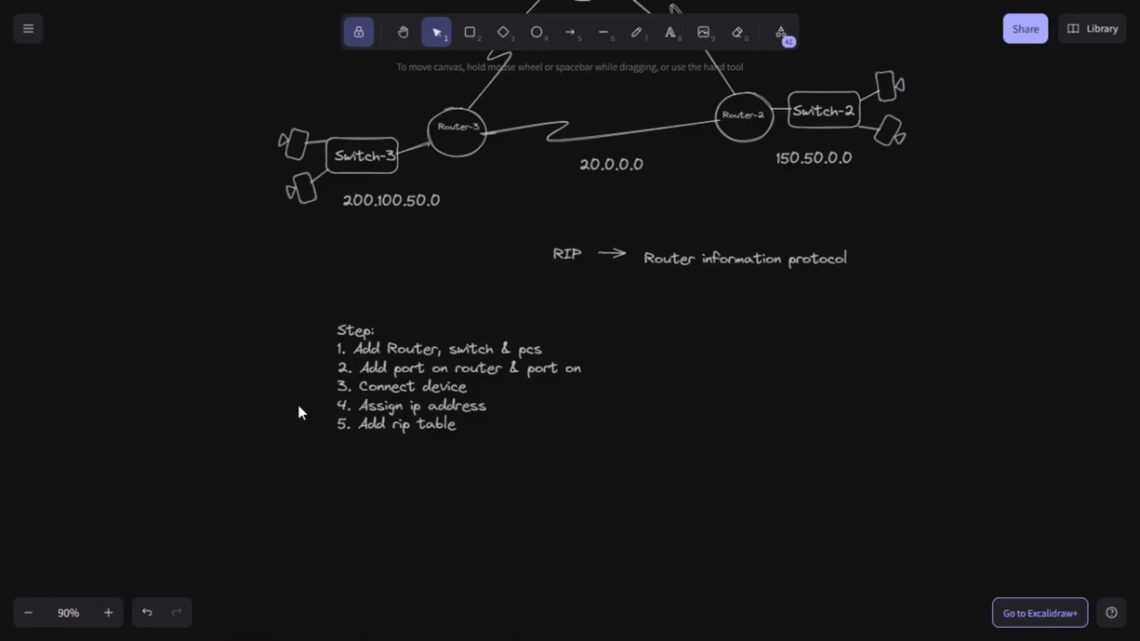
key(alt+Tab)
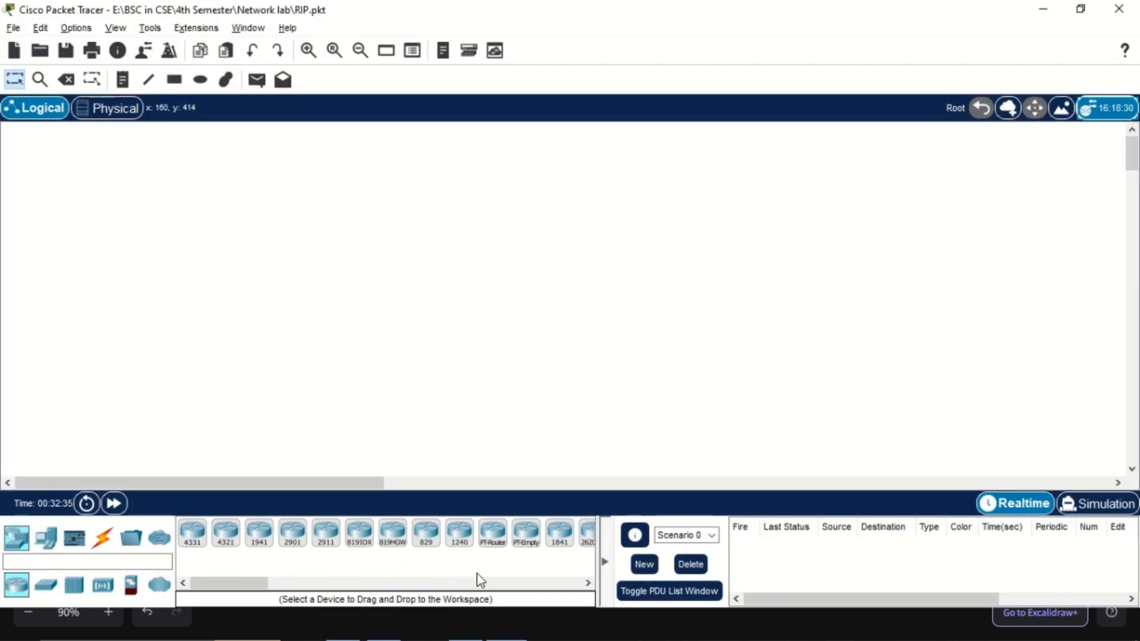
Place three 1841 routers in a triangle on the empty logical workspace
click(560, 543)
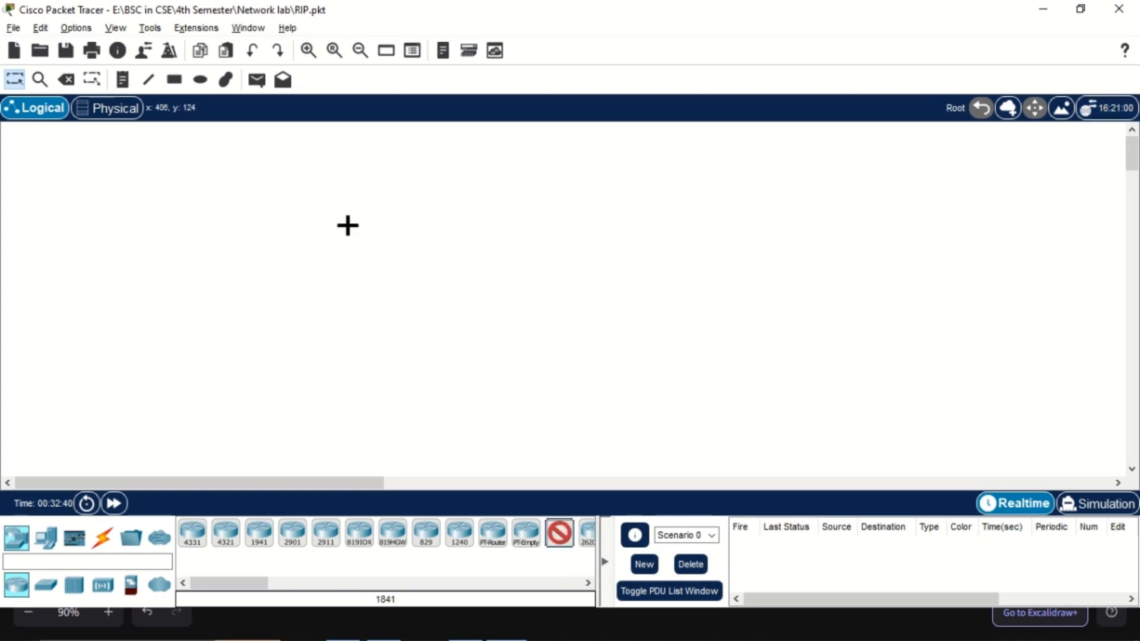
click(454, 231)
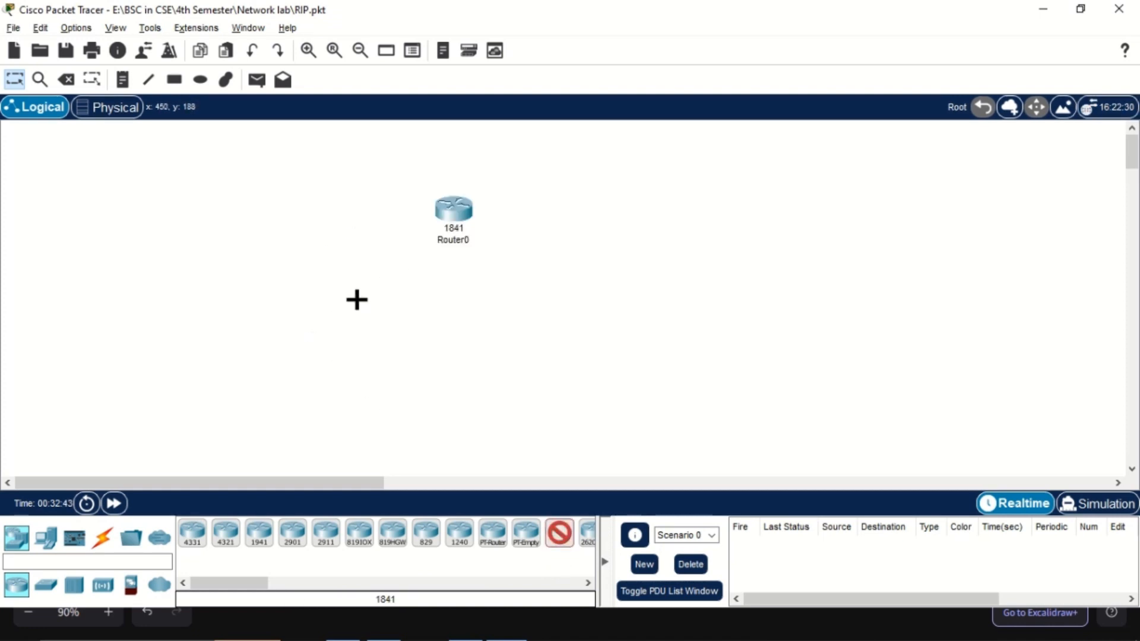
click(284, 369)
click(578, 344)
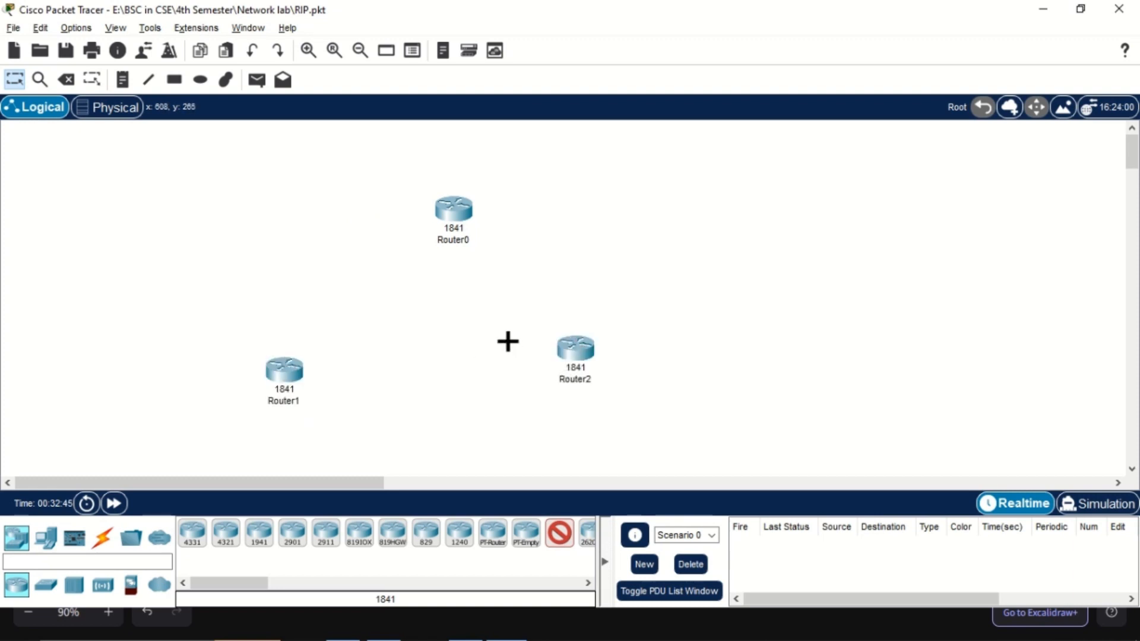
scroll(416, 327, down, 1)
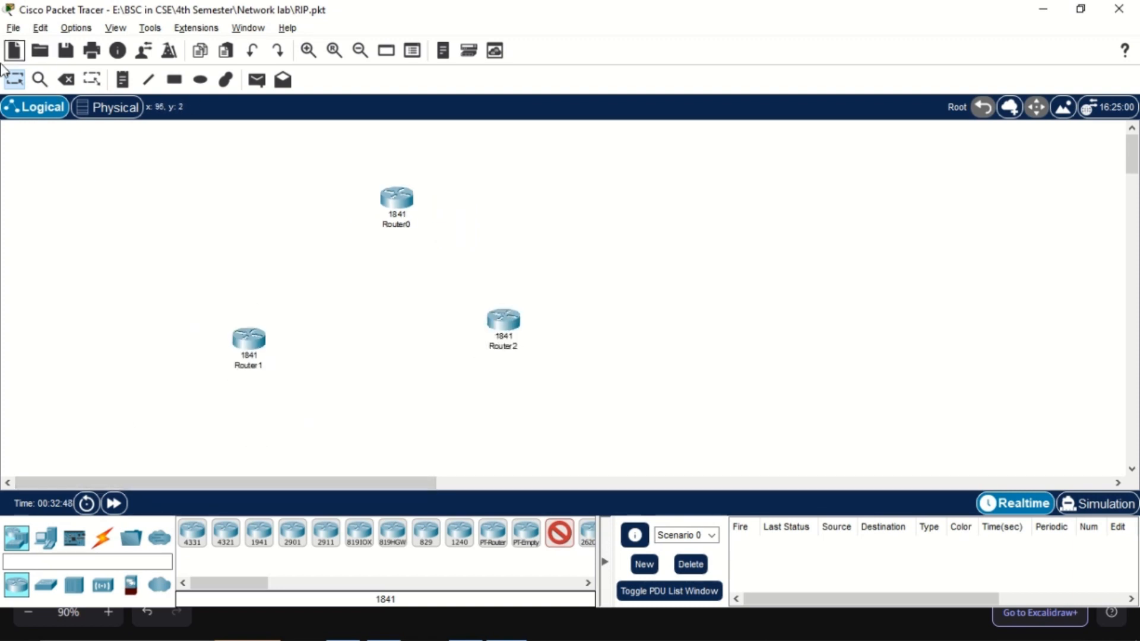
click(152, 171)
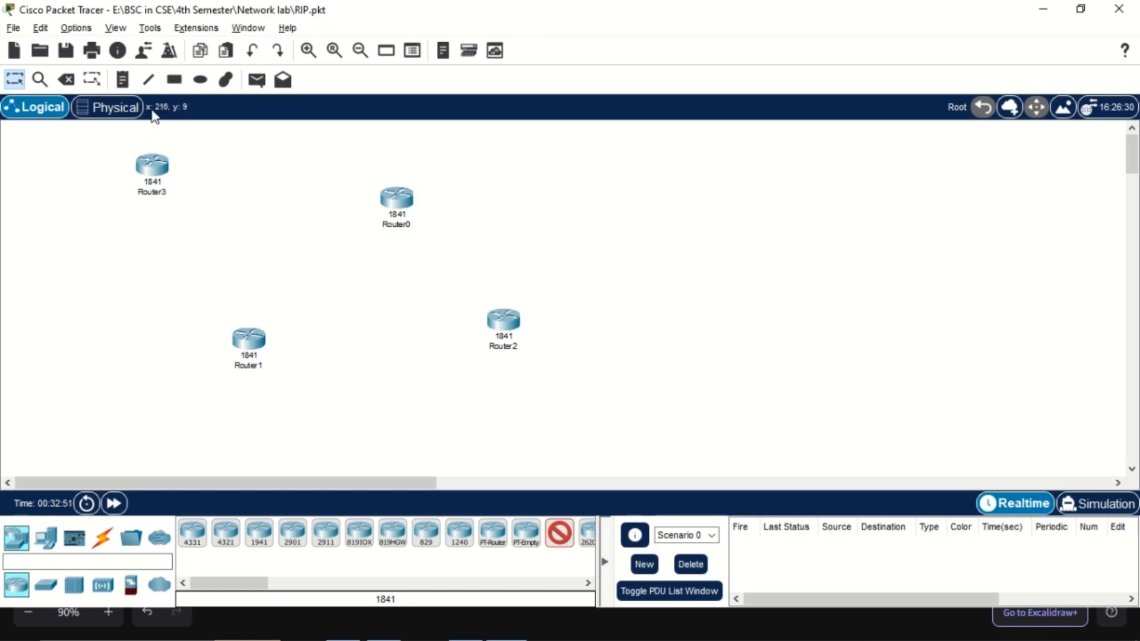
key(Delete)
click(152, 166)
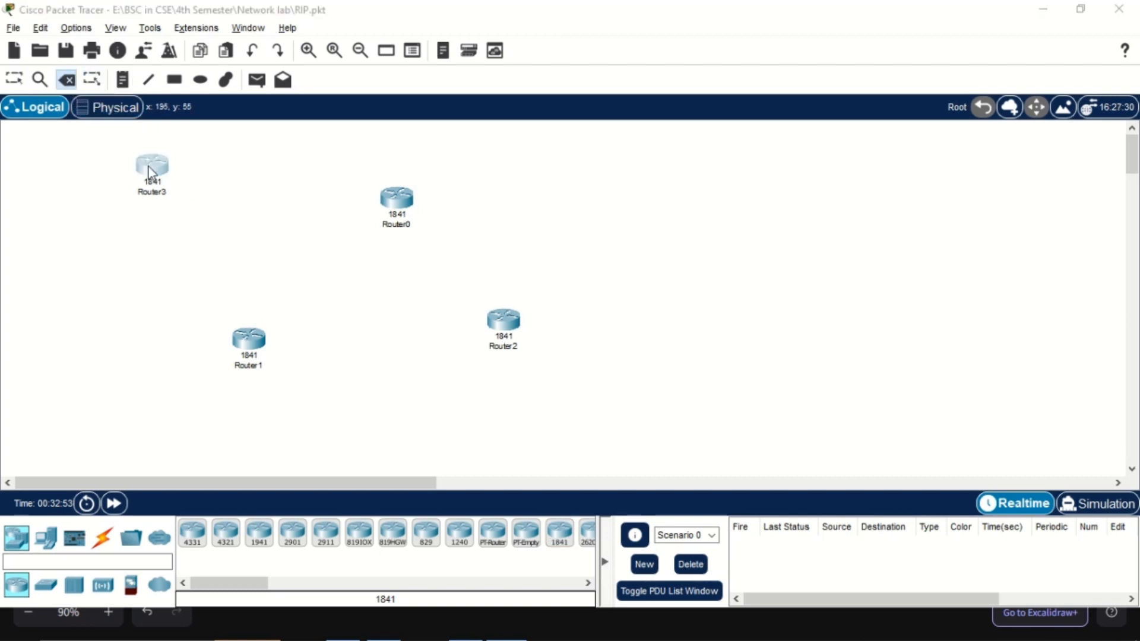
click(535, 332)
Select all three routers and move them together toward the middle of the workspace
click(14, 79)
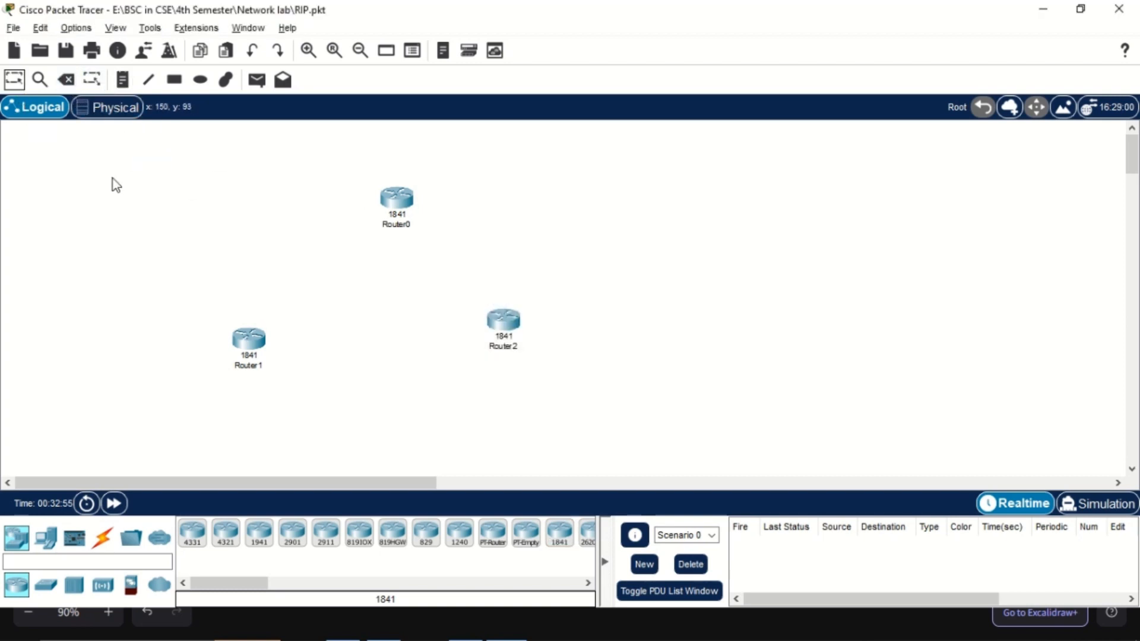
drag(113, 167, 525, 412)
drag(395, 197, 550, 199)
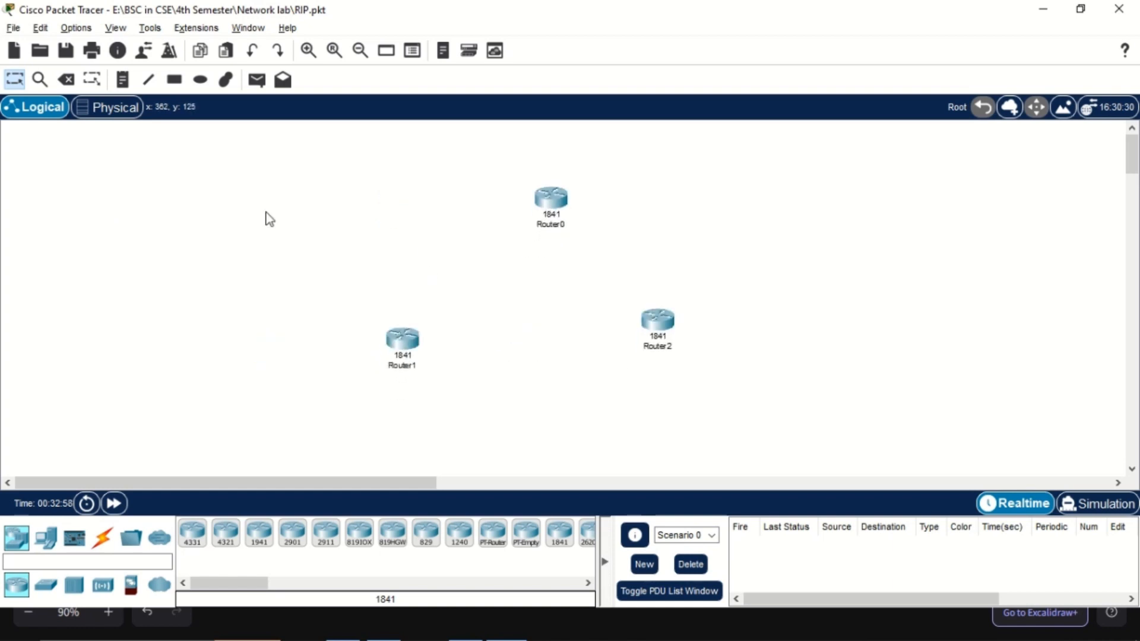
Add three 2960 switches, one next to each of Router0, Router1 and Router2
click(45, 584)
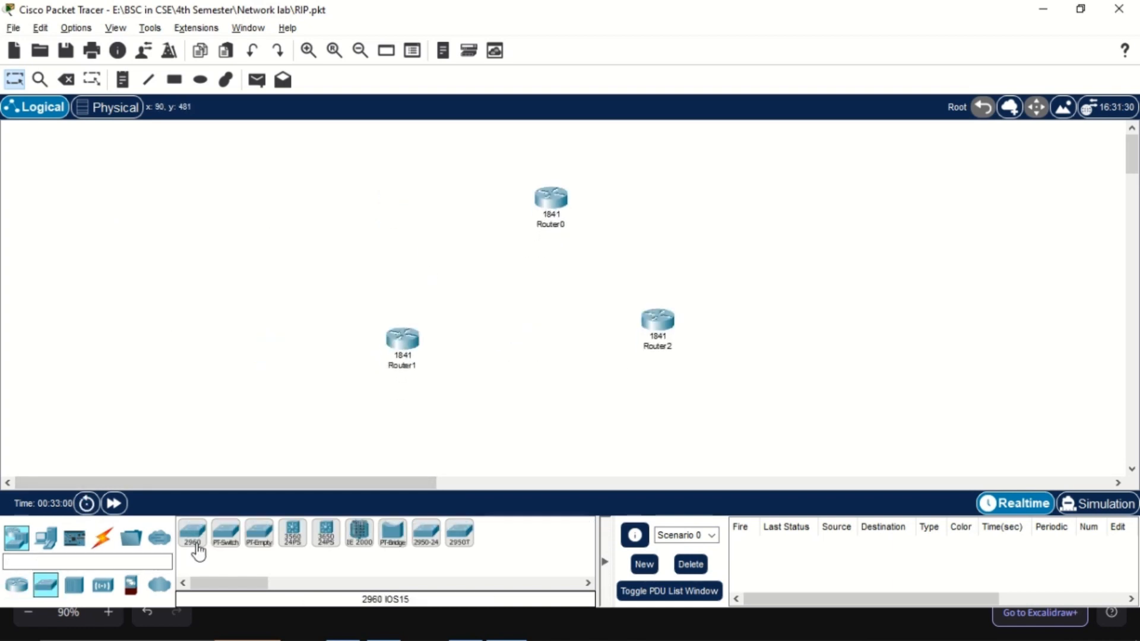
click(192, 534)
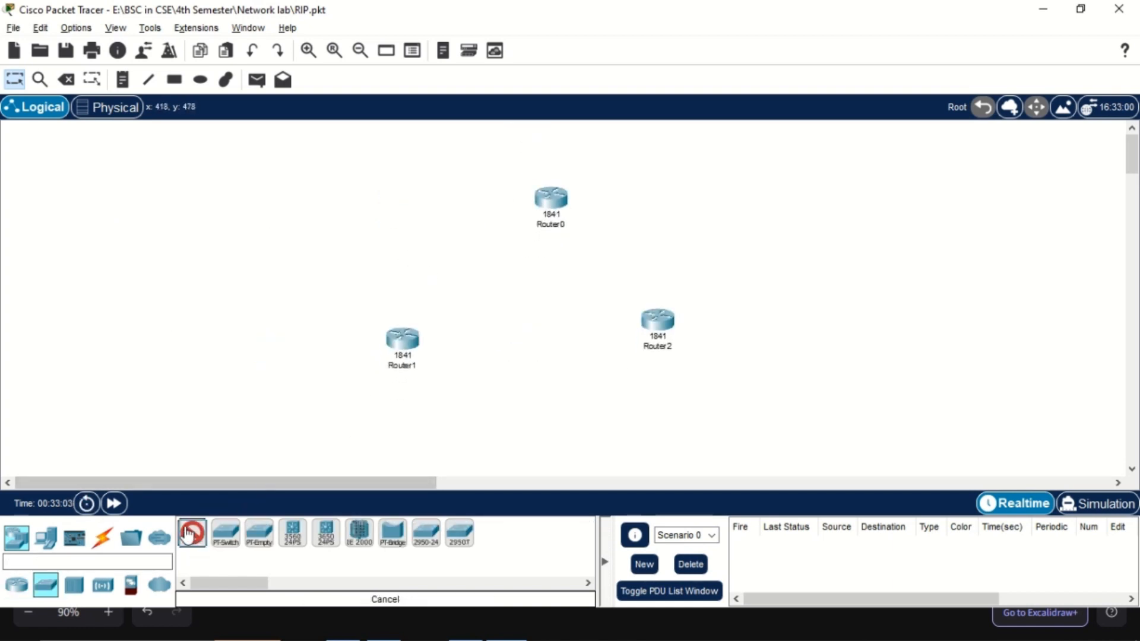
click(534, 157)
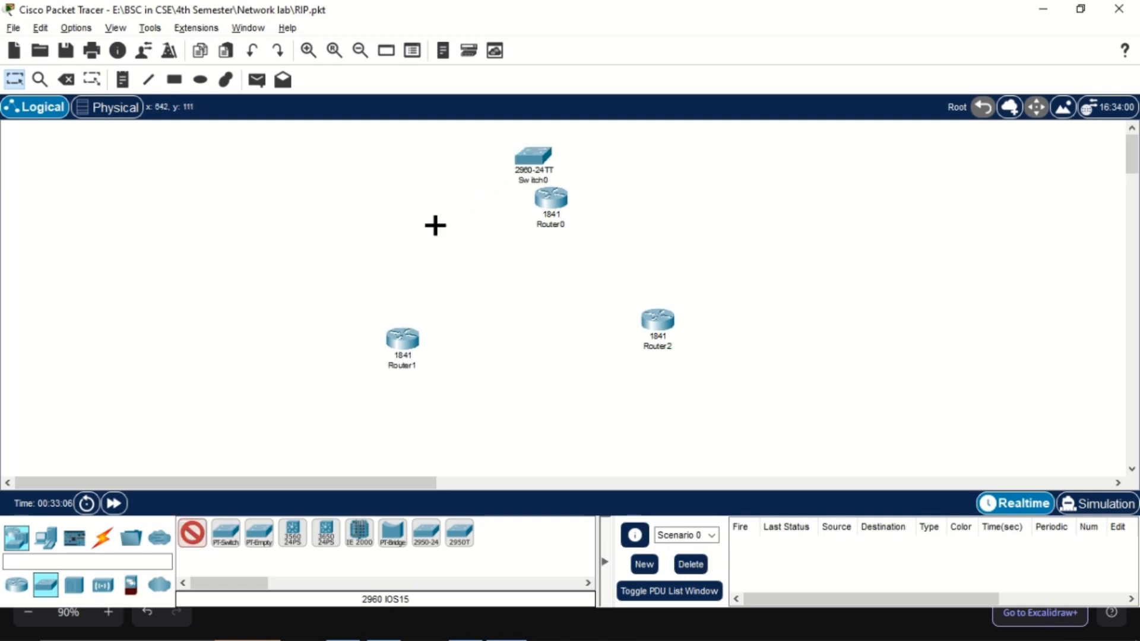
click(329, 360)
click(750, 332)
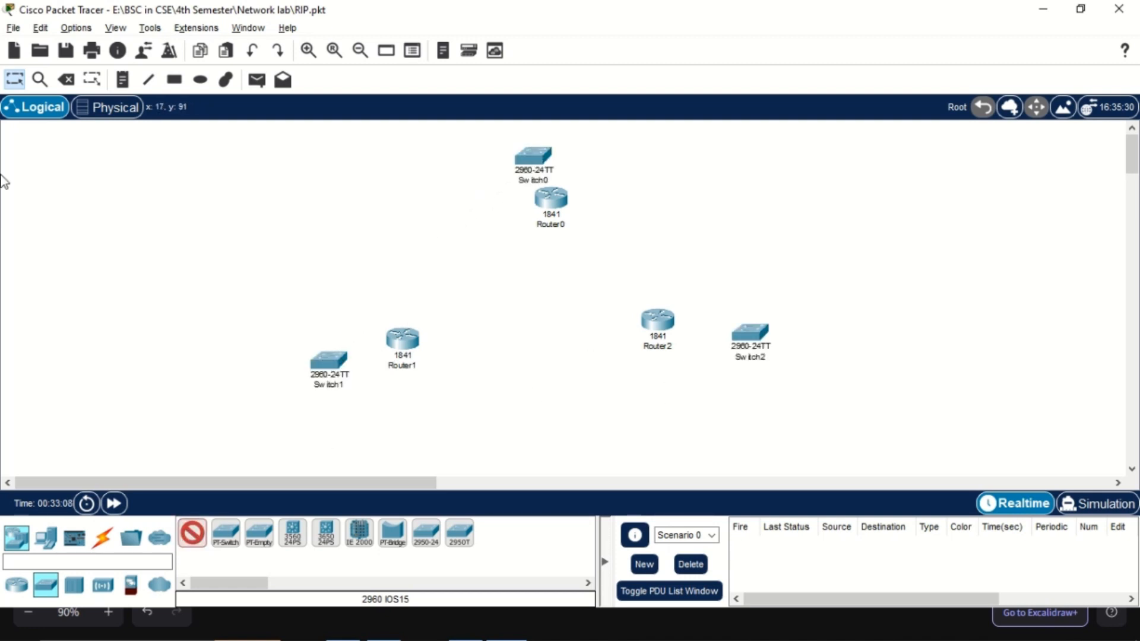
Shift Router1 and Switch1 inward and line up Switch0 directly above Router0
click(14, 79)
drag(396, 341, 424, 325)
drag(334, 358, 349, 350)
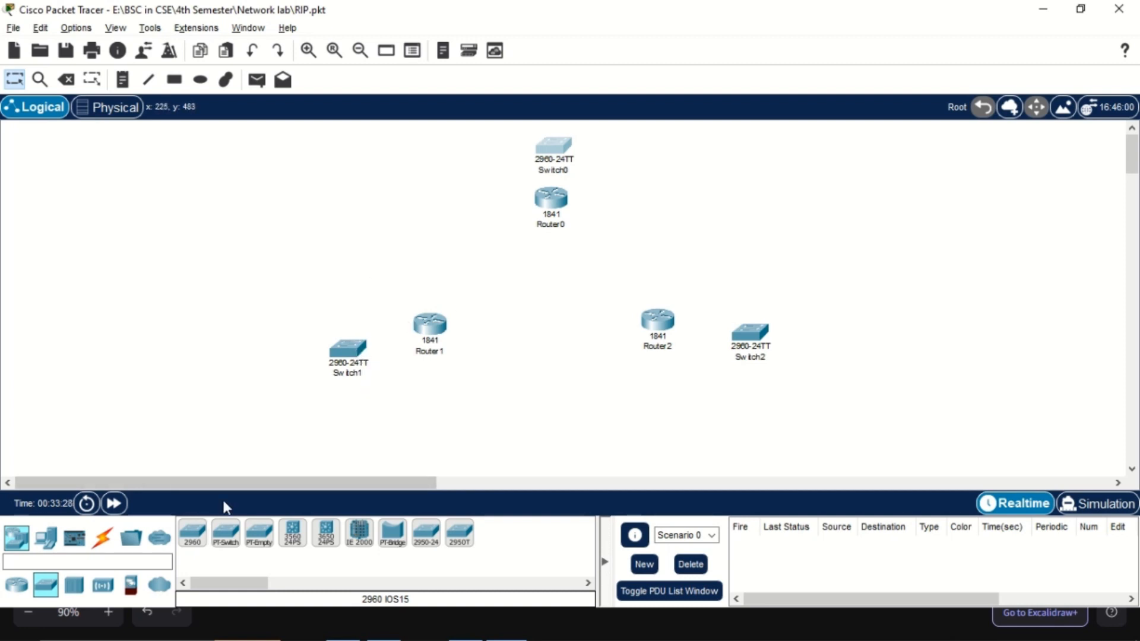
Add six PC-PT computers, two near each of Switch1, Switch2 and Switch0
key(alt+Tab)
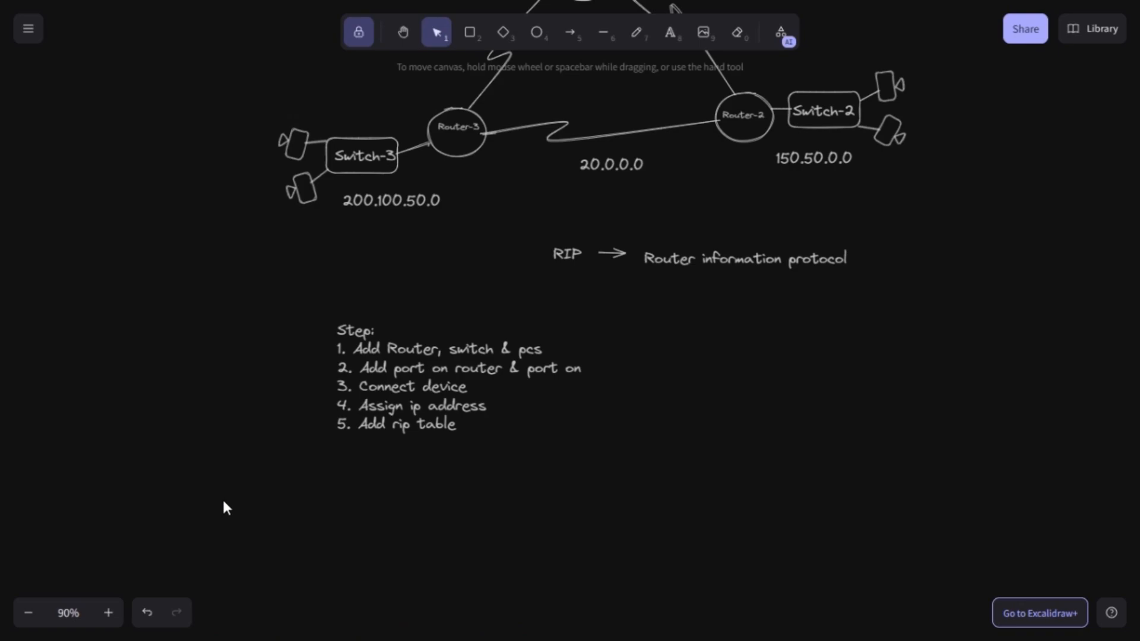
key(alt+Tab)
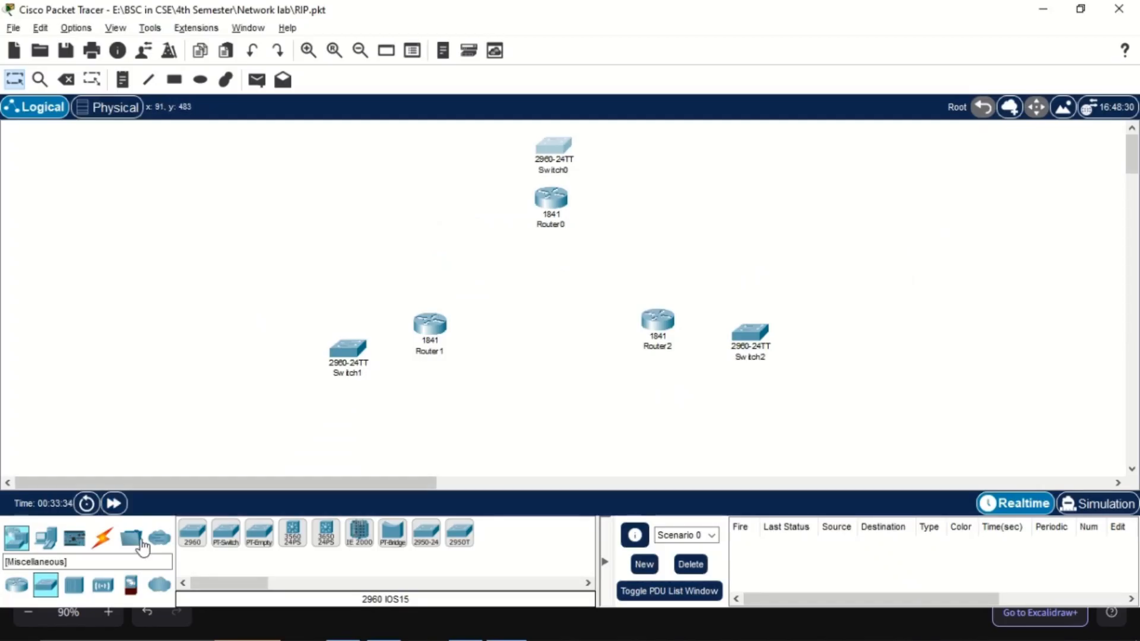
click(47, 537)
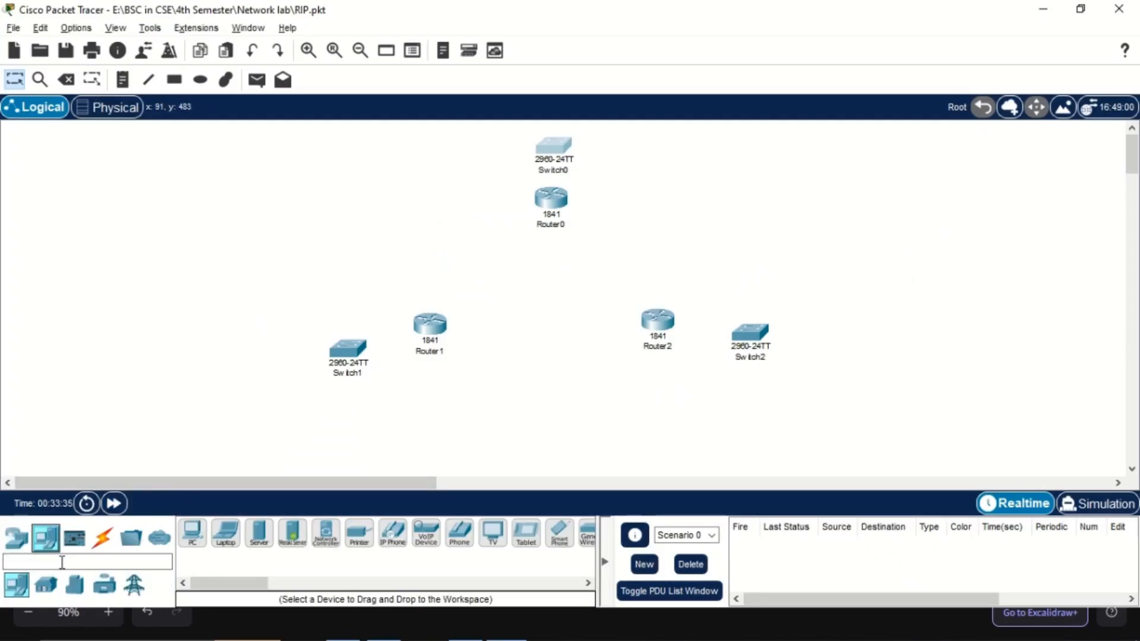
click(196, 549)
click(249, 347)
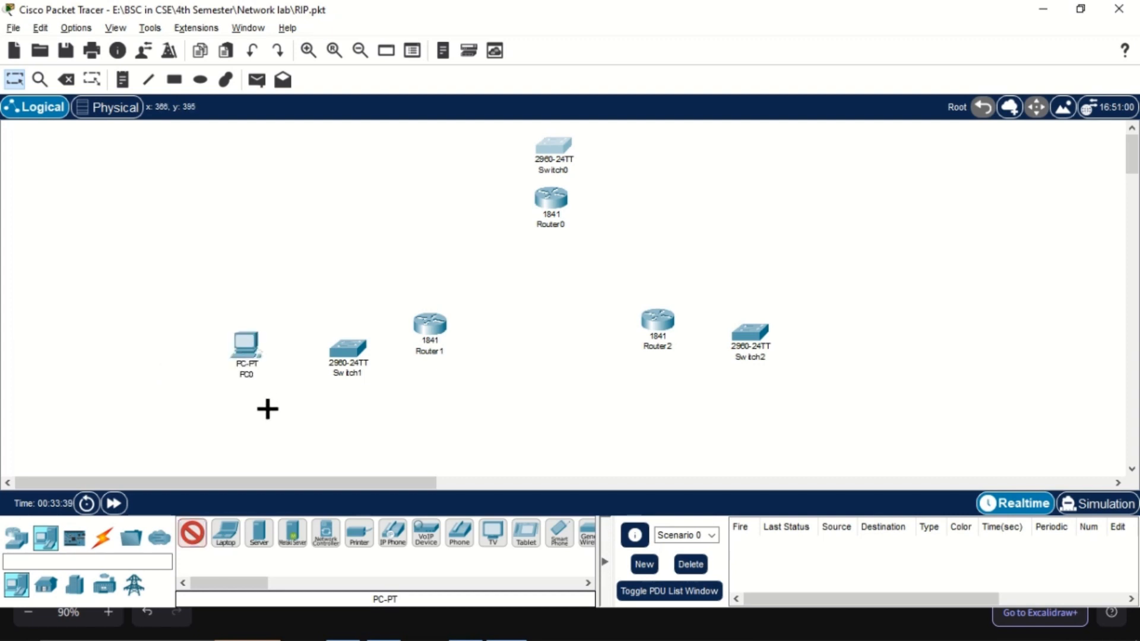
click(265, 408)
click(825, 324)
click(802, 380)
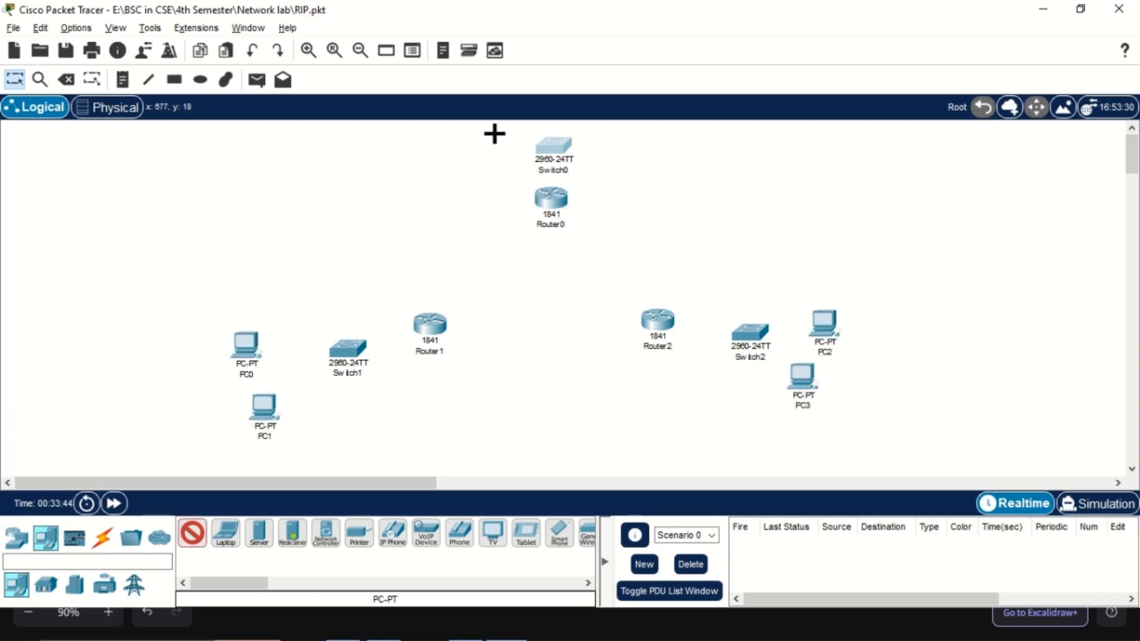
click(491, 208)
click(608, 147)
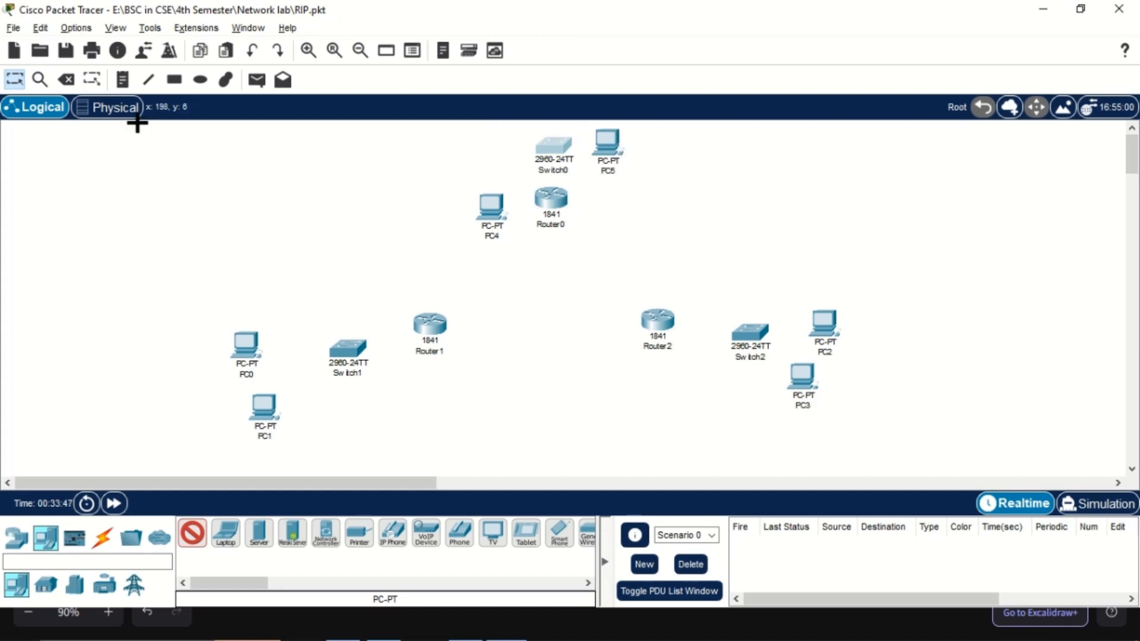
Move the whole topology down slightly and arrange PC4 and PC5 above Switch0, with Router0 beneath the switch
click(14, 79)
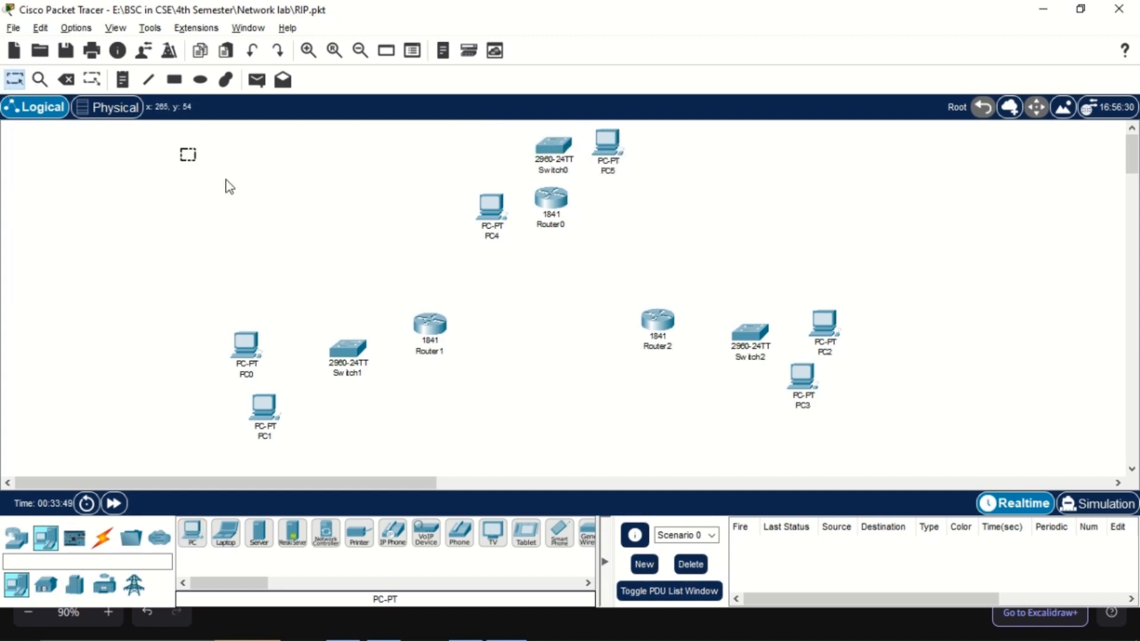
drag(180, 146, 884, 463)
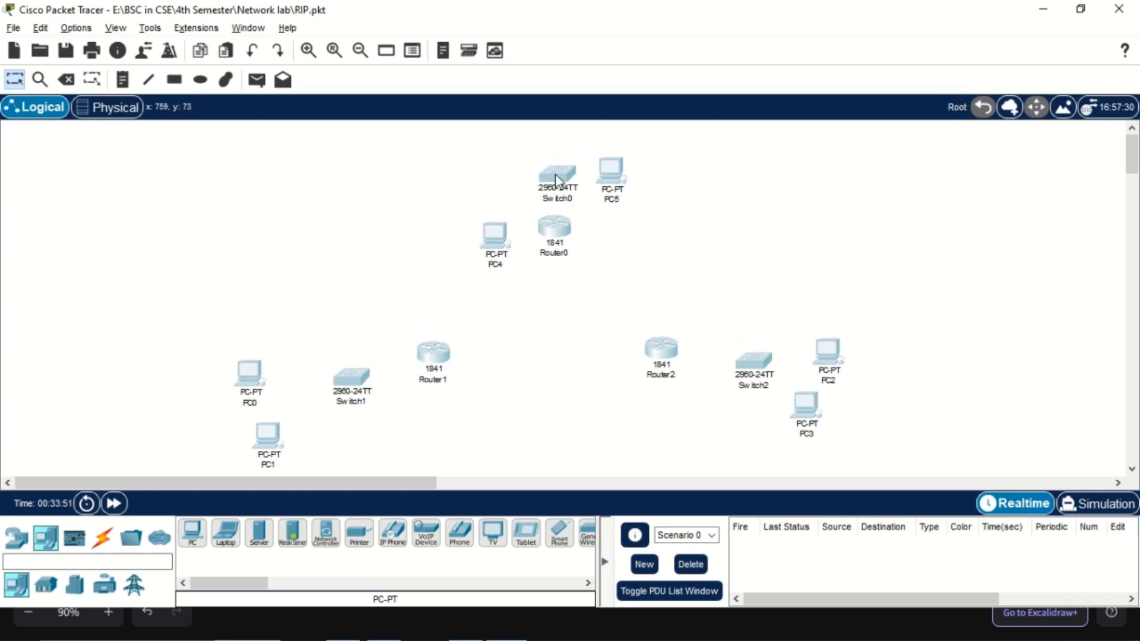
drag(492, 236, 502, 153)
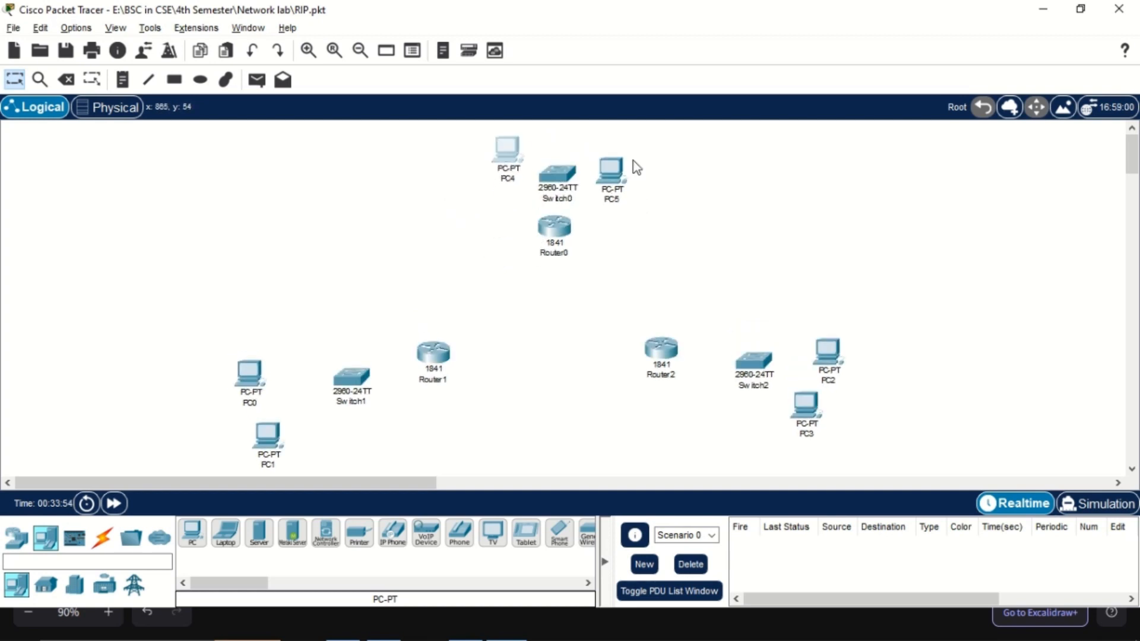
drag(616, 176, 611, 156)
drag(553, 227, 547, 258)
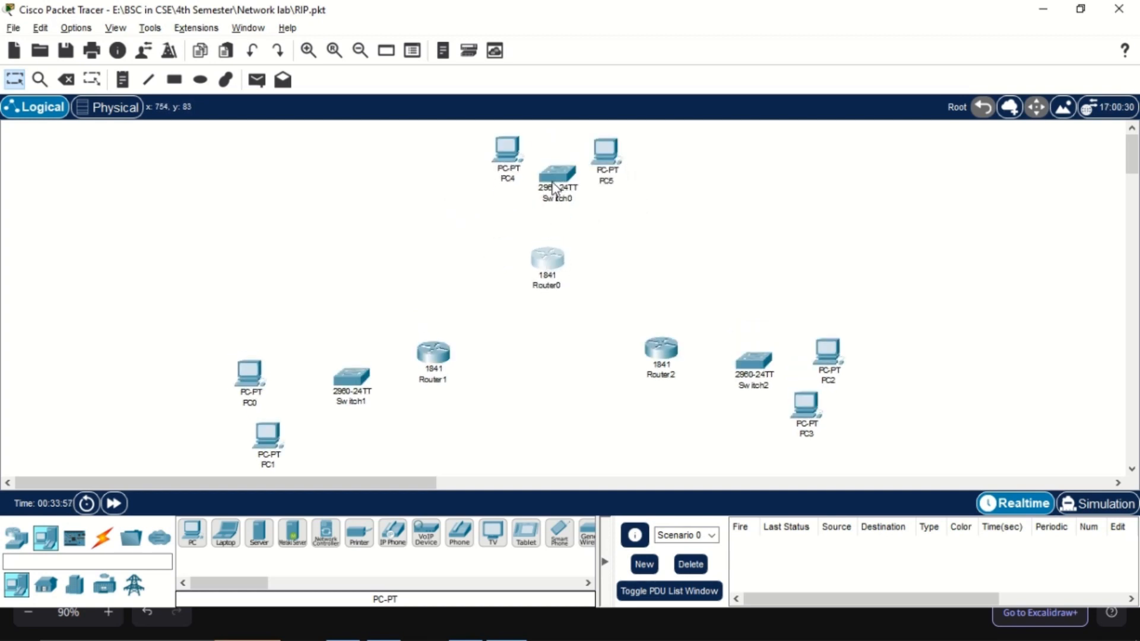
drag(553, 189, 550, 215)
drag(499, 152, 509, 152)
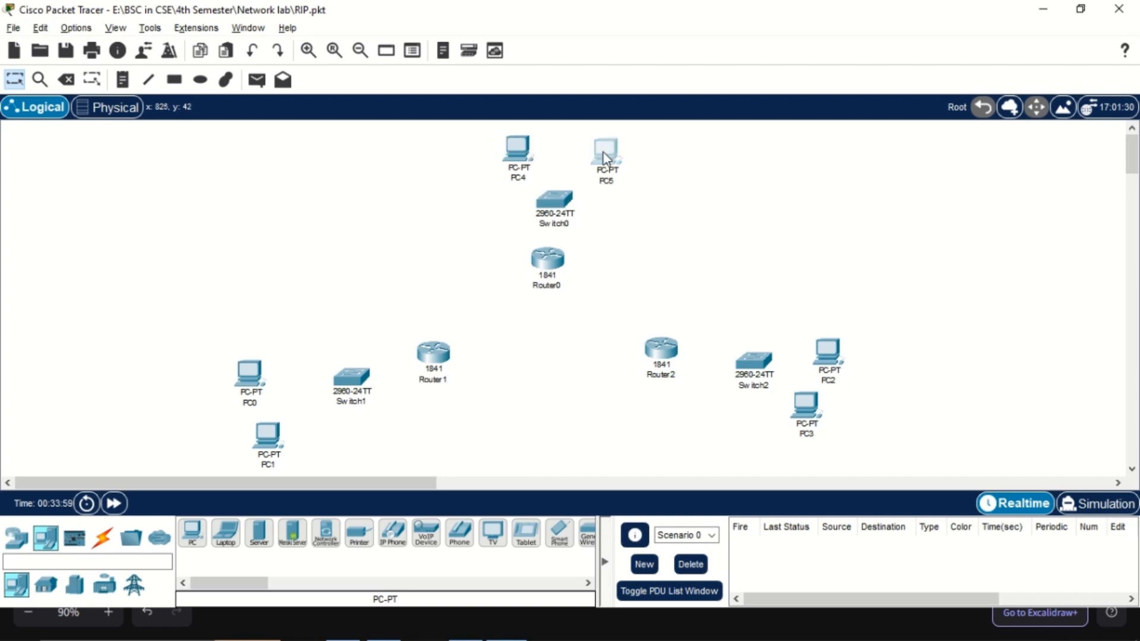
drag(603, 152, 598, 152)
Power off Router0, install an HWIC-2T serial module in its slot 0, and power the router back on
key(alt+Tab)
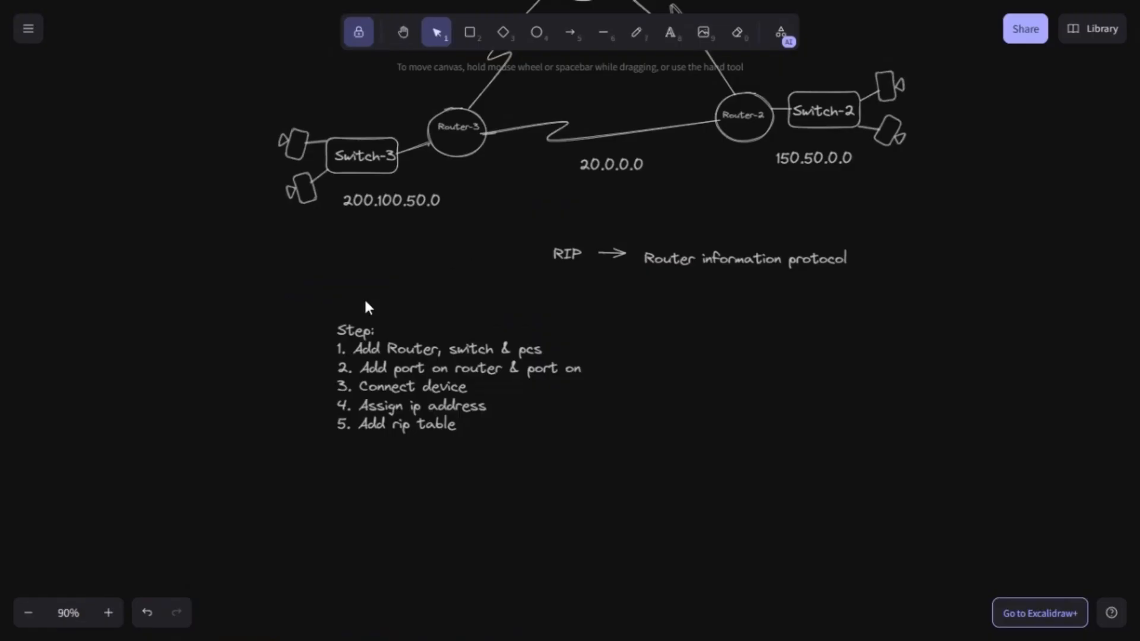
key(alt+Tab)
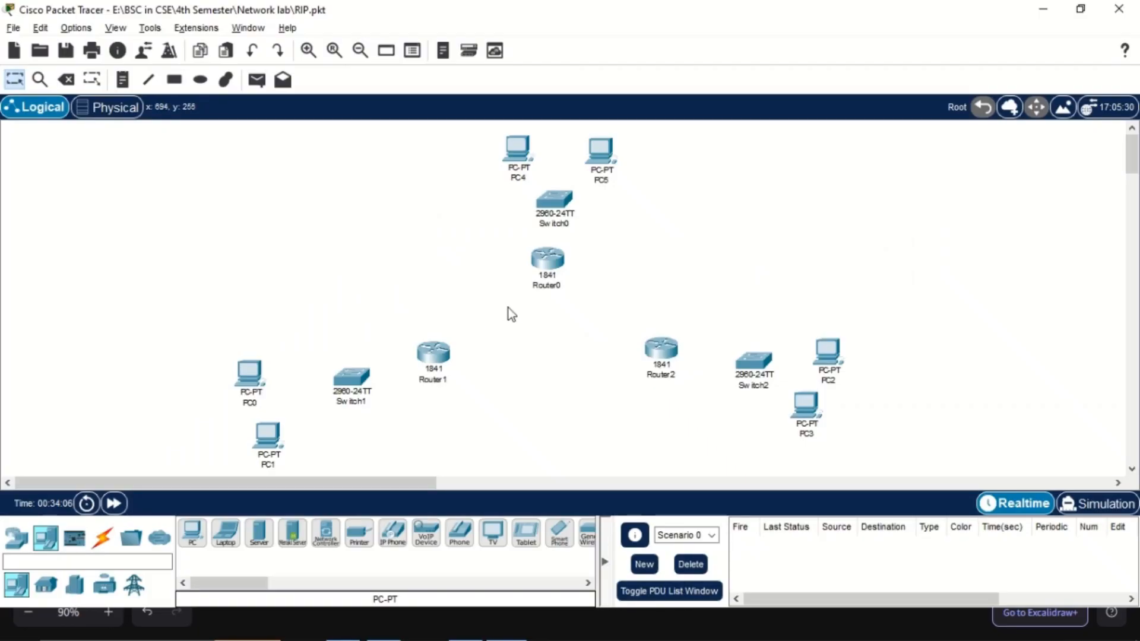
click(544, 261)
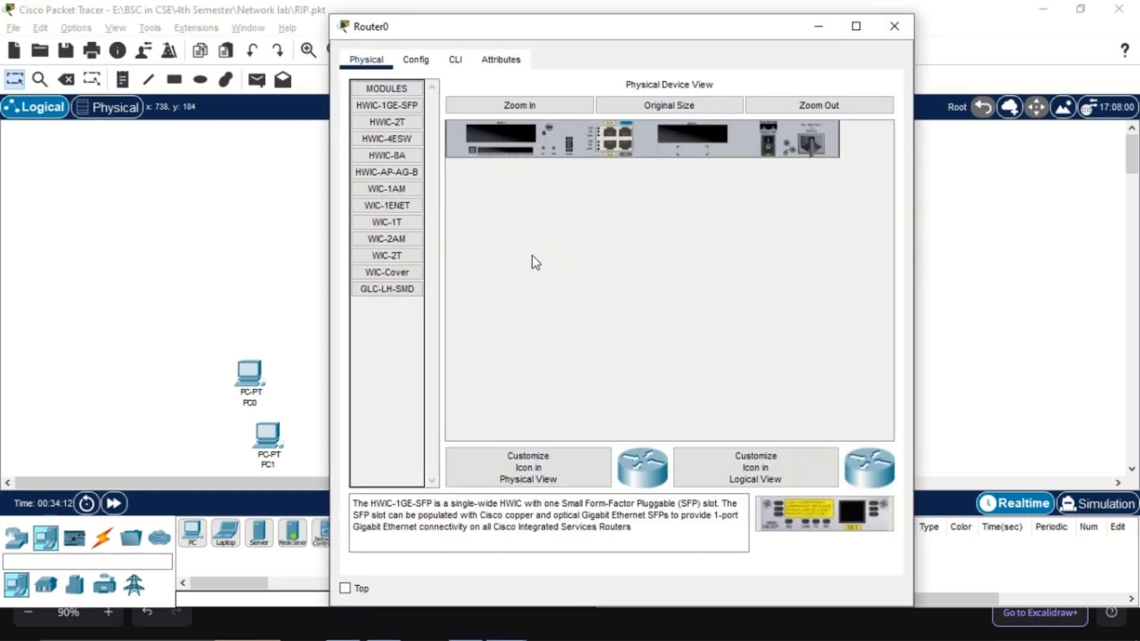
click(882, 38)
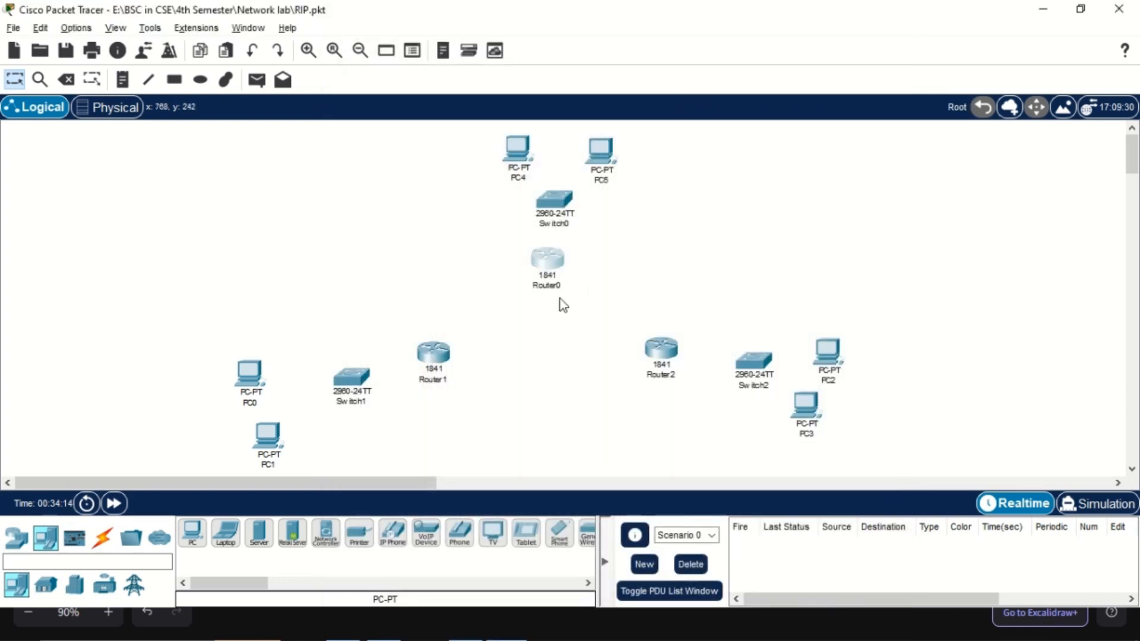
click(548, 260)
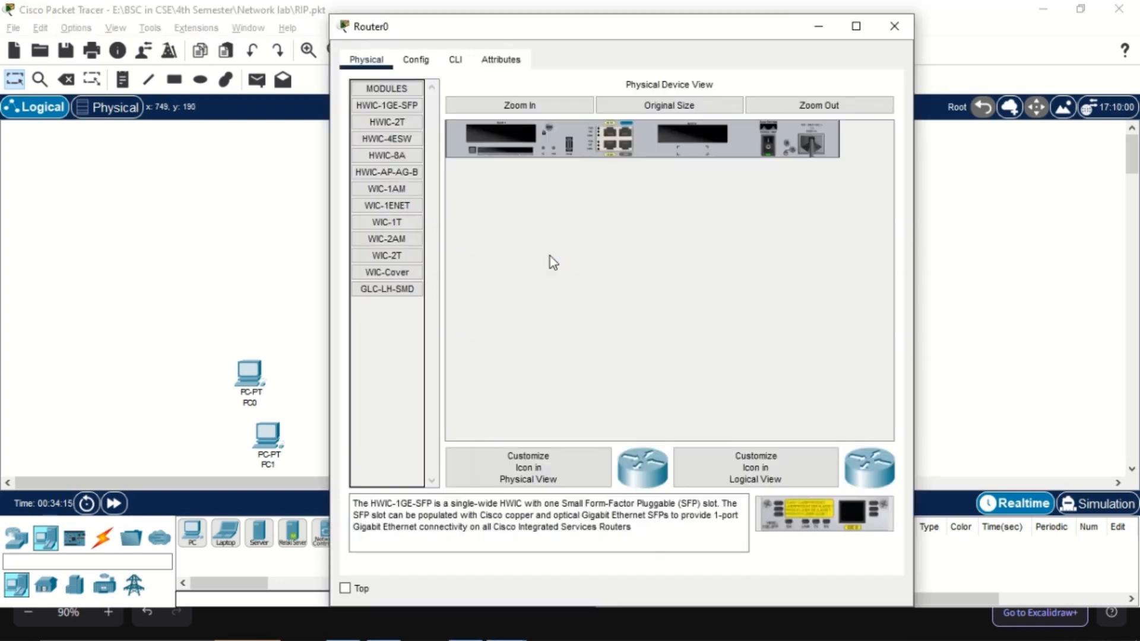
click(399, 124)
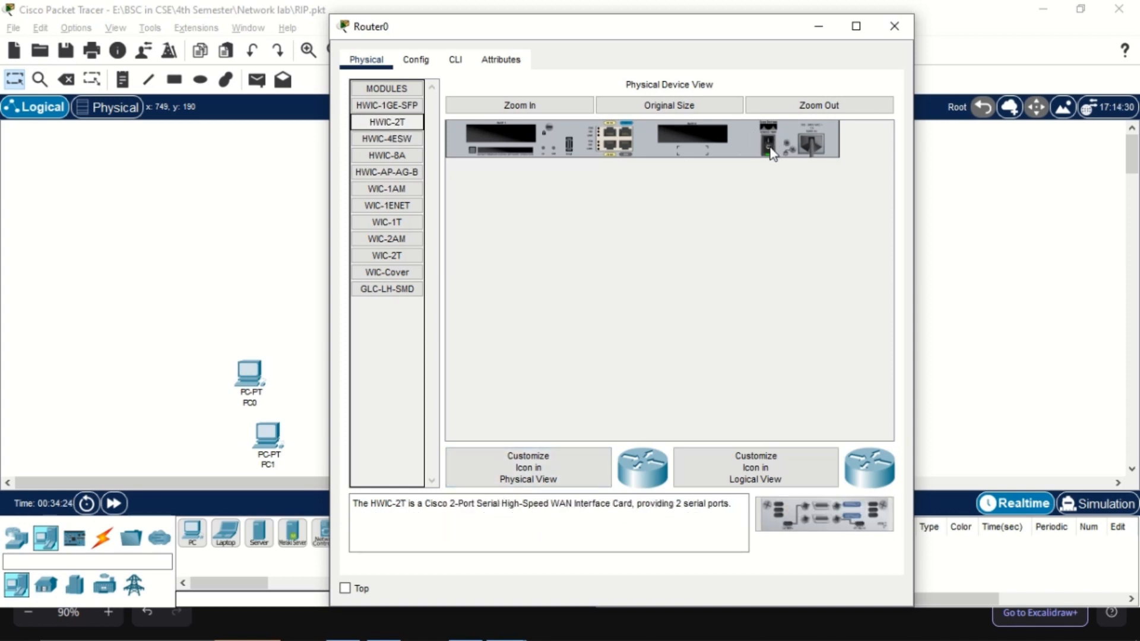
click(564, 107)
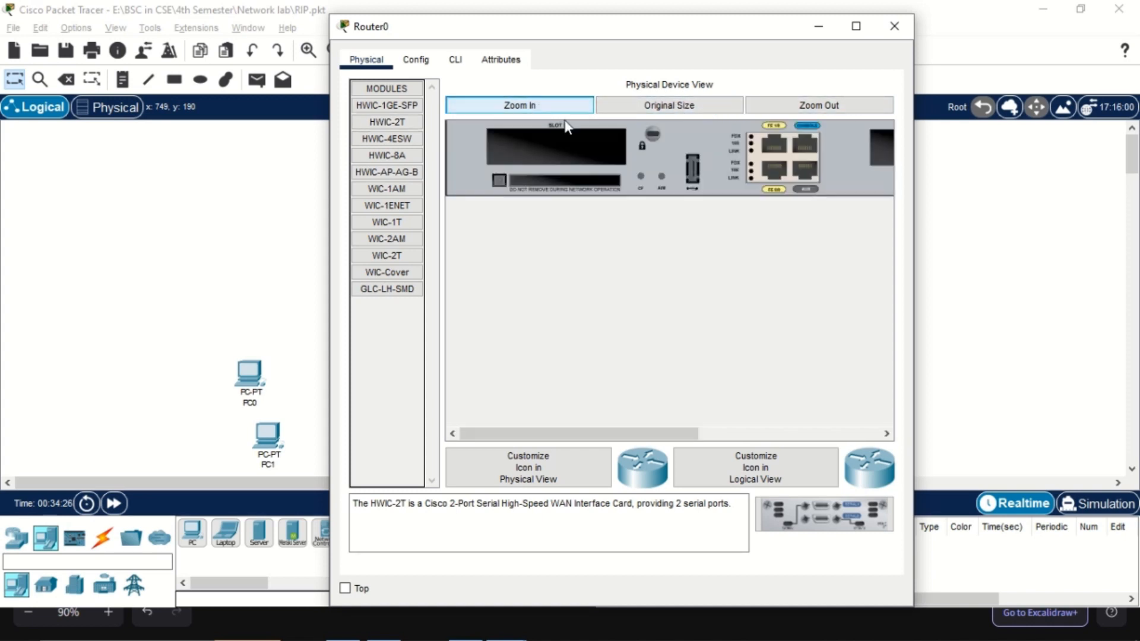
drag(602, 440, 787, 439)
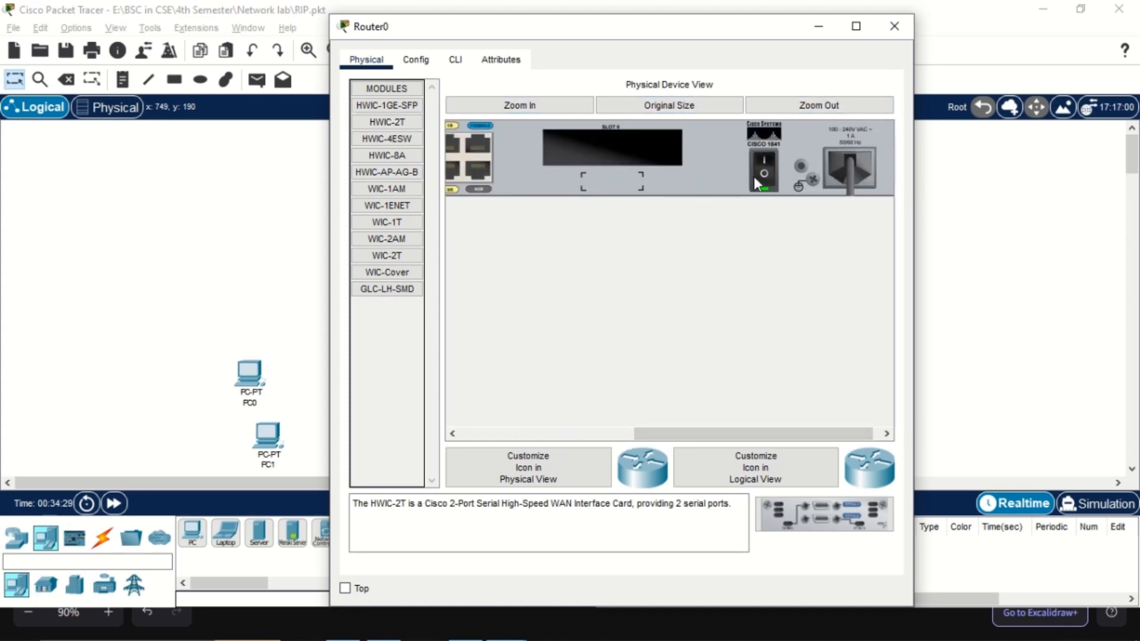
drag(802, 511, 611, 148)
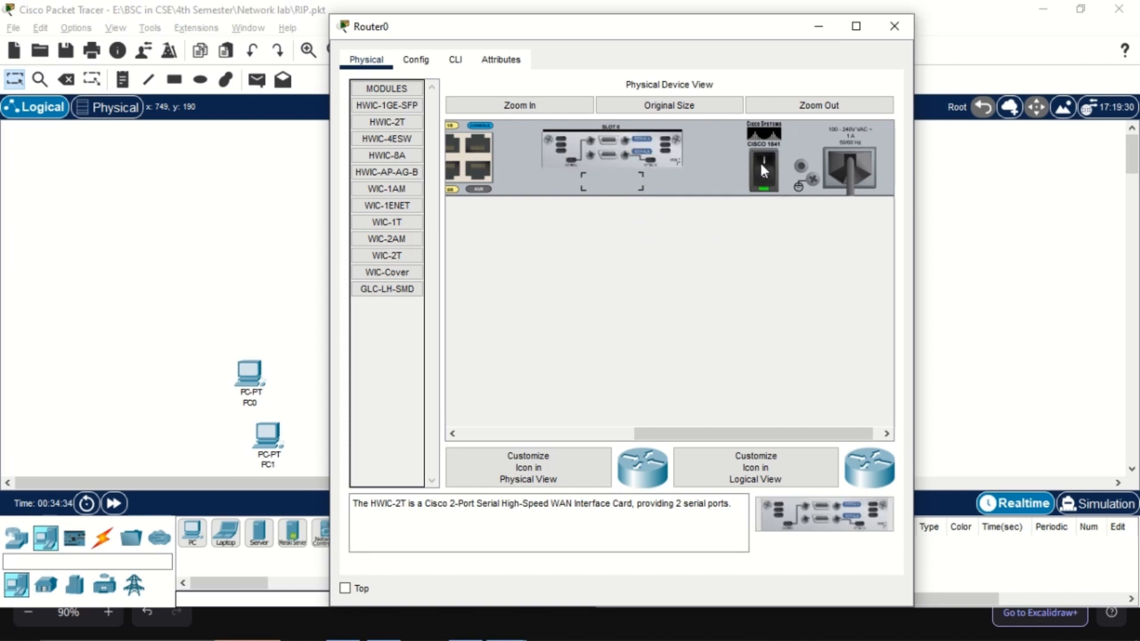
click(894, 26)
Power off Router2, fit an HWIC-2T serial module into its slot 0, and turn the power back on
scroll(676, 275, down, 2)
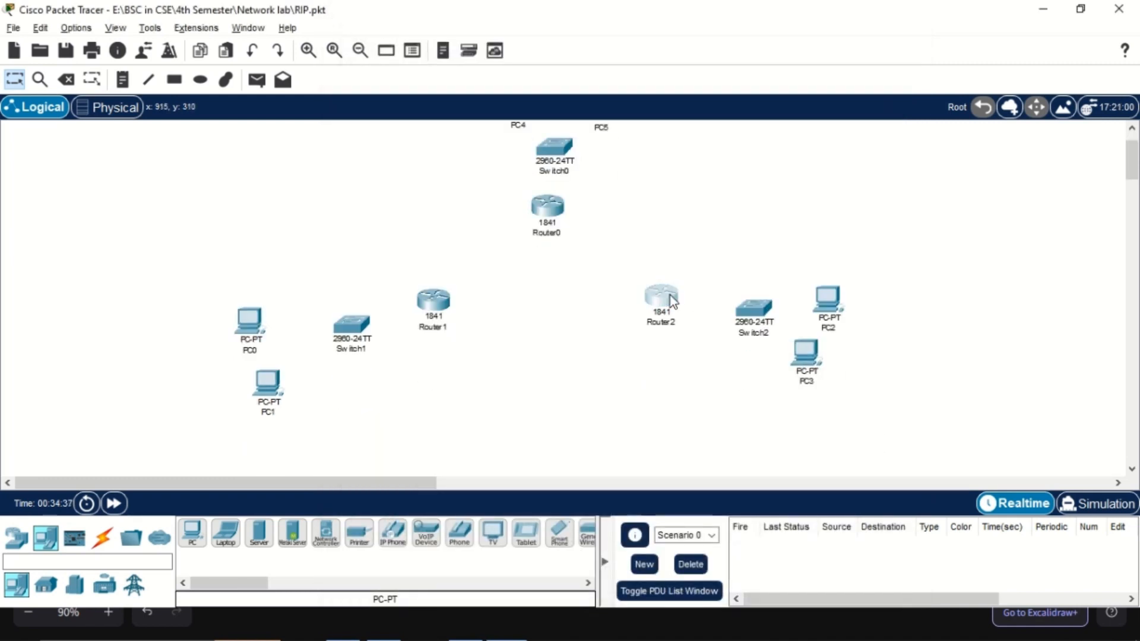
click(662, 300)
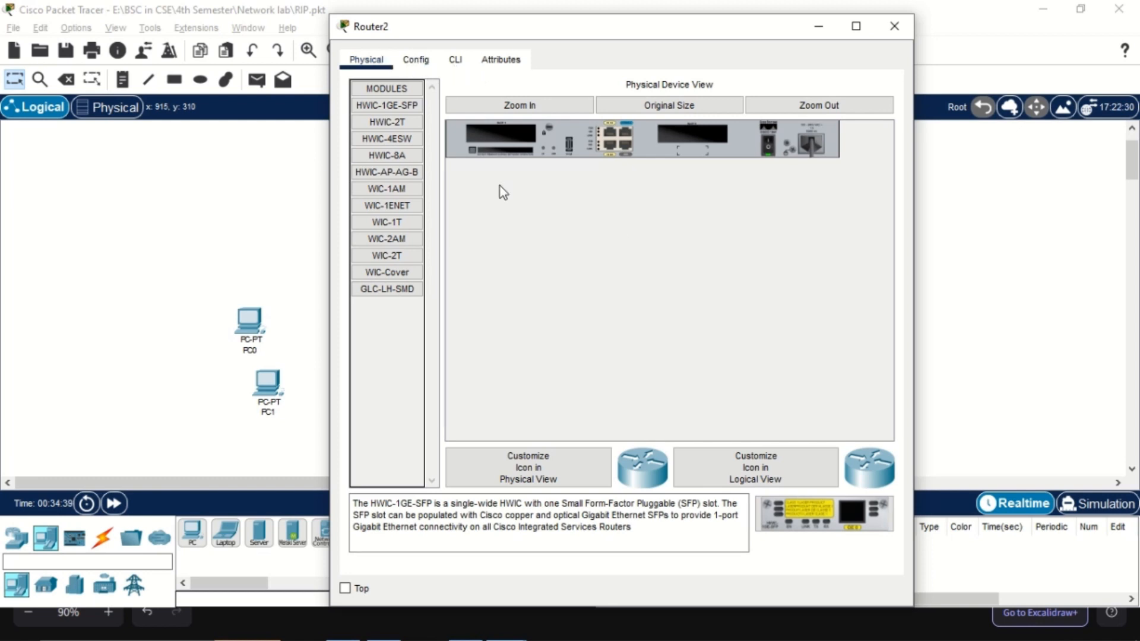
click(387, 121)
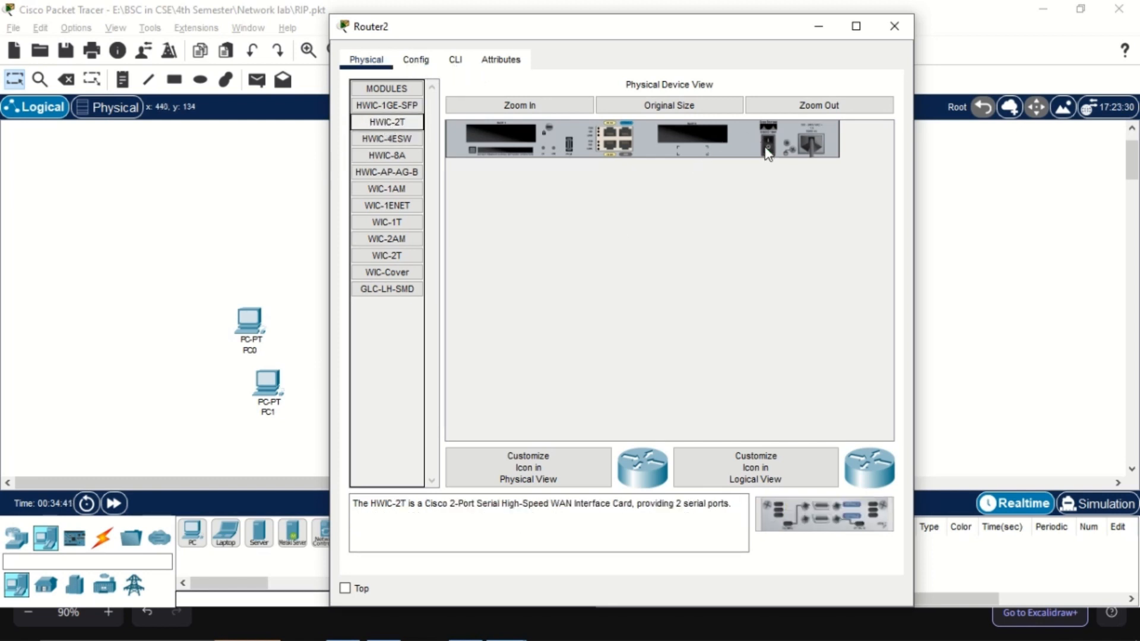
drag(824, 514, 701, 138)
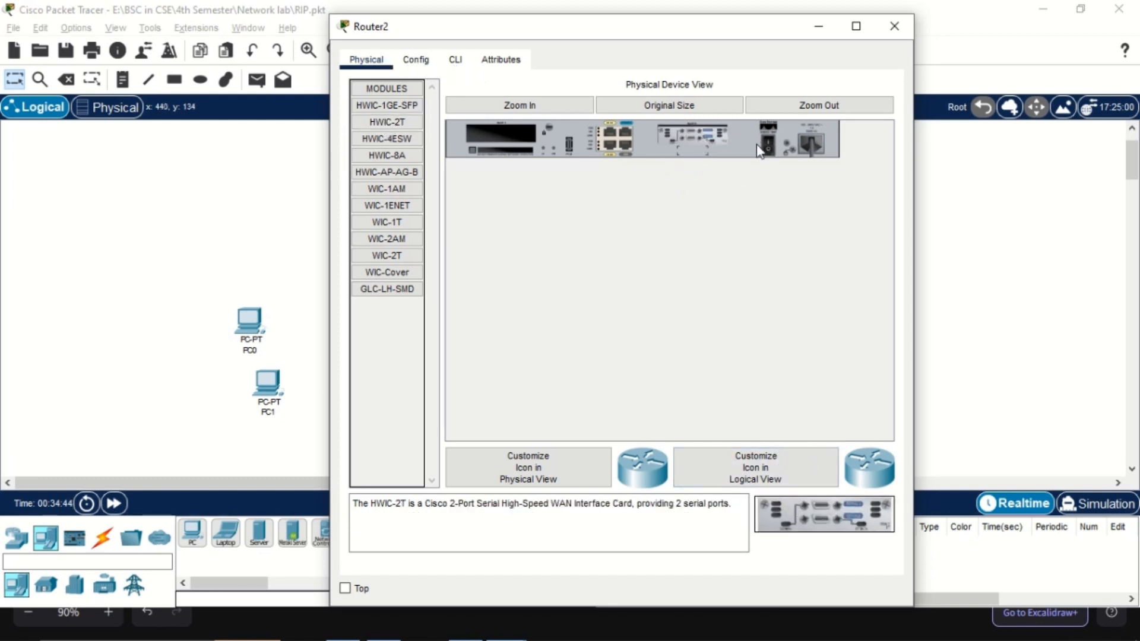
click(894, 27)
Switch Router1 off, add an HWIC-2T serial module to its slot 0, and switch it back on
click(353, 331)
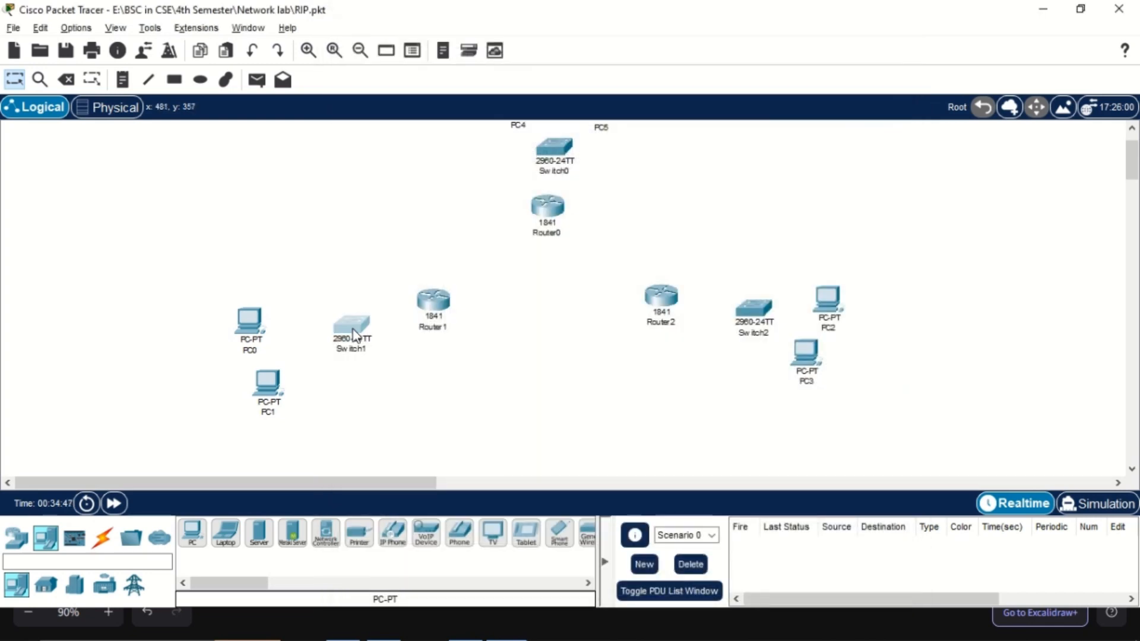
click(894, 26)
click(434, 301)
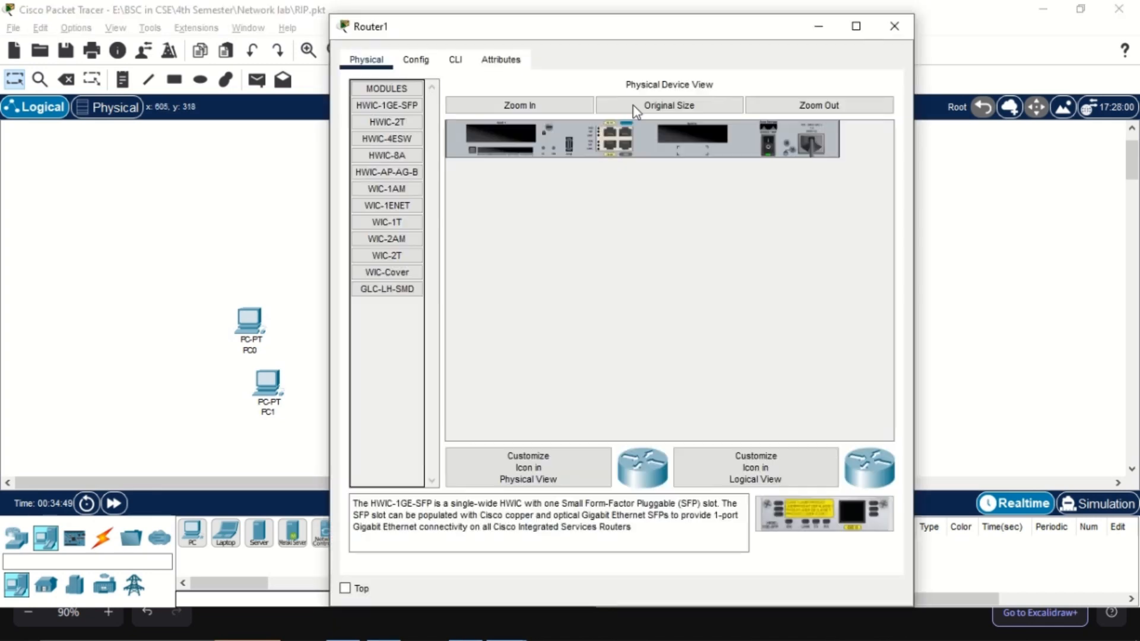
click(387, 122)
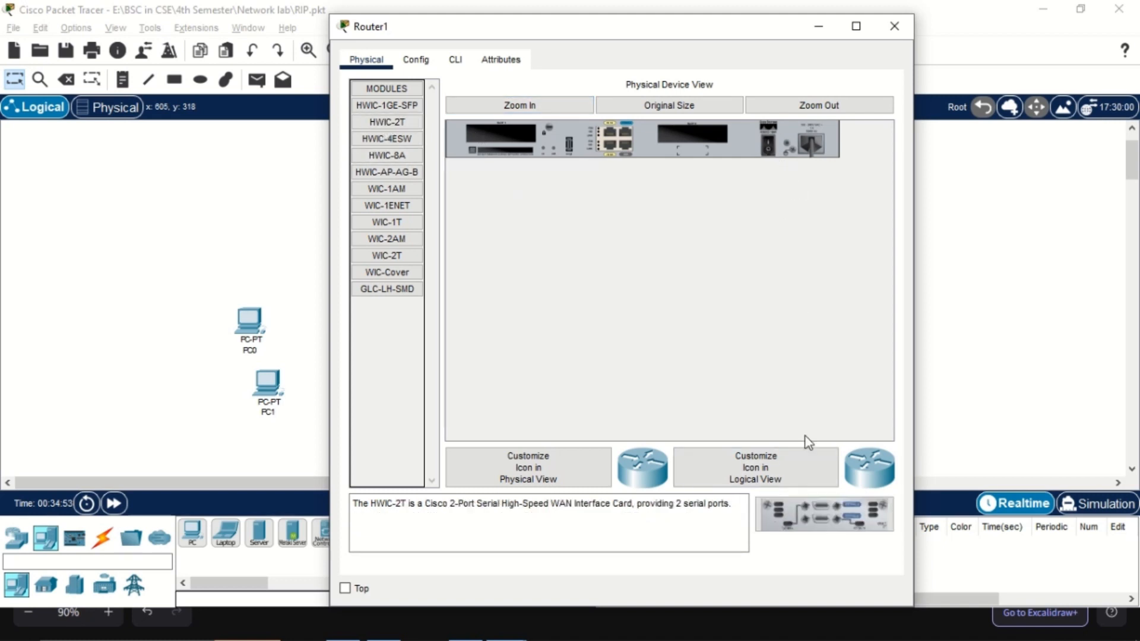
drag(824, 512, 714, 153)
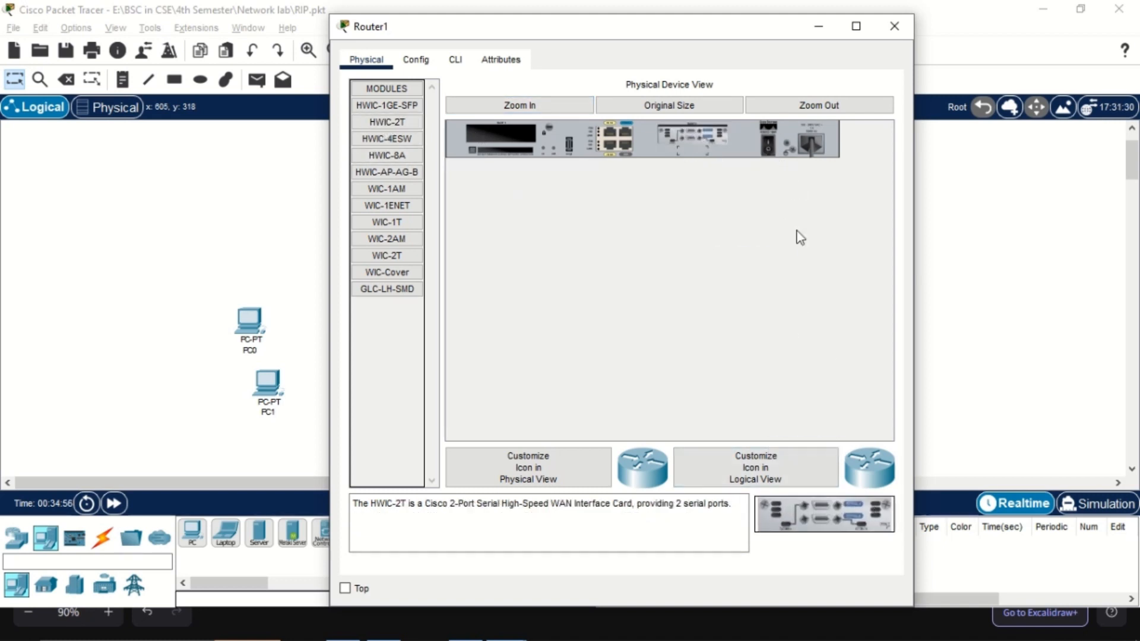
click(894, 26)
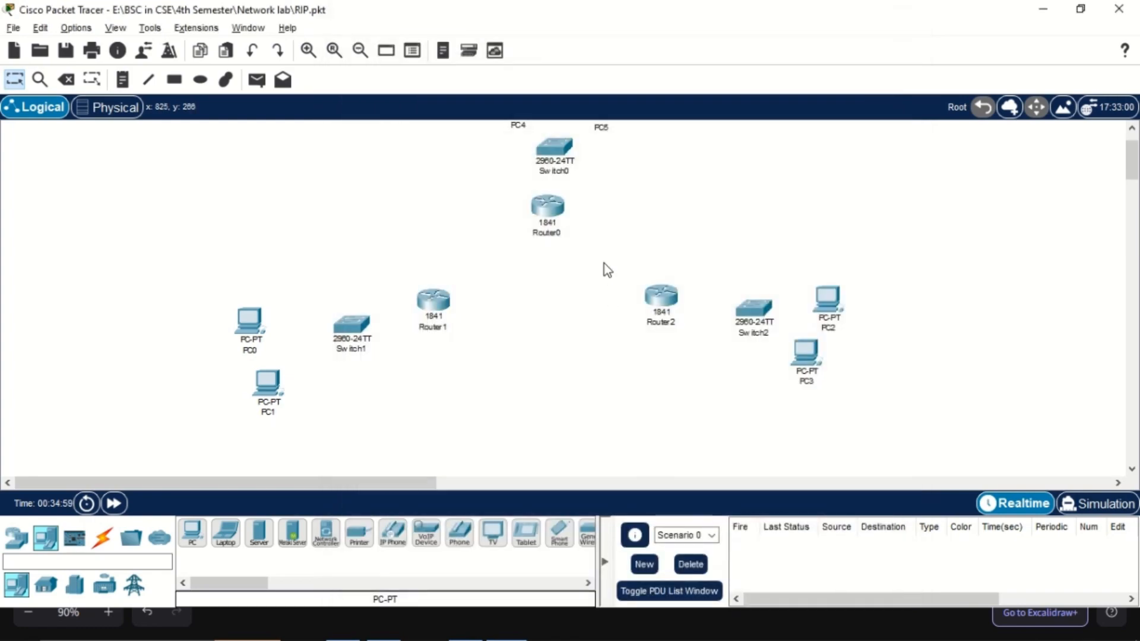
Connect Router0's FastEthernet0/0 to Switch0's FastEthernet0/1 with a copper straight-through cable
key(alt+Tab)
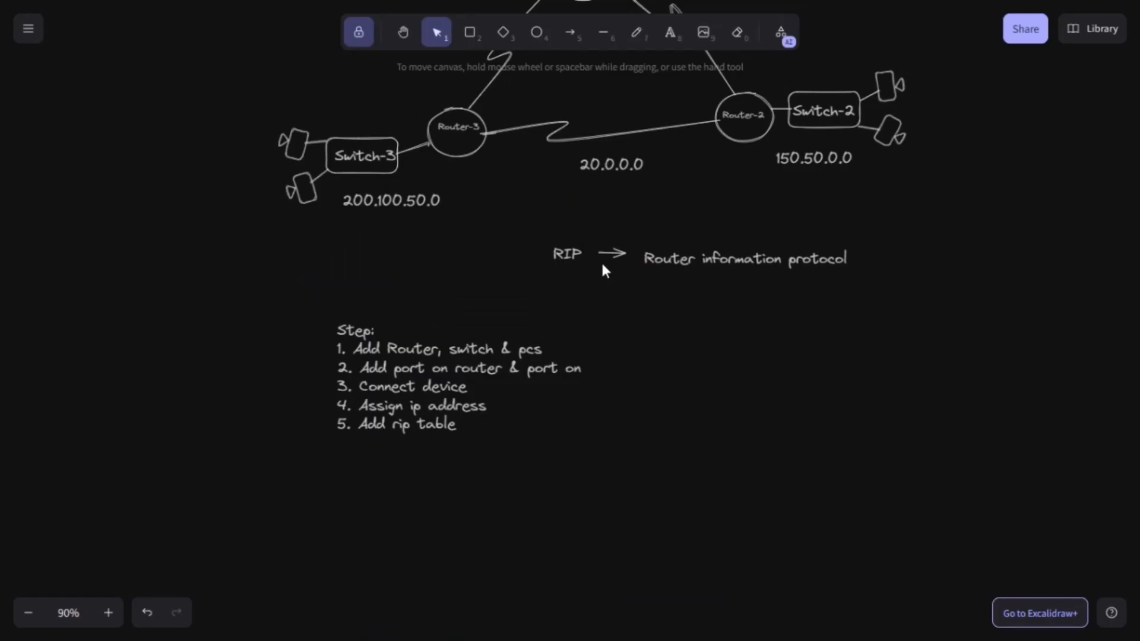
key(alt+Tab)
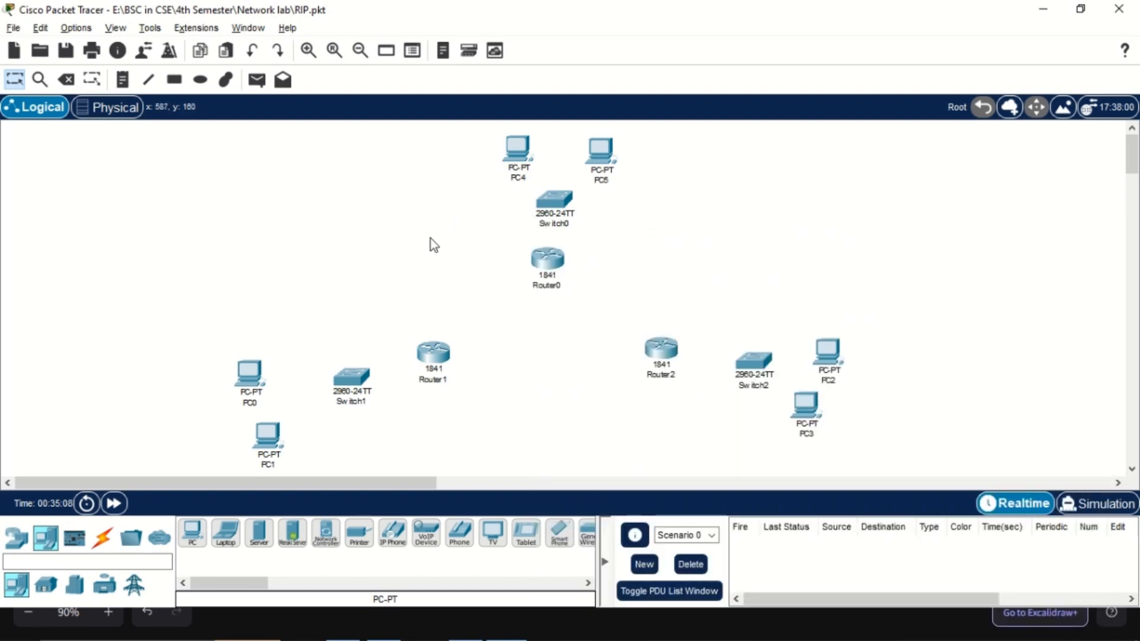
click(102, 537)
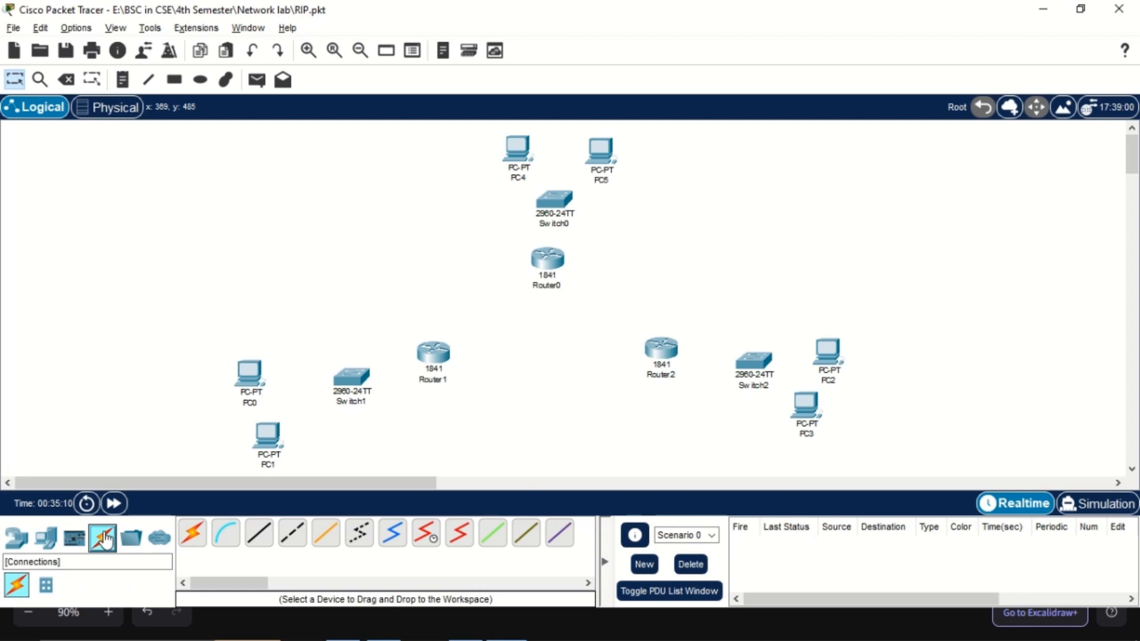
click(257, 543)
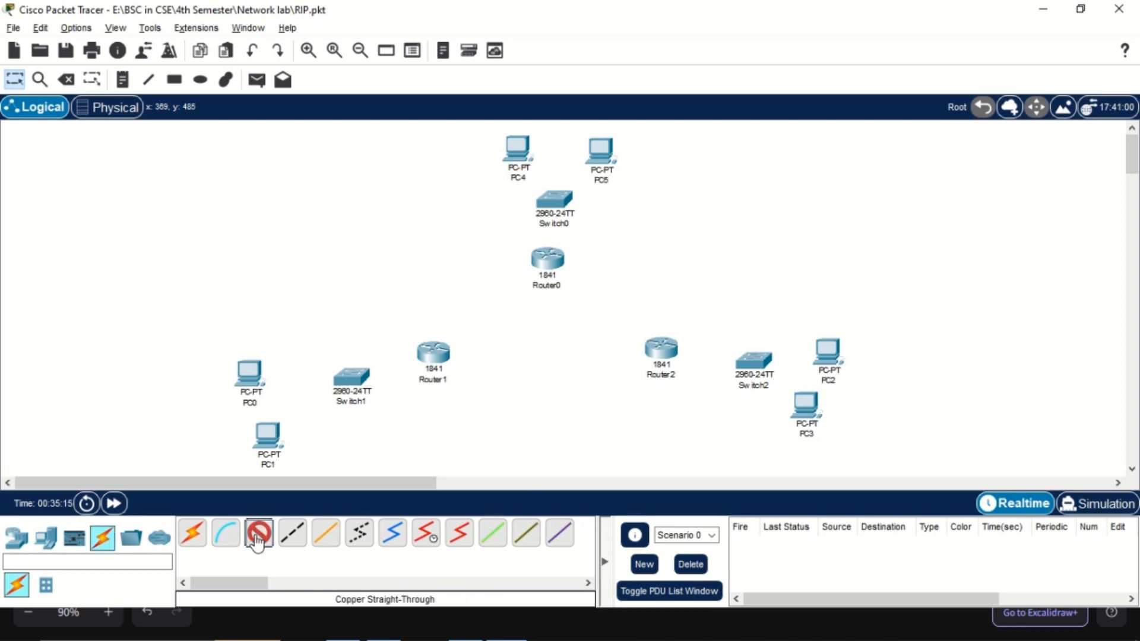
click(547, 260)
click(604, 307)
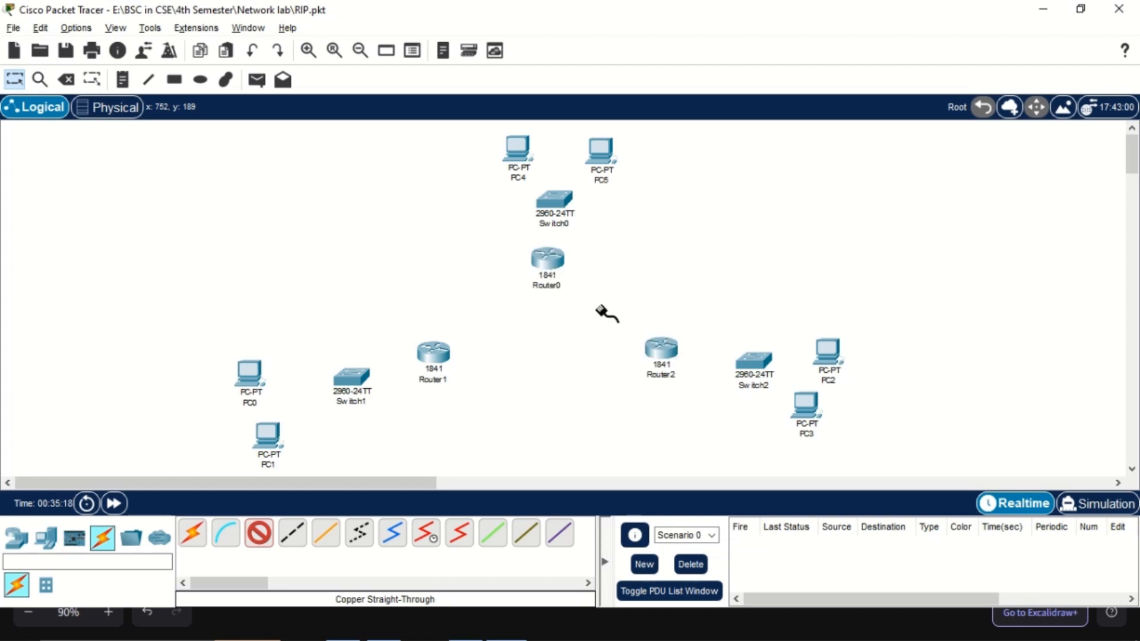
click(553, 202)
click(569, 52)
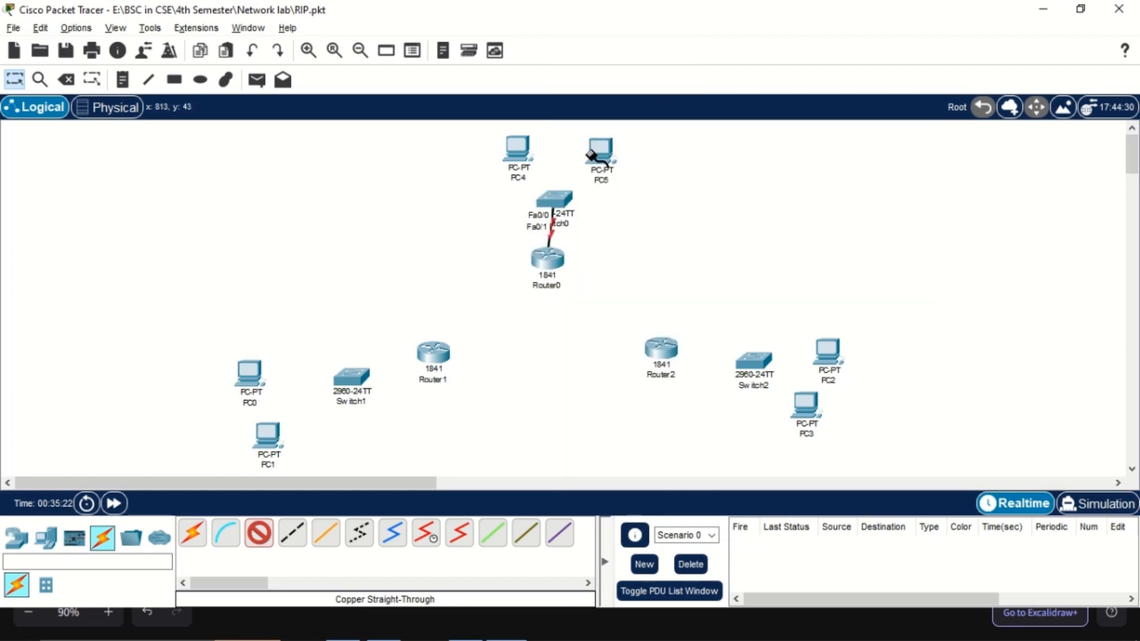
Connect Switch0 to the FastEthernet0 ports of PC4 and PC5 with copper straight-through cables
click(556, 201)
click(623, 43)
click(542, 136)
click(565, 210)
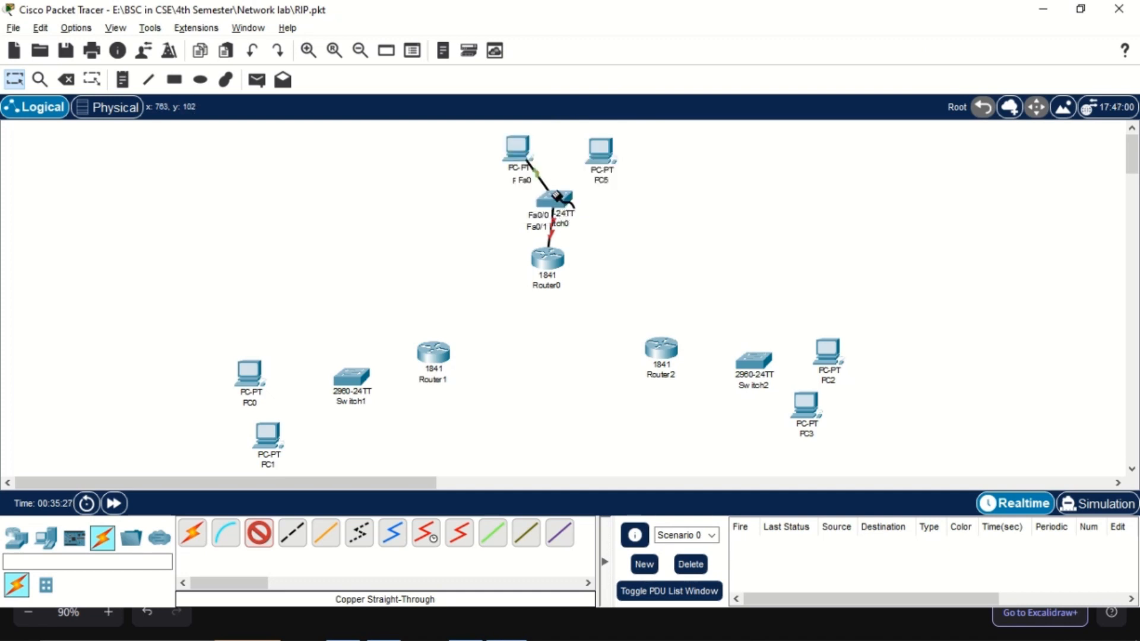
click(552, 201)
click(603, 49)
click(601, 152)
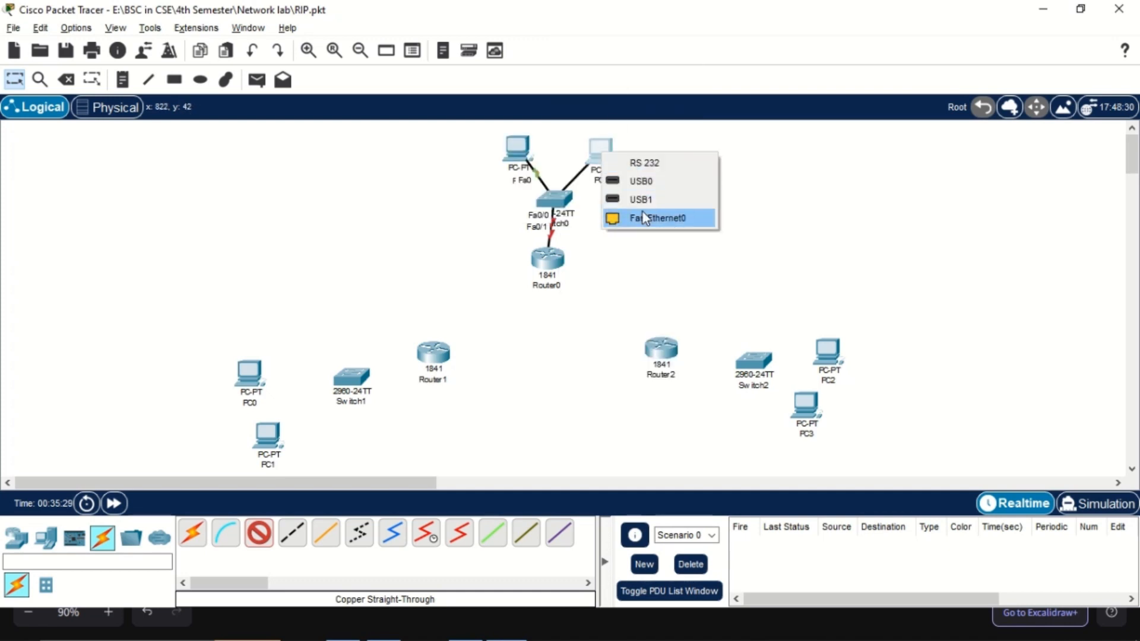
click(644, 217)
Connect Router2's FastEthernet0/0 to Switch2's FastEthernet0/1 with a copper straight-through cable
click(659, 351)
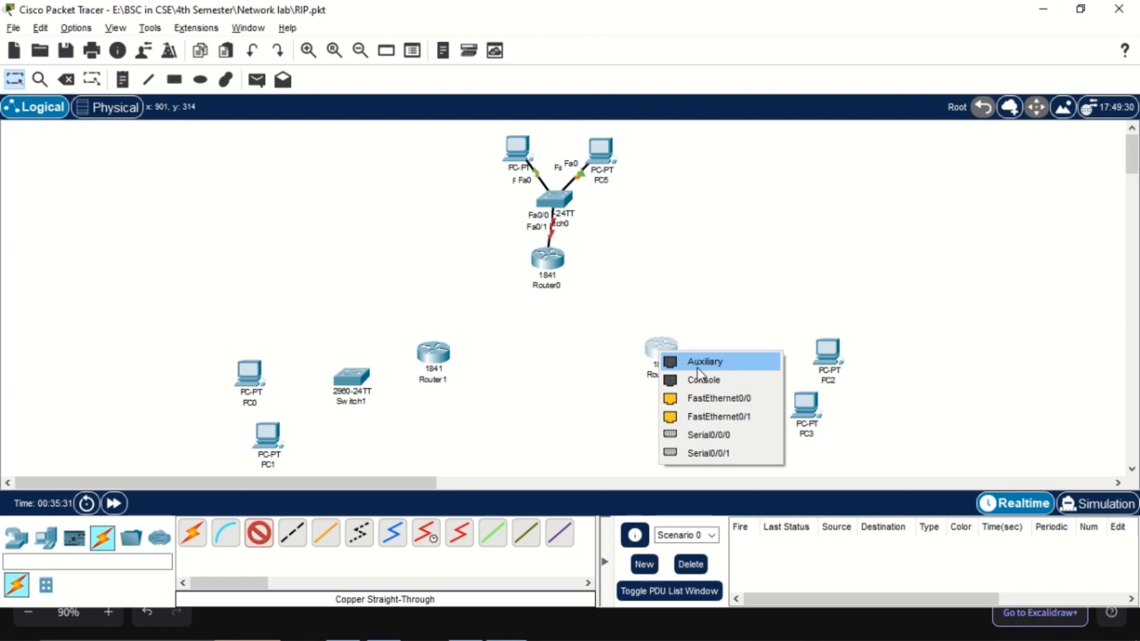
click(712, 397)
click(753, 367)
click(812, 31)
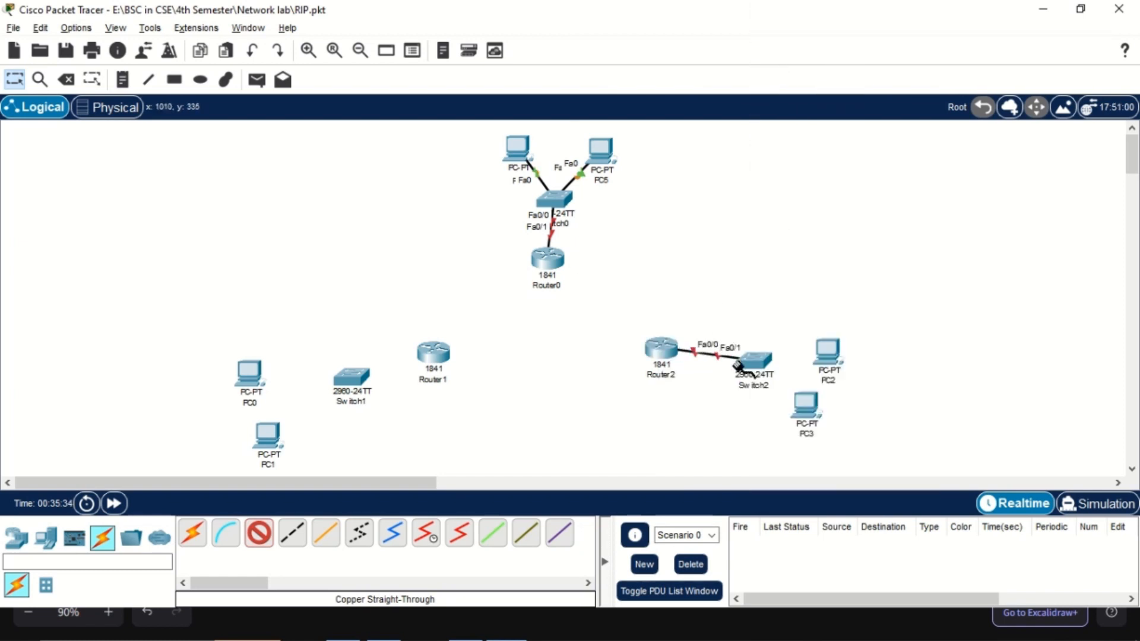
Cable Switch2's FastEthernet0/2 to PC2 and FastEthernet0/3 to PC3, using FastEthernet0 on each PC and copper straight-through cables
click(750, 364)
click(796, 31)
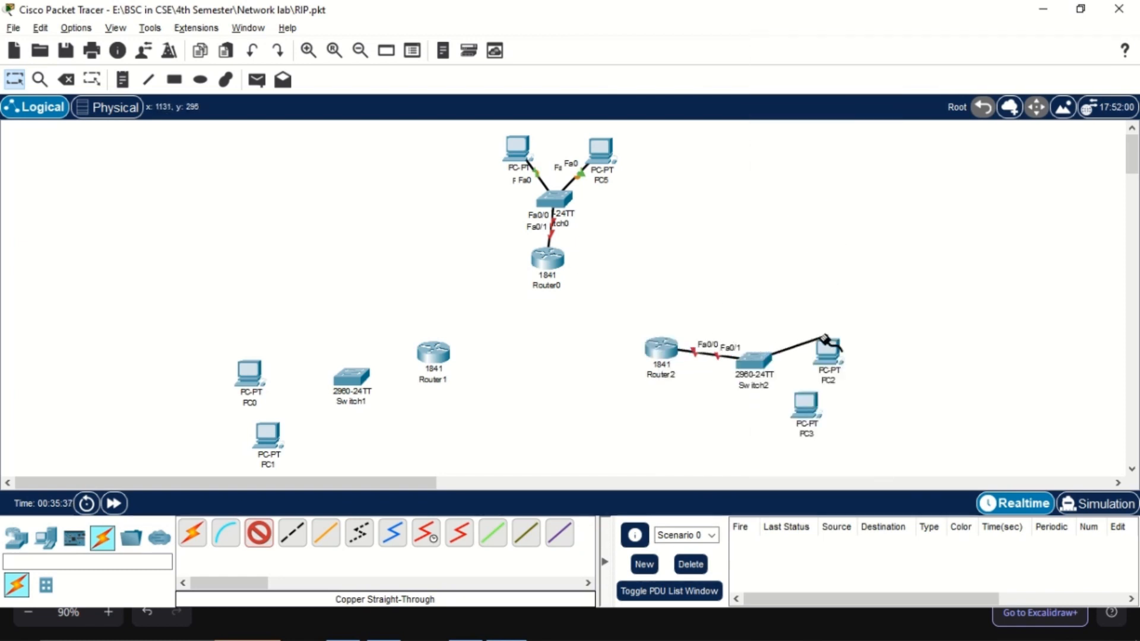
click(825, 354)
click(873, 417)
click(766, 364)
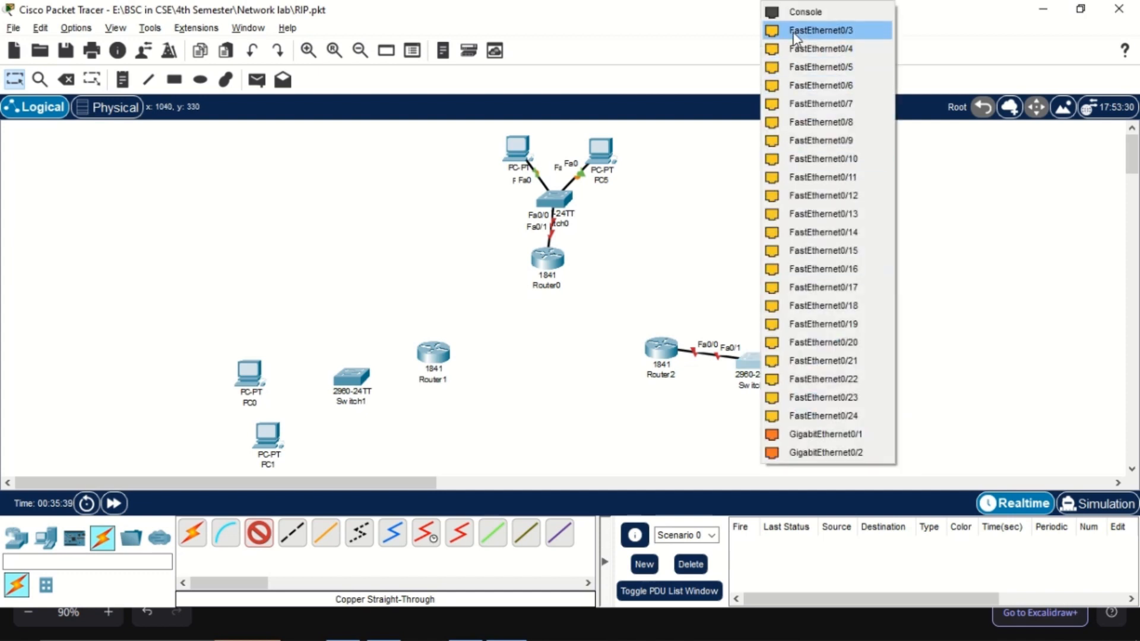
click(797, 45)
click(807, 409)
click(843, 476)
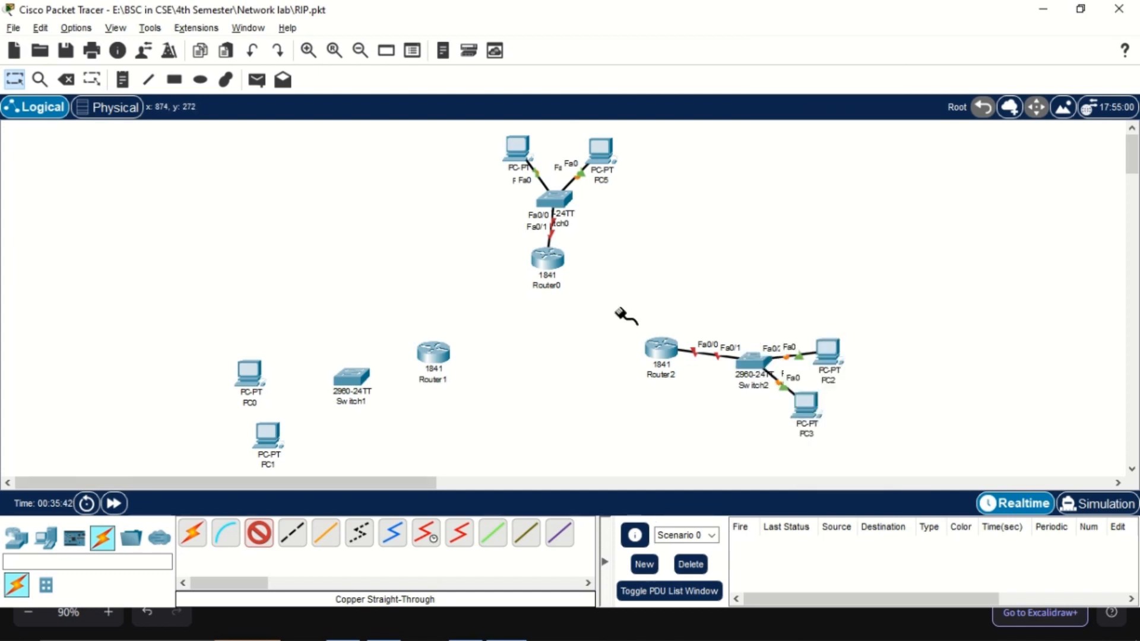
Connect Router1's FastEthernet0/0 to Switch1's FastEthernet0/1 with a copper straight-through cable
scroll(493, 321, down, 1)
click(437, 300)
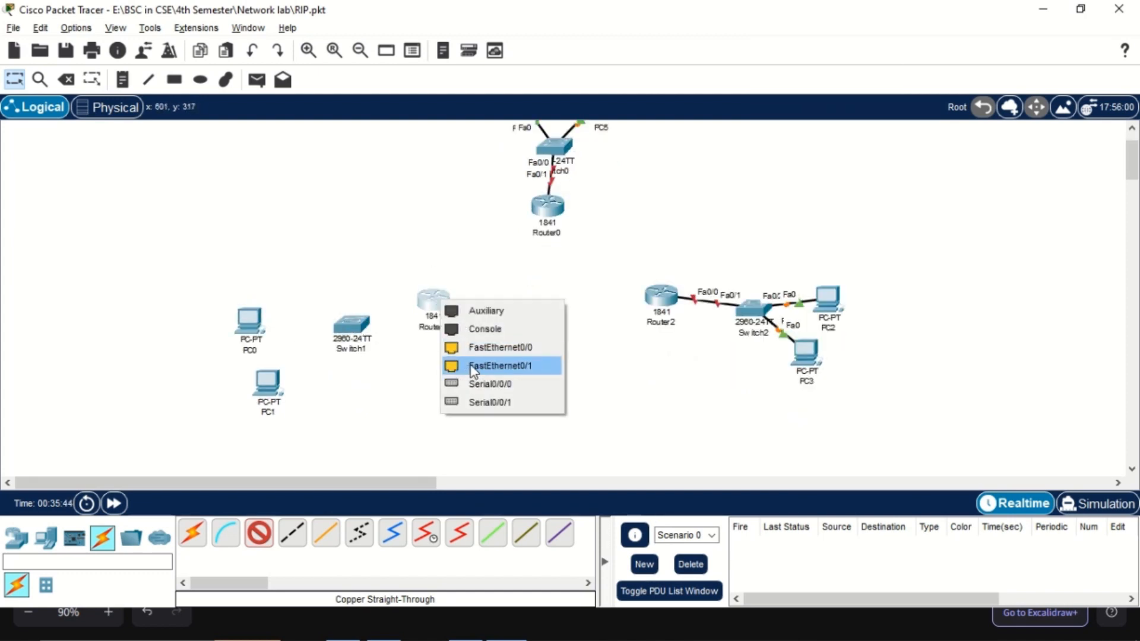
click(506, 364)
click(355, 323)
click(416, 30)
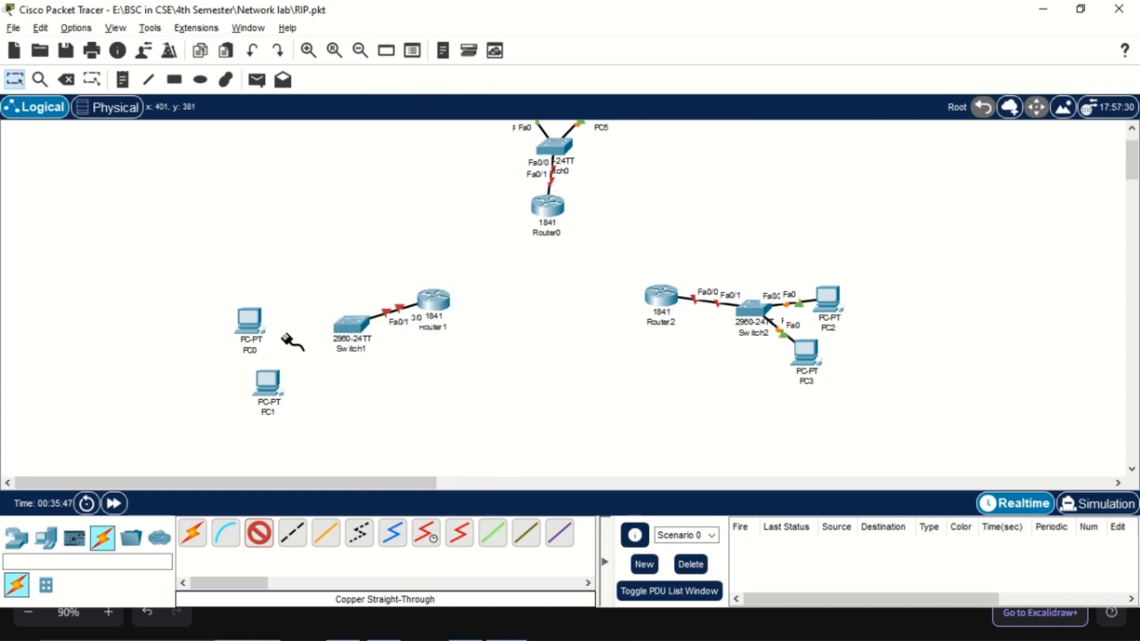
Cable Switch1's FastEthernet0/2 to PC0 and FastEthernet0/3 to PC1, using FastEthernet0 on each PC and copper straight-through cables
click(352, 325)
click(413, 31)
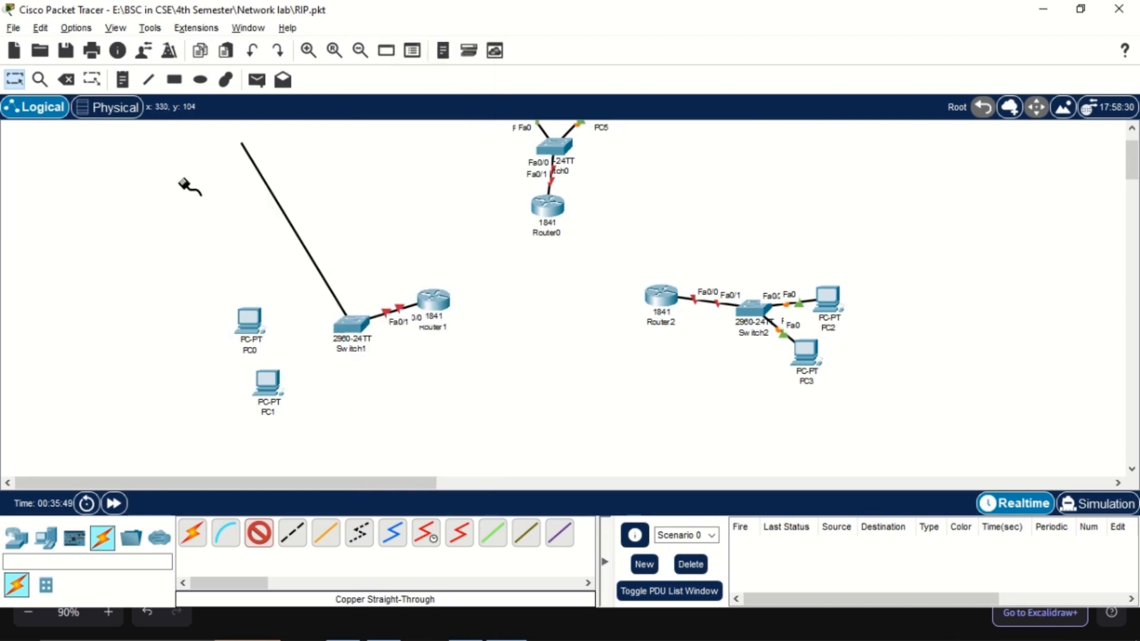
click(249, 320)
click(300, 387)
click(361, 324)
click(391, 80)
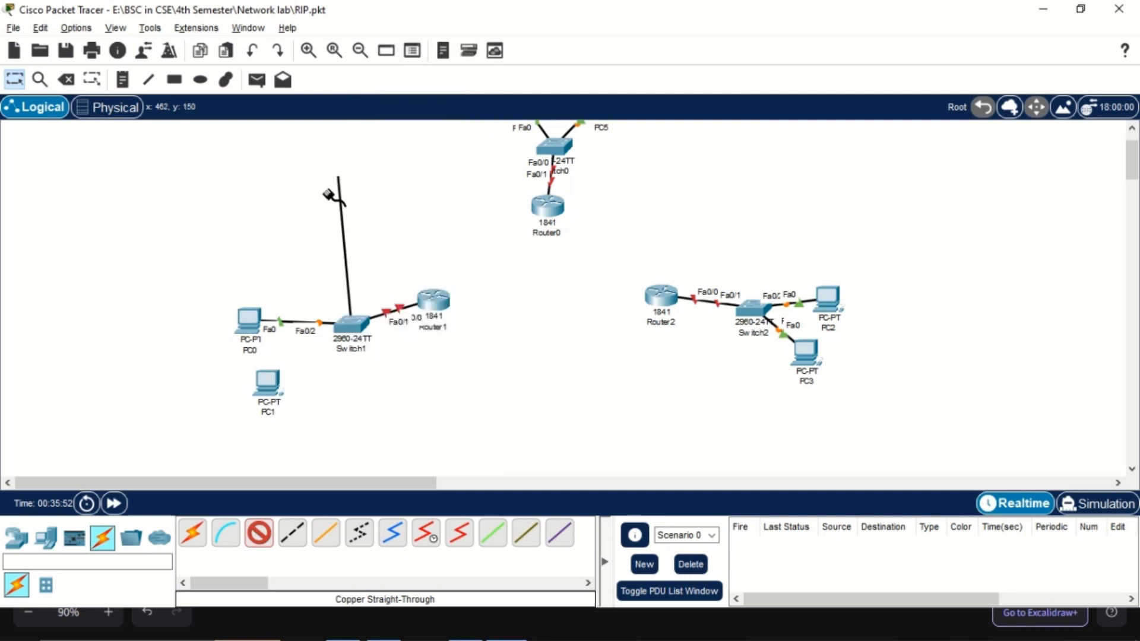
click(267, 380)
click(336, 441)
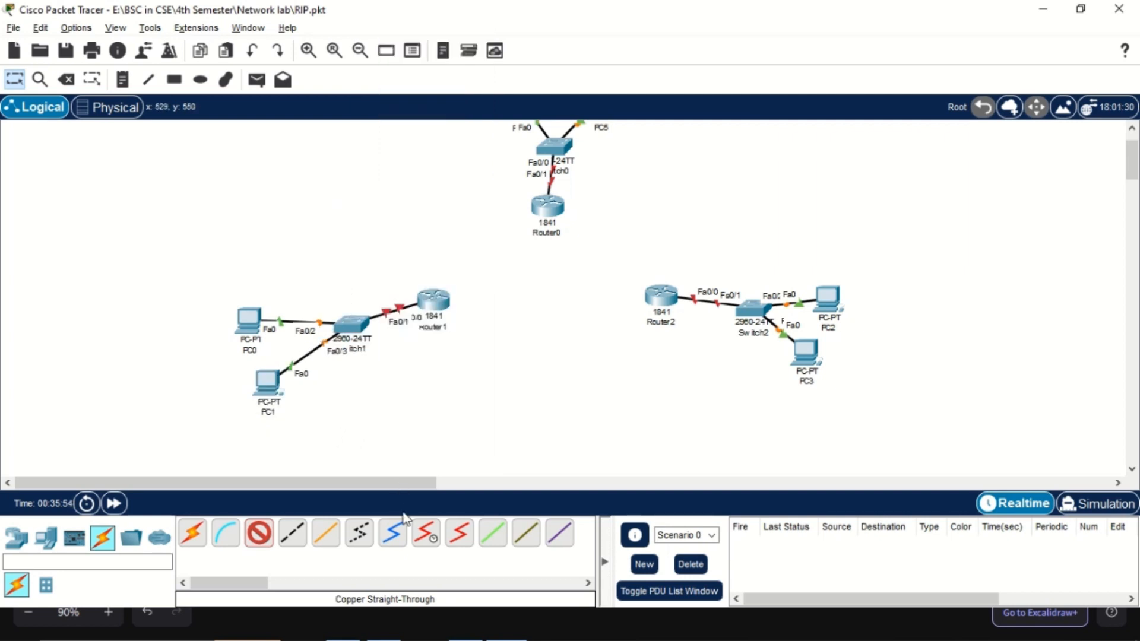
Connect Router1's Serial0/0/0 to Router0's Serial0/0/0 with a Serial DTE cable
scroll(537, 279, up, 1)
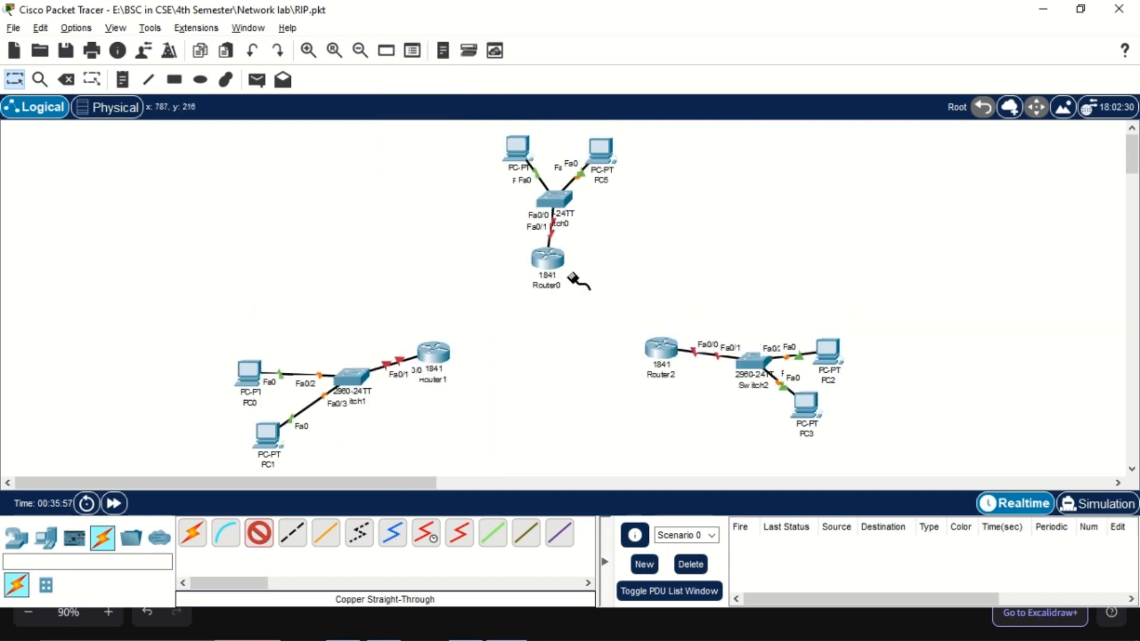
click(460, 545)
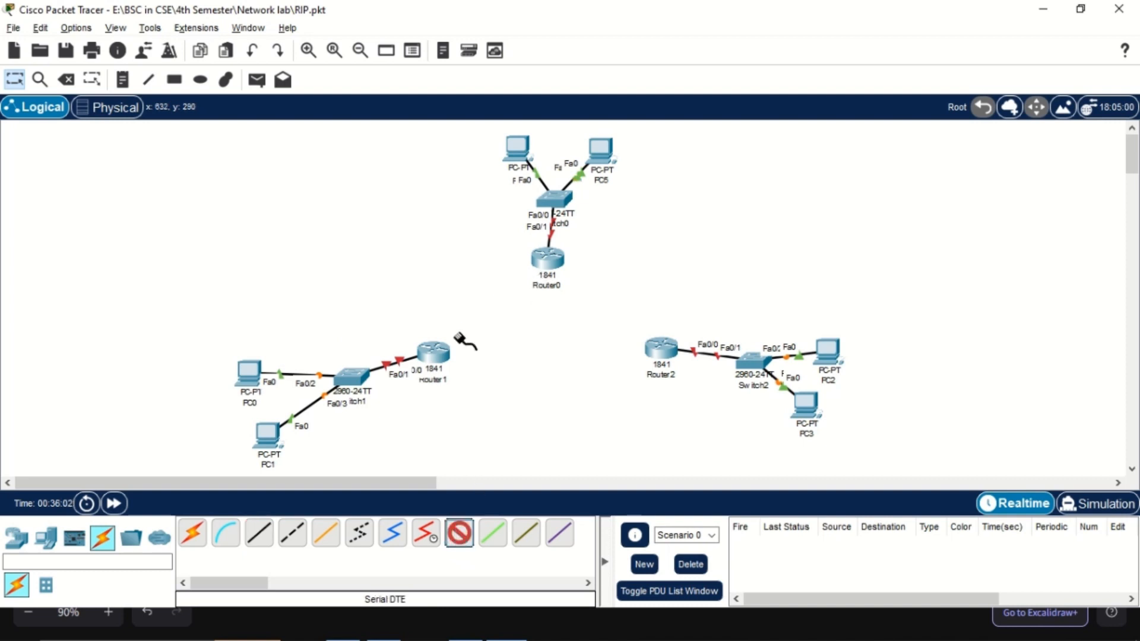
click(444, 350)
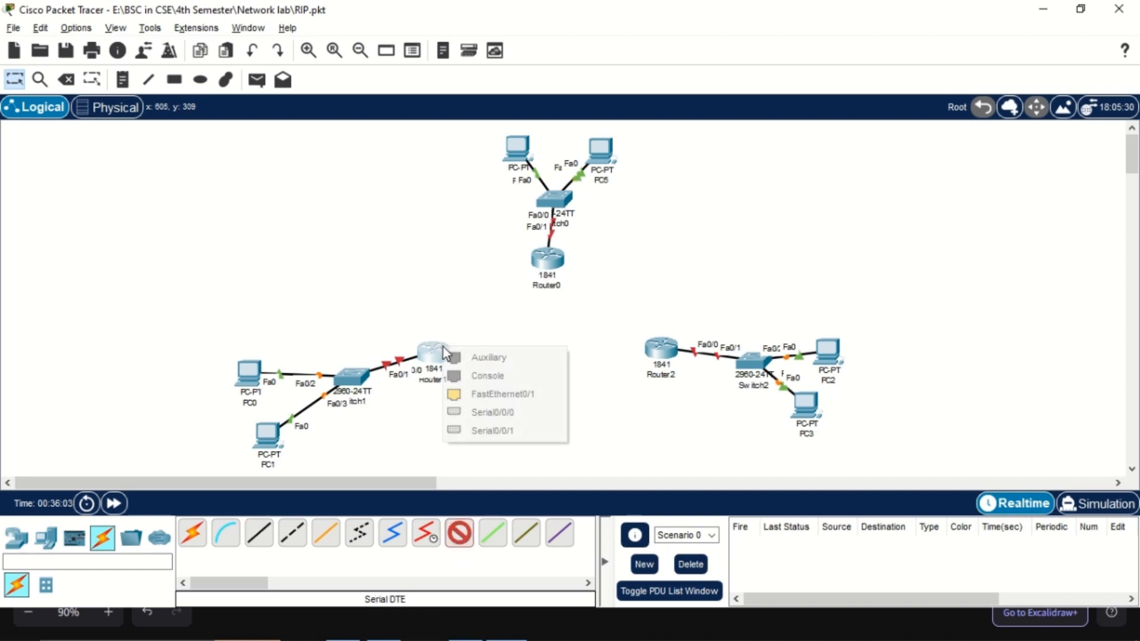
click(487, 413)
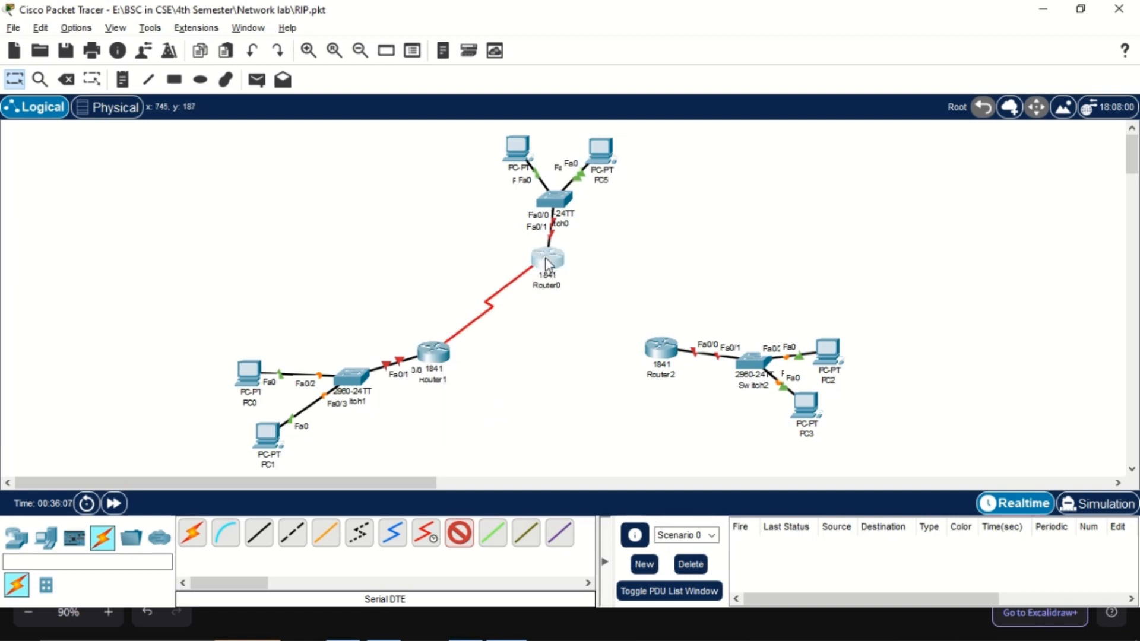
click(546, 259)
click(576, 329)
Connect Router0's Serial0/0/1 to Router2's Serial0/0/0 with a Serial DTE cable
click(546, 260)
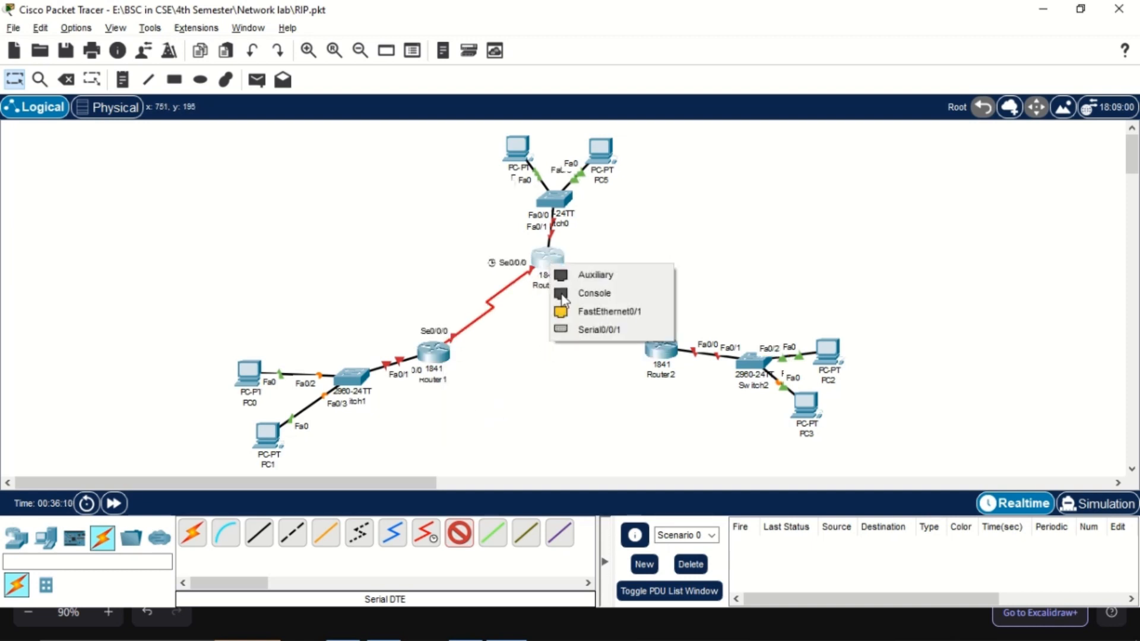
click(576, 330)
click(648, 356)
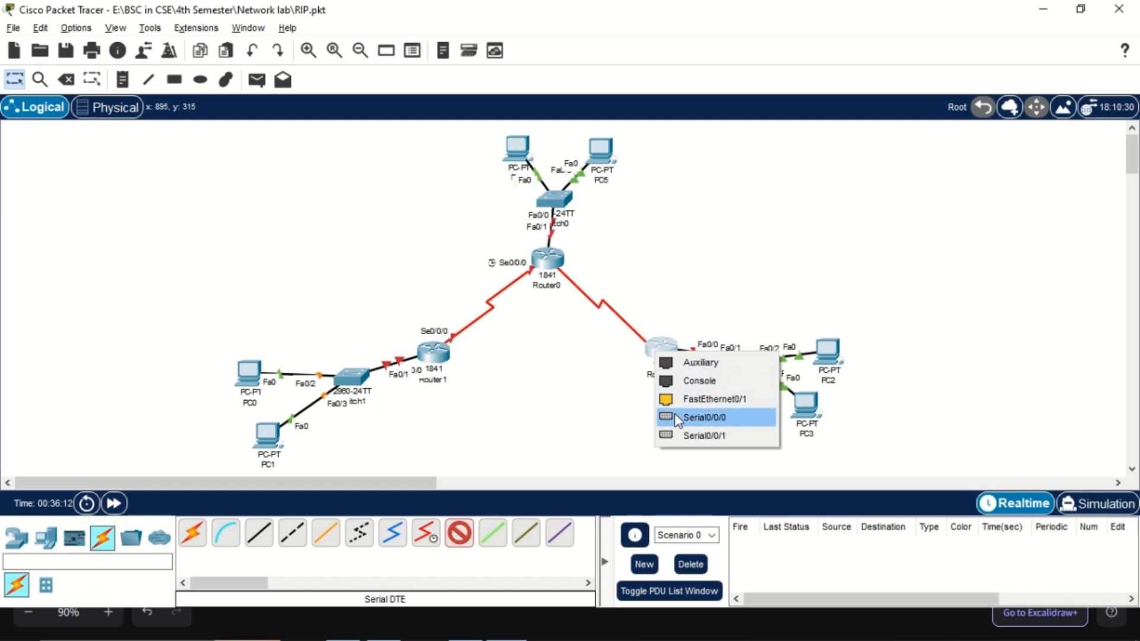
click(700, 414)
Connect Router2's Serial0/0/1 to Router1's Serial0/0/1 with a Serial DTE cable
click(655, 355)
click(701, 413)
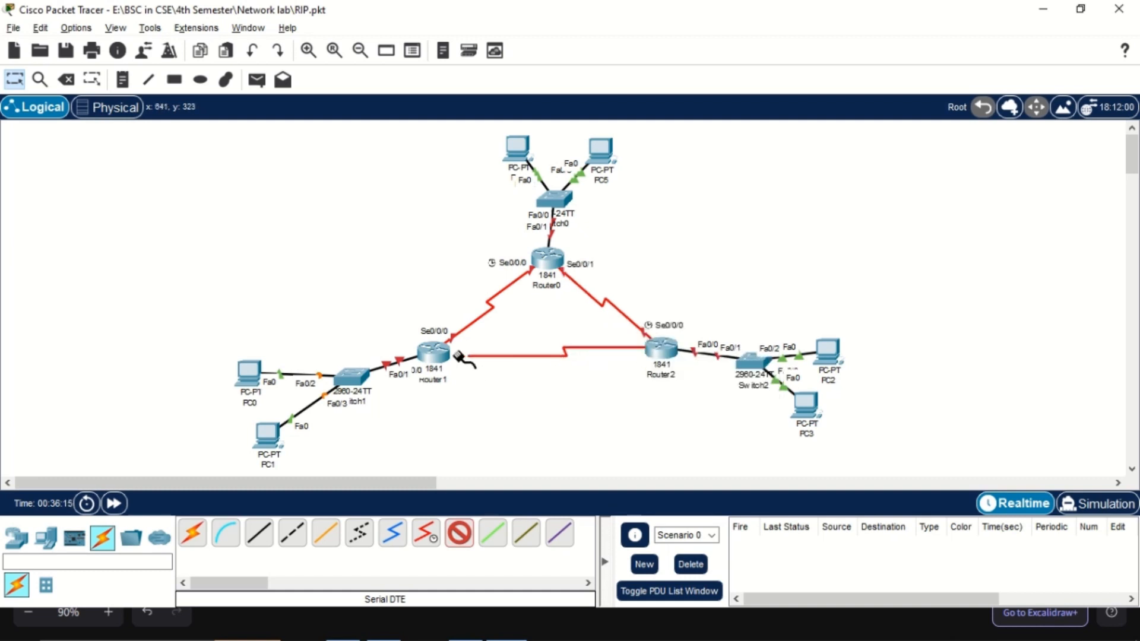
click(433, 352)
click(482, 415)
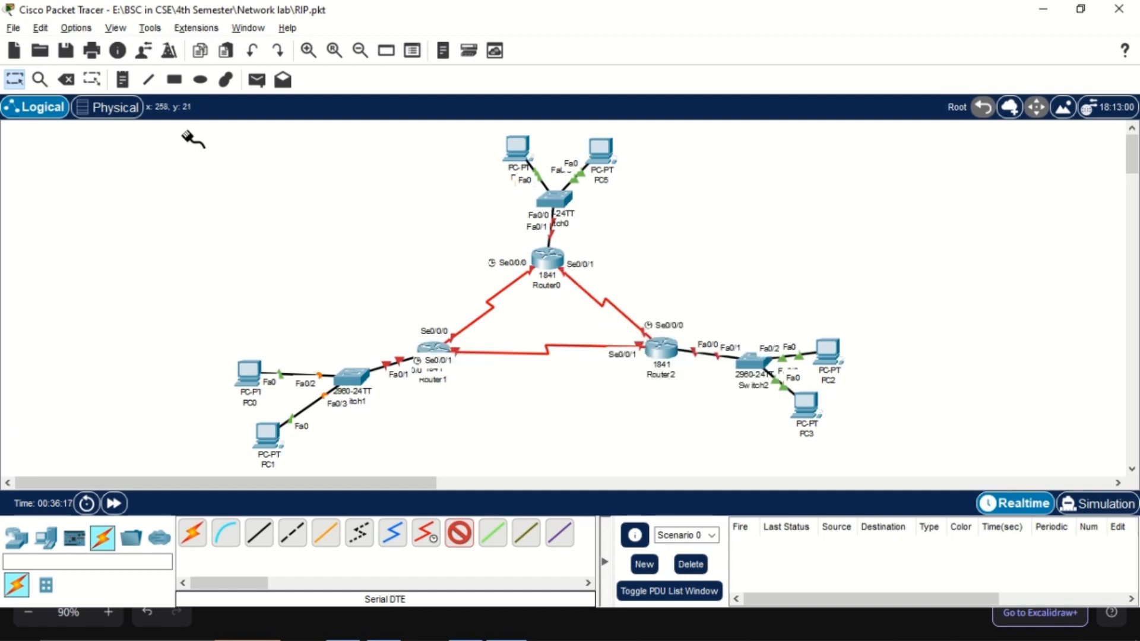
Turn on the FastEthernet0/0, Serial0/0/0 and Serial0/0/1 ports in Router0's configuration, and close its window
key(alt+Tab)
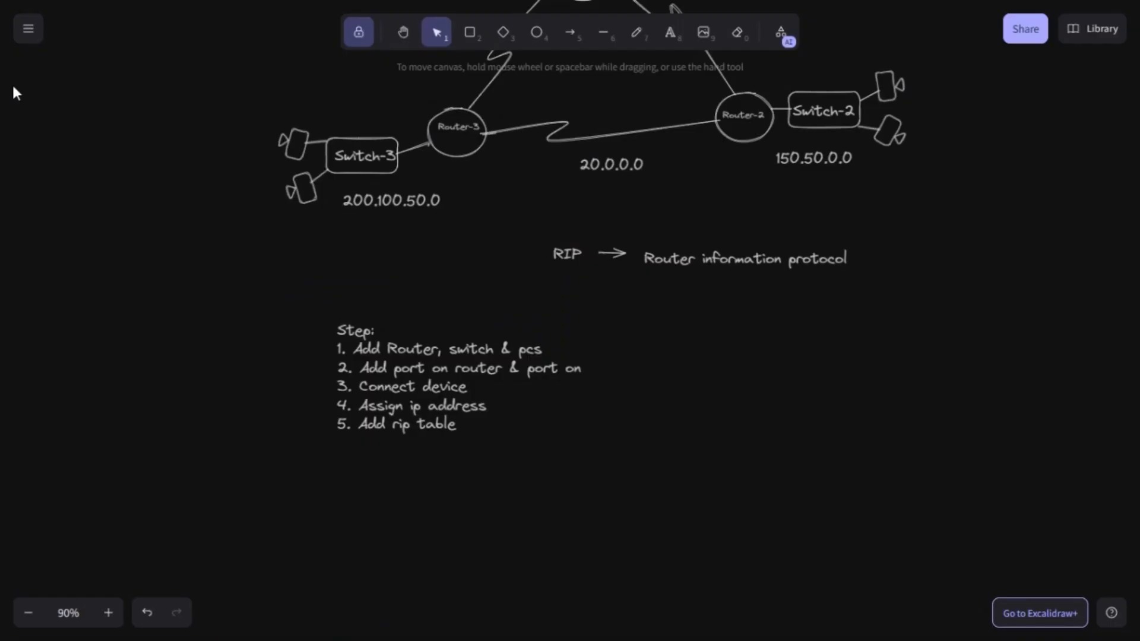
key(alt+Tab)
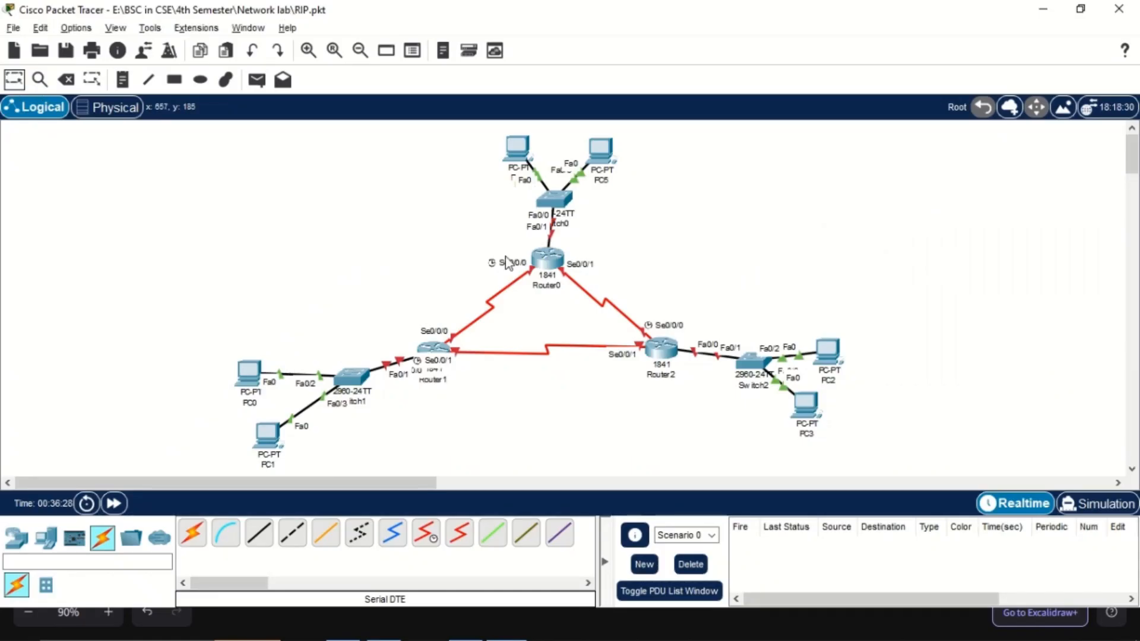
click(540, 271)
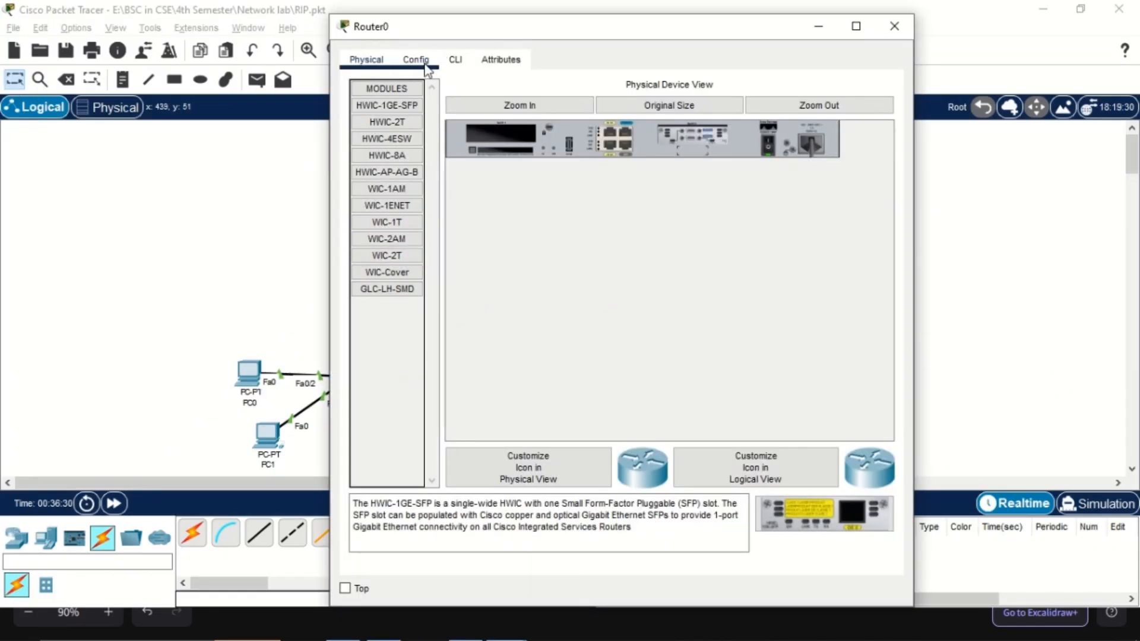
click(427, 63)
click(428, 233)
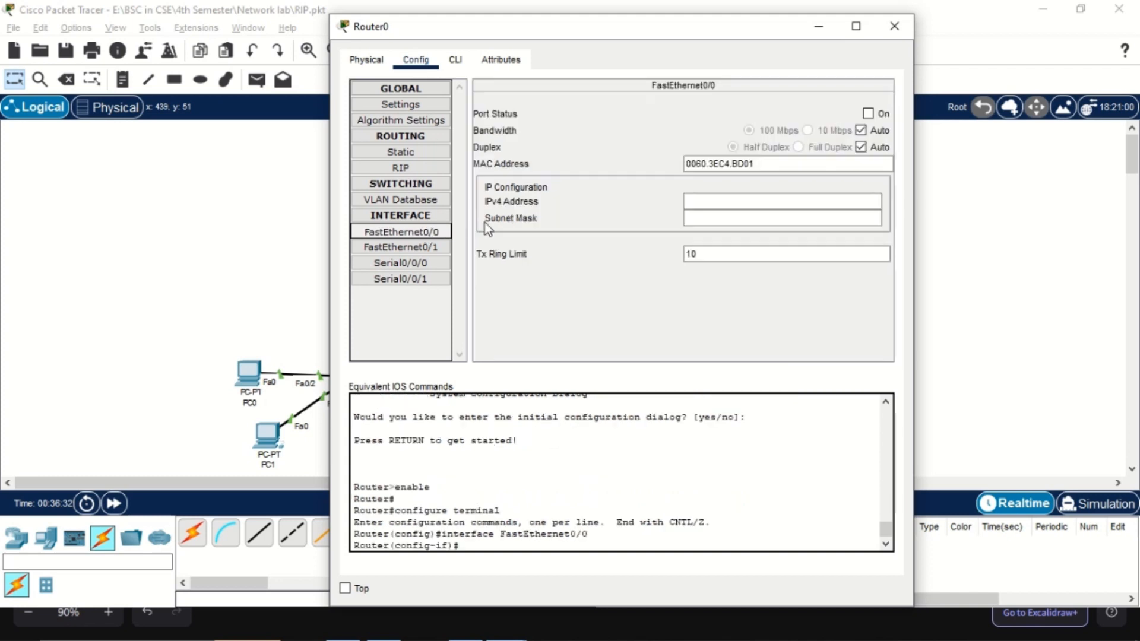
drag(696, 30, 1023, 97)
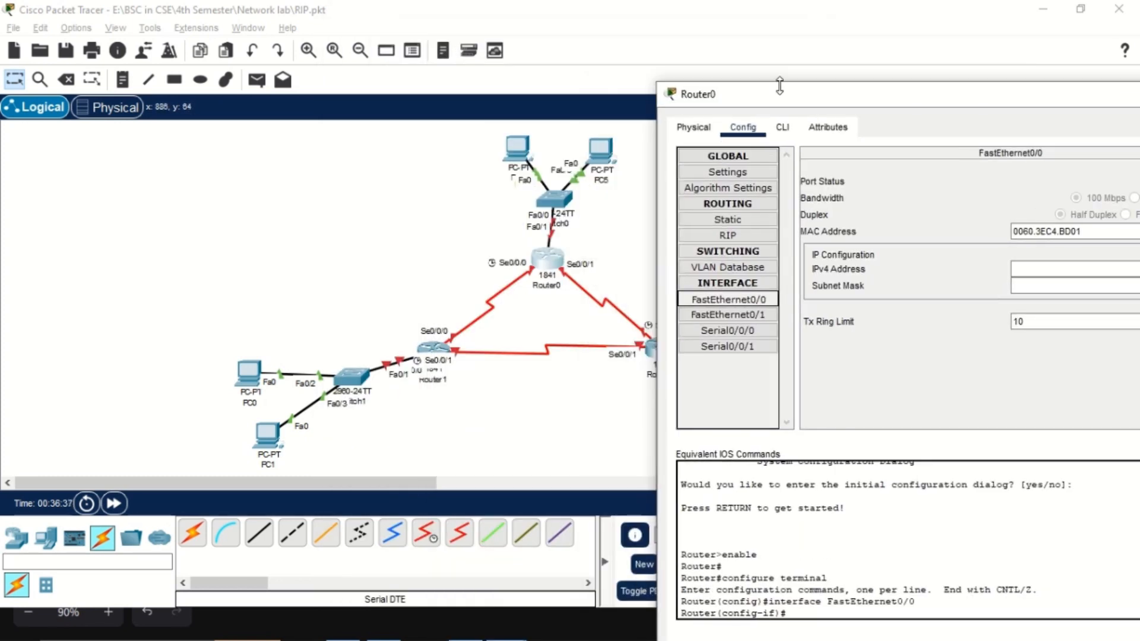
drag(734, 91, 397, 82)
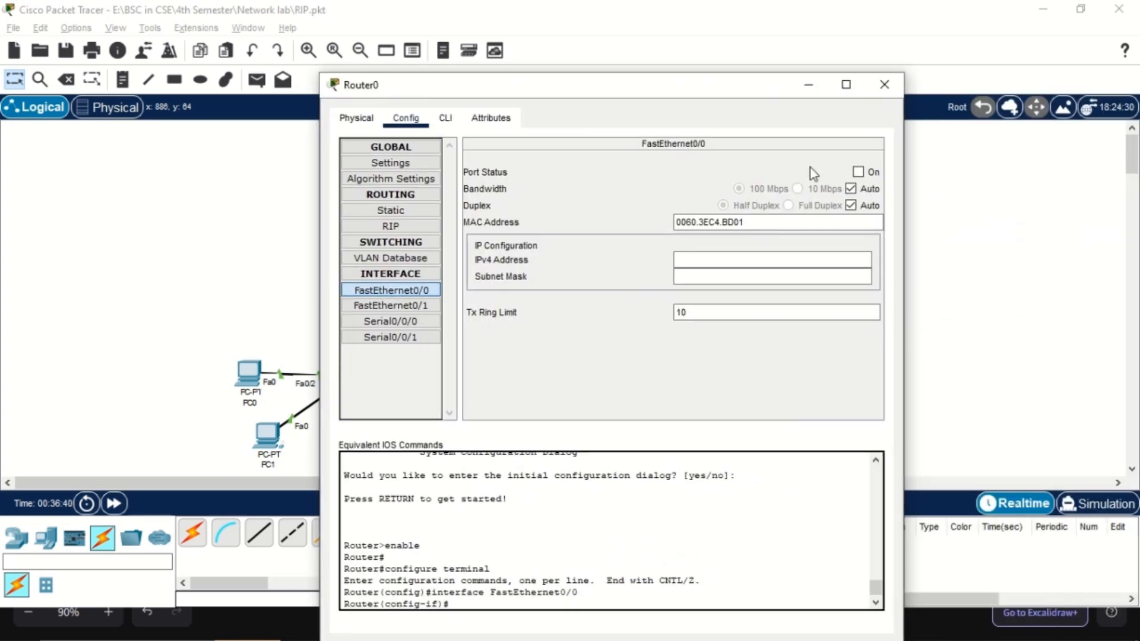
click(858, 172)
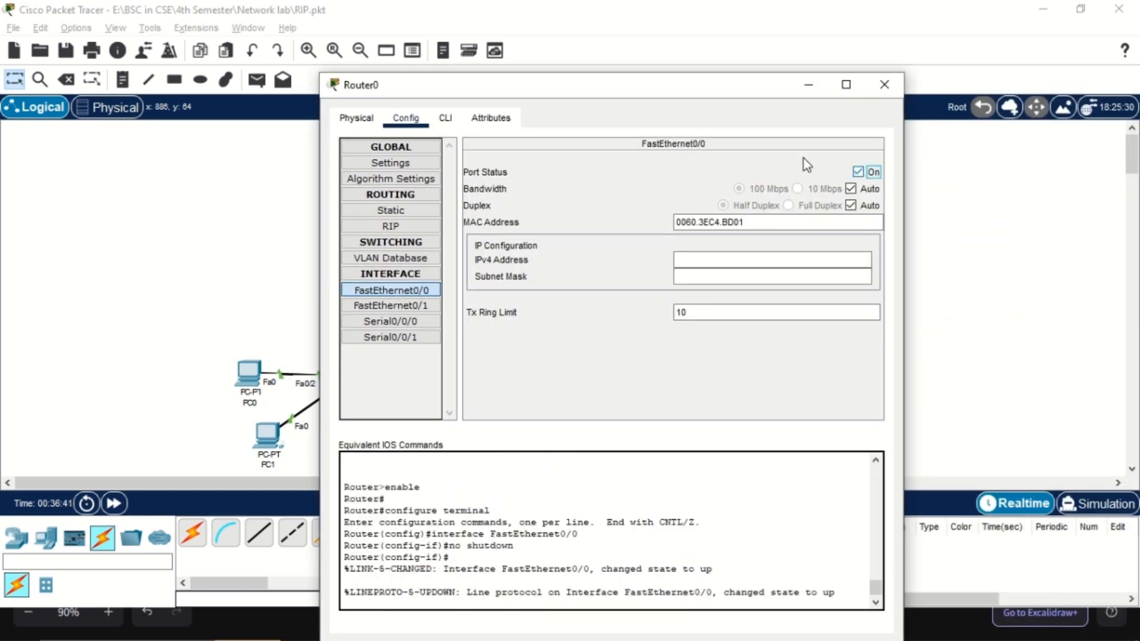
click(420, 323)
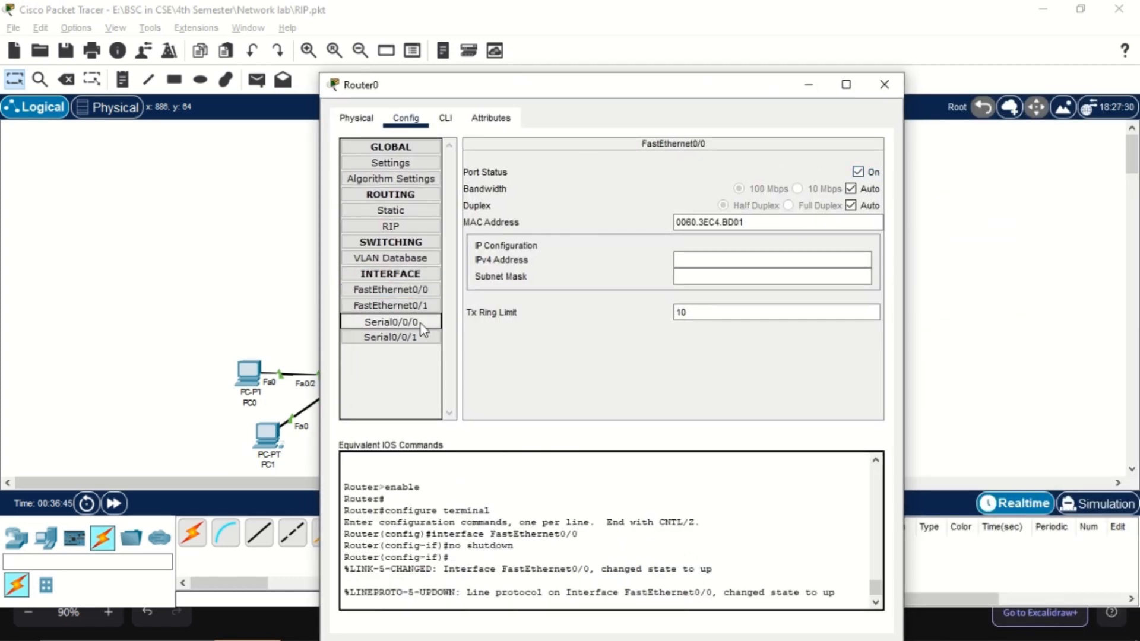
click(859, 173)
click(415, 337)
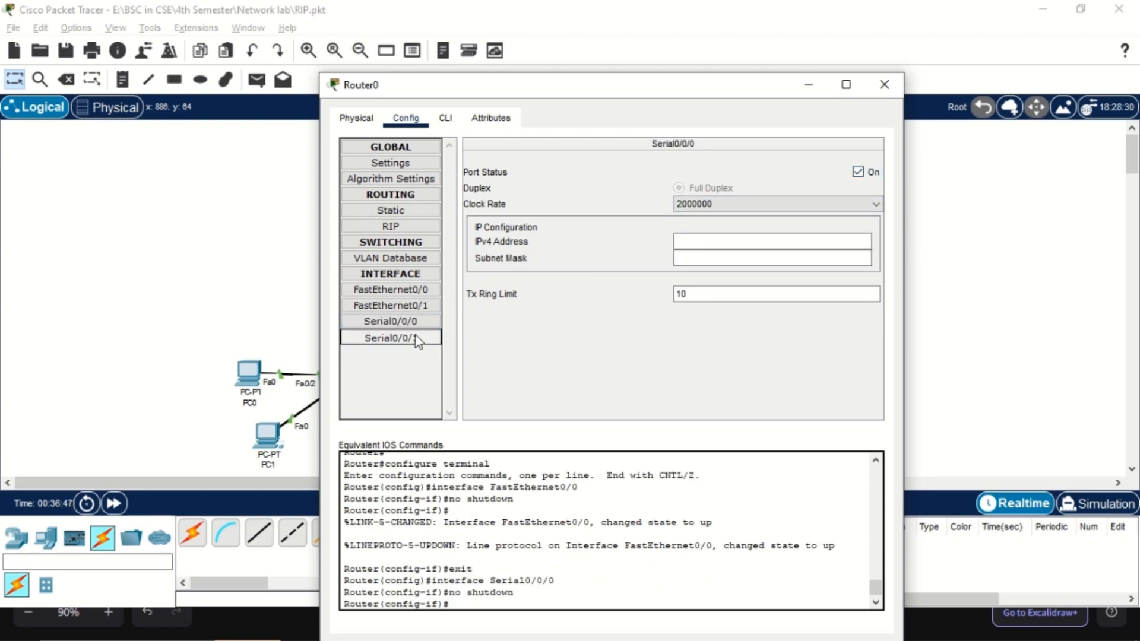
click(859, 174)
click(884, 84)
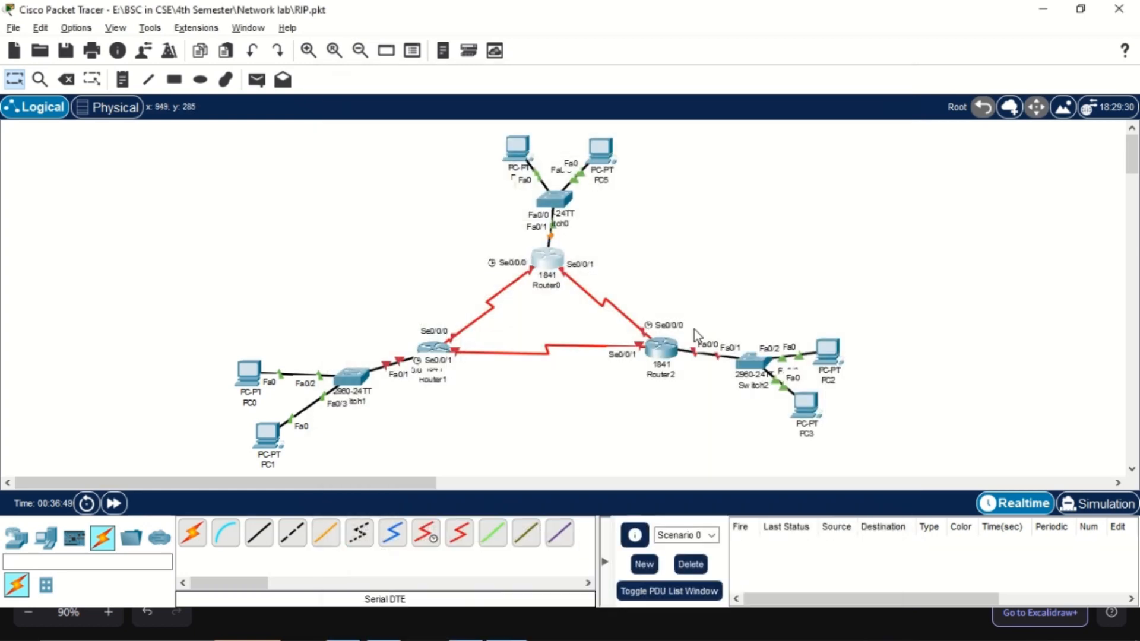
Turn on the FastEthernet0/0, Serial0/0/0 and Serial0/0/1 ports in Router2's configuration, and close its window
click(658, 344)
click(416, 59)
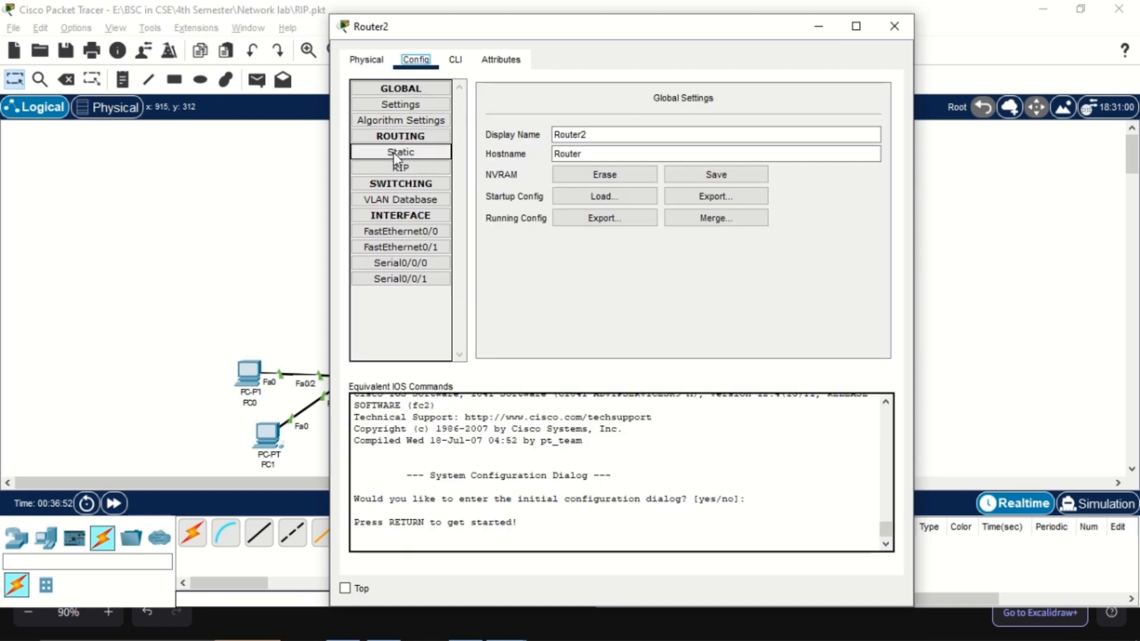
click(415, 233)
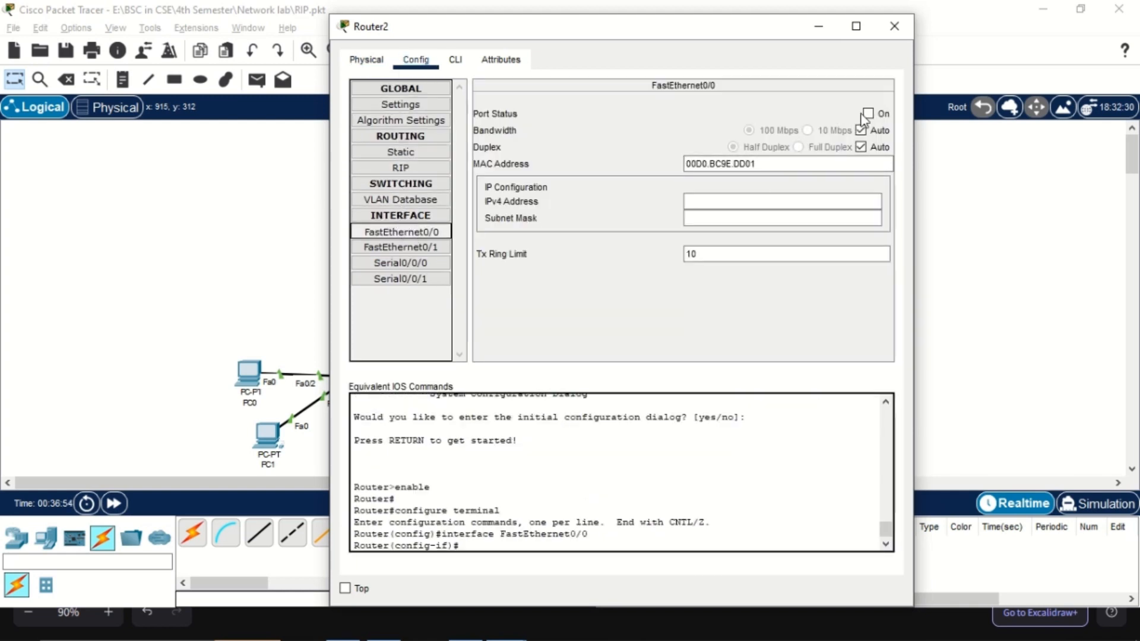
click(868, 114)
click(394, 263)
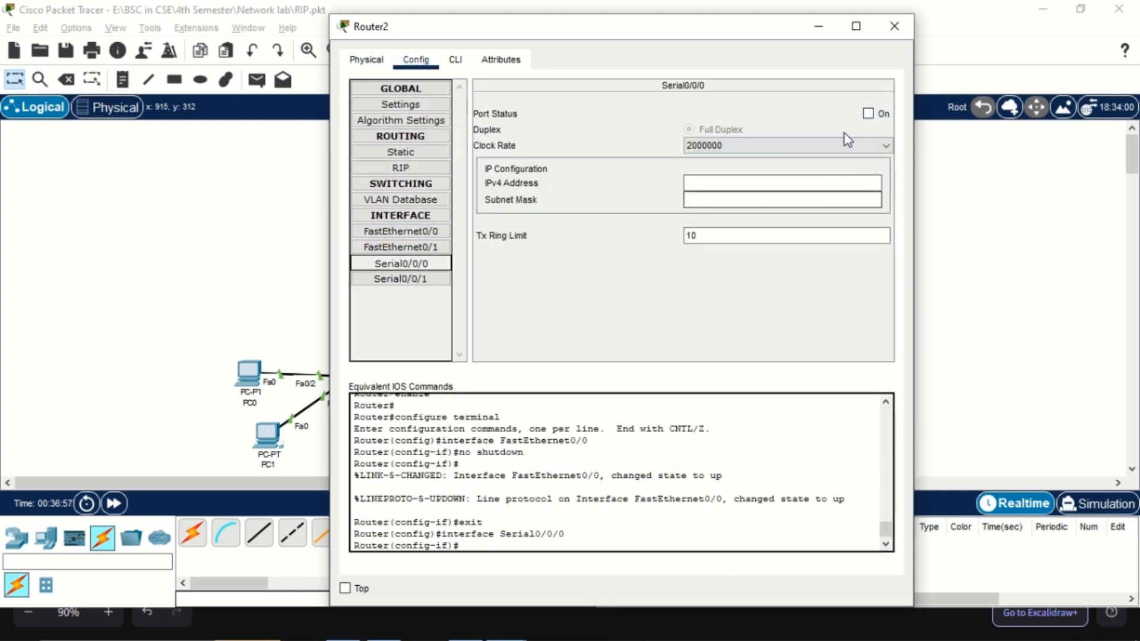
click(868, 113)
click(401, 279)
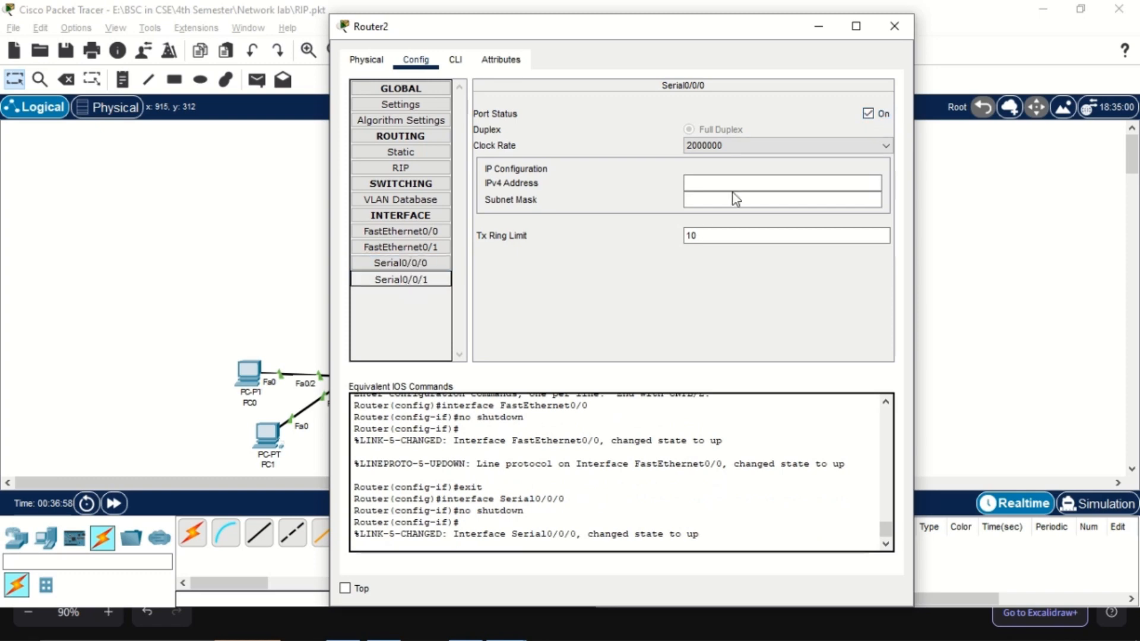
click(868, 114)
click(893, 26)
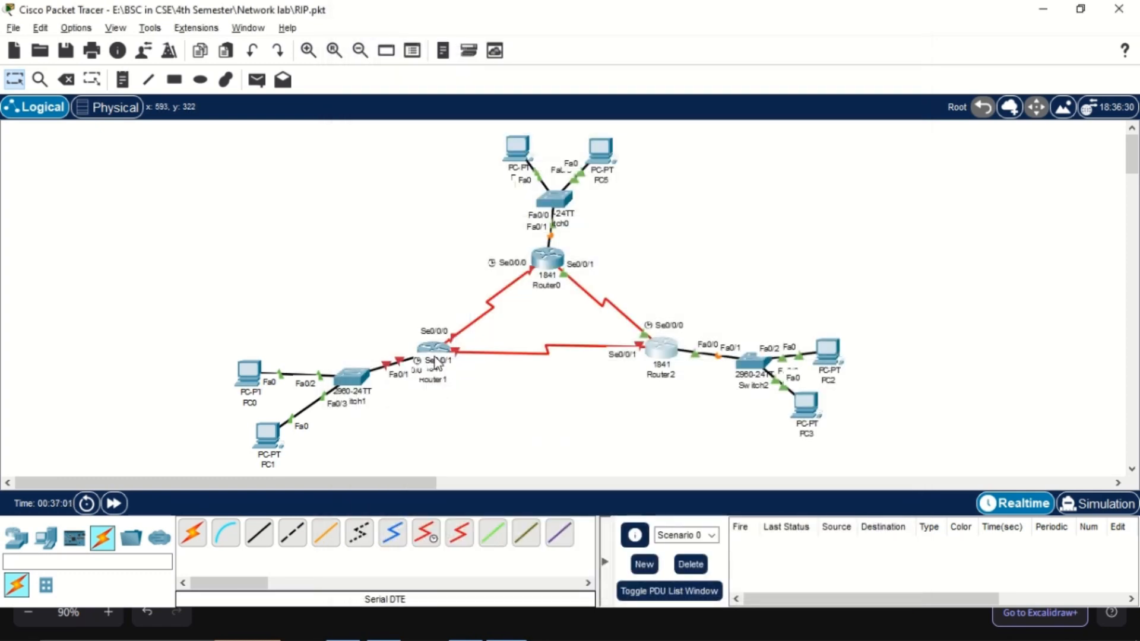
Turn on the FastEthernet0/0, Serial0/0/0 and Serial0/0/1 ports in Router1's configuration, and close its window
click(439, 343)
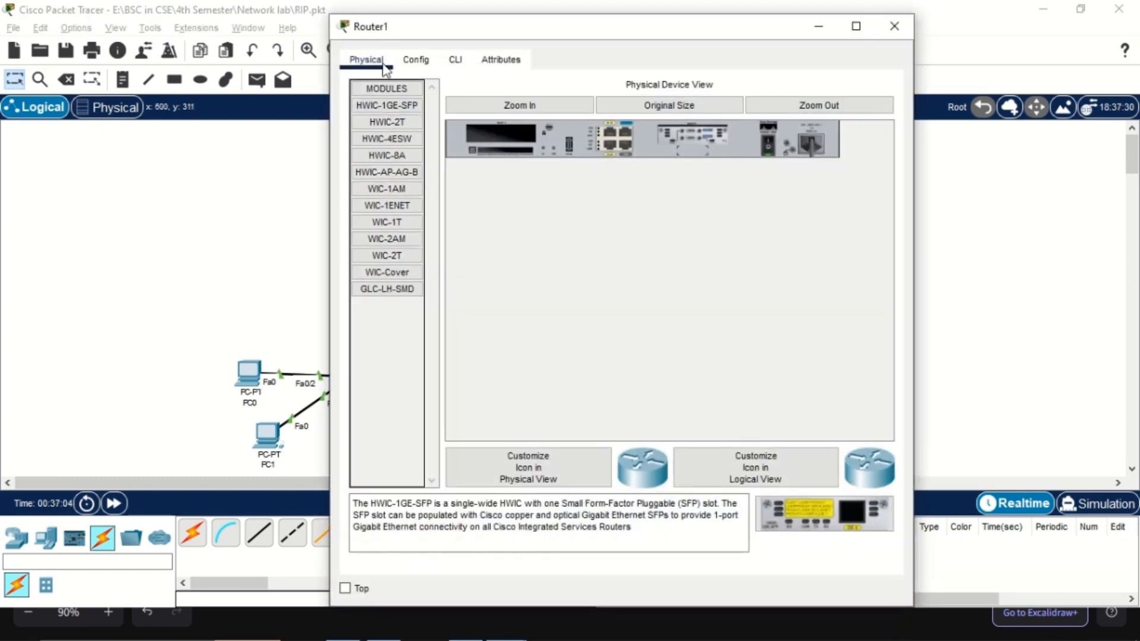
click(416, 59)
click(401, 231)
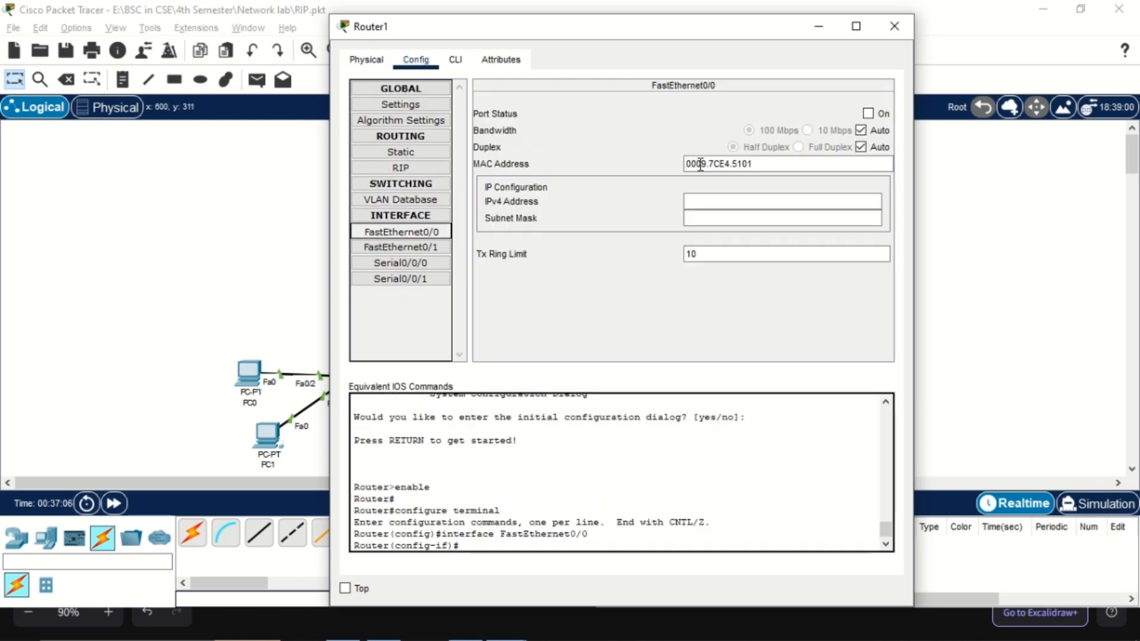
click(868, 113)
click(401, 263)
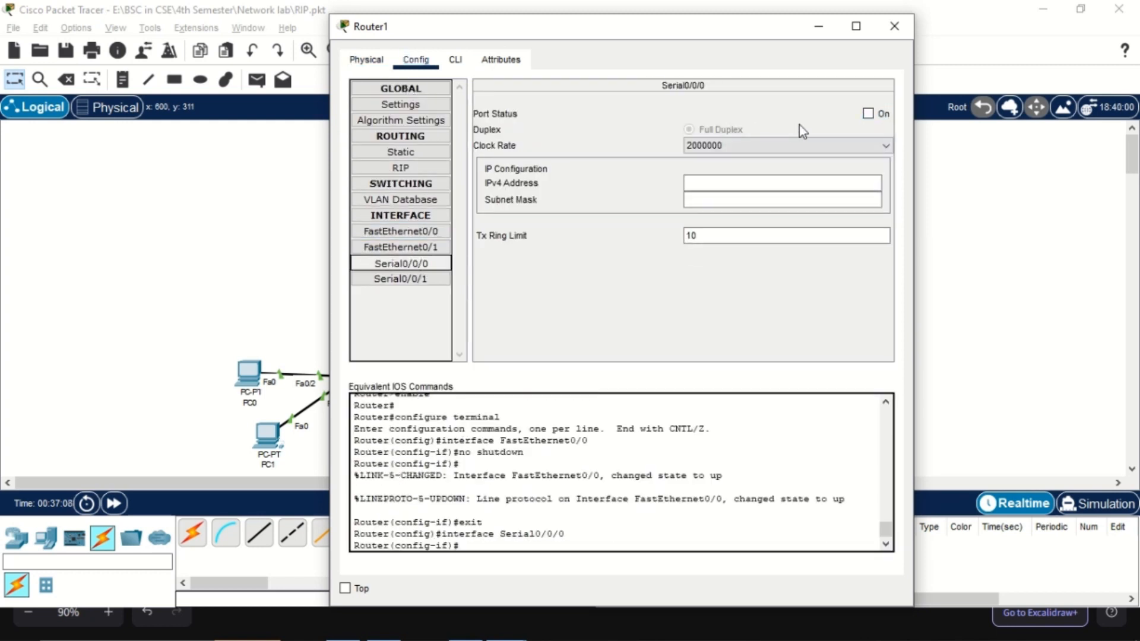
click(868, 114)
click(433, 281)
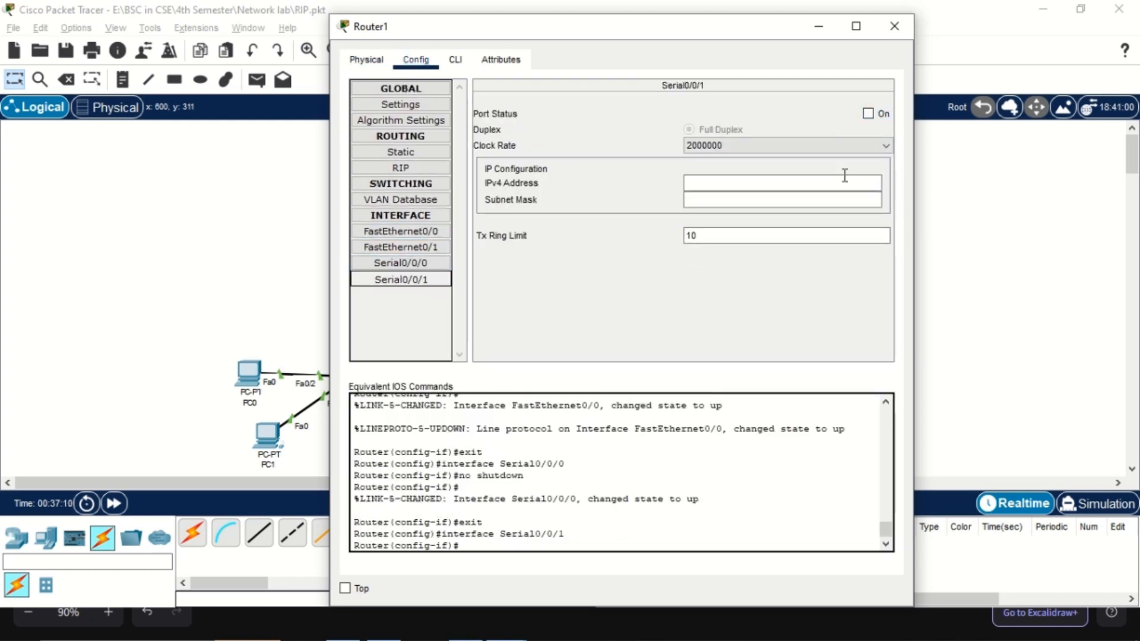
click(868, 114)
click(895, 26)
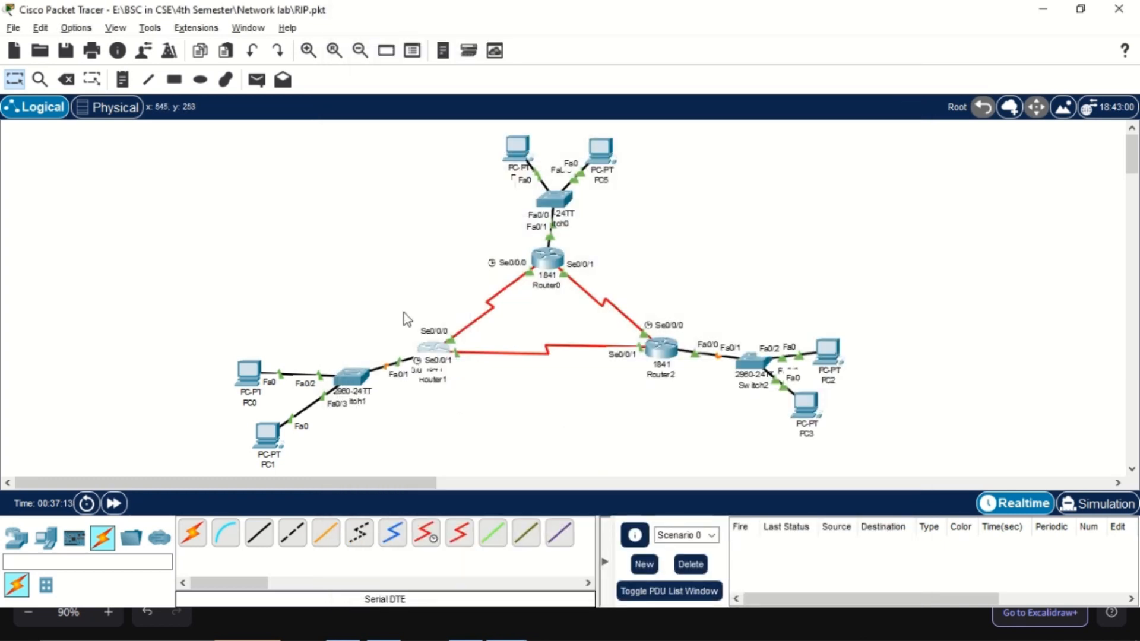
Disable Always Show Port Labels in Logical Workspace in the preferences
click(76, 28)
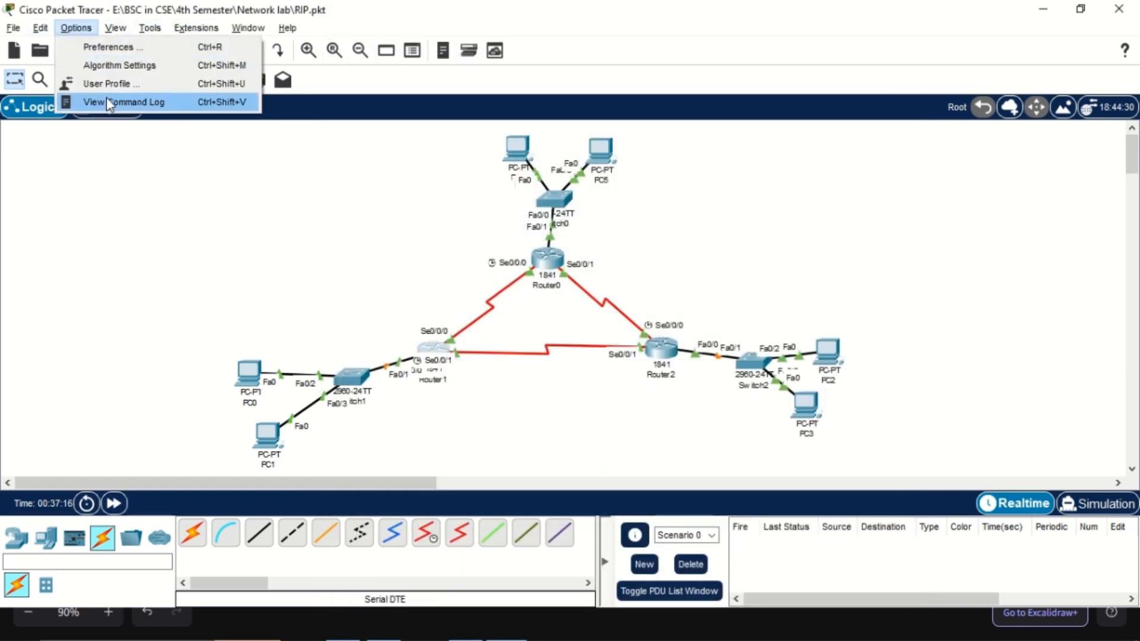
click(109, 47)
click(250, 156)
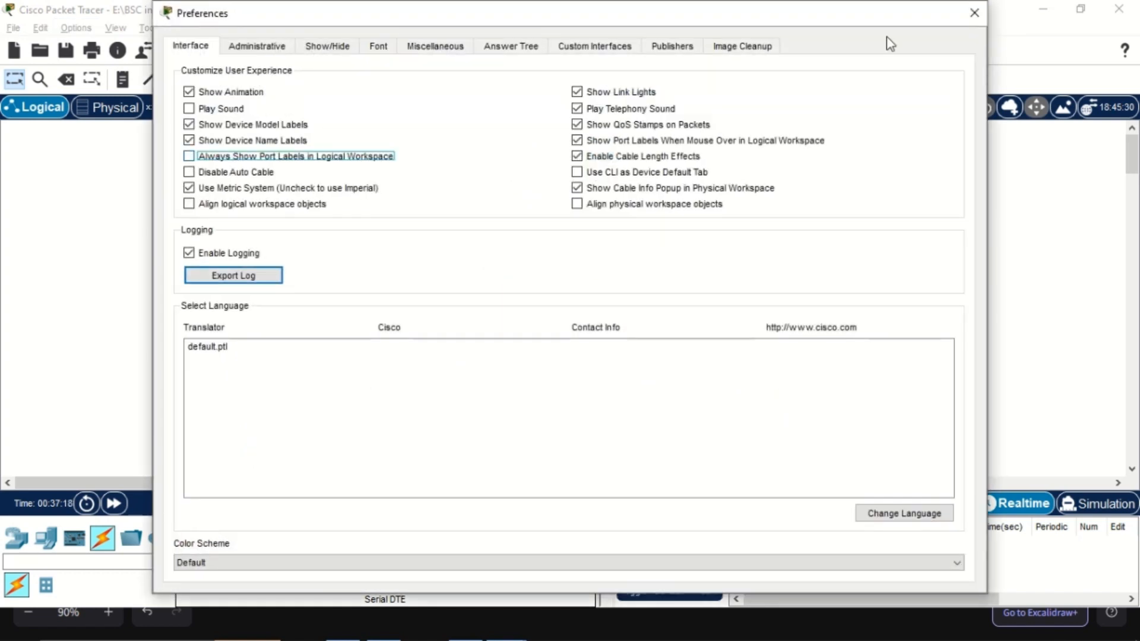
click(973, 13)
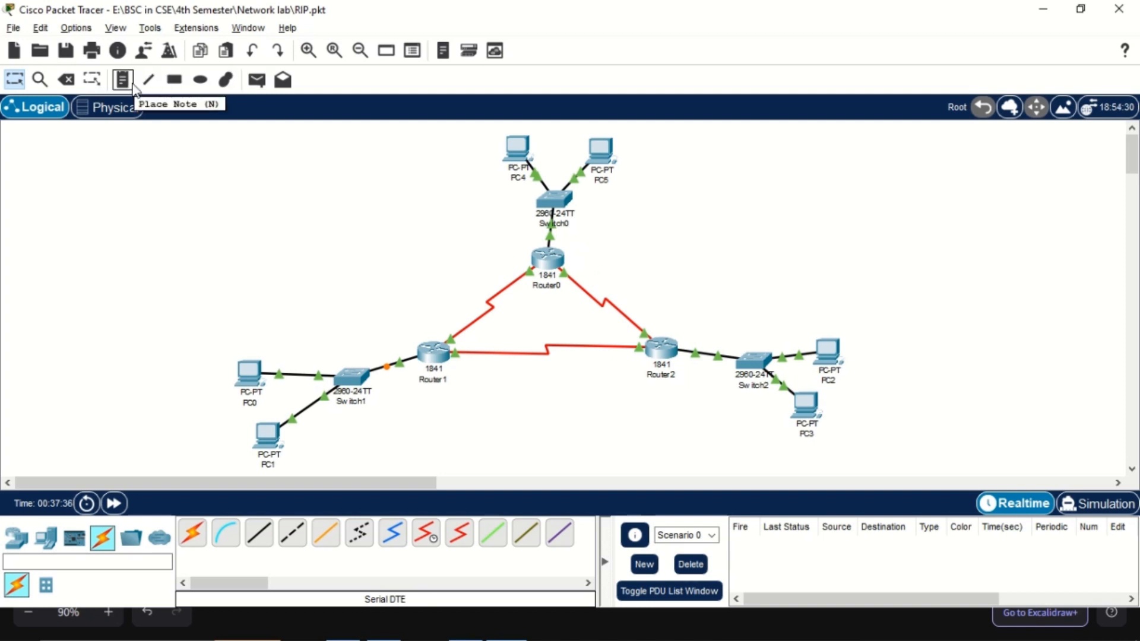
Fit the Packet Tracer window into half of the screen beside the Excalidraw network diagram
key(super+Right)
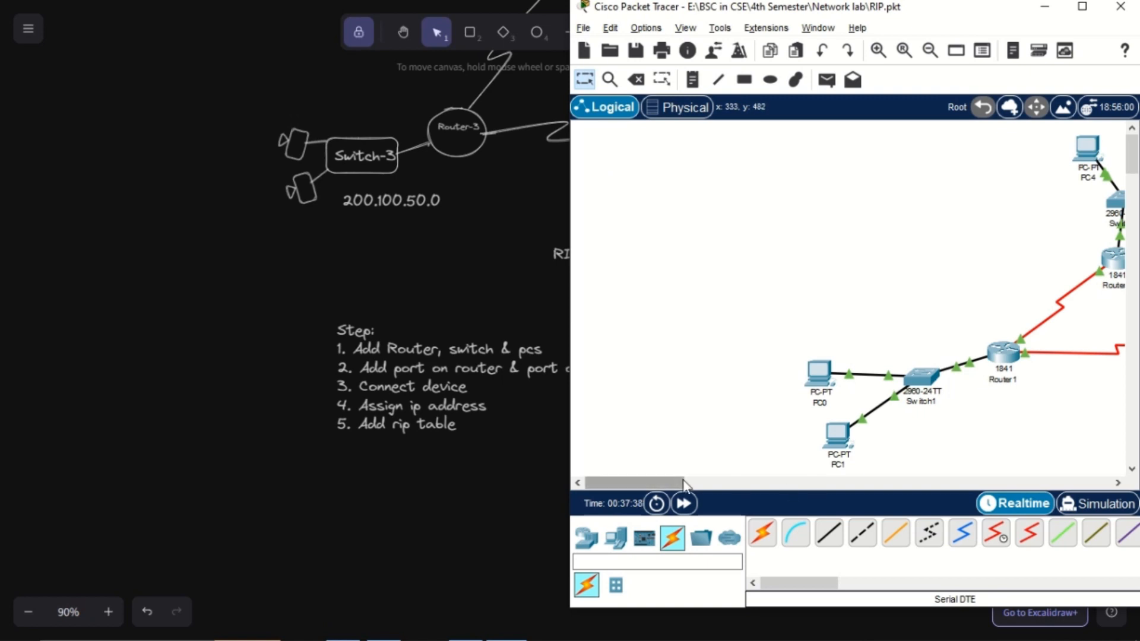
Place a note reading 200.100.50.0 below Switch1 beside PC1 in the logical workspace
mouse_move(679, 482)
mouse_down()
mouse_move(796, 479)
mouse_move(669, 481)
mouse_up()
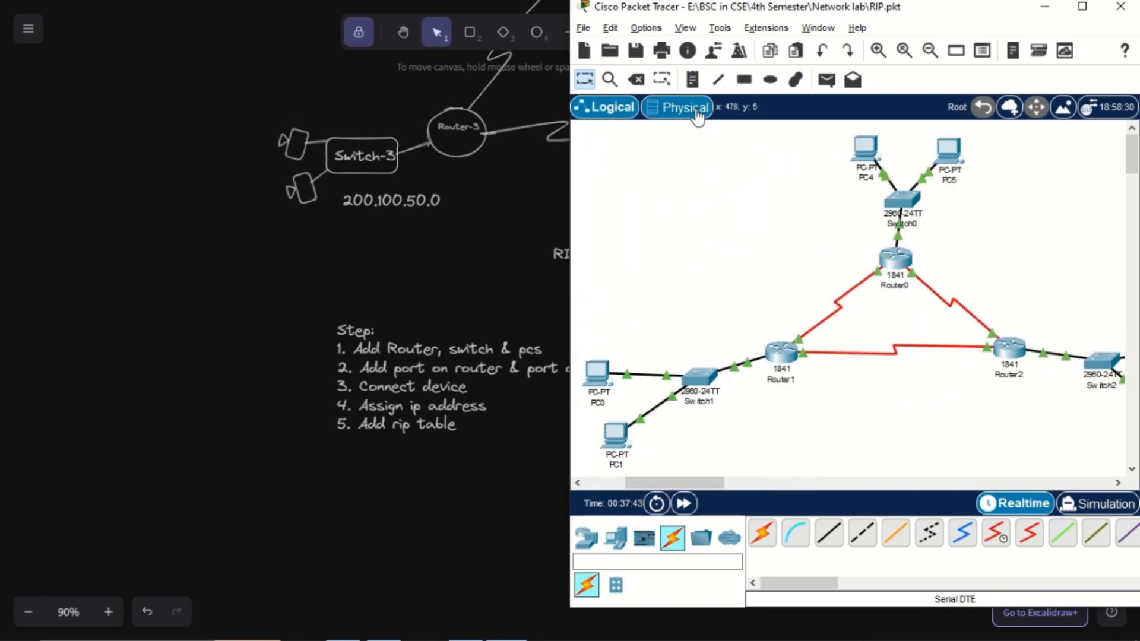
click(692, 79)
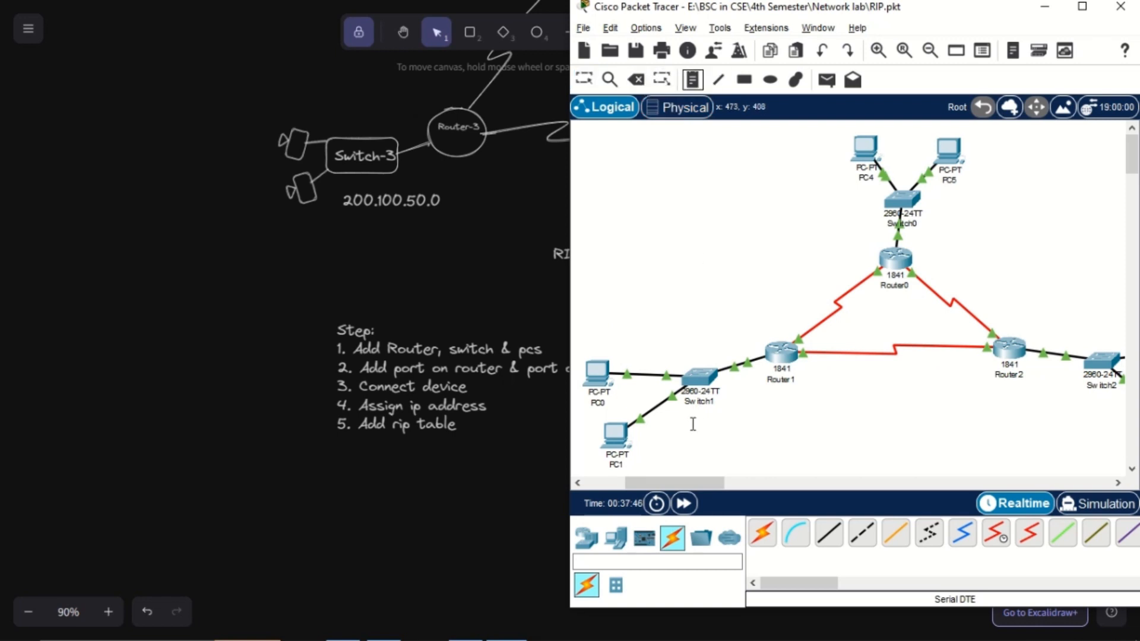
click(668, 424)
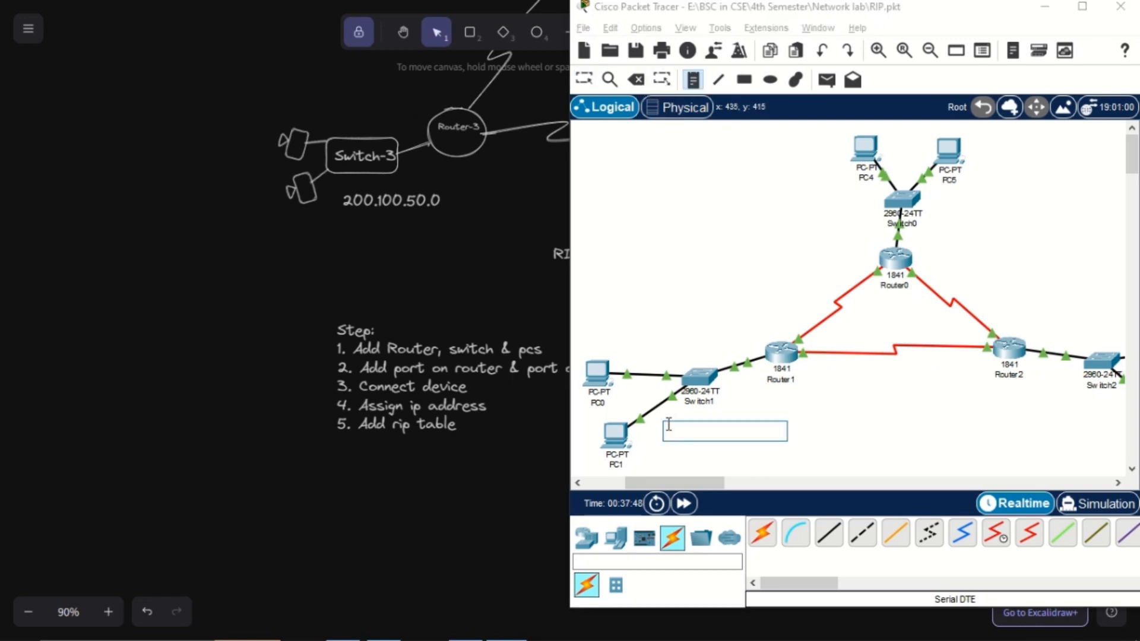
text(200)
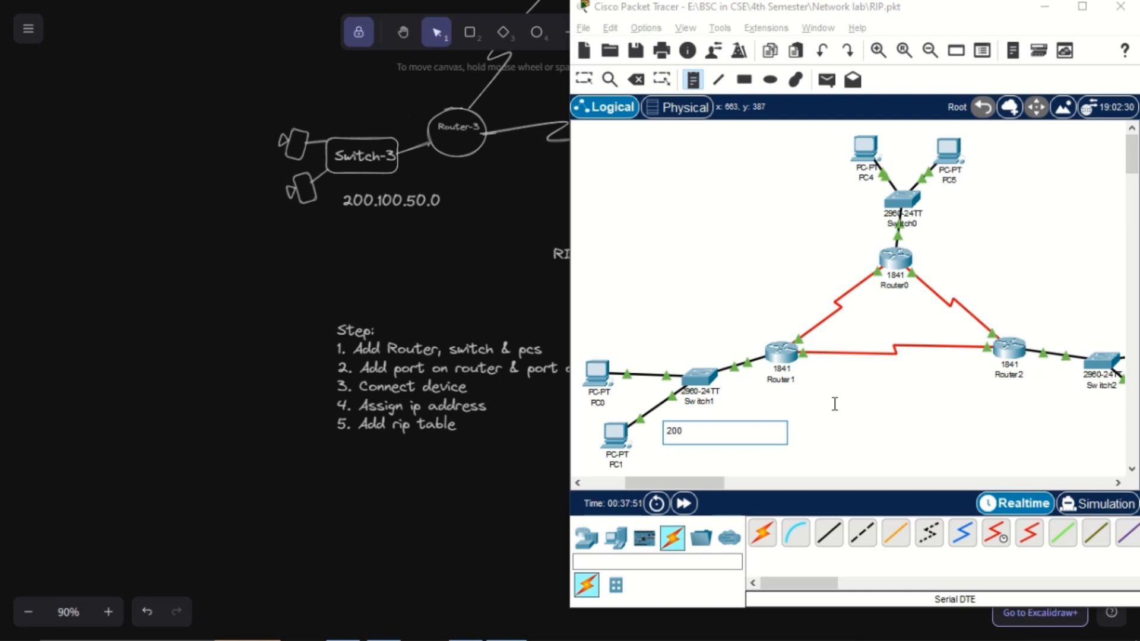
text(.100.50.0)
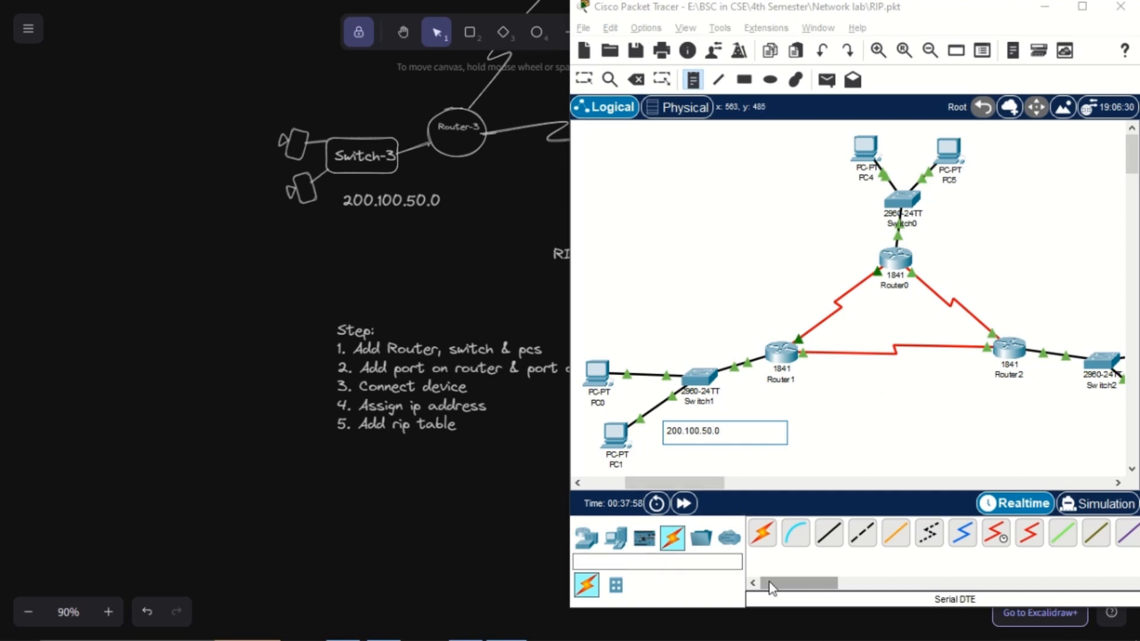
Uncover the diagram's network addresses and place a note reading 20.0.0.0 beside the Router0–Router1 serial link
drag(749, 20, 865, 54)
scroll(340, 306, up, 3)
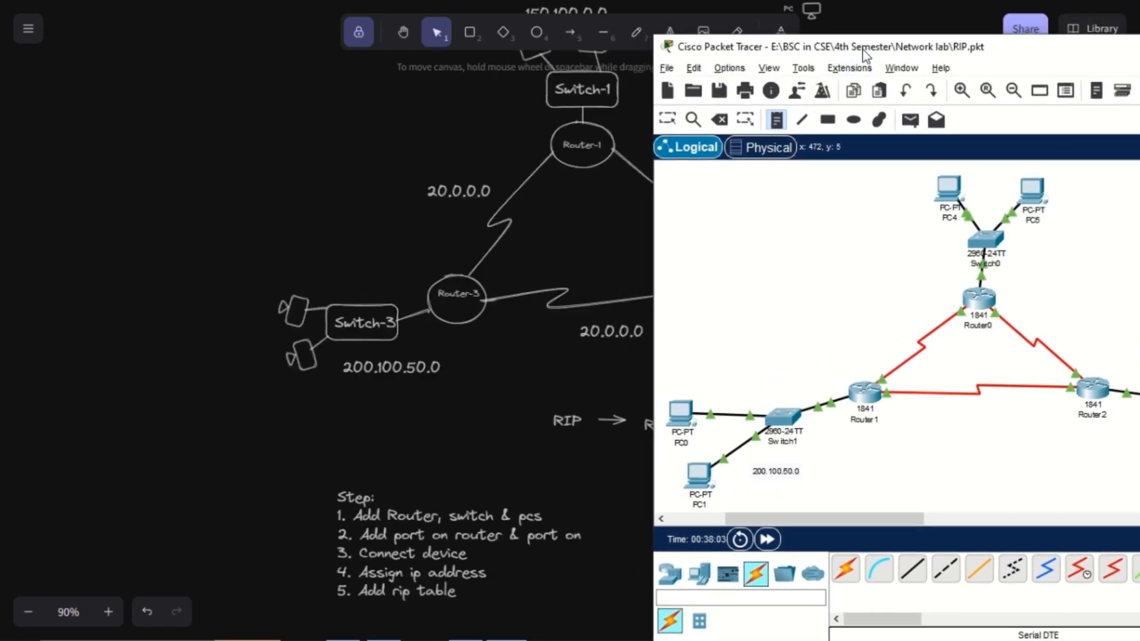
click(887, 324)
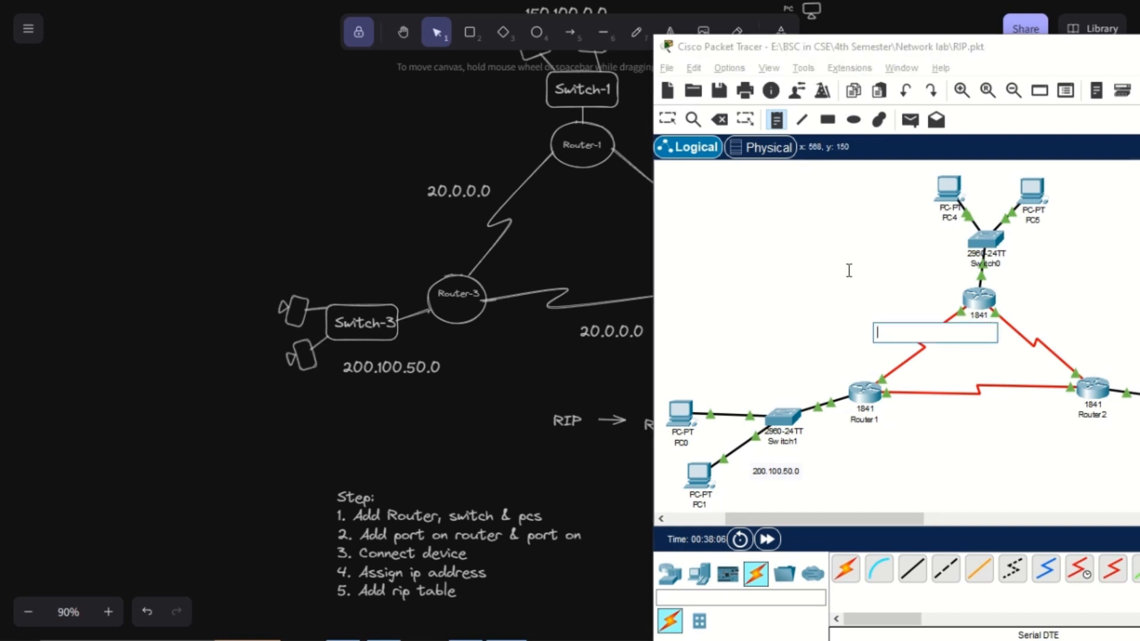
text(20.)
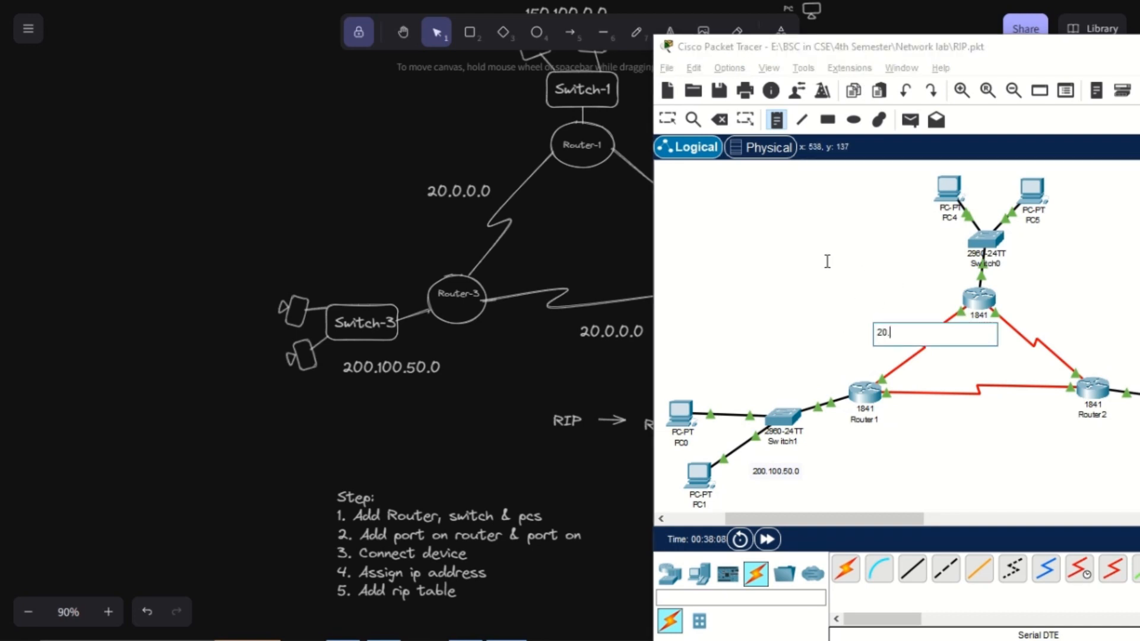
text(0.0.0)
Minimize Packet Tracer and change the Excalidraw label on the Router-1 to Router-3 link to 10.0.0.0
drag(957, 53, 864, 208)
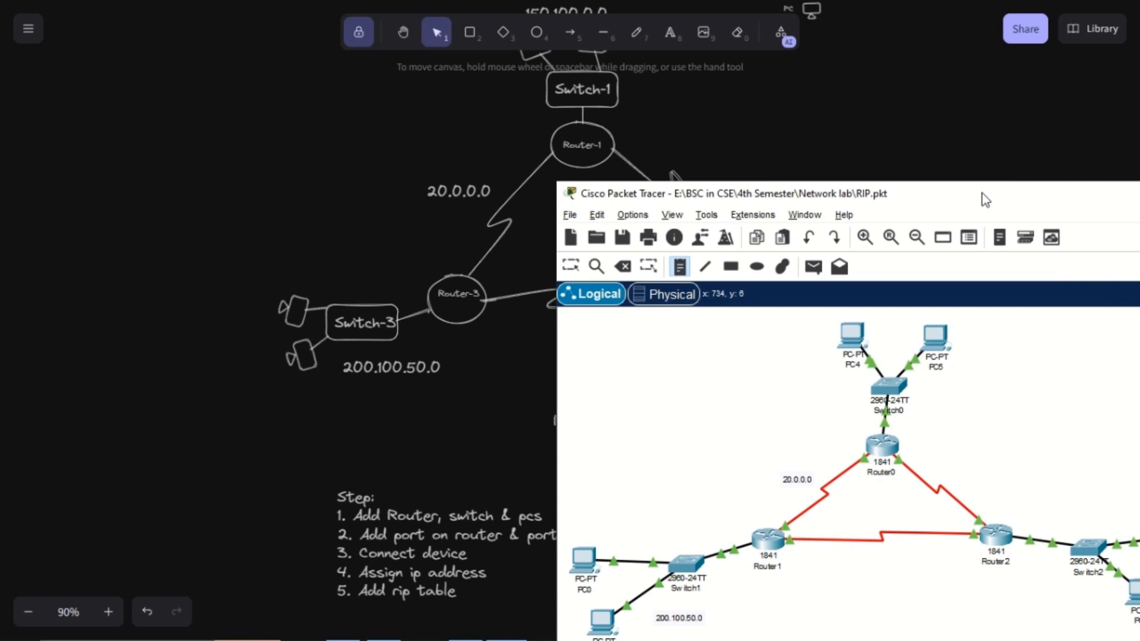
drag(986, 200, 853, 212)
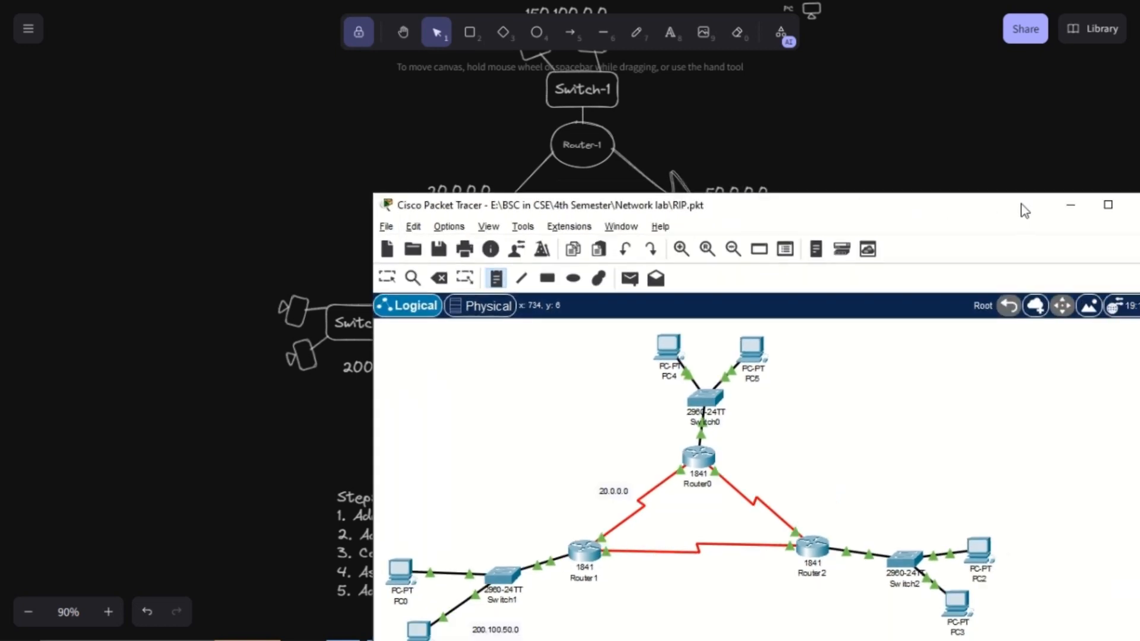
click(1071, 205)
double_click(445, 190)
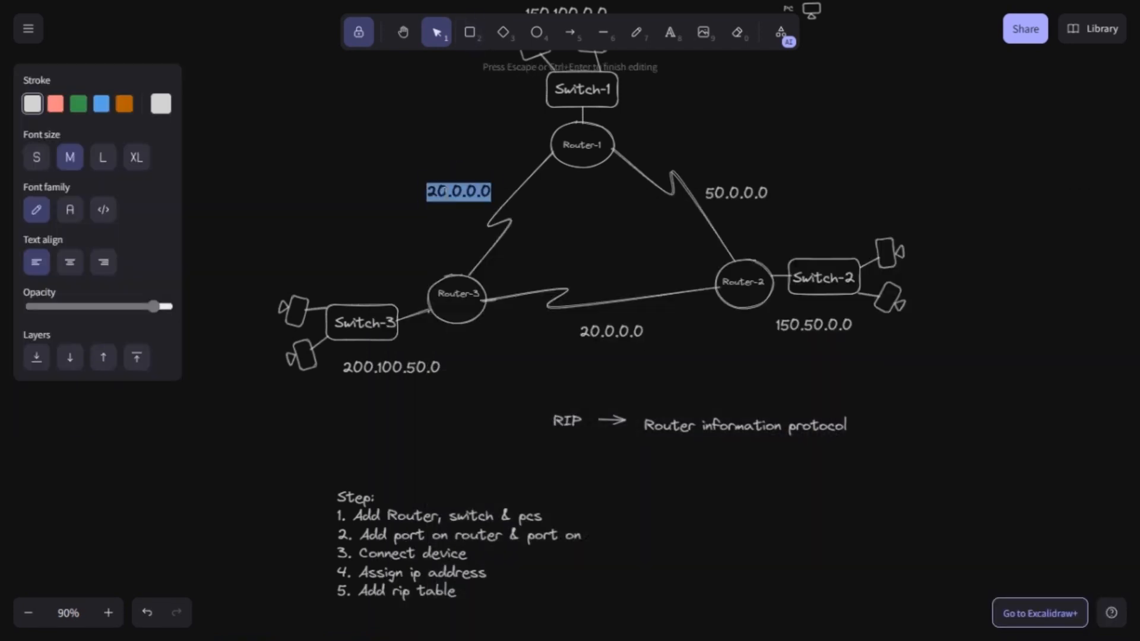
click(437, 193)
key(BackSpace)
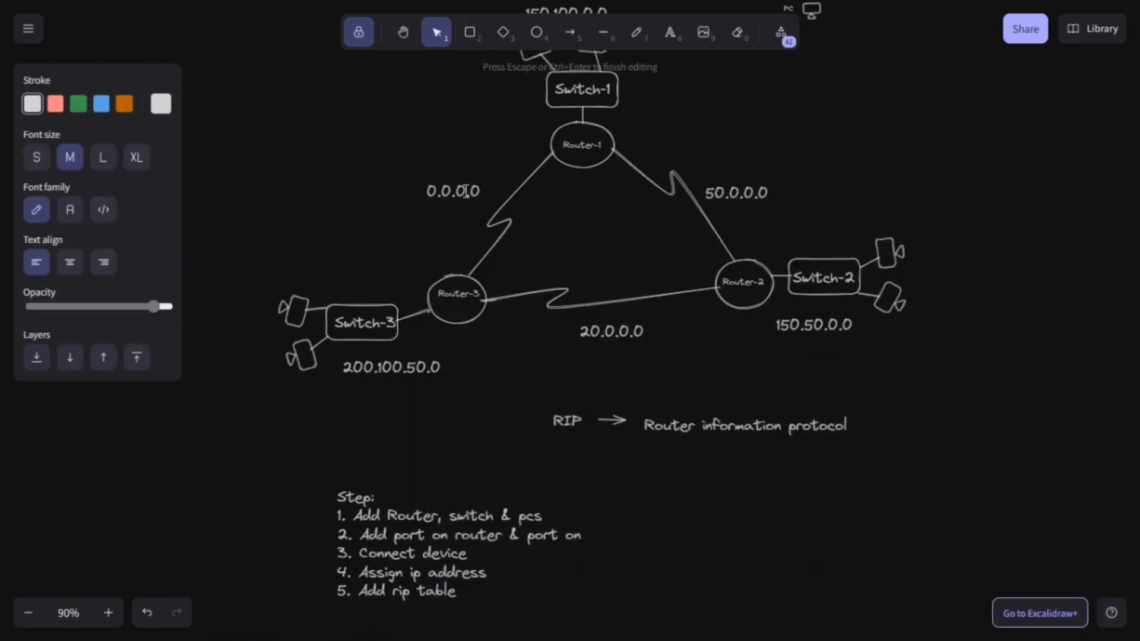
text(1)
click(445, 47)
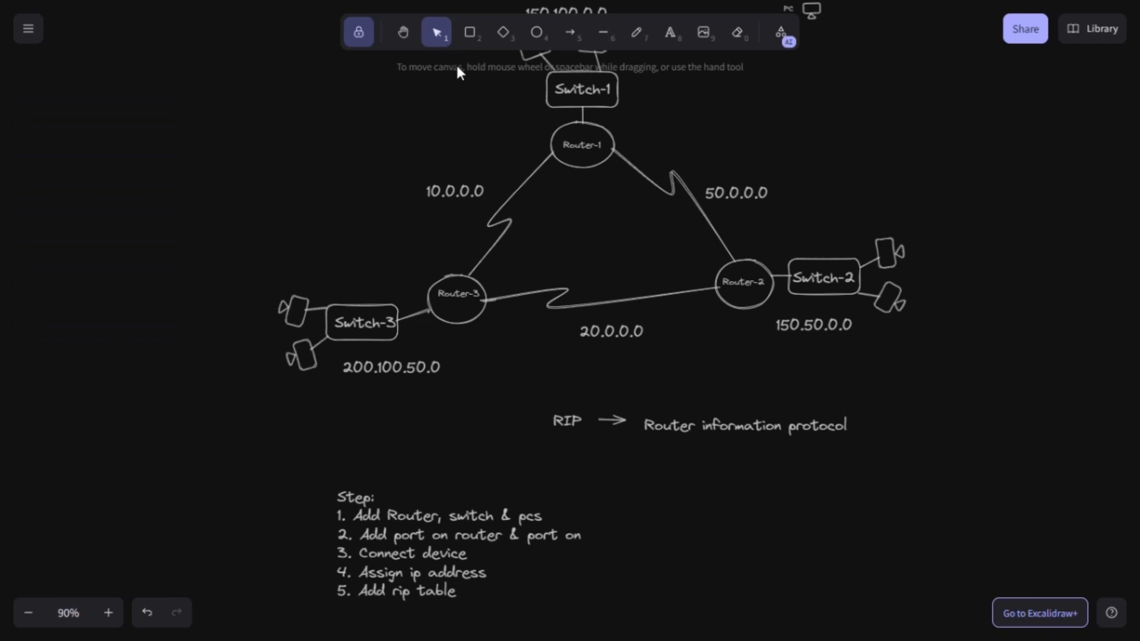
Switch back to Packet Tracer beside the diagram and change the Router0–Router1 link note to 10.0.0.0
key(alt+Tab)
drag(689, 205, 860, 59)
click(558, 131)
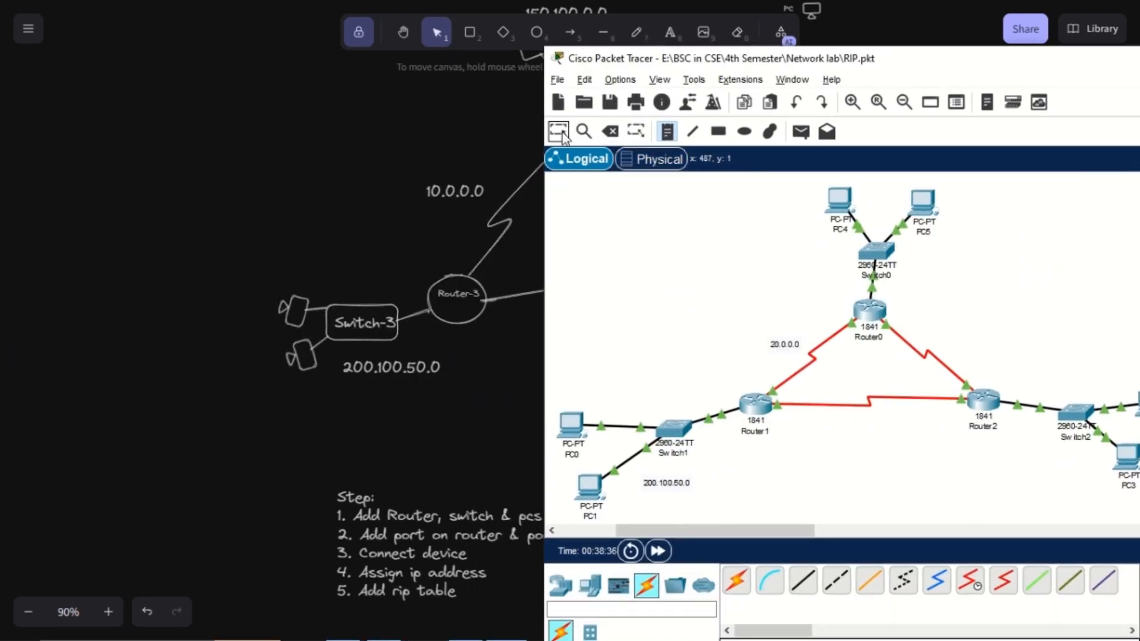
double_click(780, 343)
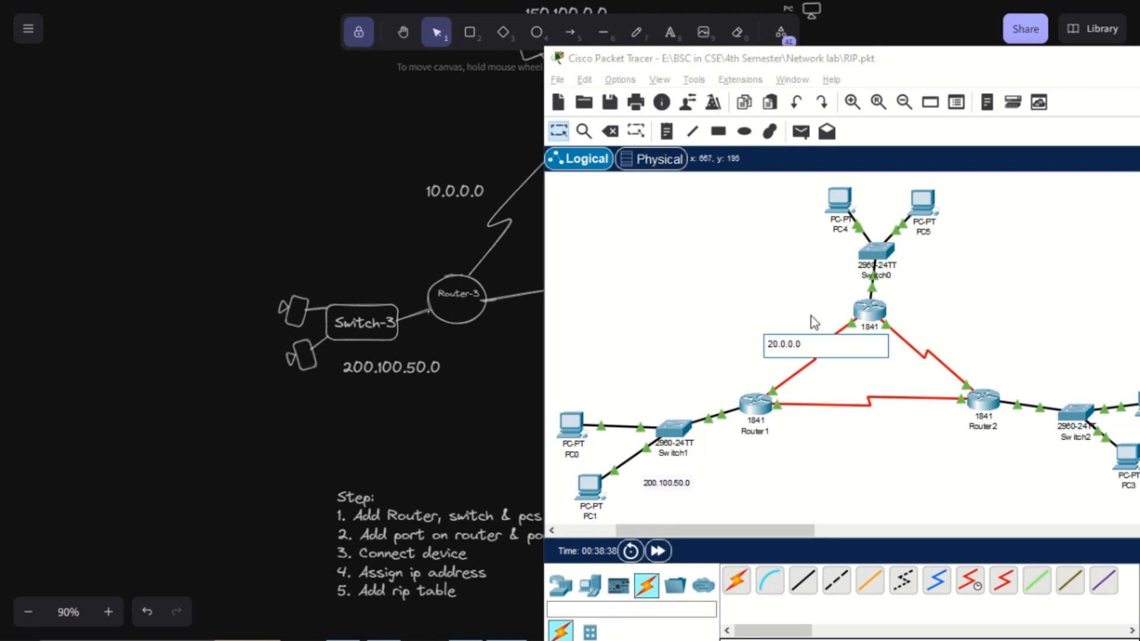
key(BackSpace)
text(1)
Place a note reading 20.0.0.0 below the Router1–Router2 serial link
click(666, 130)
click(827, 426)
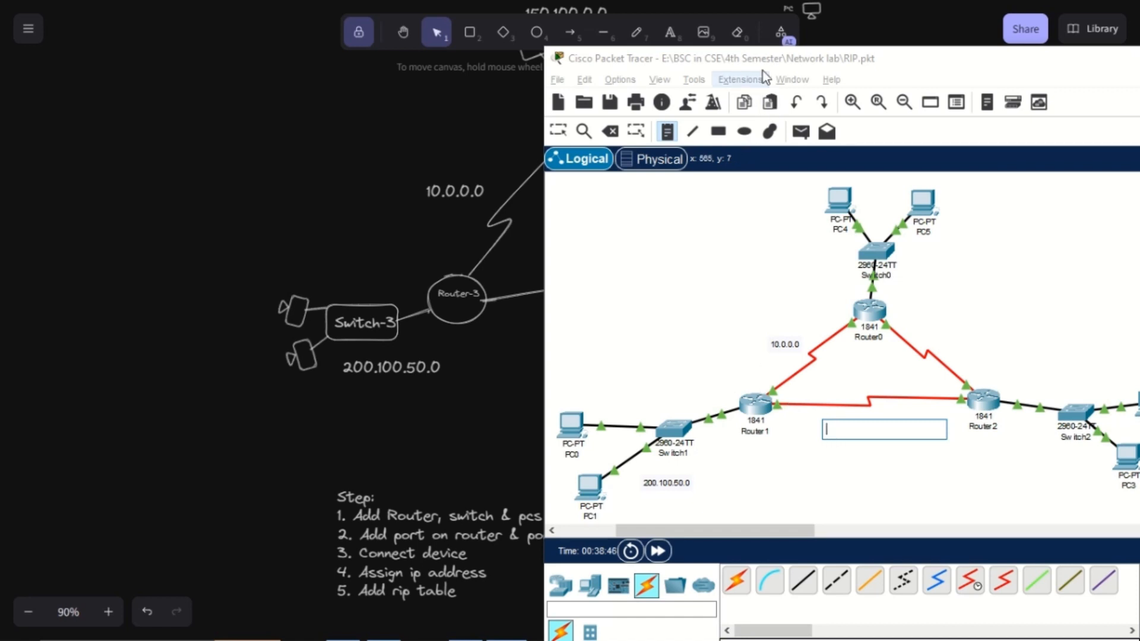
drag(764, 61, 878, 61)
click(974, 423)
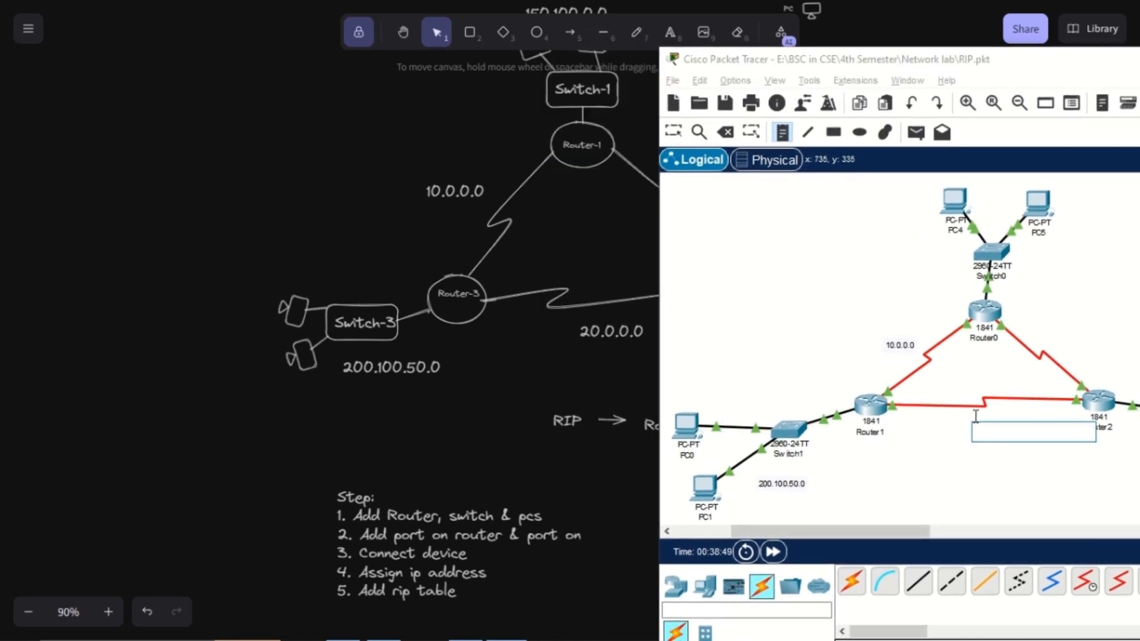
text(20.0.0.0)
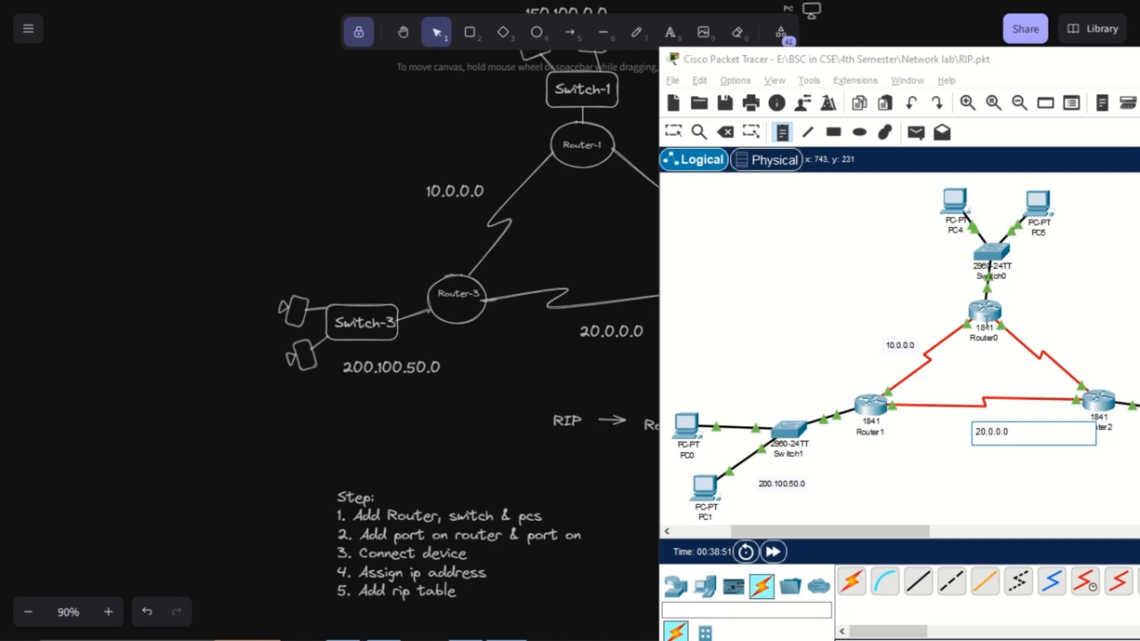
Uncover the Router-2 side of the diagram and place a note reading 50.0.0.0 beside the Router0–Router2 serial link
drag(927, 64, 157, 98)
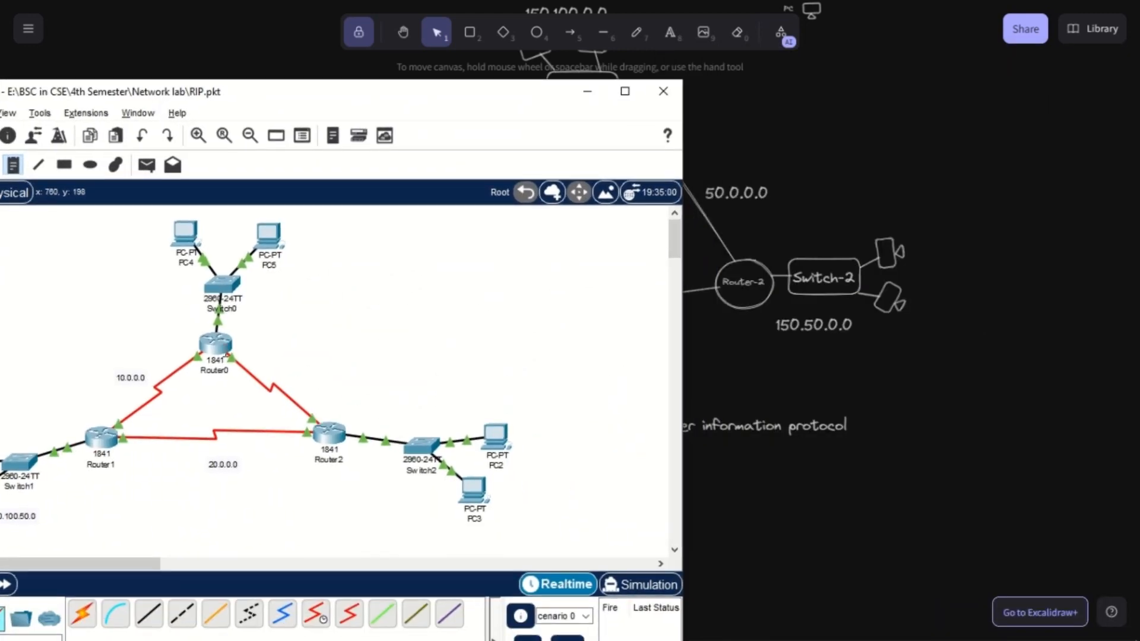
click(290, 380)
text(50.)
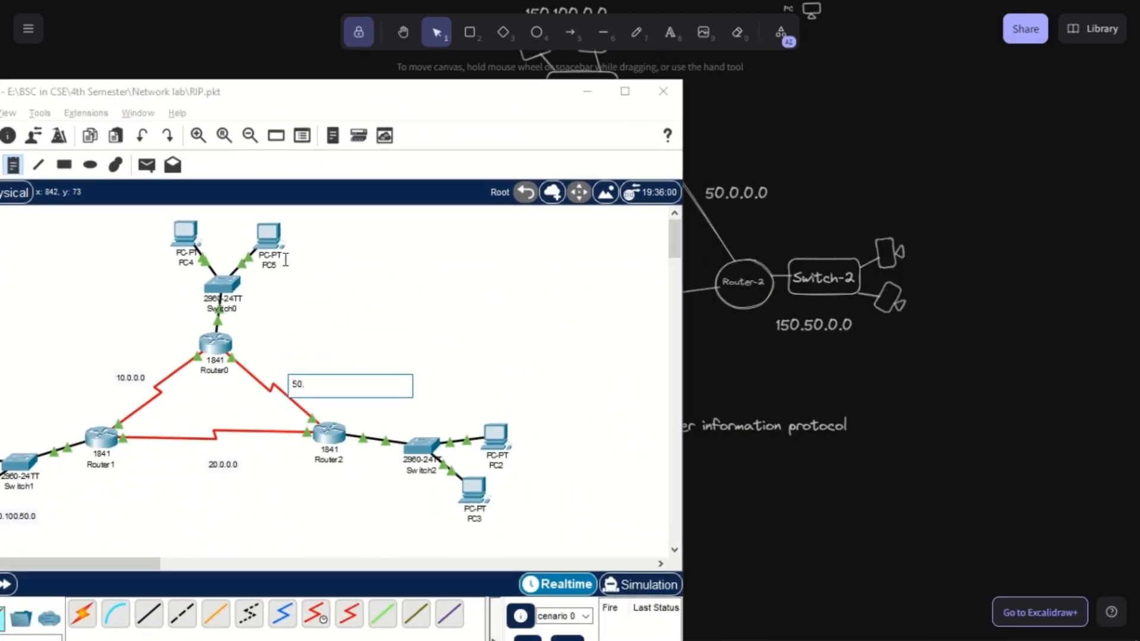
text(0.0.0)
Place a note reading 150.50.0.0 below Switch2 next to PC3
click(408, 507)
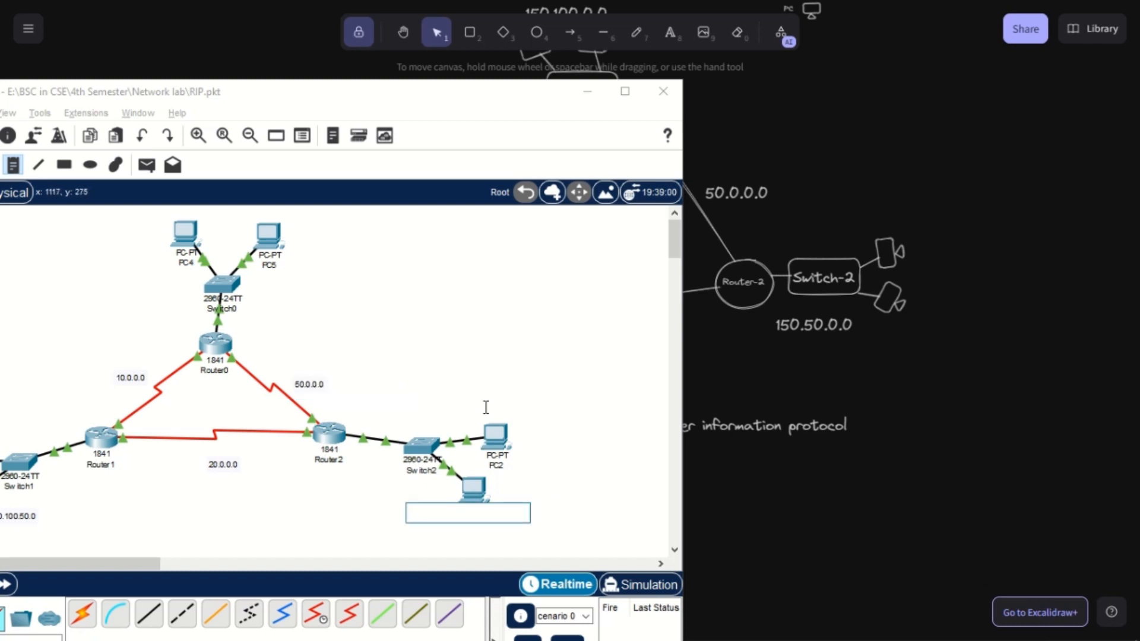
scroll(485, 407, down, 1)
click(426, 464)
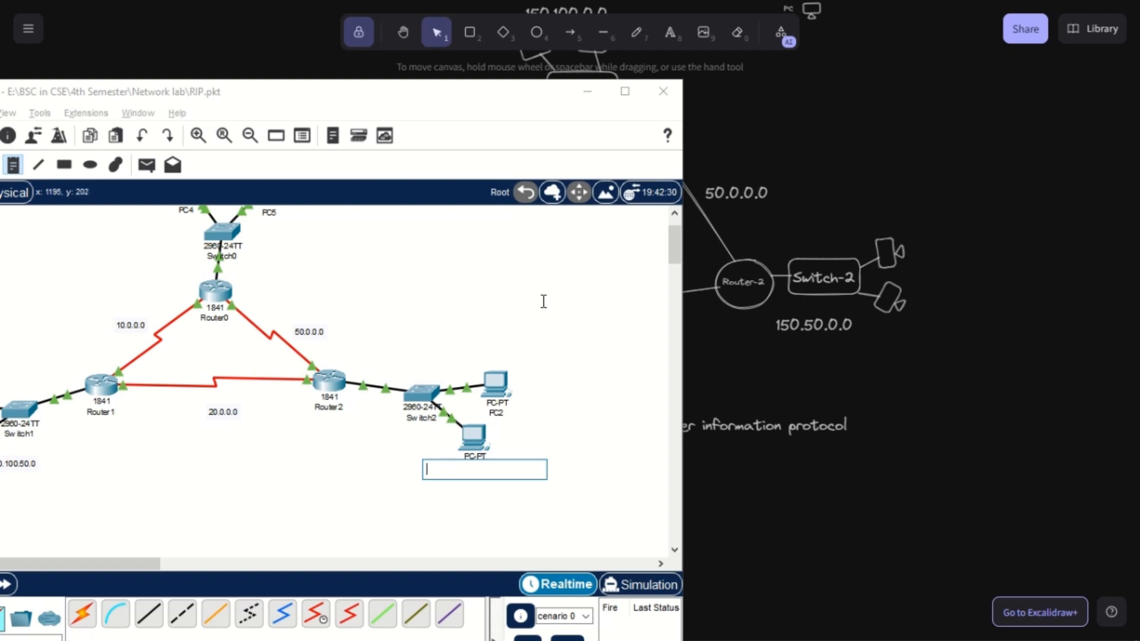
text(150.50.0)
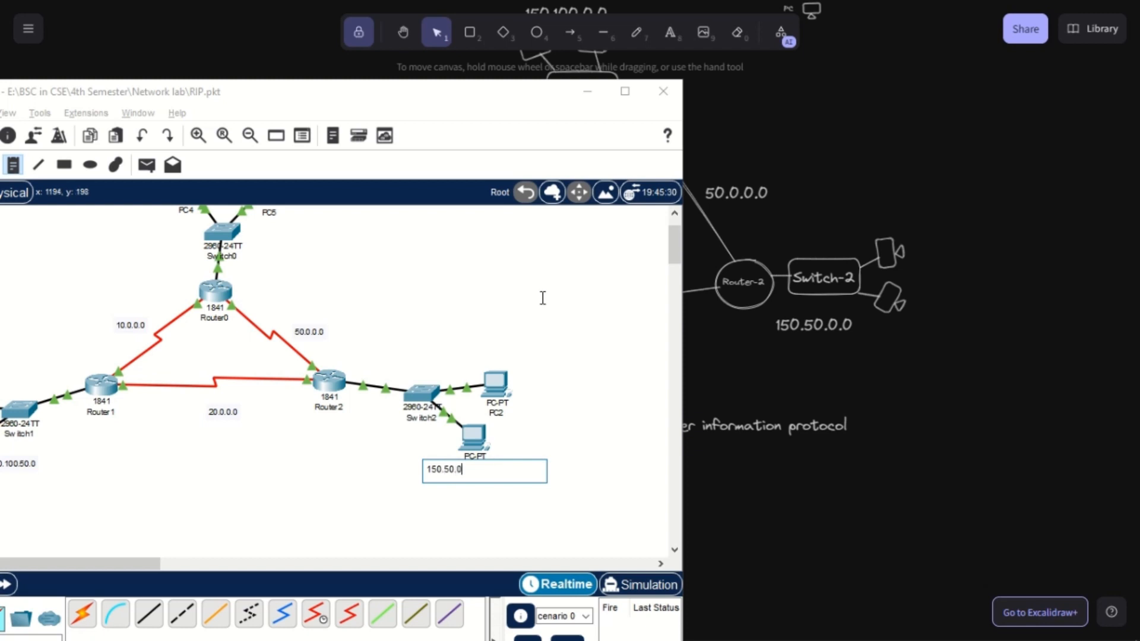
text(.0)
Place a note reading 150.100.0.0 between PC4 and PC5 above Switch0
scroll(343, 318, up, 1)
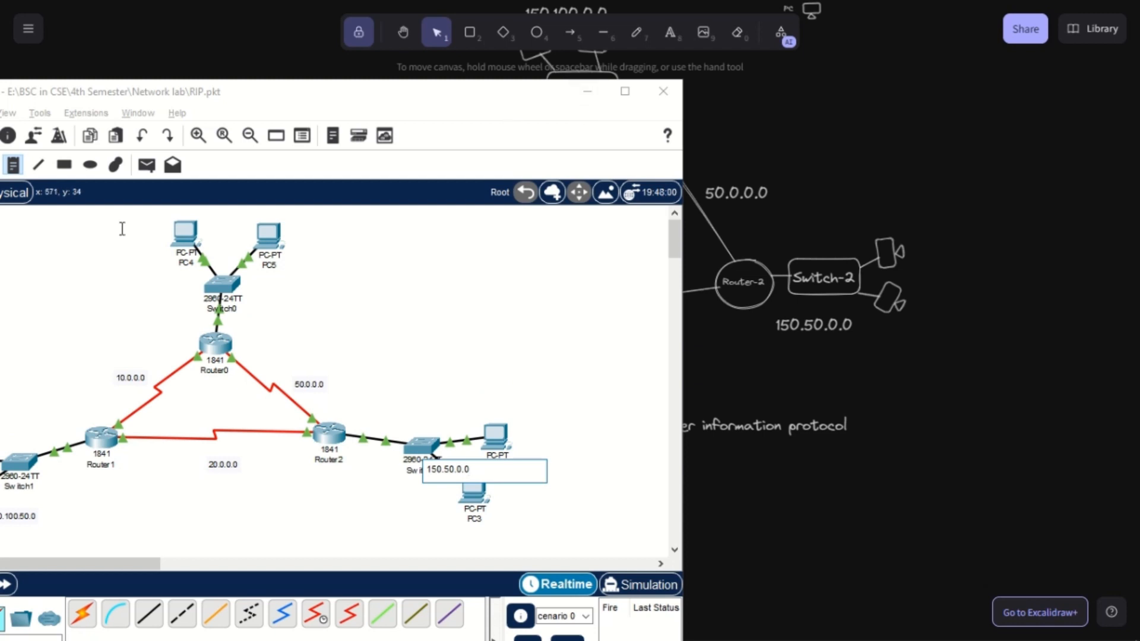
click(217, 222)
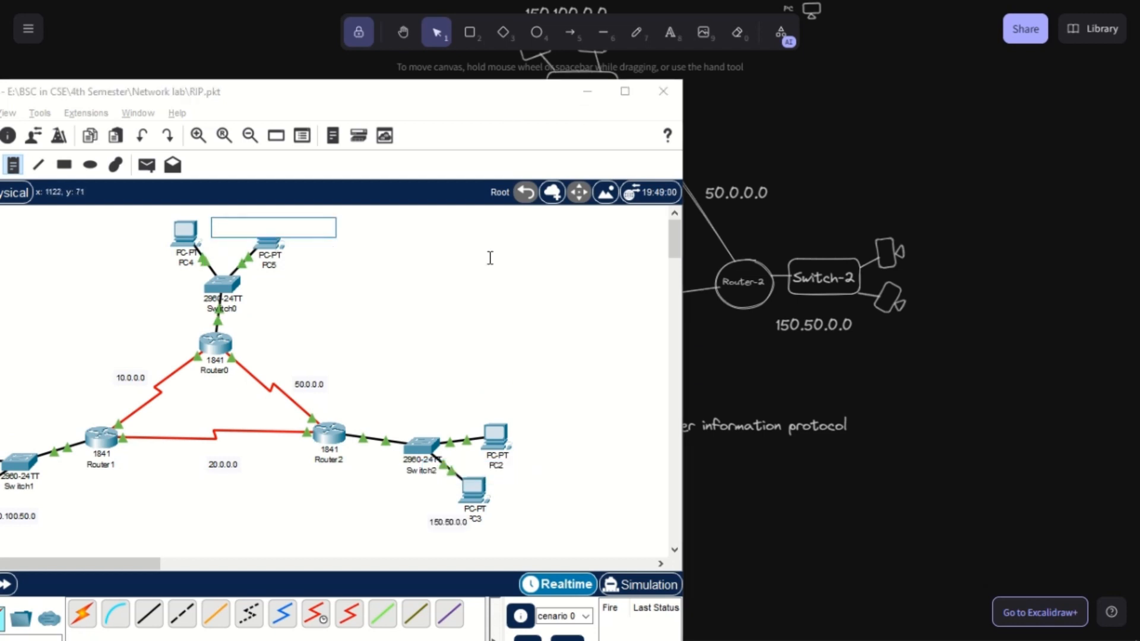
text(15)
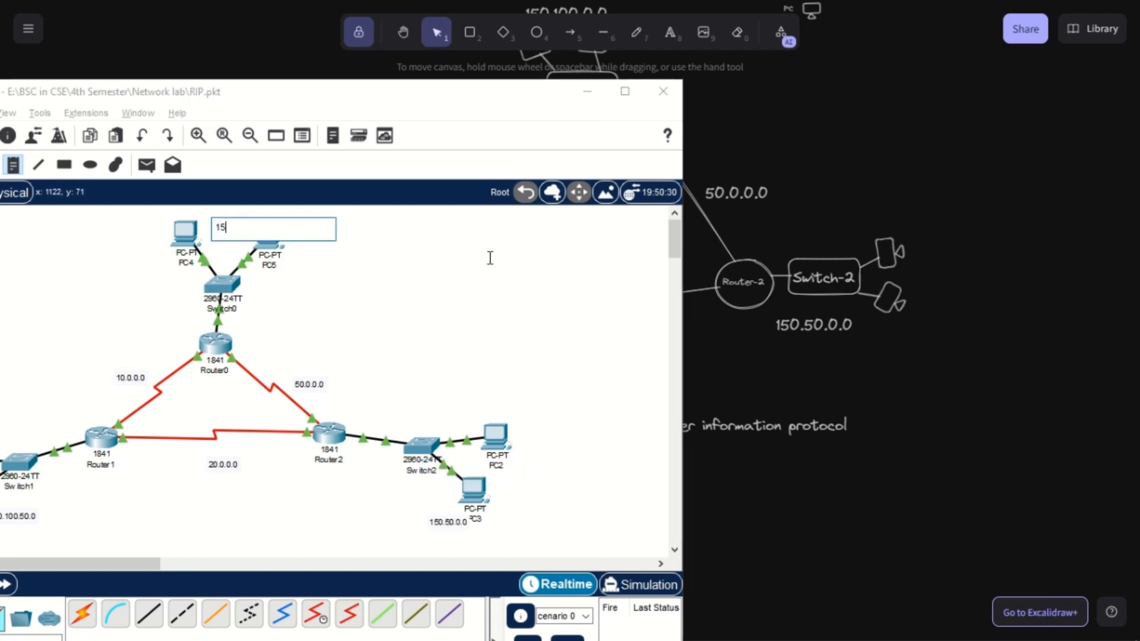
text(0.100.0.0)
click(433, 112)
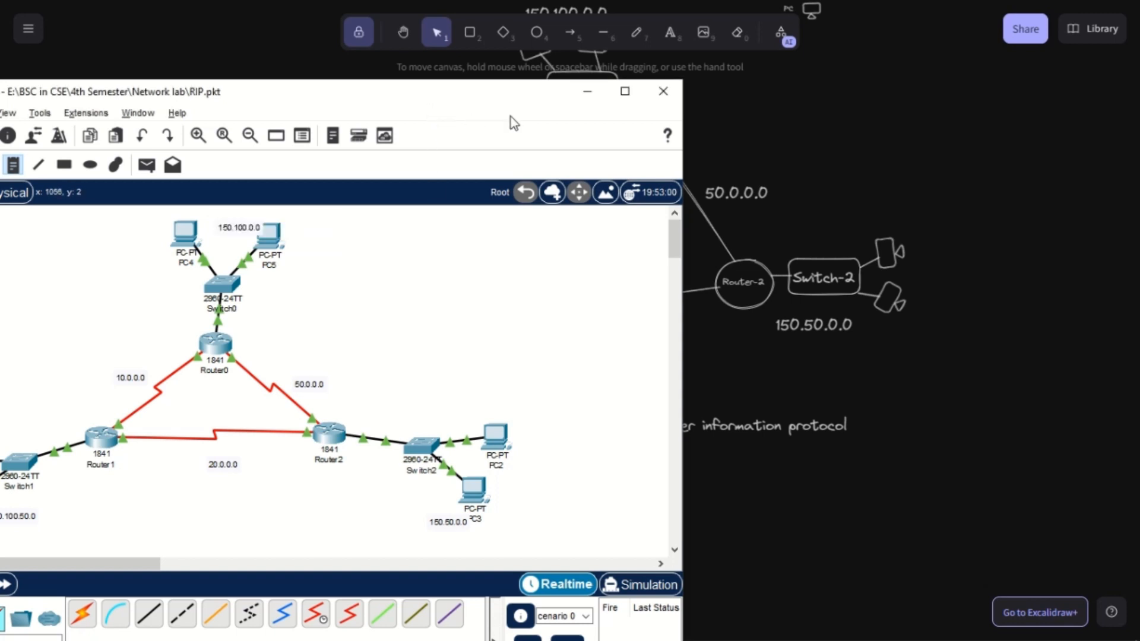
Maximize the Packet Tracer window and shift the whole topology with its notes slightly down and to the right
drag(440, 89, 683, 101)
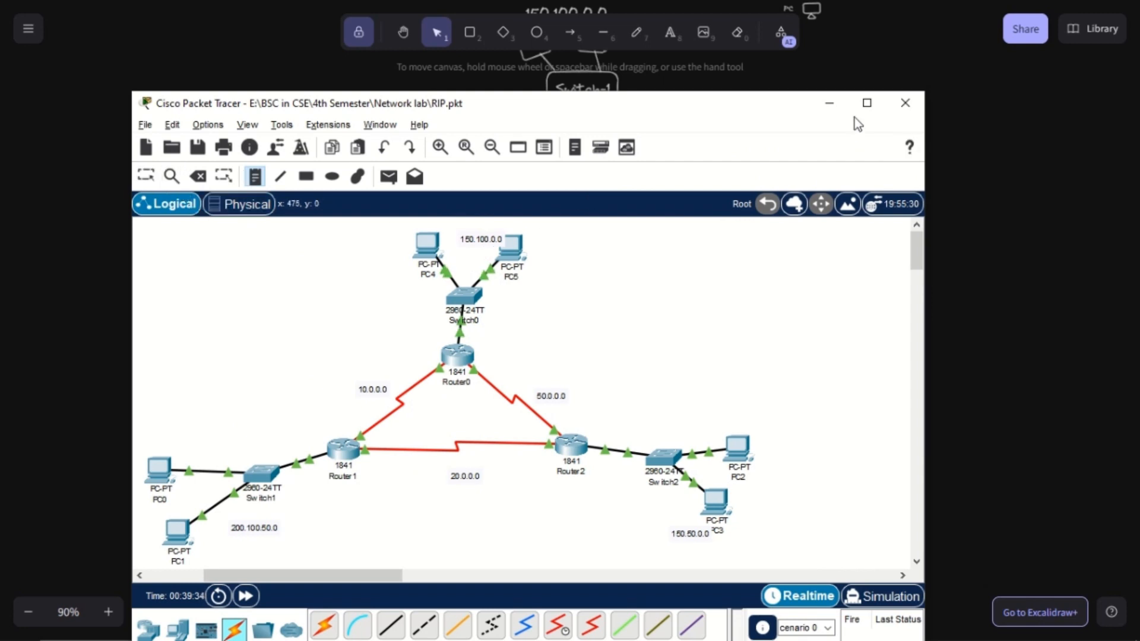
click(866, 103)
drag(378, 483, 297, 483)
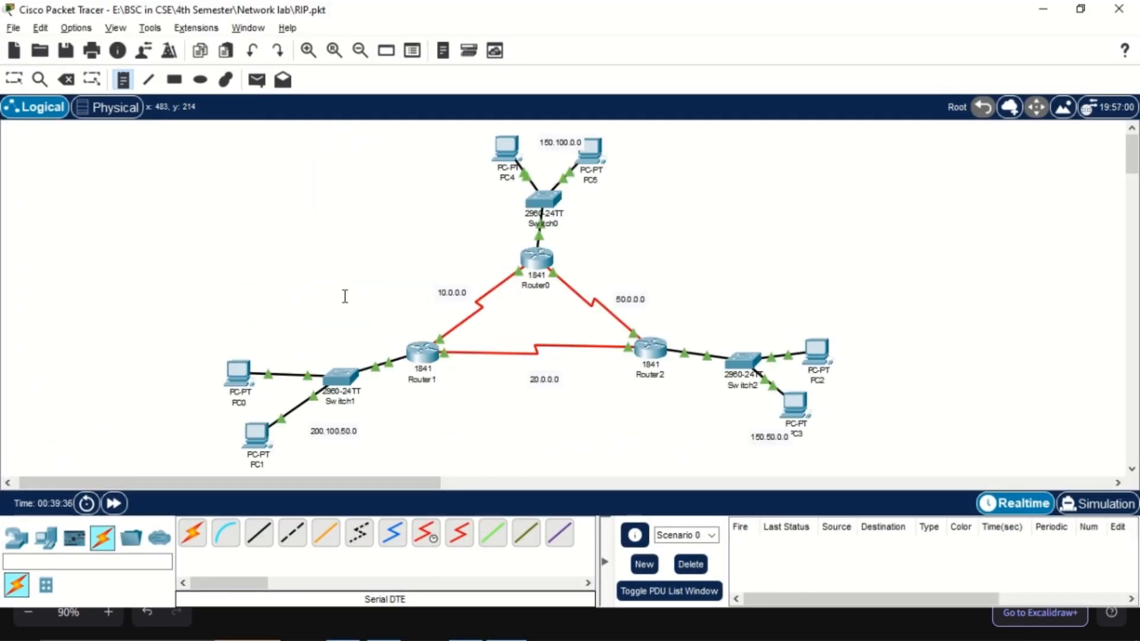
key(Escape)
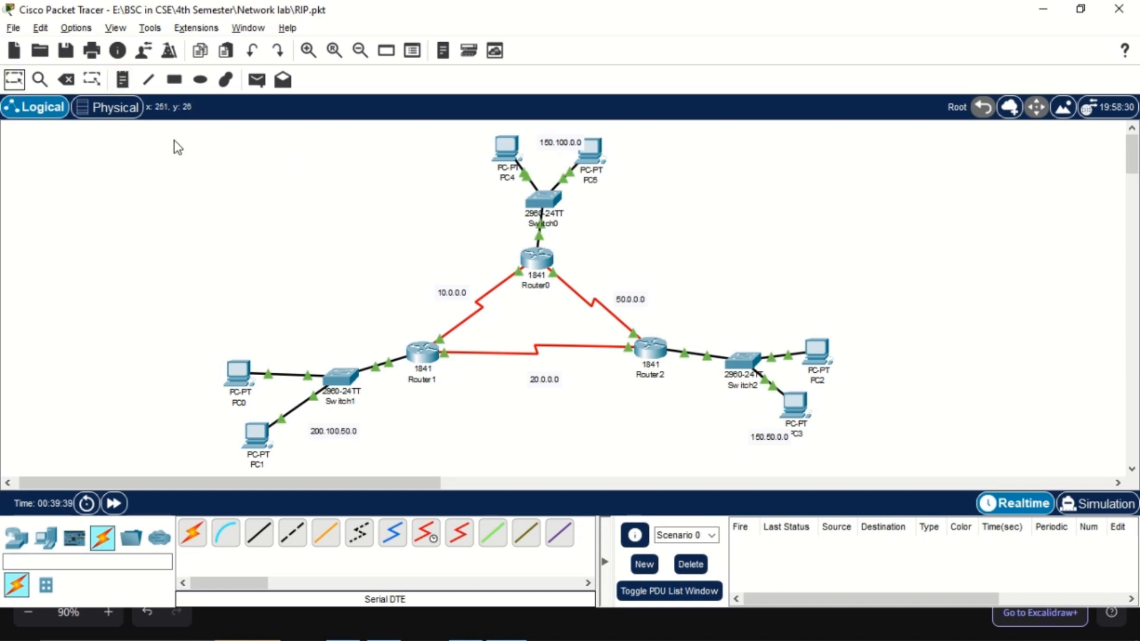
drag(174, 141, 850, 482)
drag(556, 220, 640, 248)
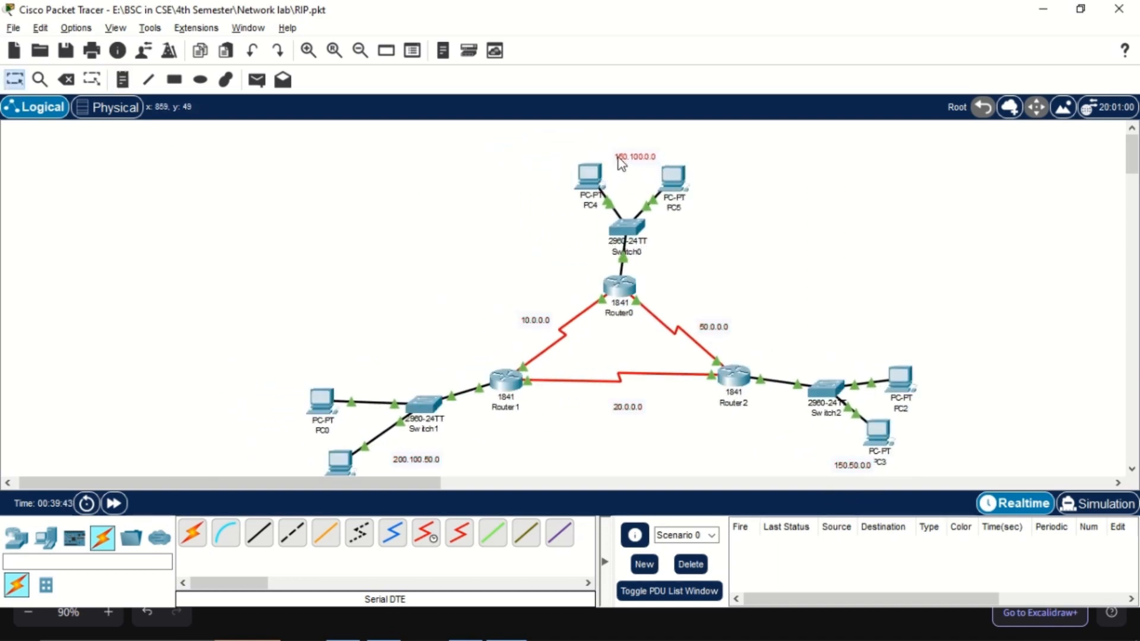
Open PC4's IP Configuration, move its window clear of the topology, and set the static IPv4 address to 150.100.0.1
click(590, 175)
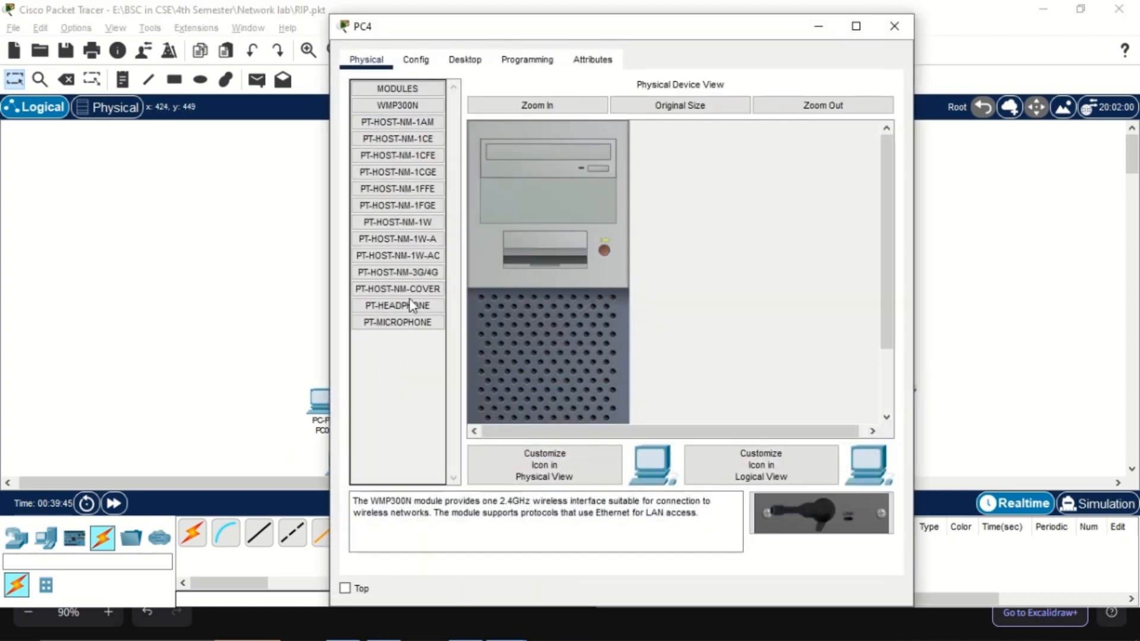
click(465, 59)
click(397, 104)
drag(574, 34, 1068, 102)
click(936, 237)
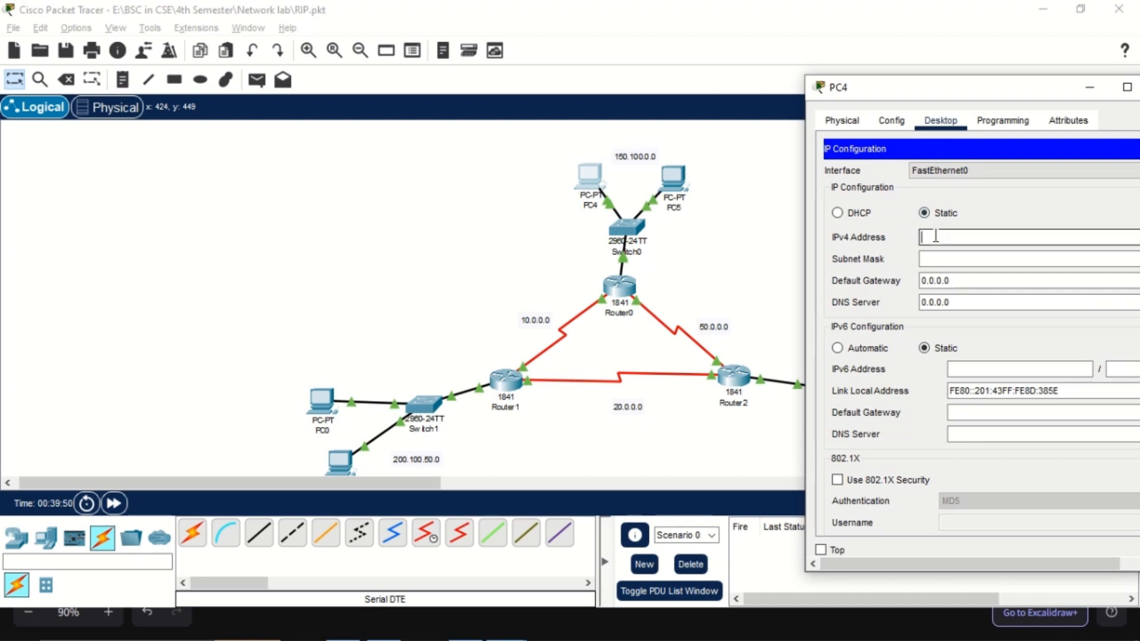
text(150)
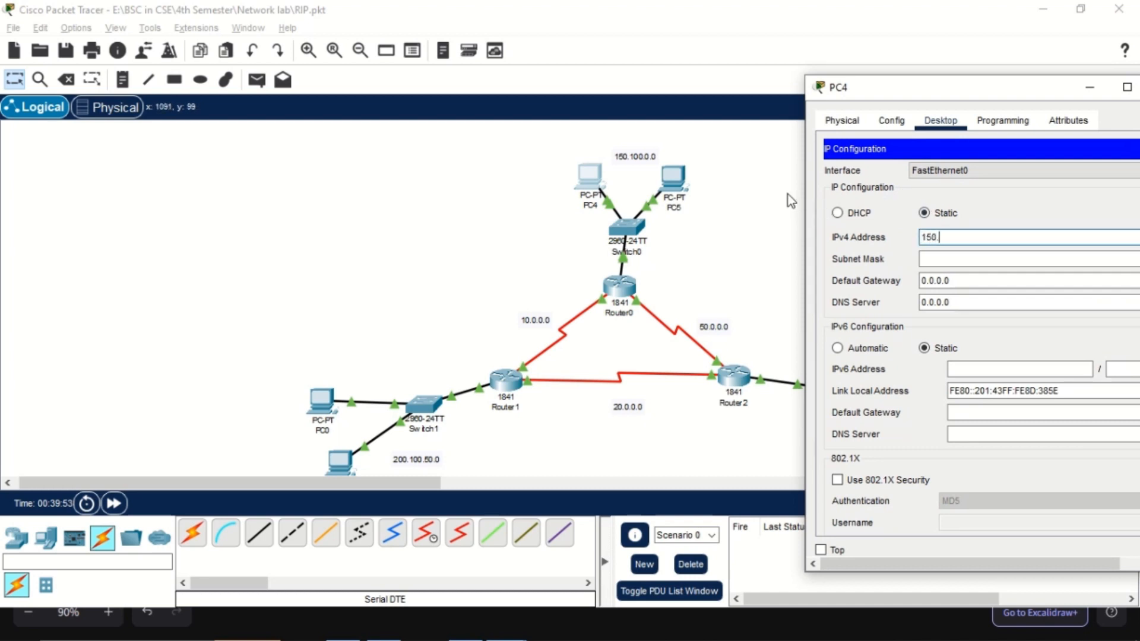
text(.100.0.3)
key(shift+Home)
key(Right)
key(BackSpace)
text(1)
key(End)
key(BackSpace)
text(1)
key(shift+Home)
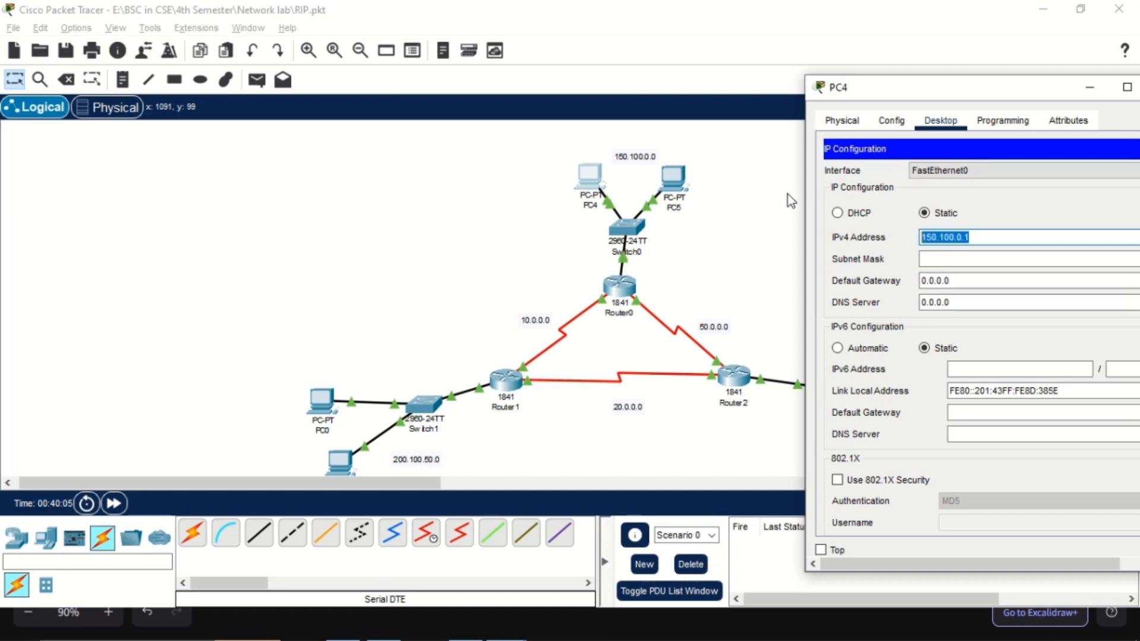
Change PC4's IPv4 address to 150.100.0.2 with subnet mask 255.255.0.0, set its default gateway to 150.100.0.1, and close its window
click(982, 233)
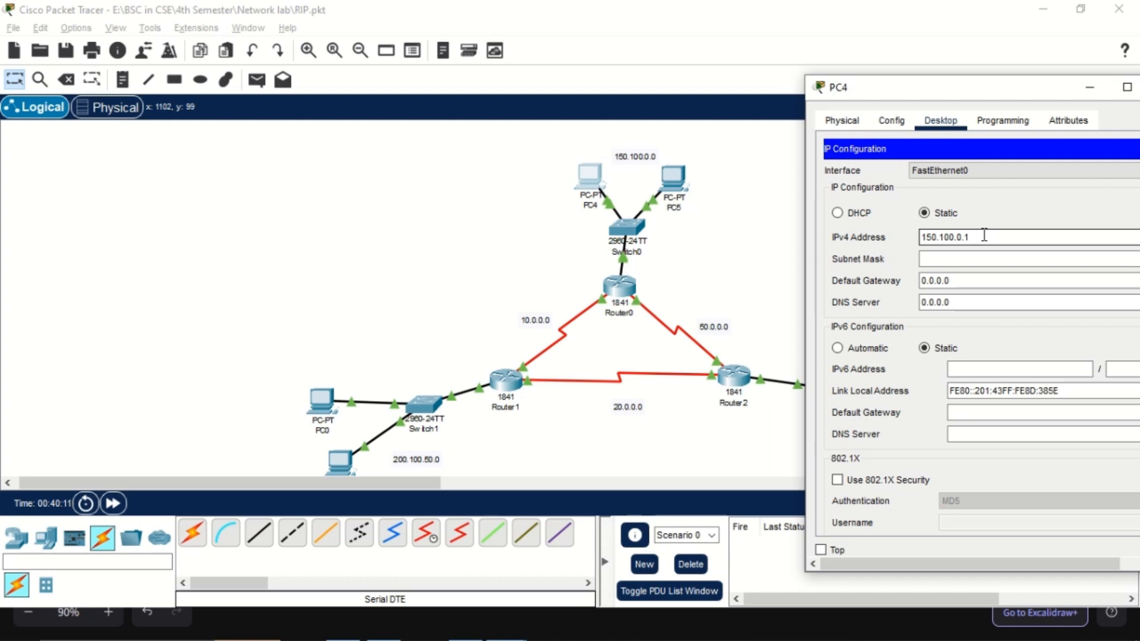
key(BackSpace)
text(2)
key(ctrl+a)
key(ctrl+c)
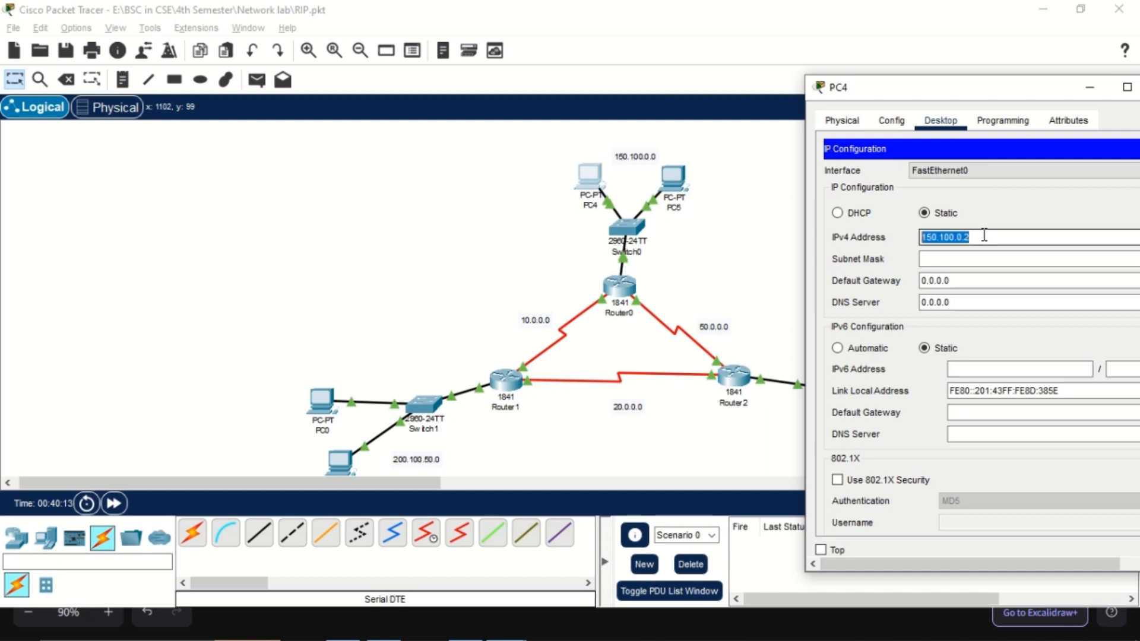
key(Tab)
key(Tab)
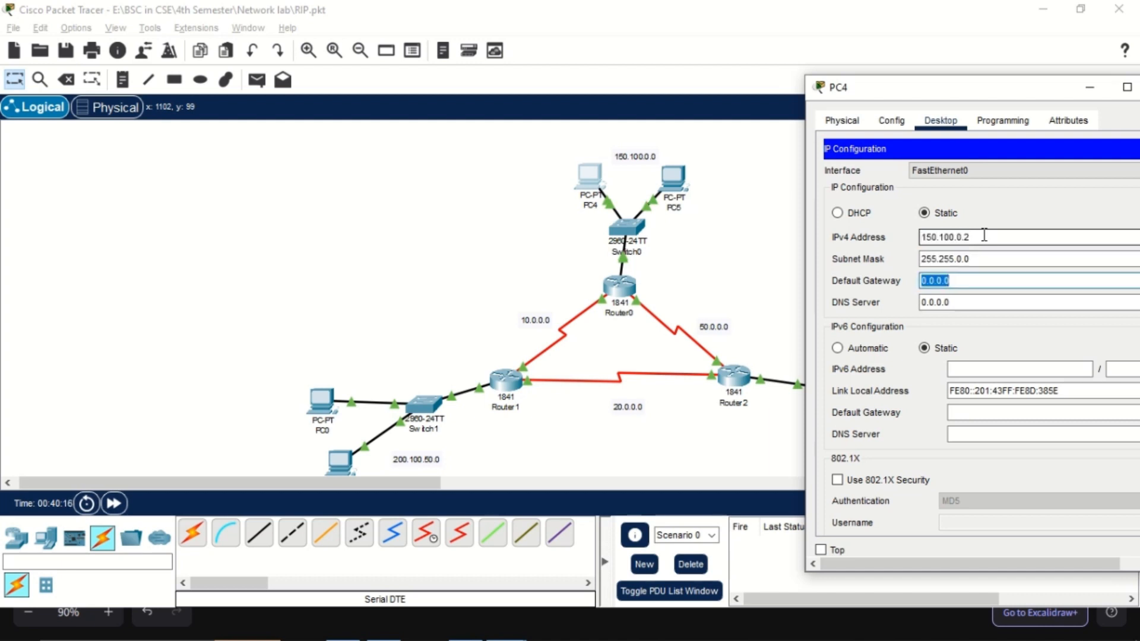
key(ctrl+v)
key(ctrl+a)
key(ctrl+c)
drag(1032, 93, 846, 110)
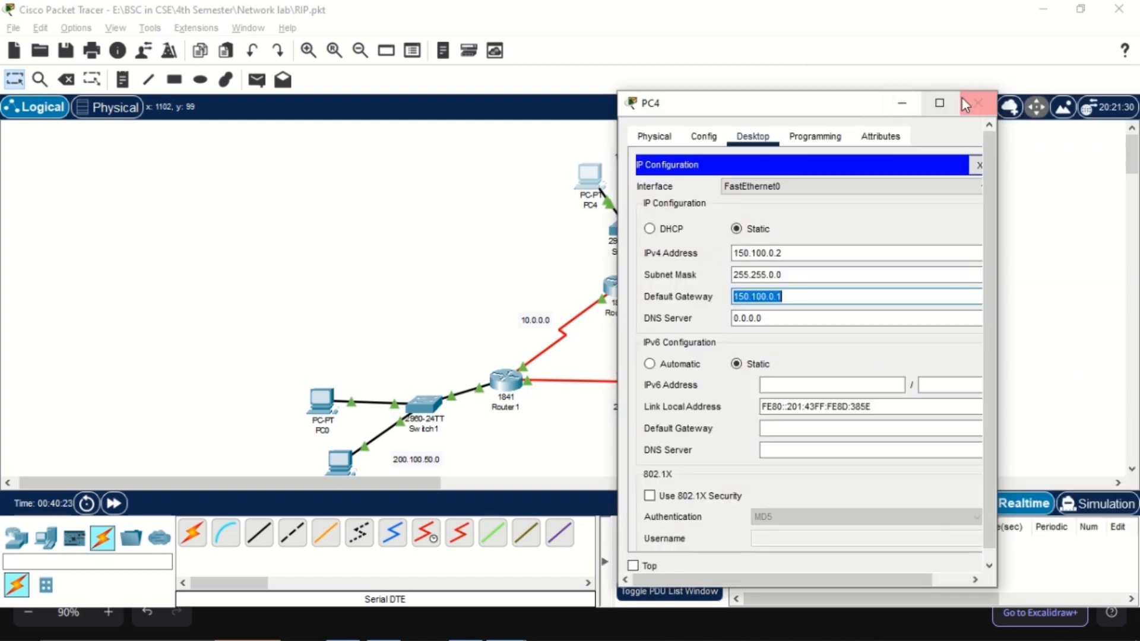
click(975, 104)
Give PC5 the static IPv4 address 150.100.0.3, subnet mask 255.255.0.0 and default gateway 150.100.0.1, and close its window
click(673, 177)
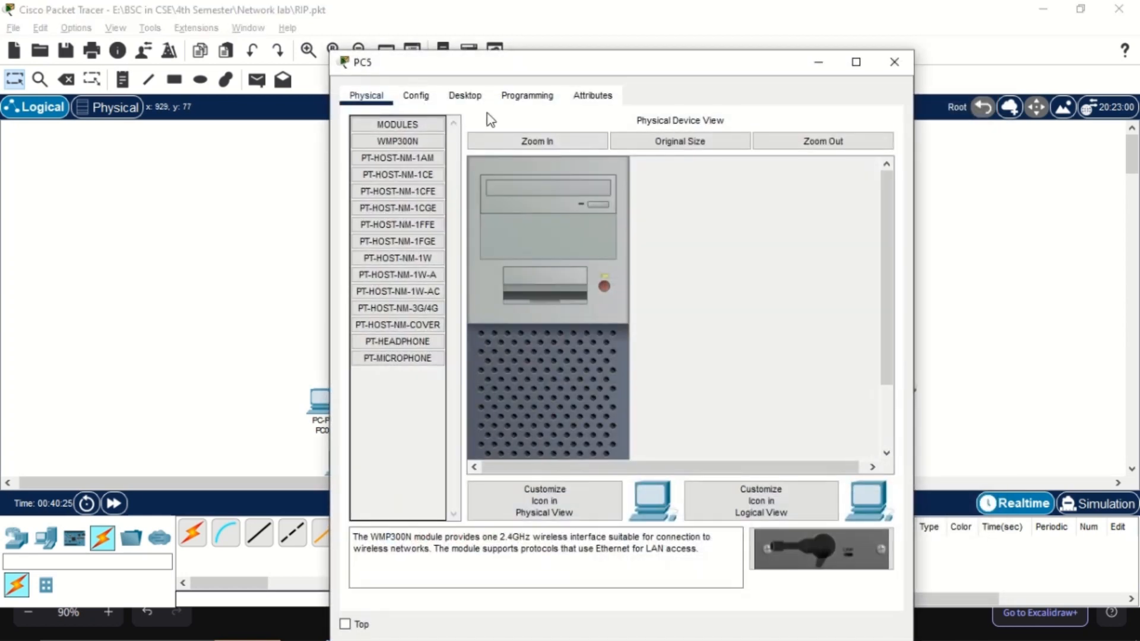
click(465, 95)
click(433, 130)
click(571, 213)
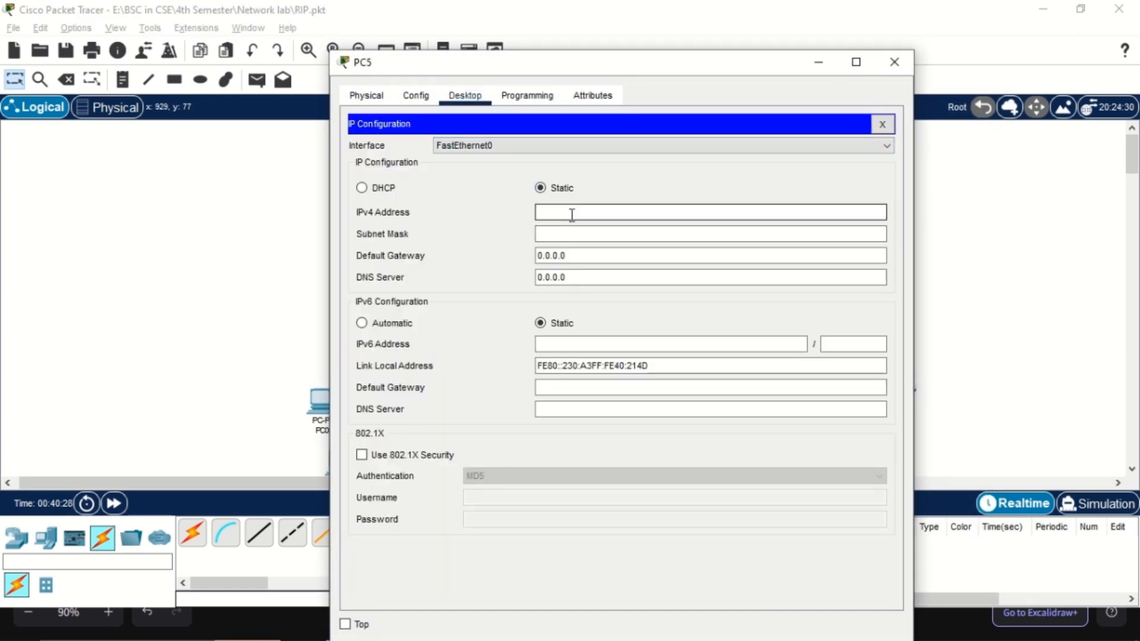
key(ctrl+v)
key(Tab)
key(Tab)
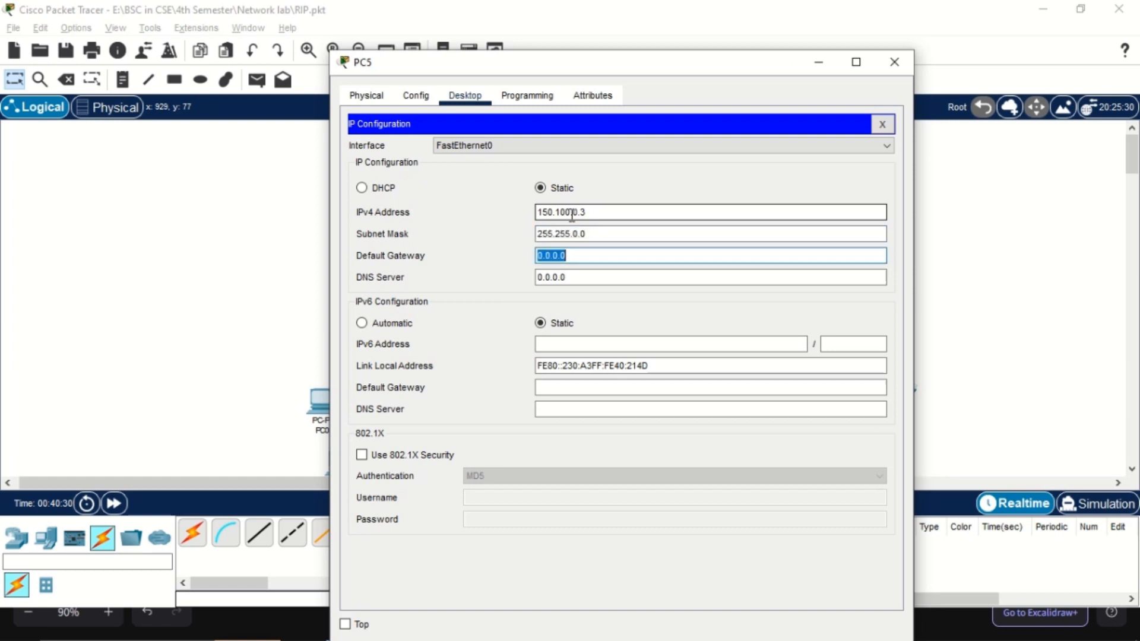
text(150.100.0.1)
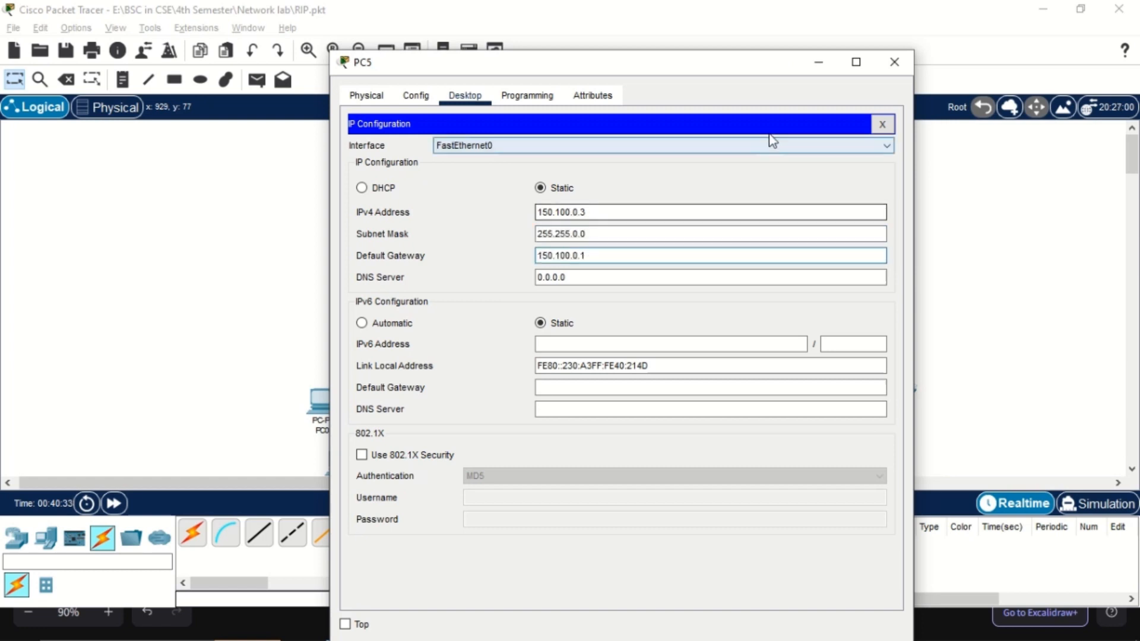
click(894, 61)
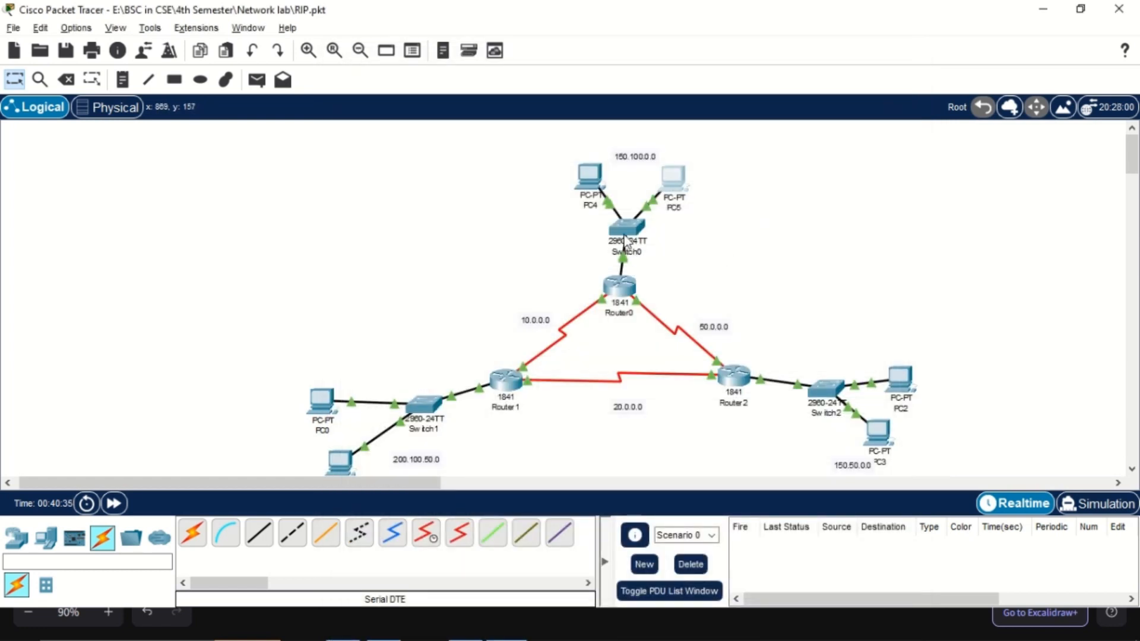
Assign Router0's FastEthernet0/0 interface the IPv4 address 150.100.0.1 with subnet mask 255.255.0.0, and close the router's window
scroll(815, 371, down, 2)
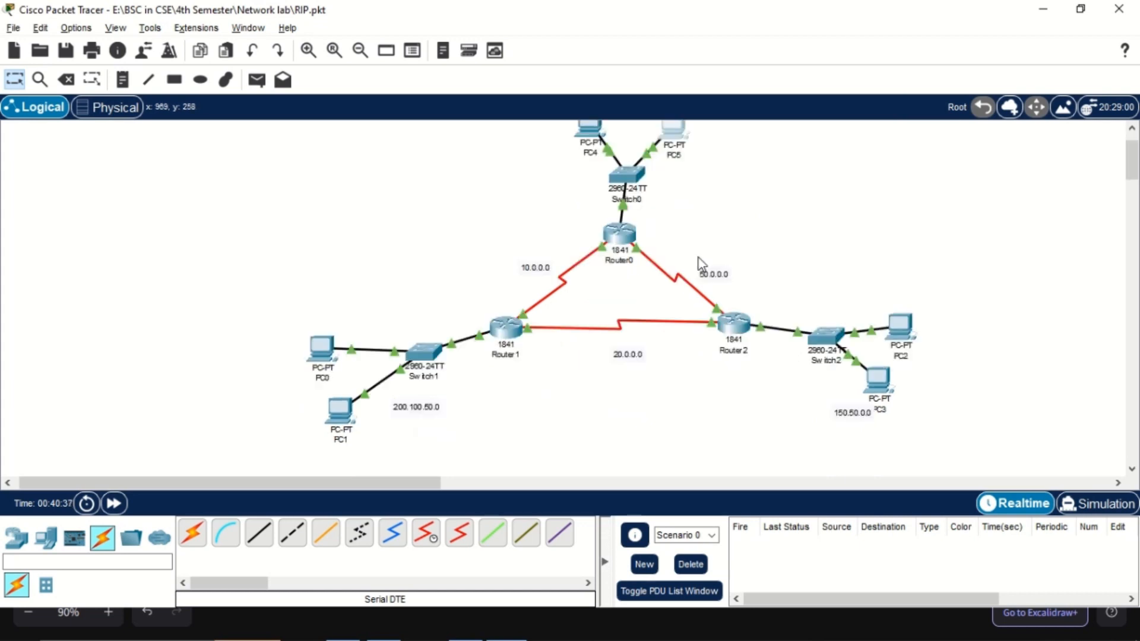
click(619, 232)
click(442, 232)
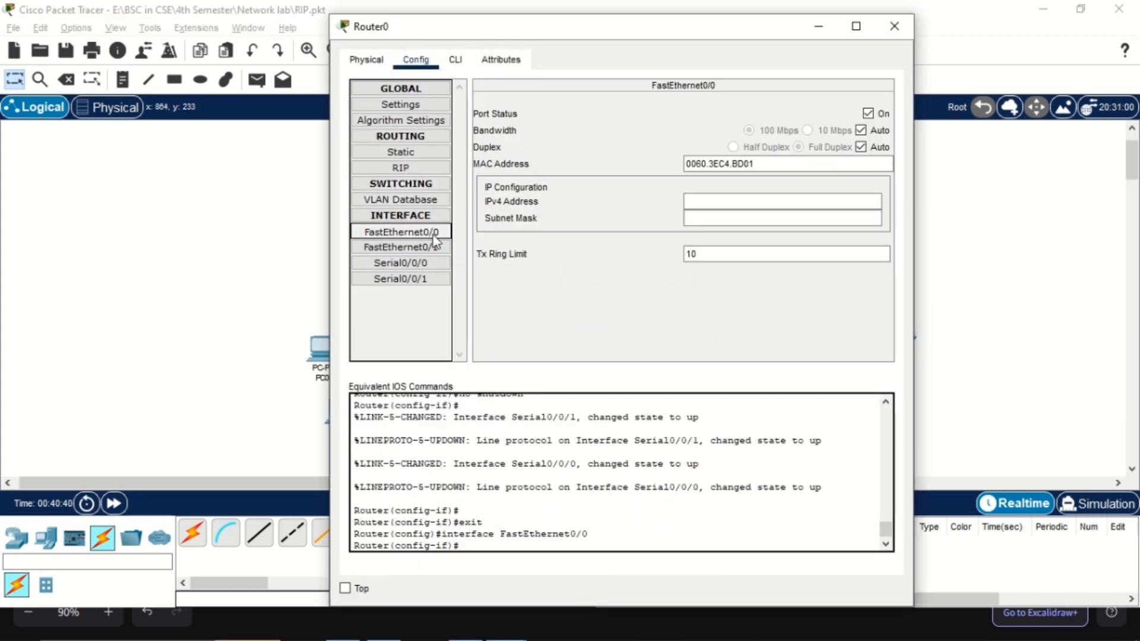
click(717, 200)
text(150.100.0.1)
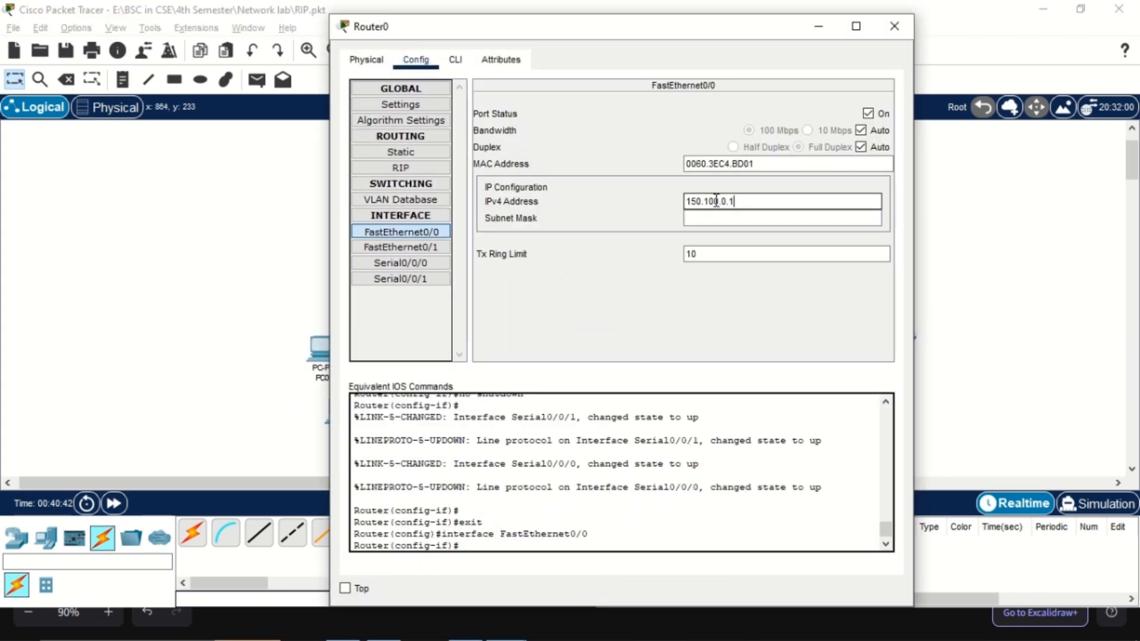
key(Tab)
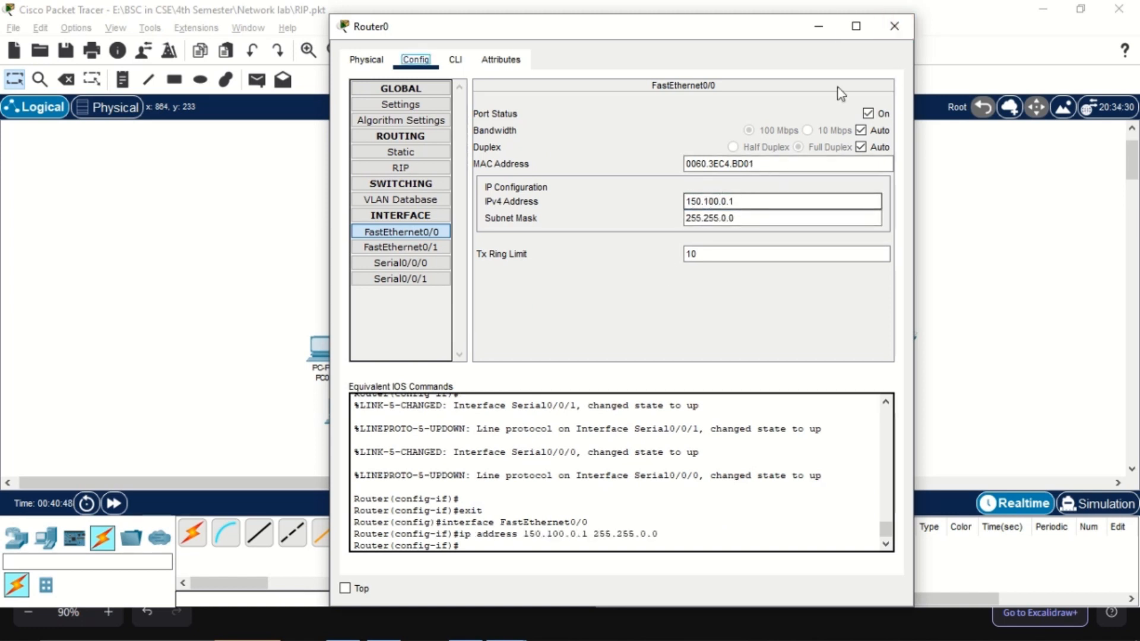
click(894, 25)
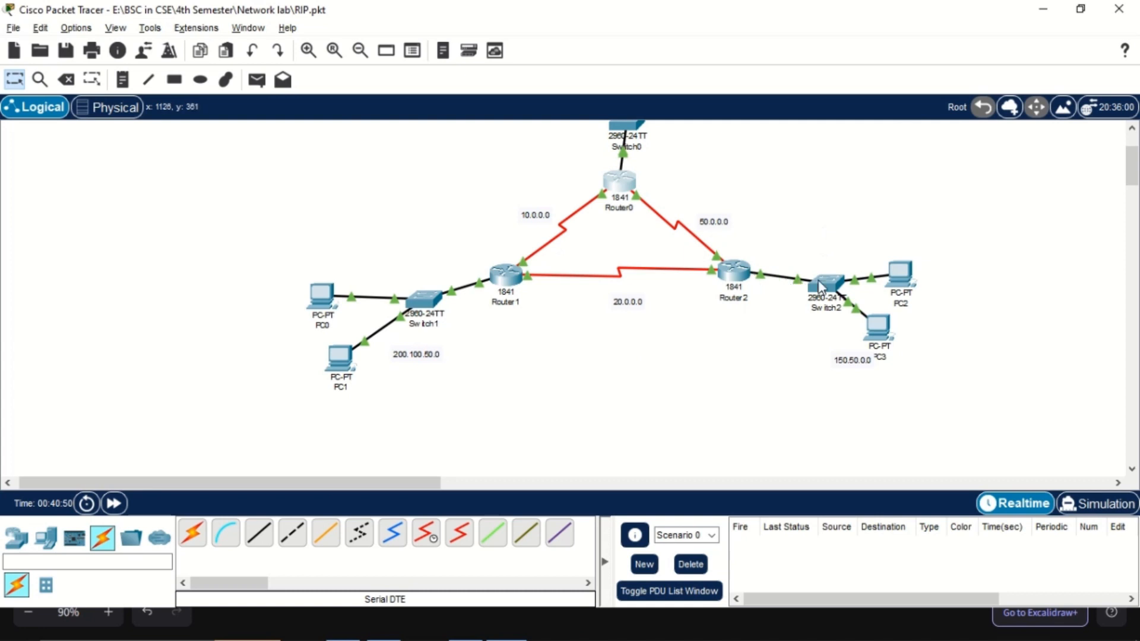
Shift the 150.50.0.0 note clear of PC3's label, and open PC2's IP Configuration with its window away from the Switch2 network
drag(855, 362, 827, 362)
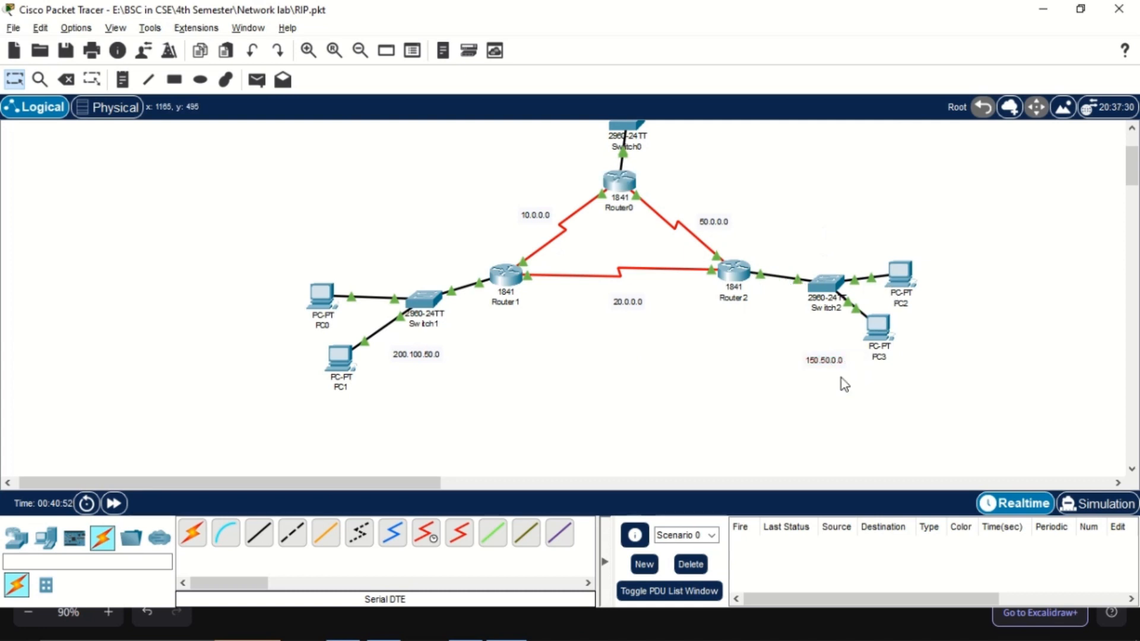
click(899, 272)
drag(567, 42, 1133, 119)
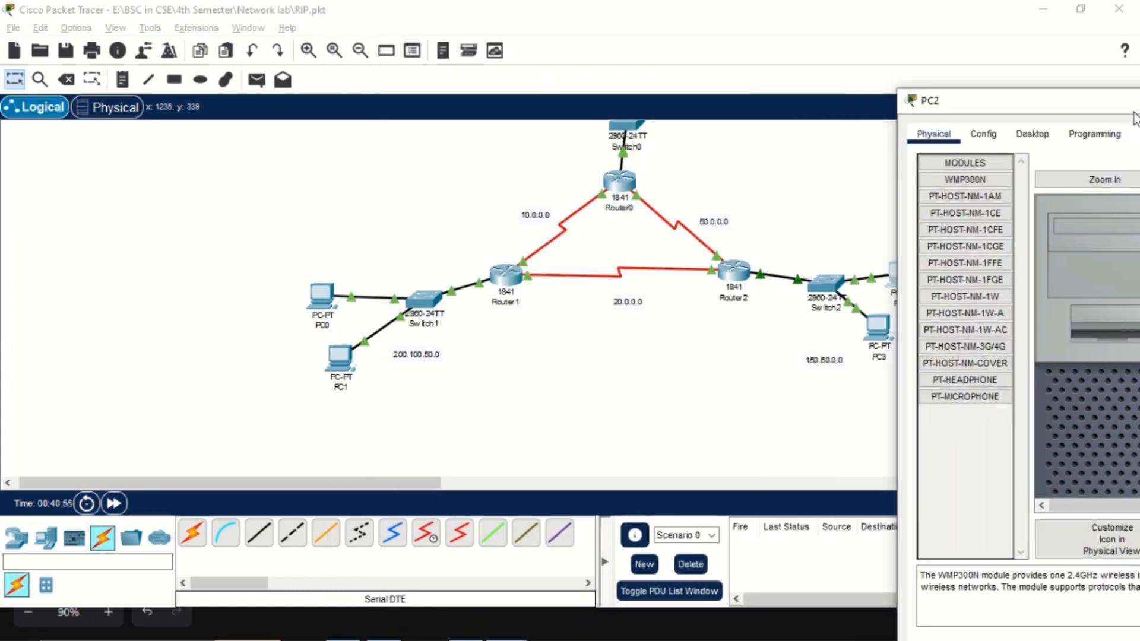
drag(1024, 113, 297, 88)
click(938, 121)
click(903, 197)
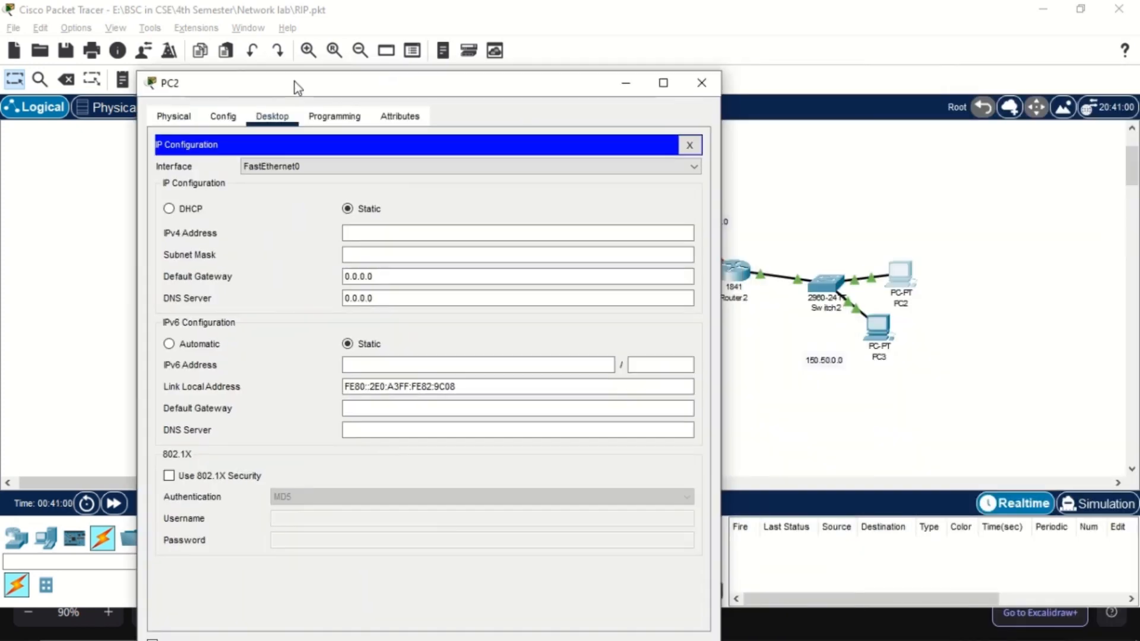
drag(139, 73, 278, 125)
click(384, 279)
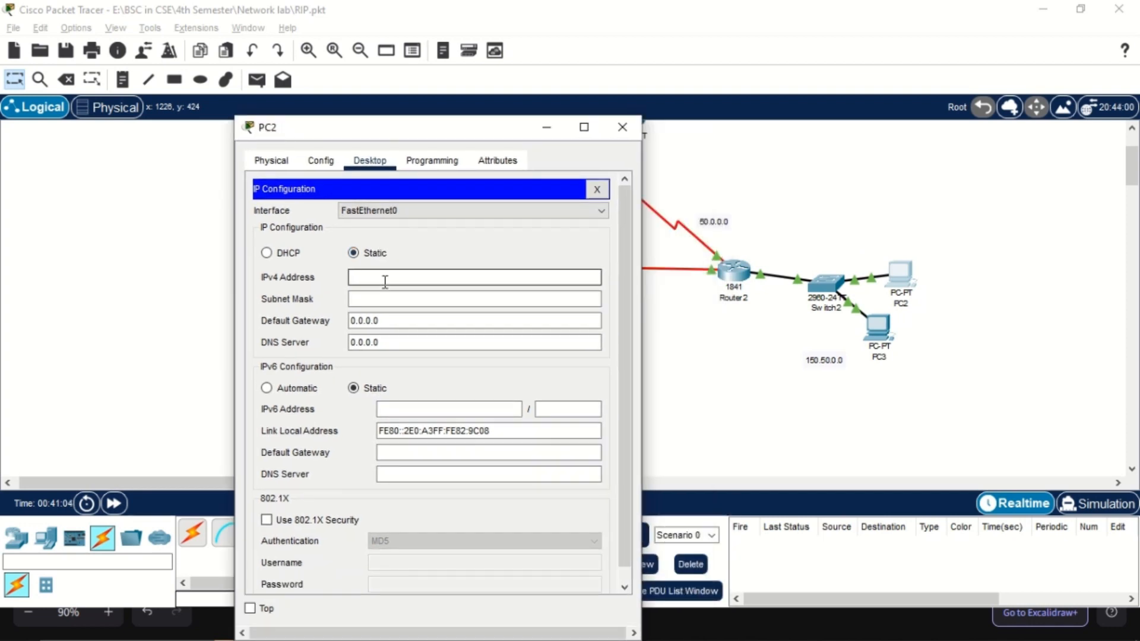
Set PC2's IPv4 address to 150.50.0.2, subnet mask to 255.255.0.0 and default gateway to 150.50.0.1, and close its window
text(150.50.0.2)
double_click(385, 279)
key(ctrl+c)
key(Tab)
key(Tab)
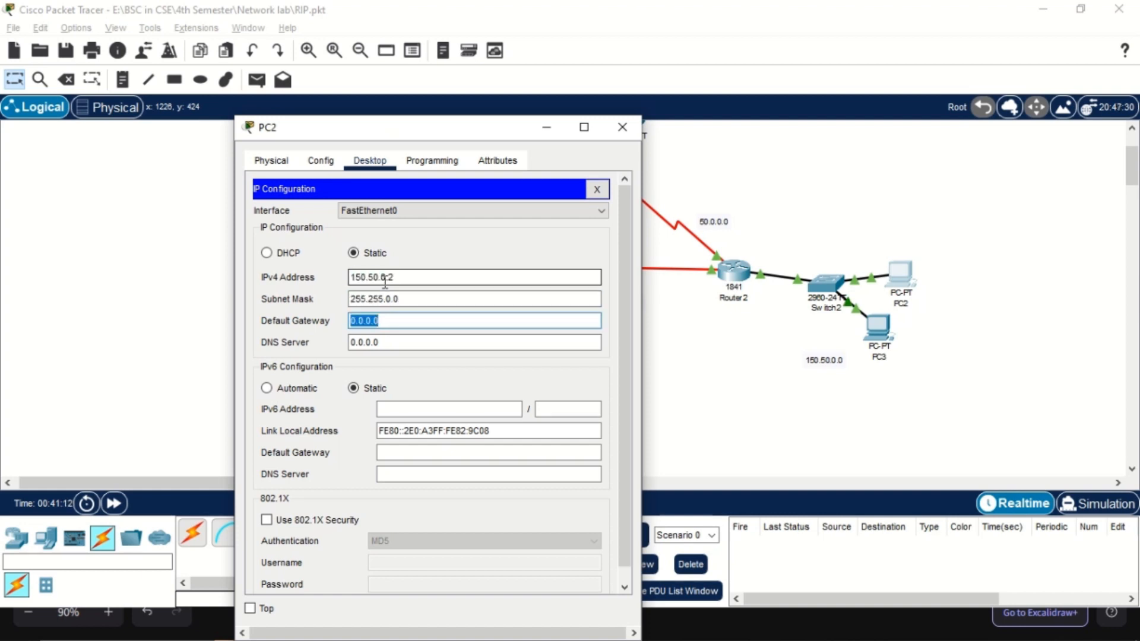
key(ctrl+v)
click(622, 127)
Give PC3 the static IPv4 address 150.50.0.3, subnet mask 255.255.0.0 and default gateway 150.50.0.1, and close its window
click(878, 326)
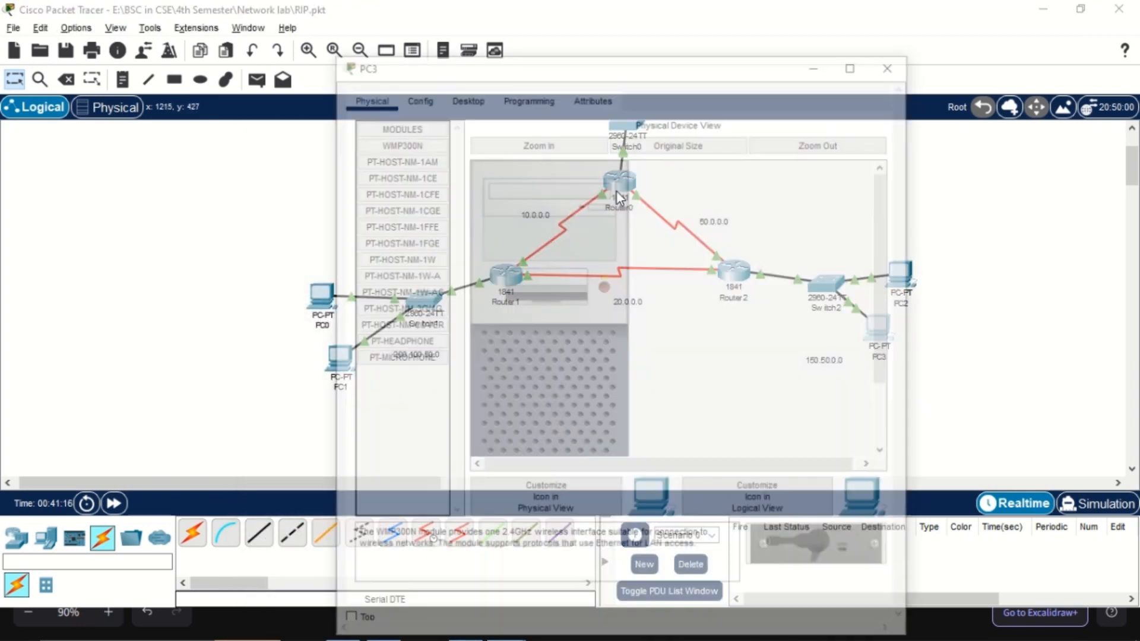
click(465, 95)
click(413, 156)
click(544, 211)
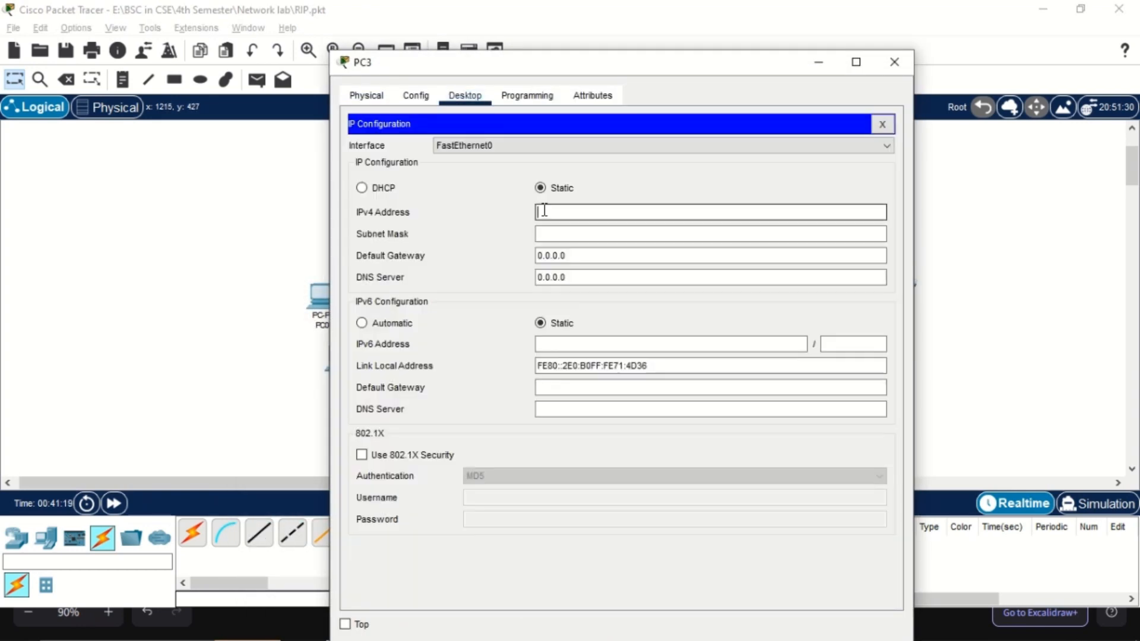
key(ctrl+v)
key(Tab)
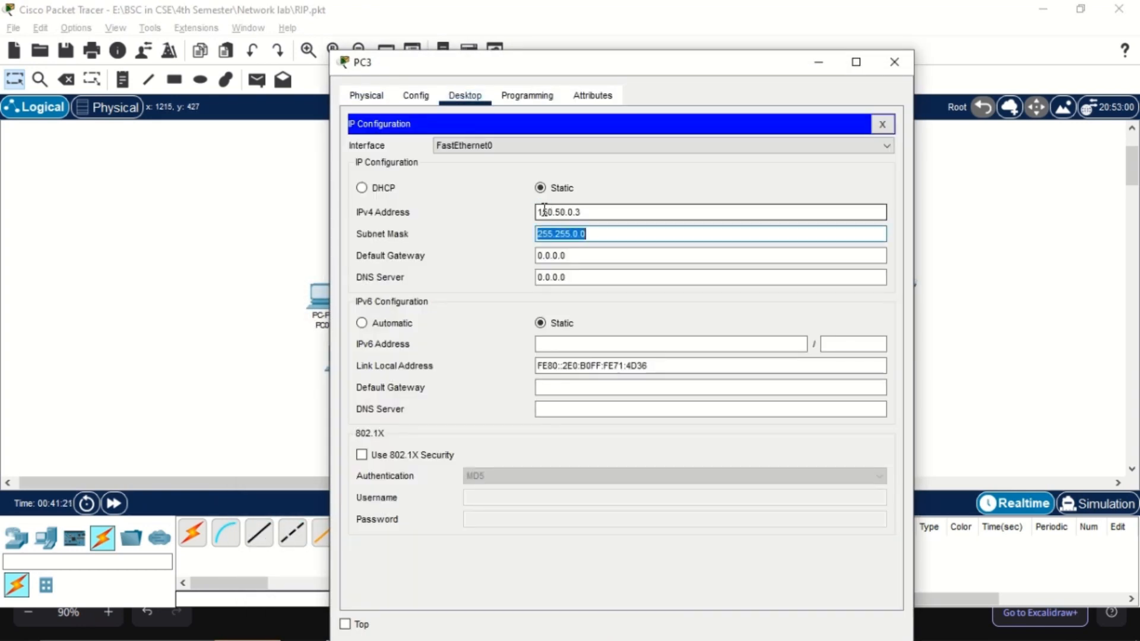
key(Tab)
key(ctrl+v)
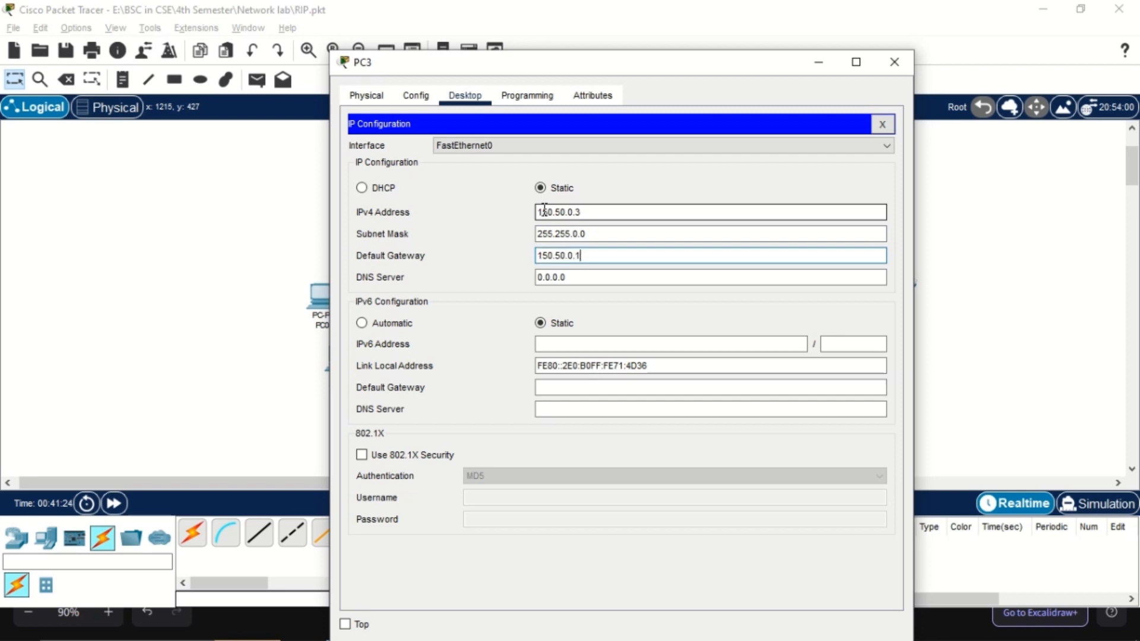
click(894, 61)
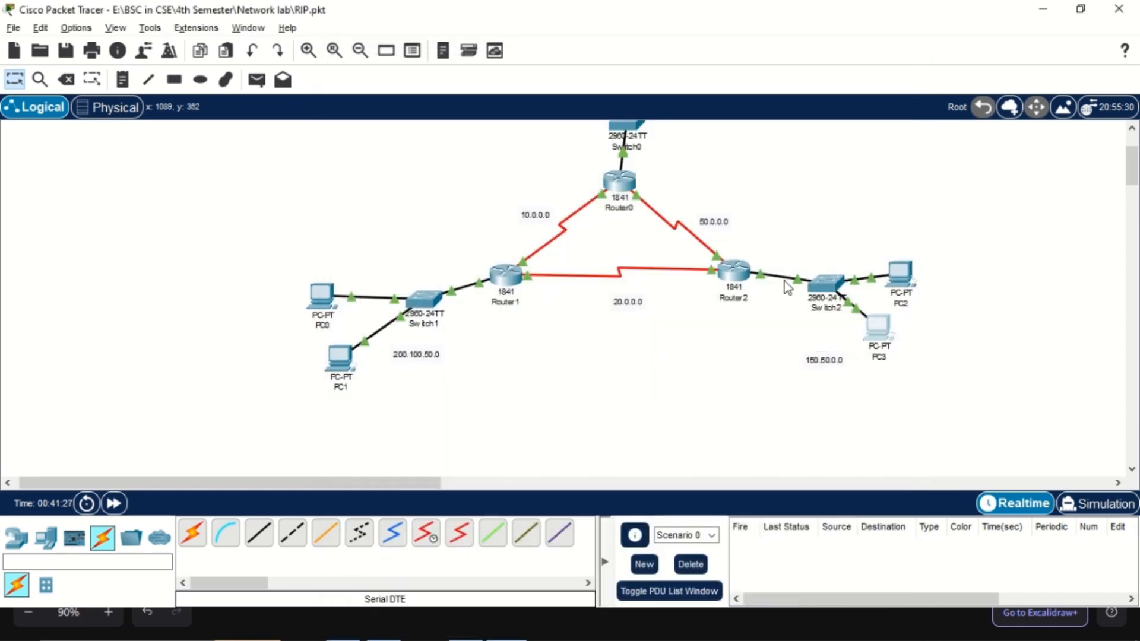
Assign the IPv4 address 150.50.0.1 to Router2's FastEthernet0/0 interface and close the router's window
click(739, 270)
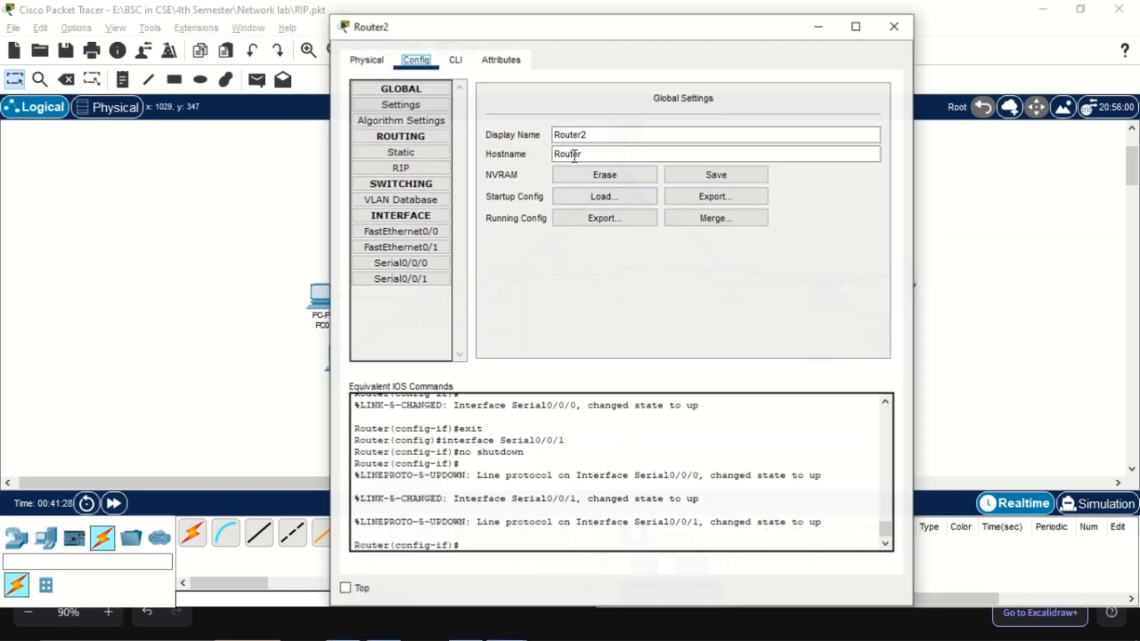
click(401, 233)
click(692, 201)
key(ctrl+v)
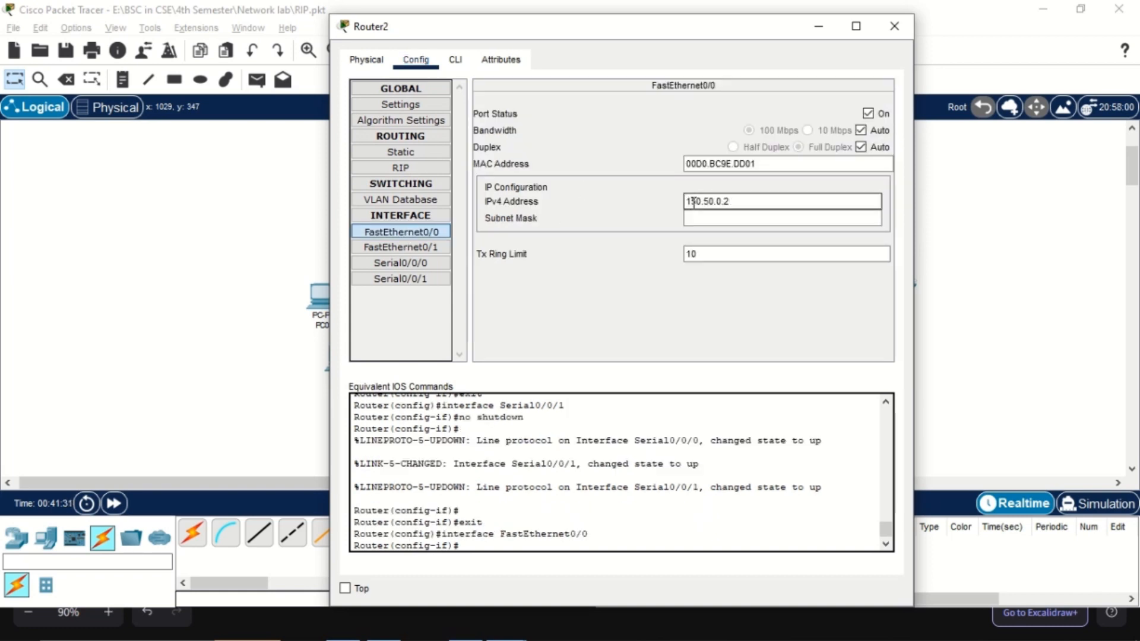
click(894, 26)
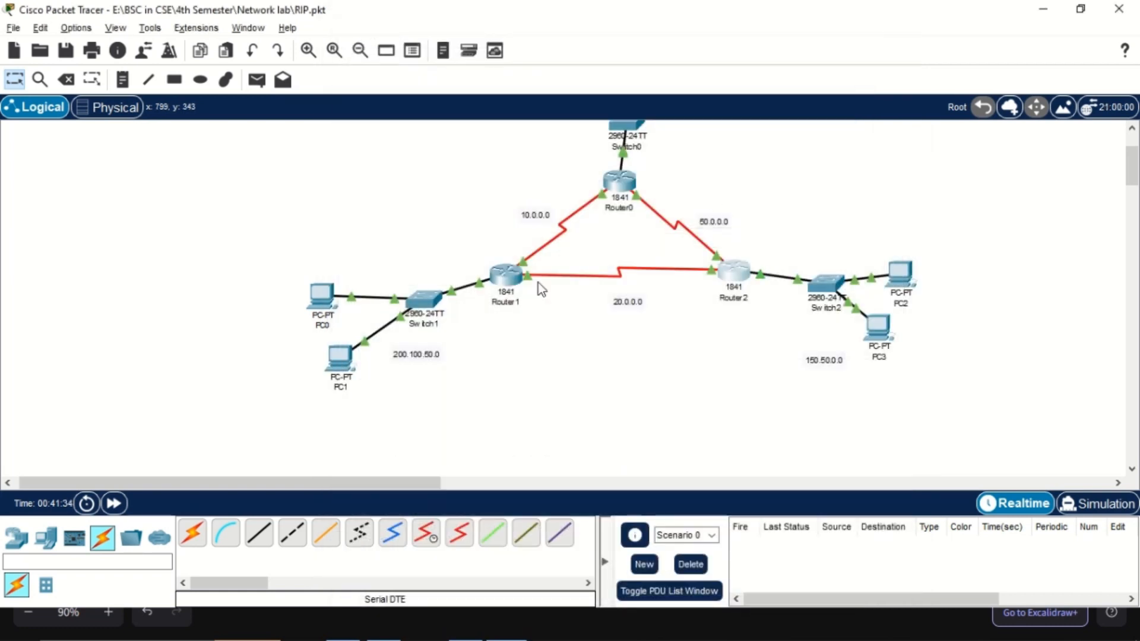
Open PC0's IP Configuration, move its window clear of the Switch1 network, and set the static IPv4 address to 200.100.50.2
click(315, 297)
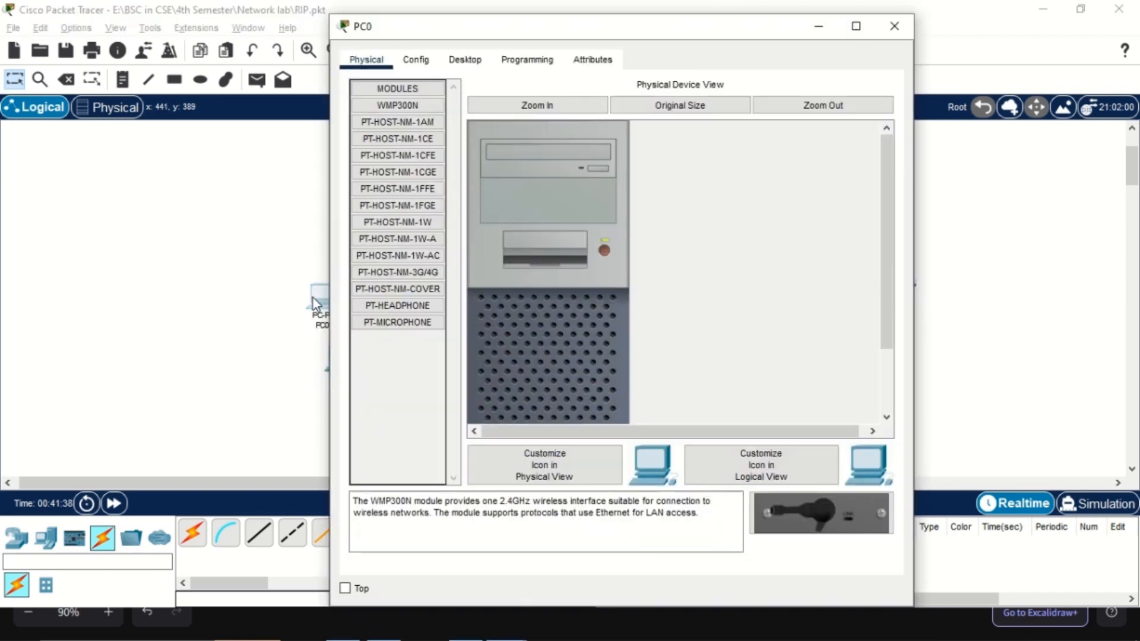
click(465, 60)
click(440, 103)
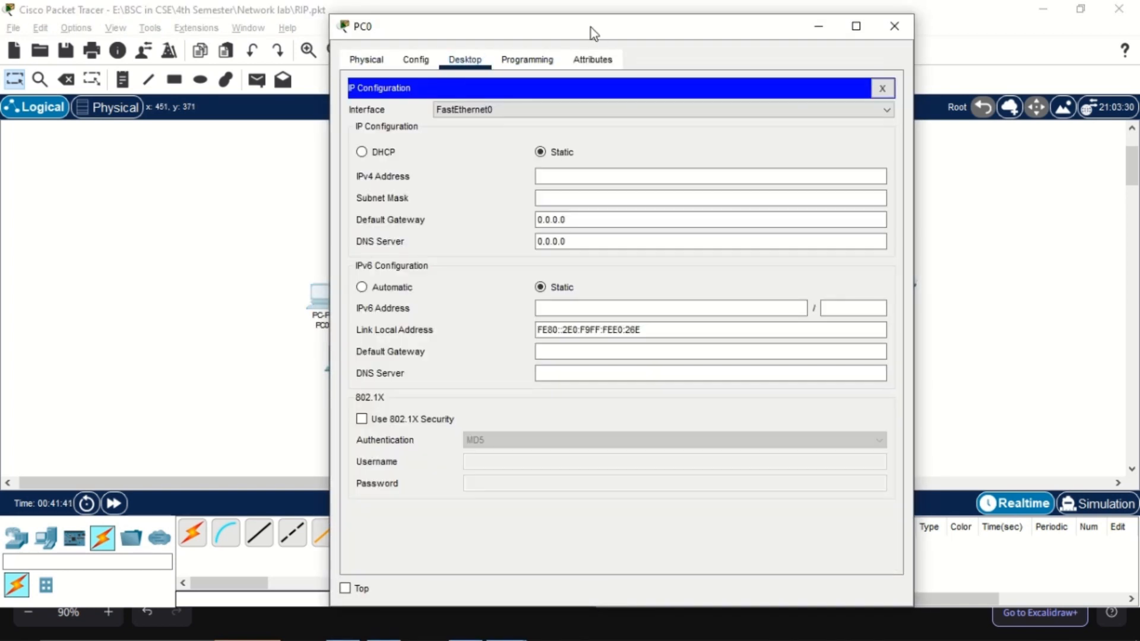
drag(590, 28, 351, 49)
drag(92, 37, 280, 158)
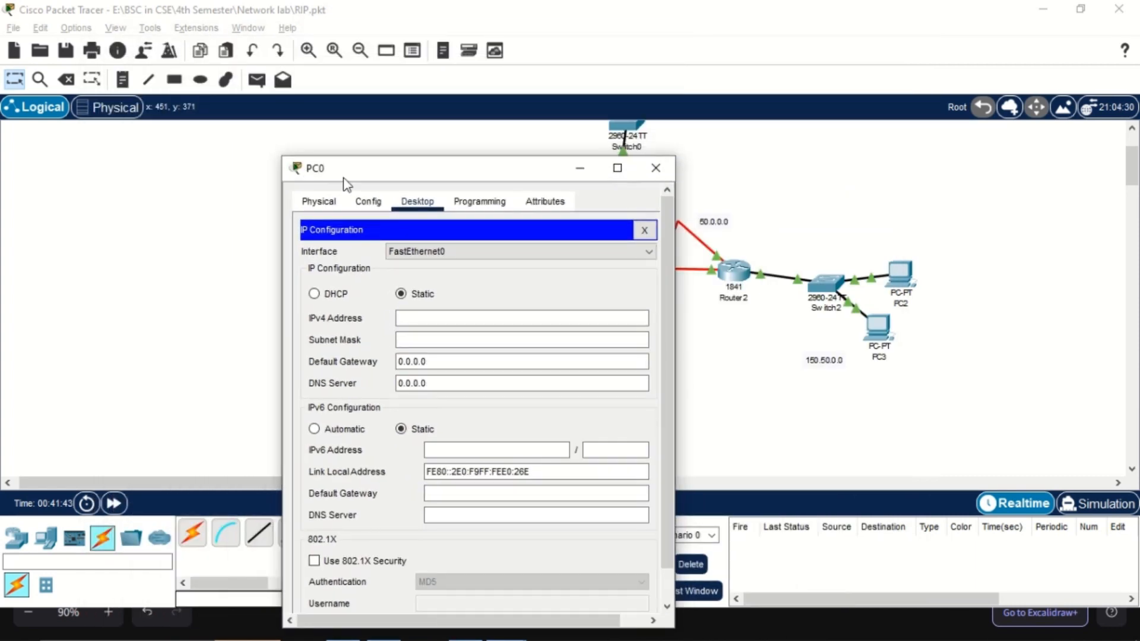
drag(343, 186, 131, 71)
drag(257, 59, 754, 89)
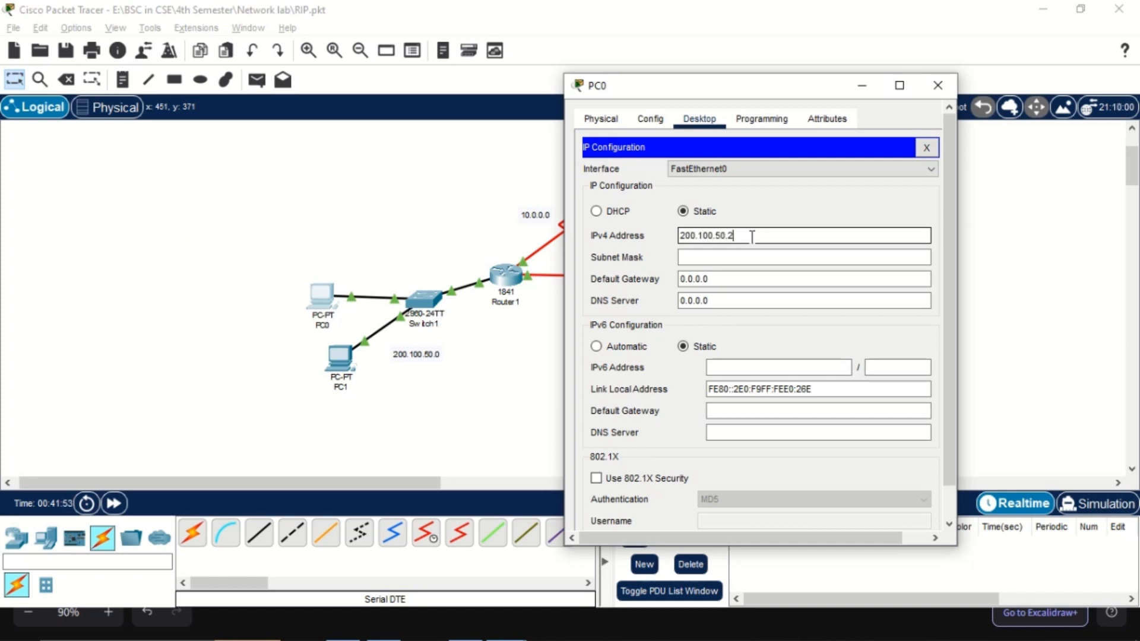
Fill in PC0's subnet mask 255.255.255.0 and default gateway 200.100.50.1, and close its window
double_click(751, 236)
key(ctrl+c)
key(Tab)
key(Tab)
key(ctrl+v)
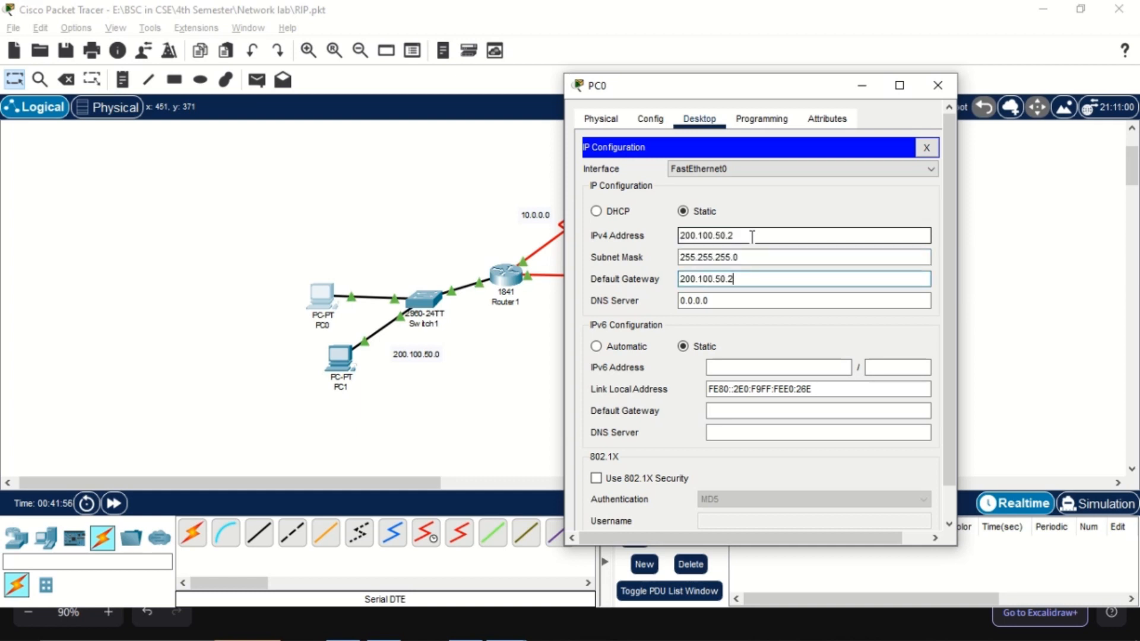
text(1)
key(ctrl+a)
key(ctrl+c)
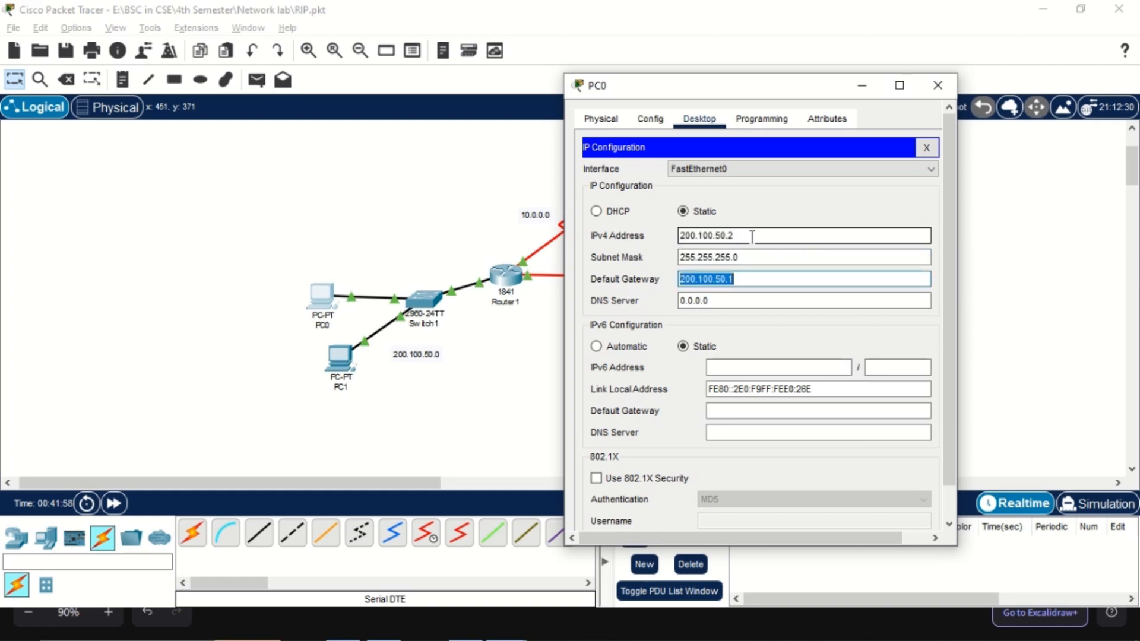
click(938, 85)
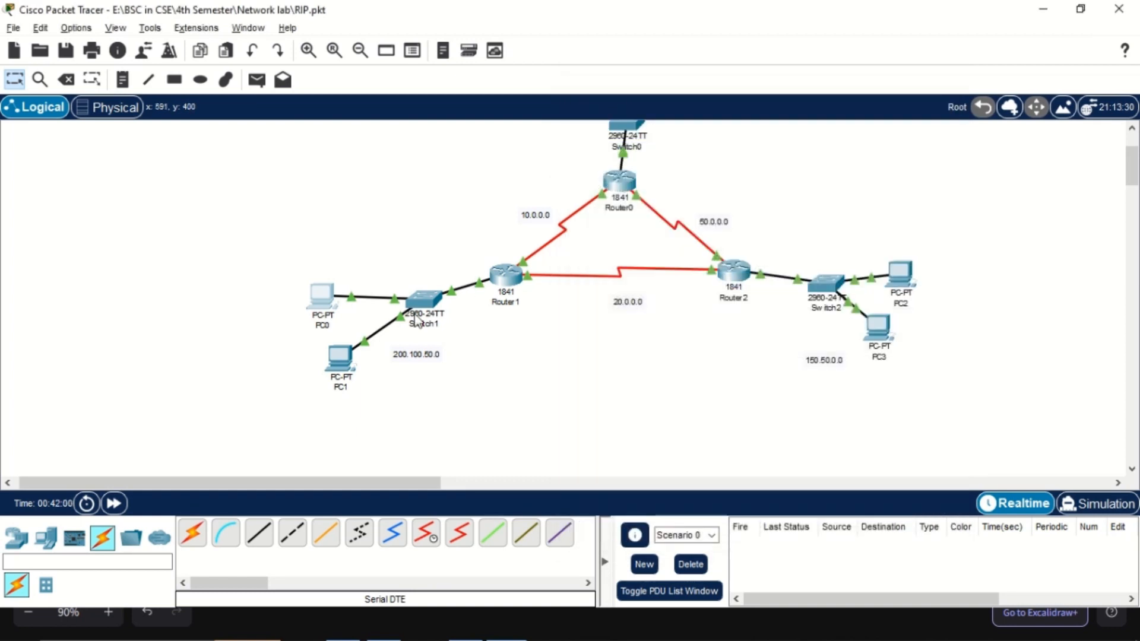
Give PC1 the static IPv4 address 200.100.50.3, subnet mask 255.255.255.0 and its network's default gateway, and close its window
click(344, 358)
click(465, 60)
click(544, 176)
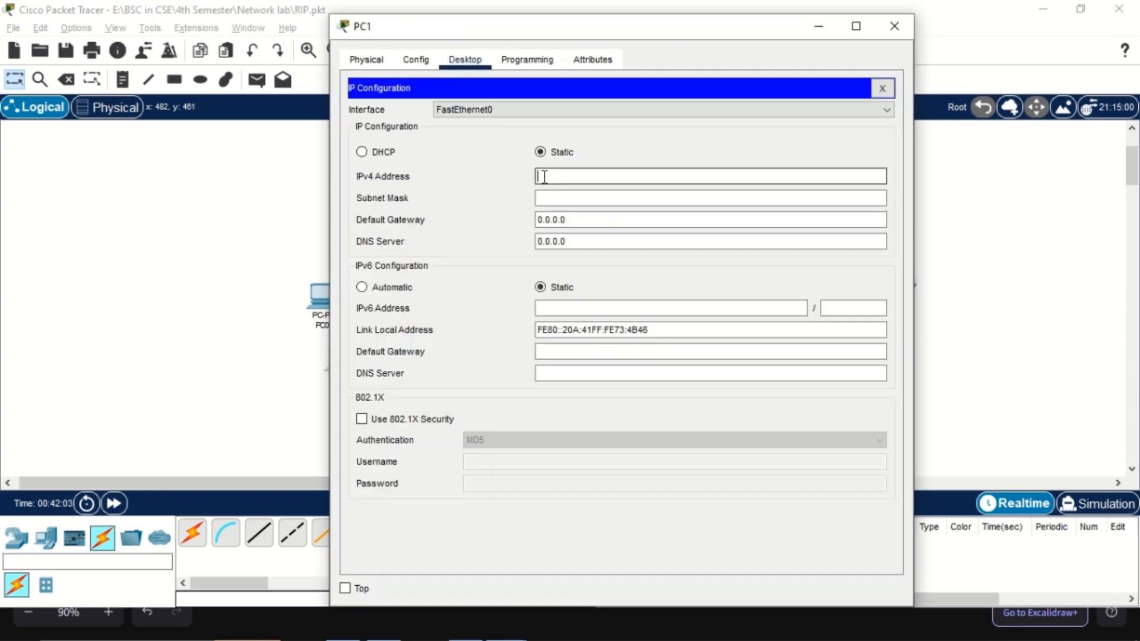
key(ctrl+v)
key(Tab)
key(Tab)
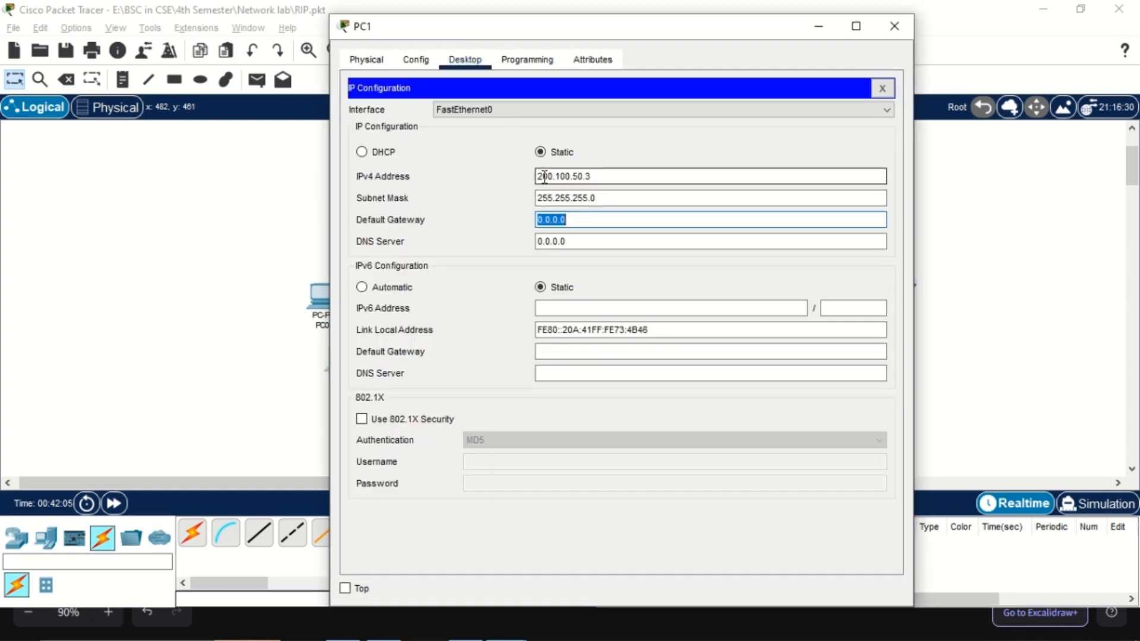
key(ctrl+v)
click(894, 26)
Assign IPv4 address 200.100.50.1 with mask 255.255.255.0 to Router1's FastEthernet0/0 interface, close the router's window and save the file
click(503, 278)
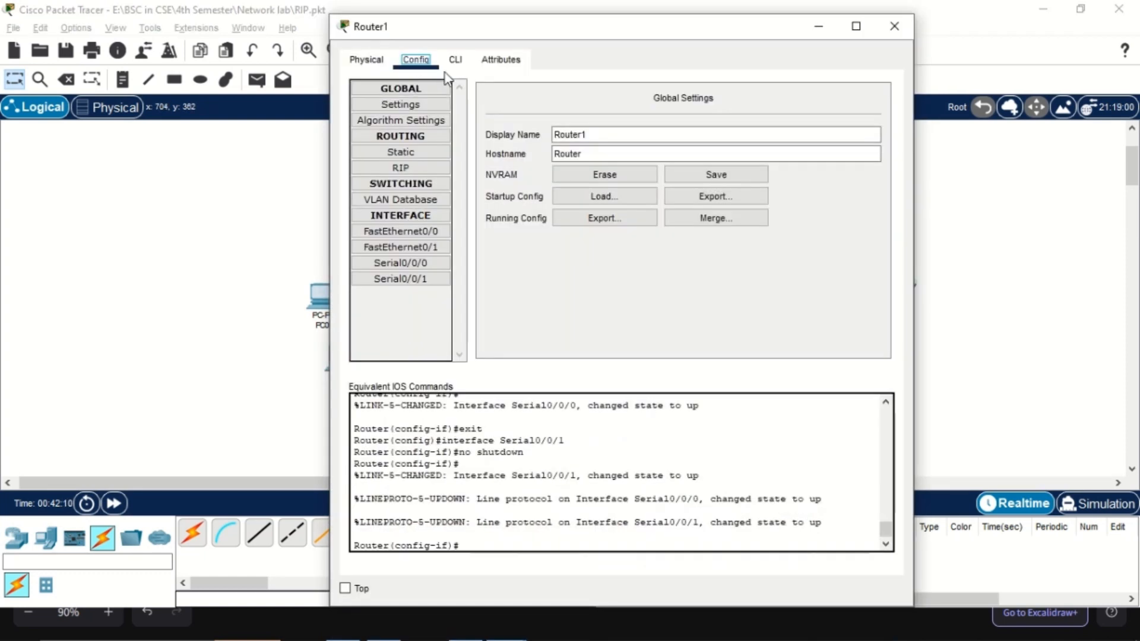
click(400, 231)
click(720, 200)
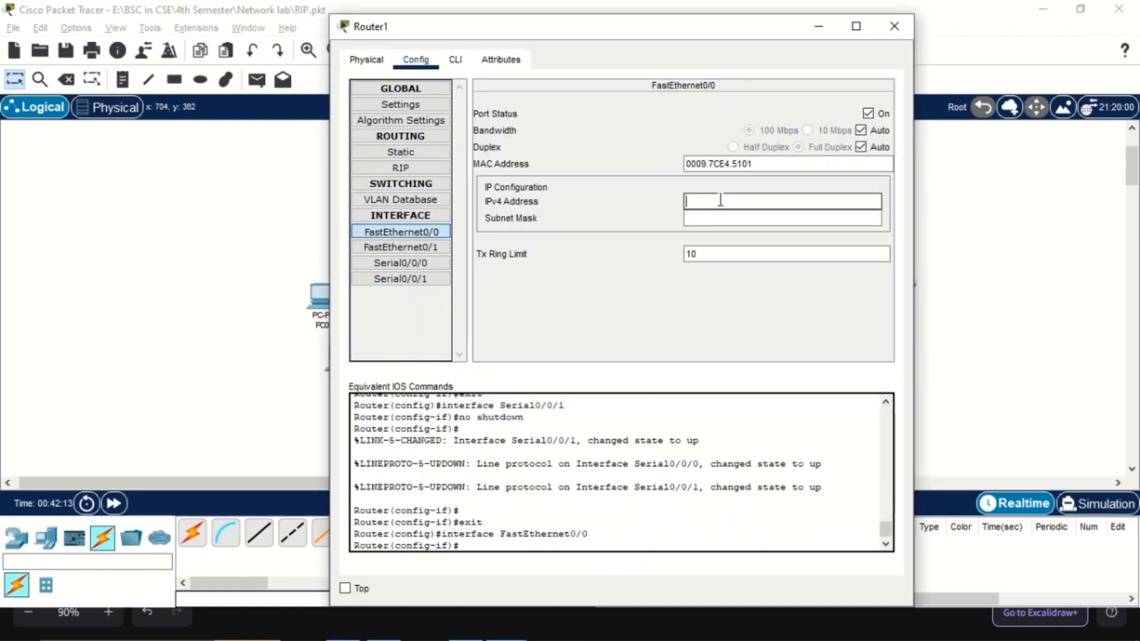
key(ctrl+v)
key(Tab)
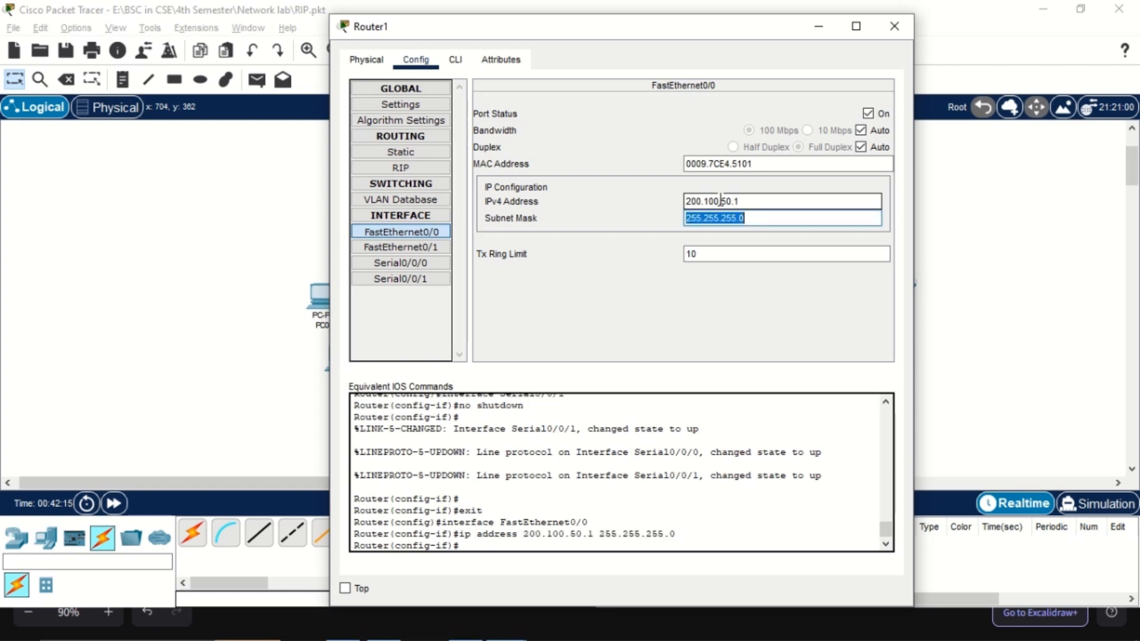
click(894, 26)
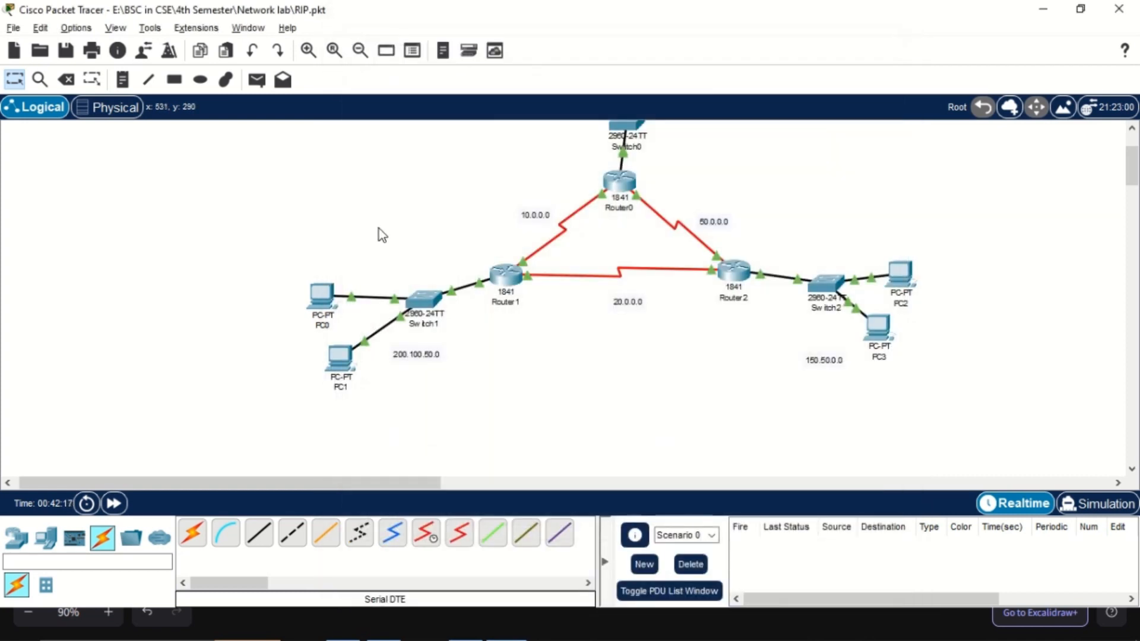
key(ctrl+s)
Test connectivity within the 200.100.50.0 network by sending a simple PDU from PC0 to PC1
scroll(379, 227, up, 1)
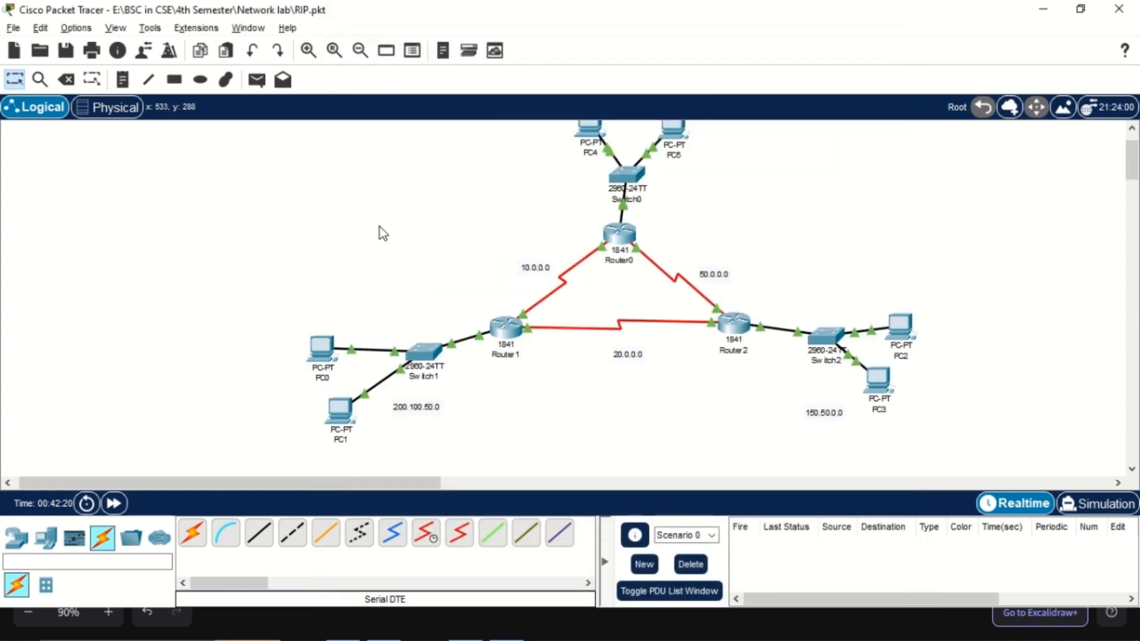
scroll(380, 226, down, 2)
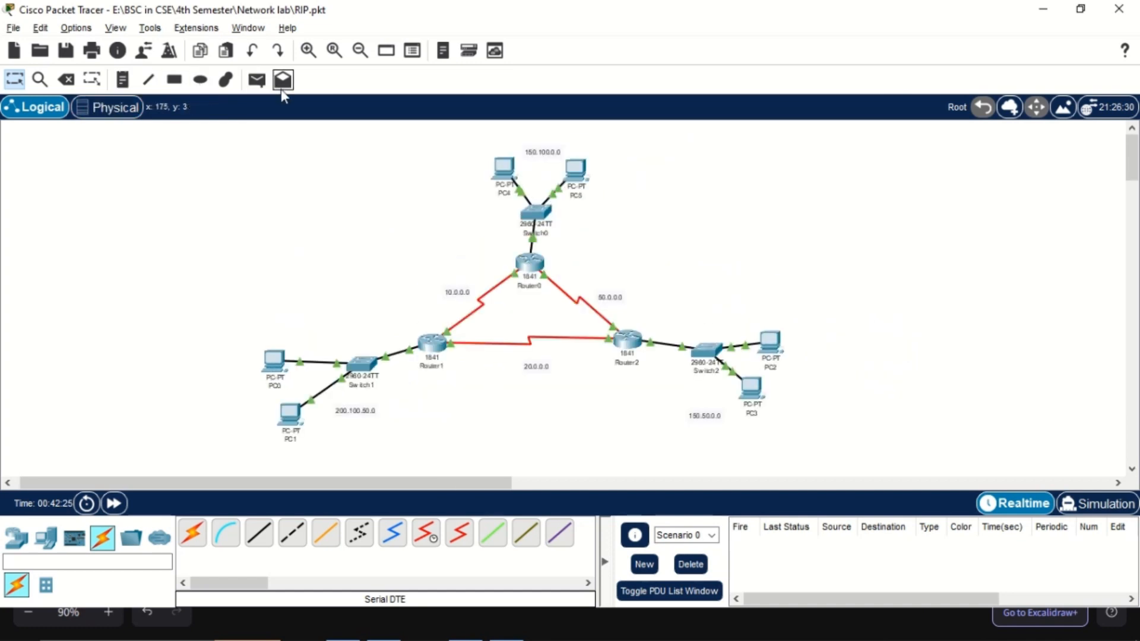
click(256, 80)
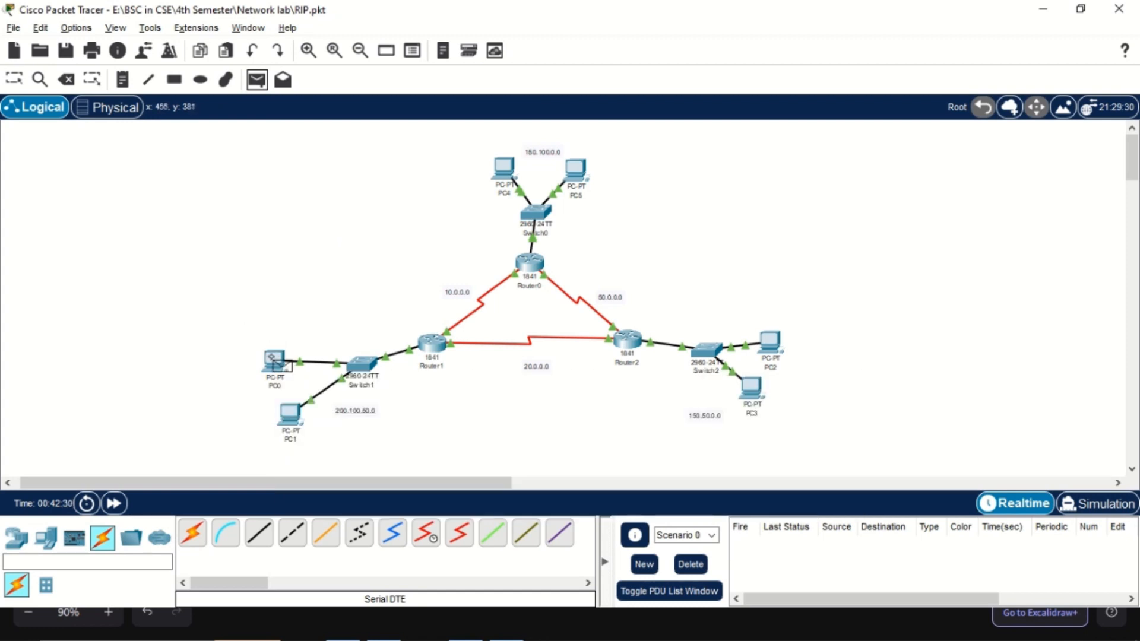
click(275, 359)
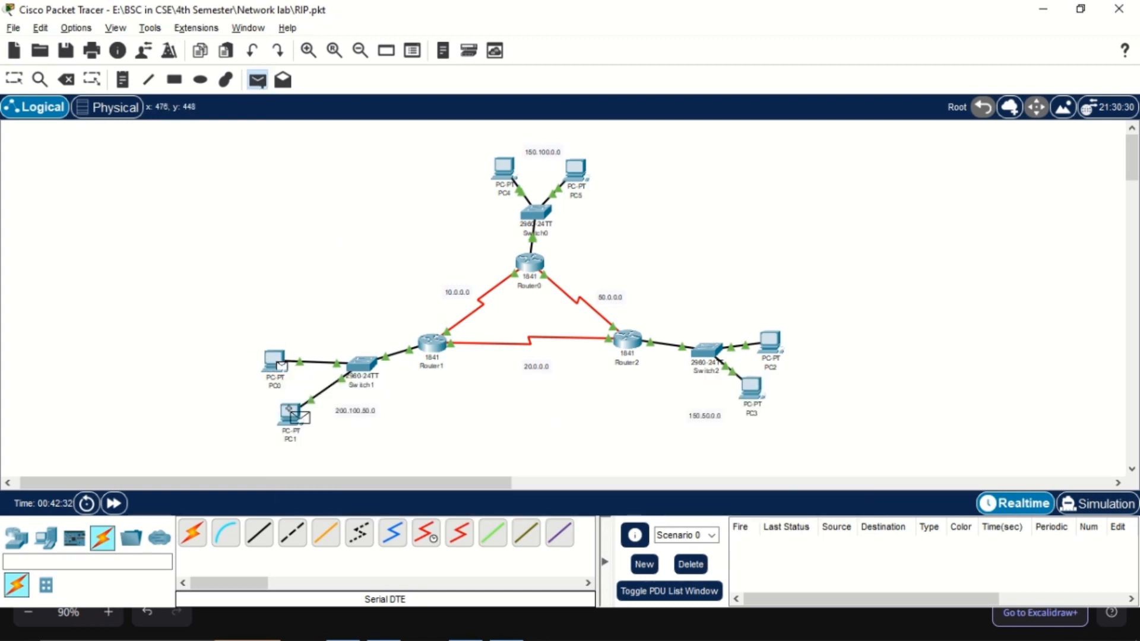
click(290, 411)
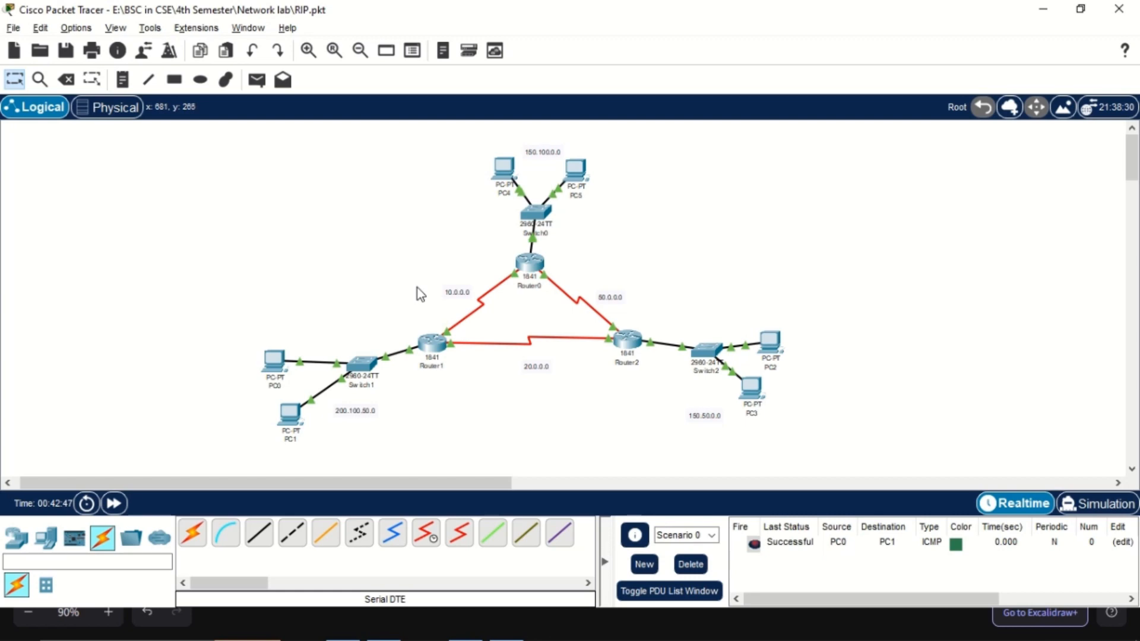
scroll(418, 287, up, 1)
scroll(462, 312, down, 2)
click(614, 234)
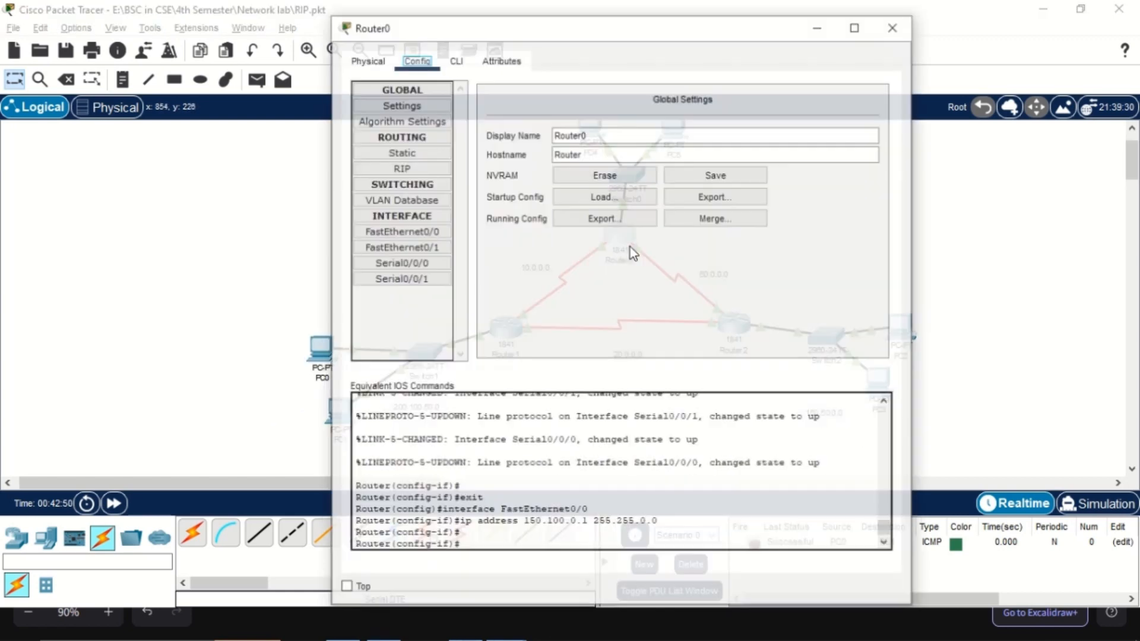
drag(570, 11, 680, 83)
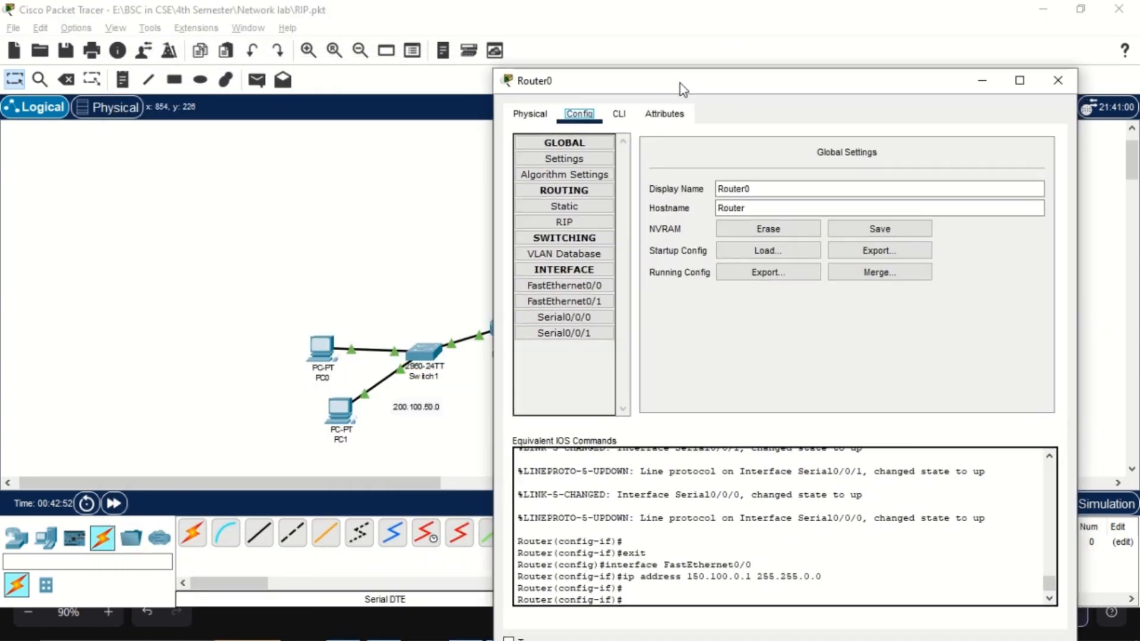
drag(492, 67, 608, 129)
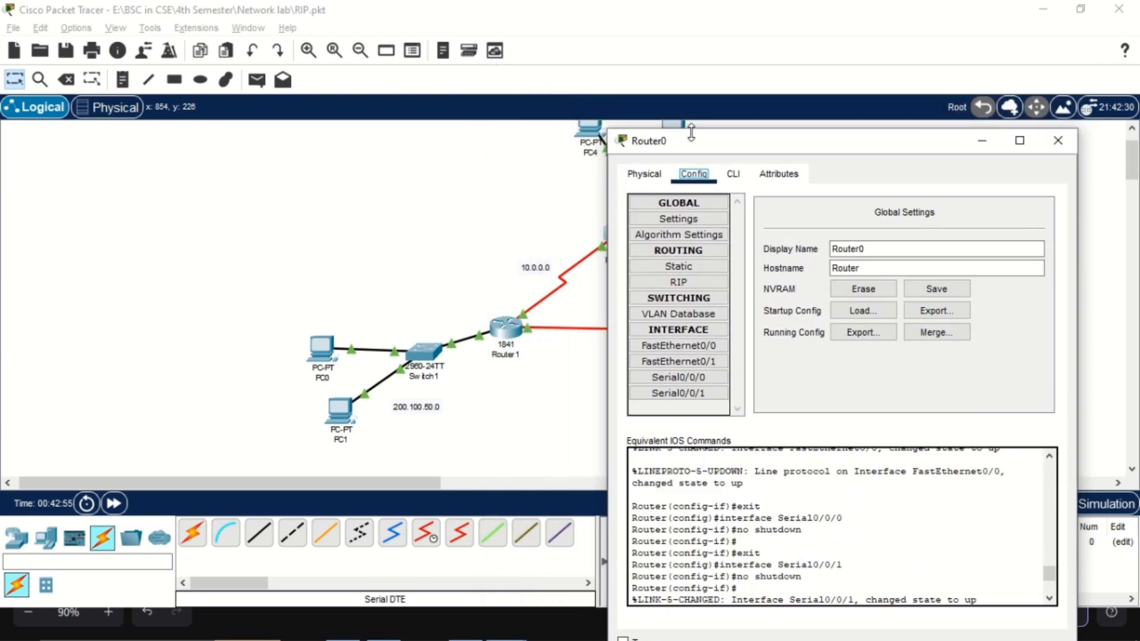
drag(692, 140, 808, 125)
scroll(653, 231, up, 2)
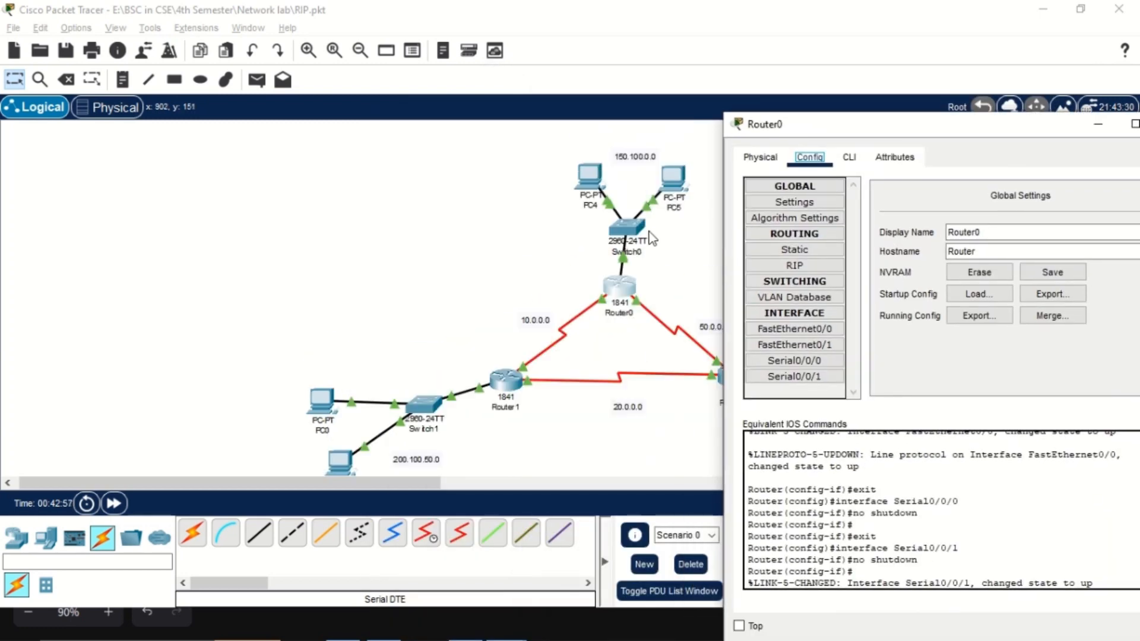
Turn on the preference to always show port labels in the logical workspace and close the preferences
click(76, 28)
click(121, 44)
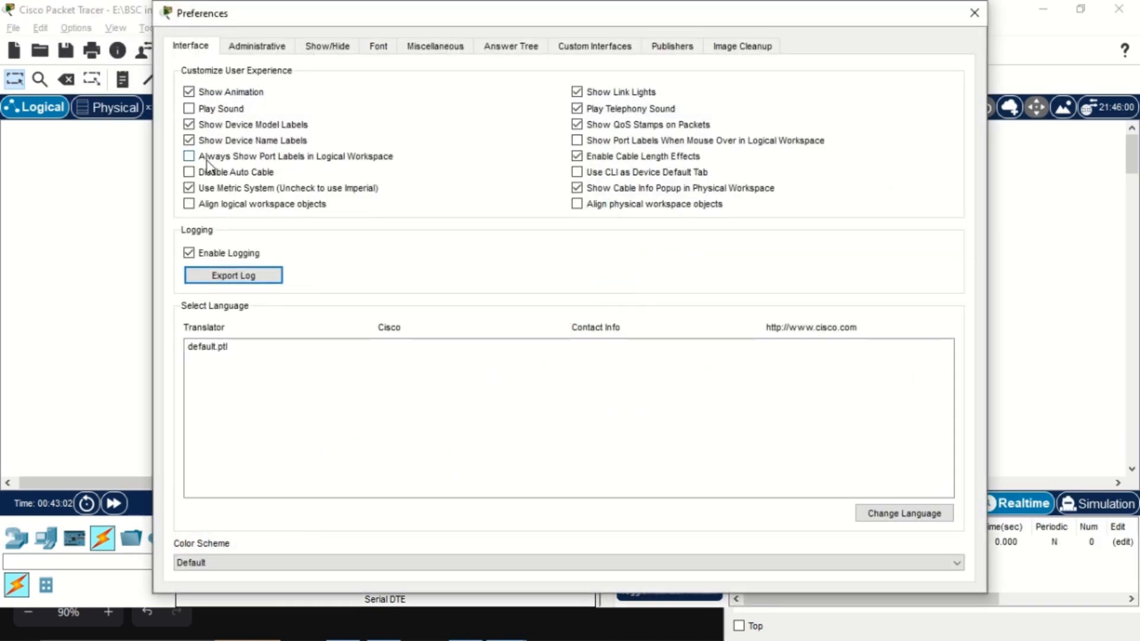
click(209, 156)
click(974, 13)
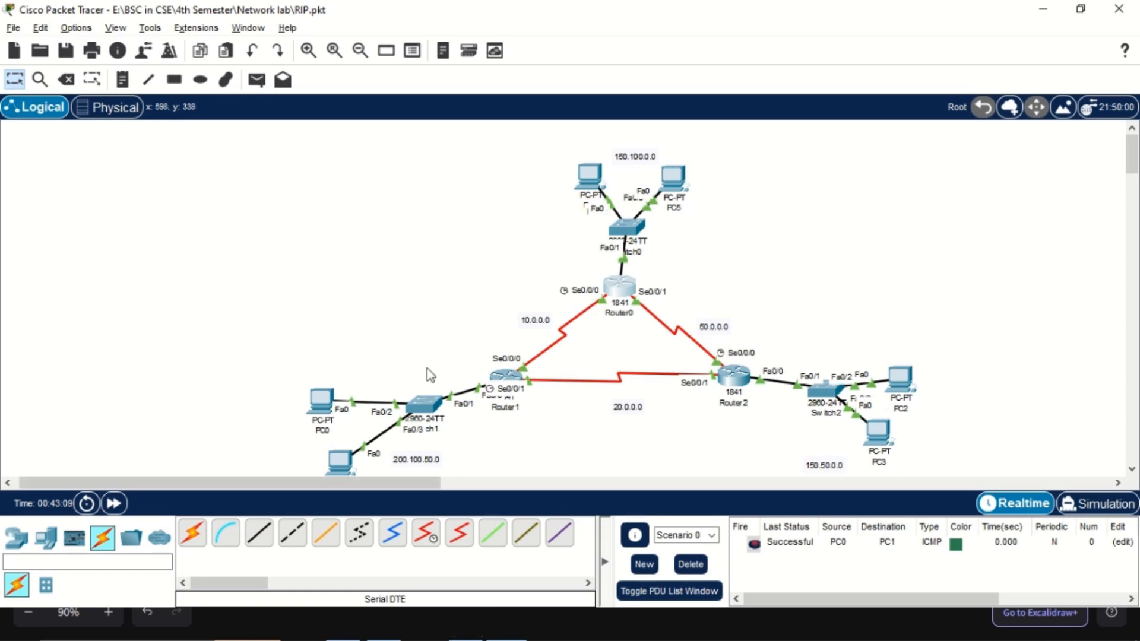
Open Router0's configuration, move its window clear of the 10.0.0.0 link, and assign 10.0.0.1 with mask 255.0.0.0 to Serial0/0/0
key(alt+Tab)
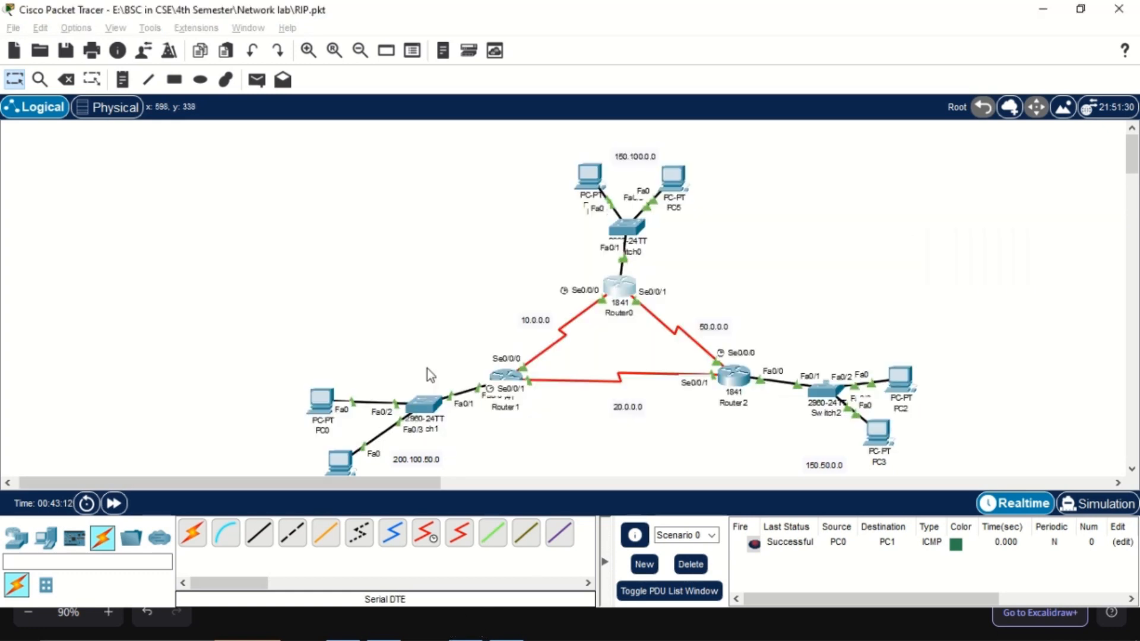
click(619, 282)
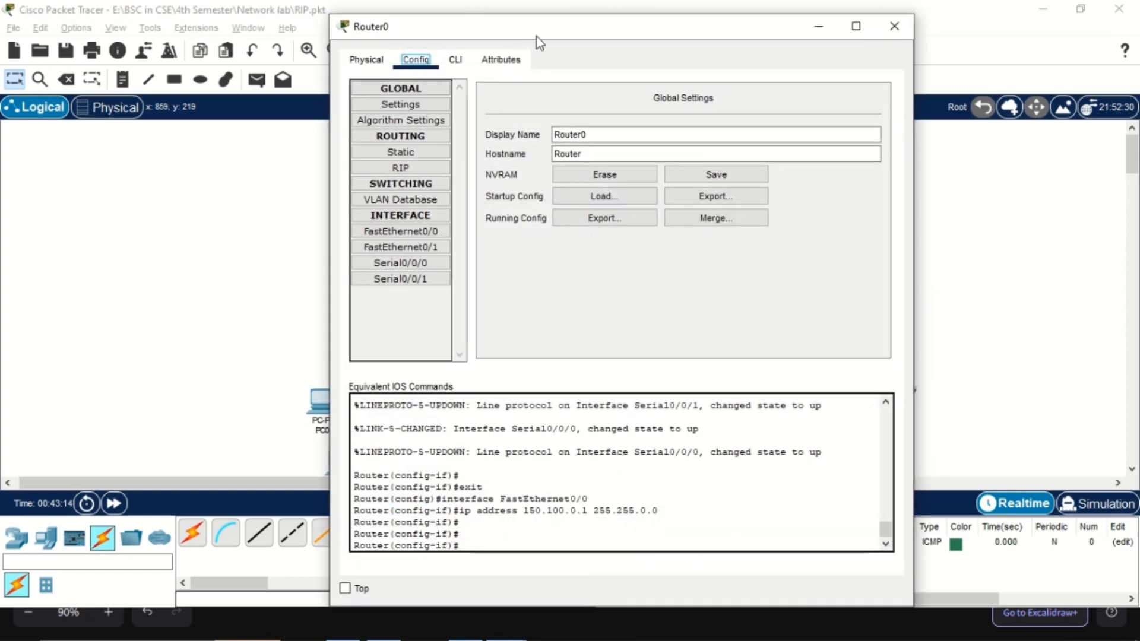
drag(537, 37, 676, 54)
click(539, 280)
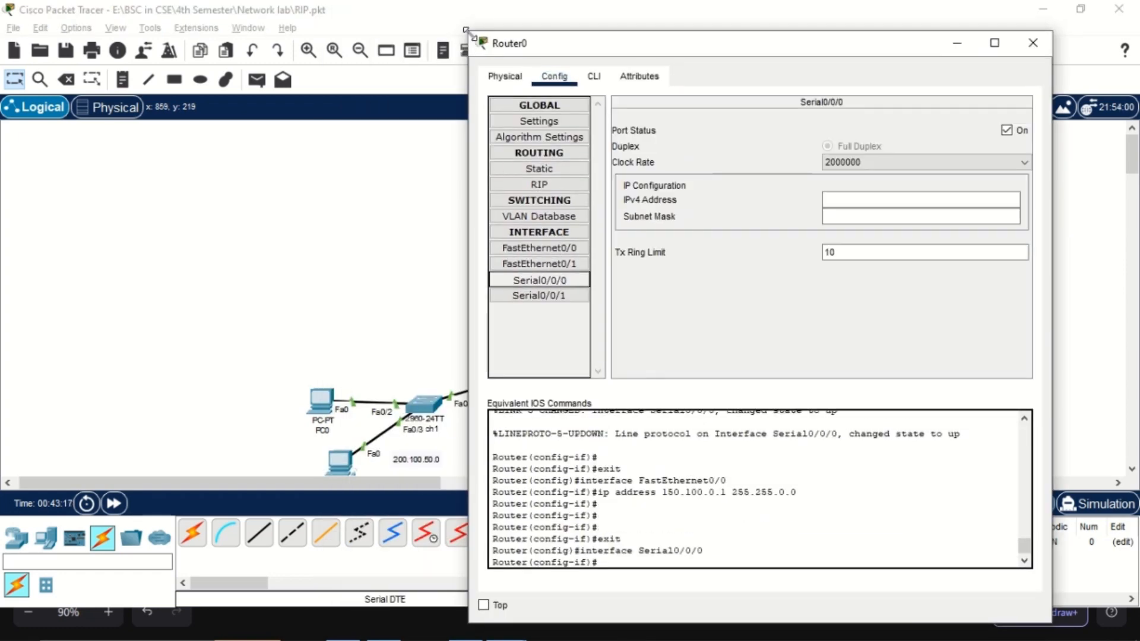
drag(532, 43, 786, 81)
drag(1066, 237, 1108, 232)
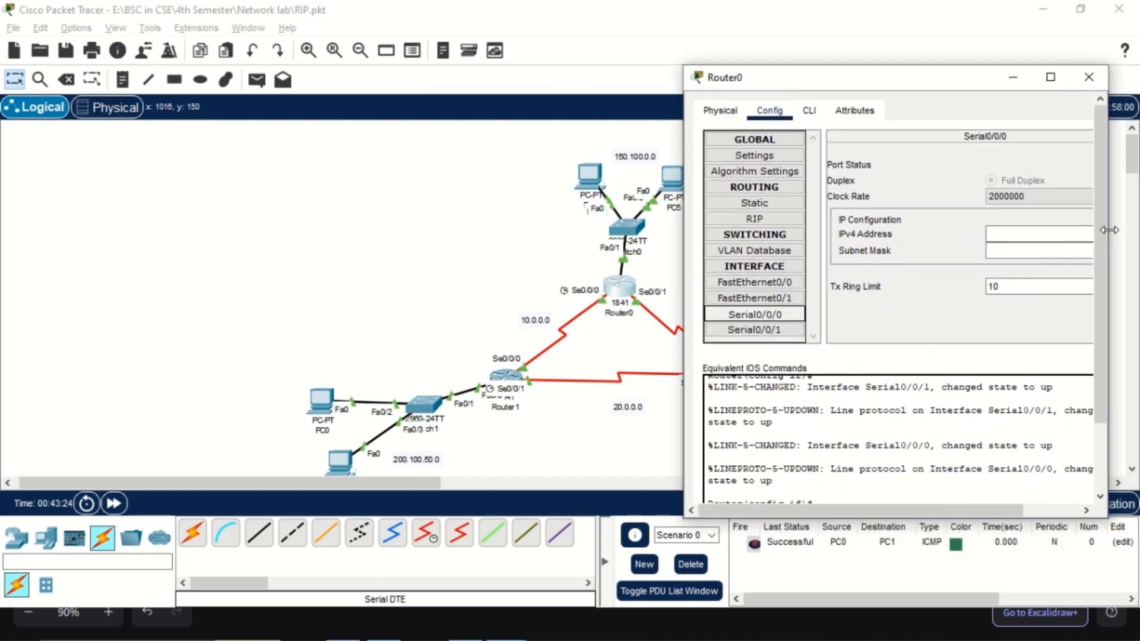
click(1028, 235)
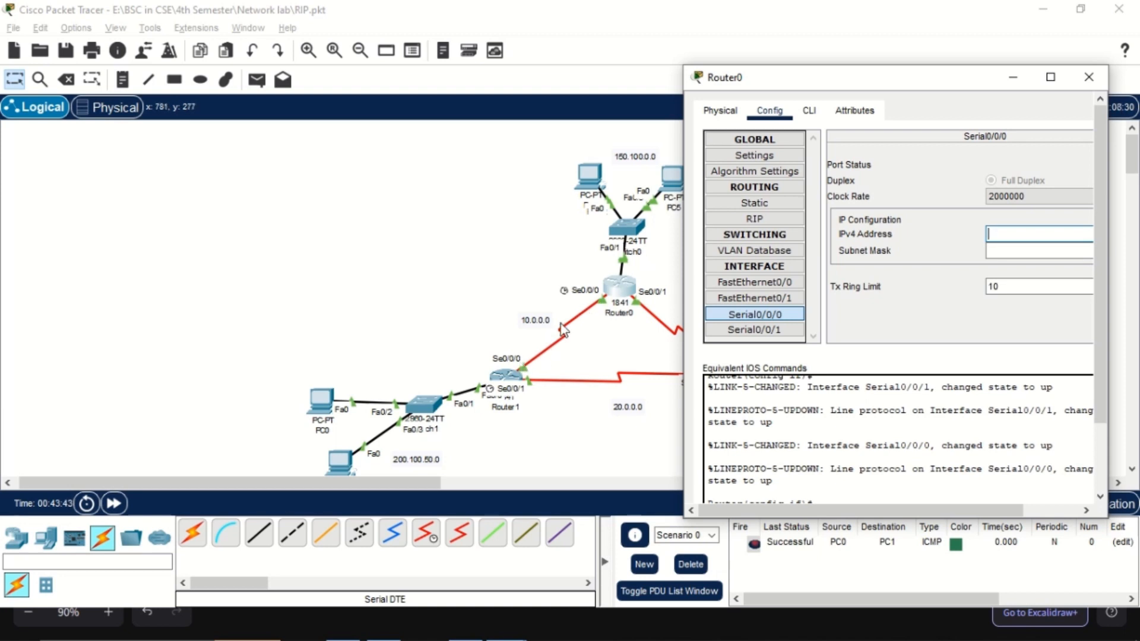
drag(849, 77, 797, 76)
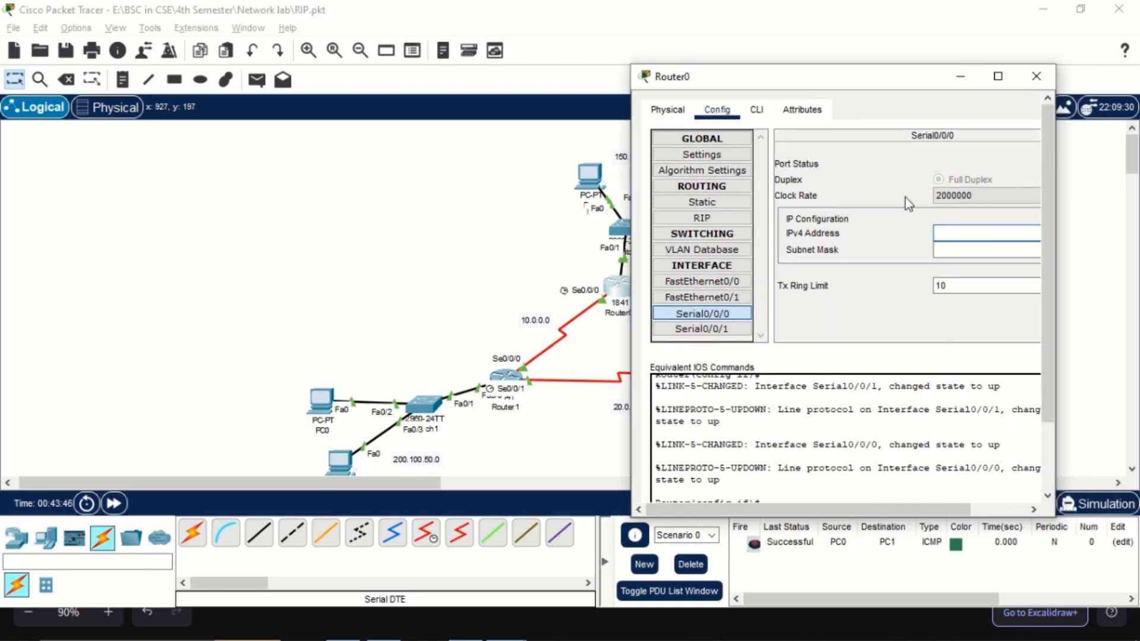
text(0)
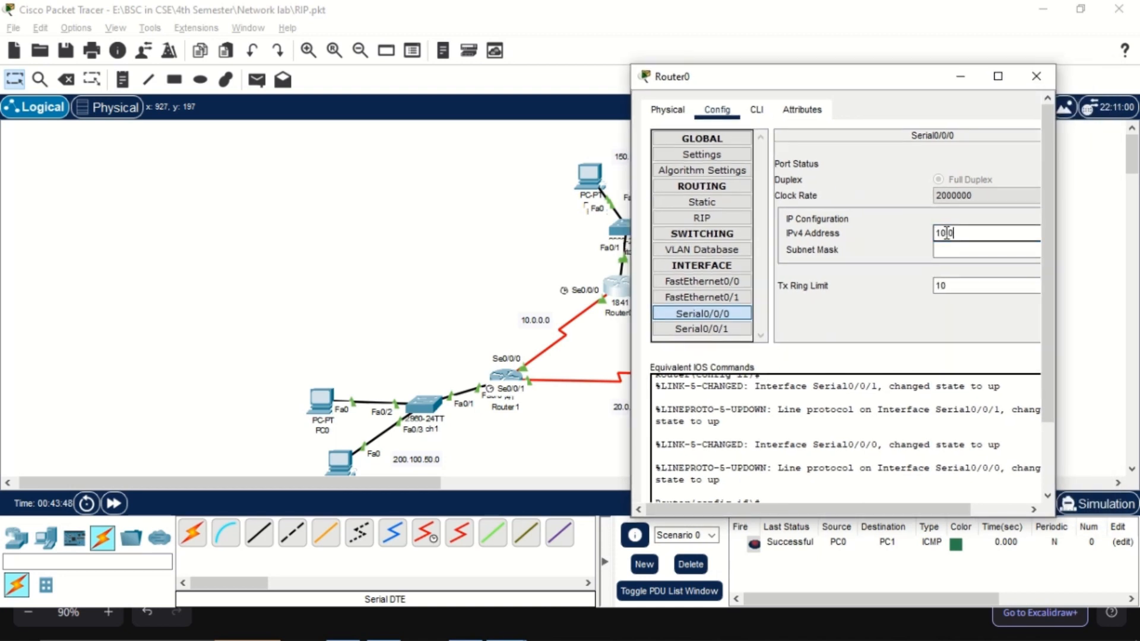
text(.0.0.1)
key(Tab)
Assign IPv4 address 50.0.0.1 with subnet mask 255.0.0.0 to Router0's Serial0/0/1 interface and close the router's window
click(701, 328)
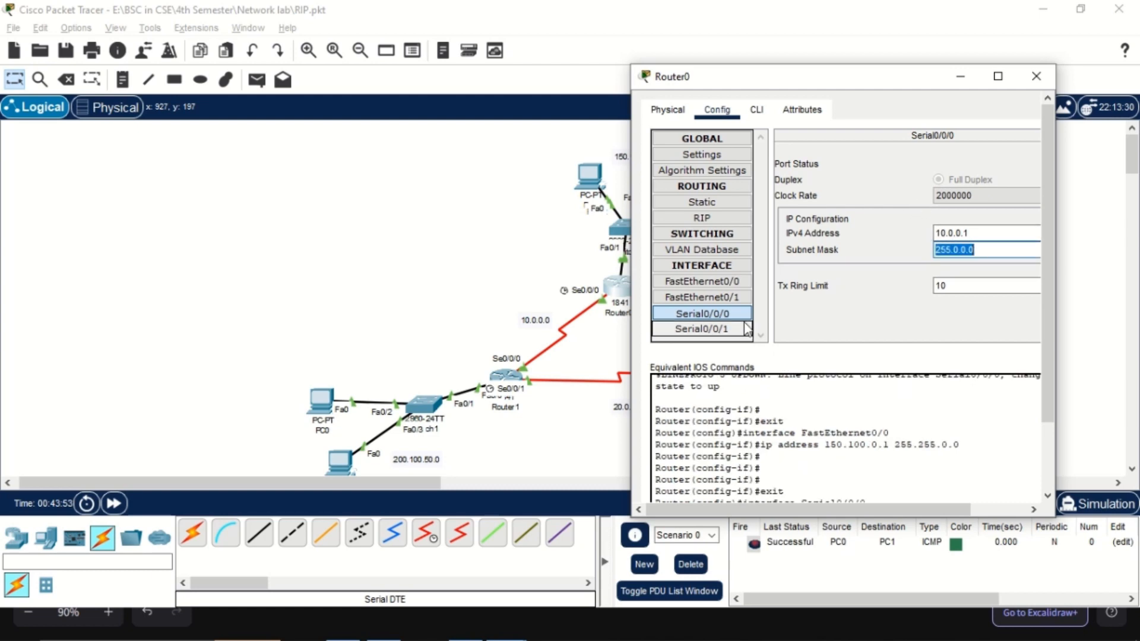
drag(824, 83, 340, 61)
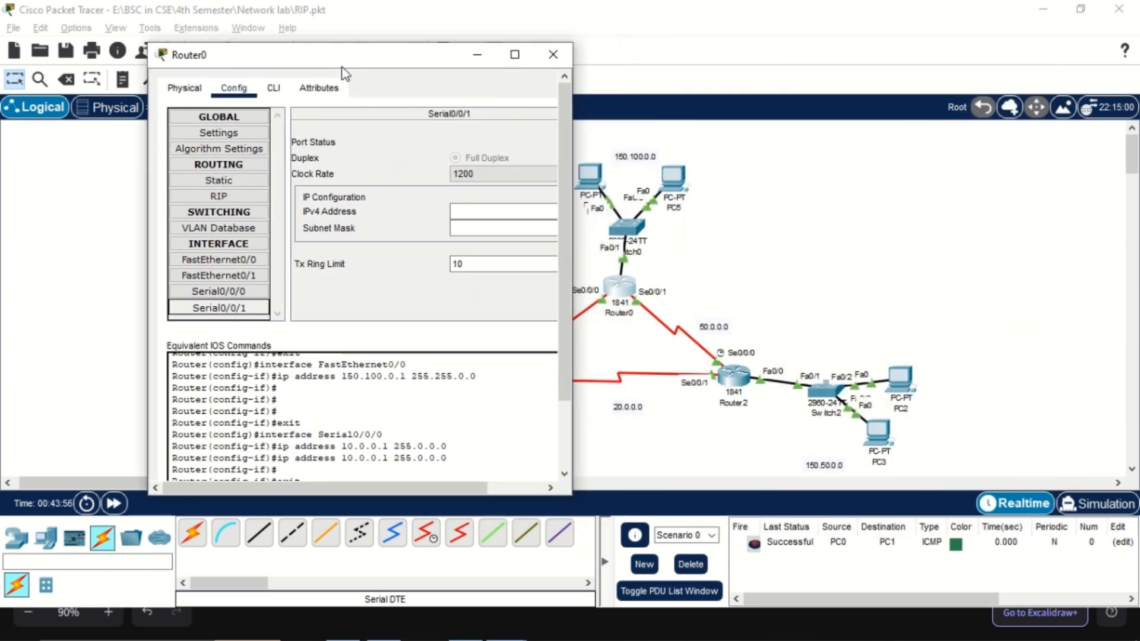
click(496, 211)
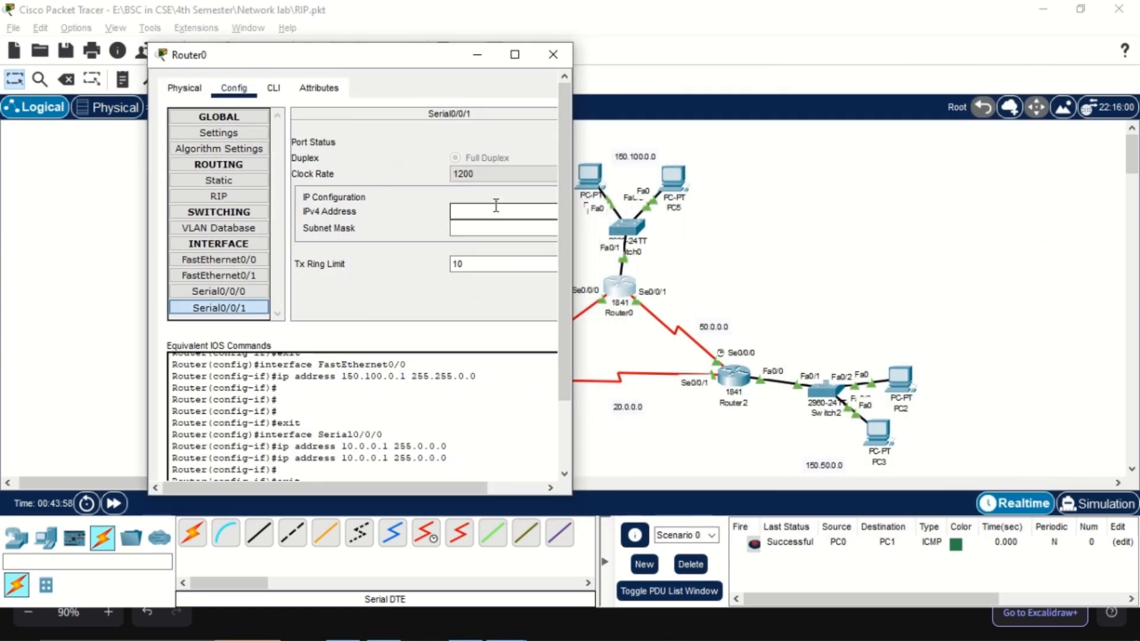
text(50.0.0.1)
key(Tab)
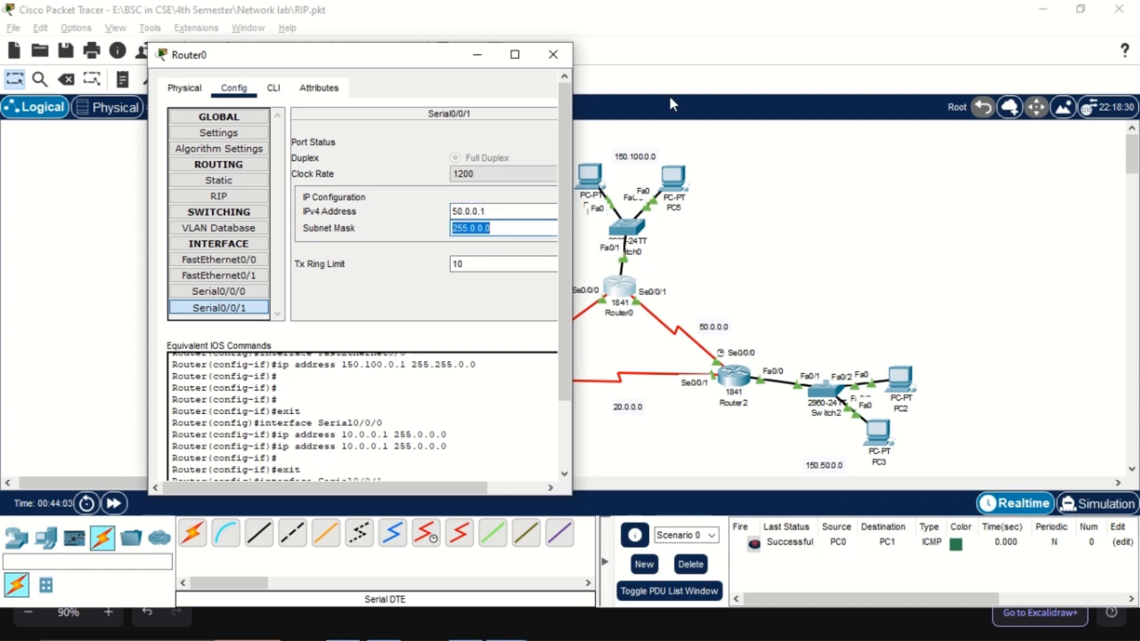
click(553, 57)
Open Router2's configuration, move its window clear of the routers, and assign 50.0.0.2 with mask 255.0.0.0 to Serial0/0/0
scroll(722, 254, down, 1)
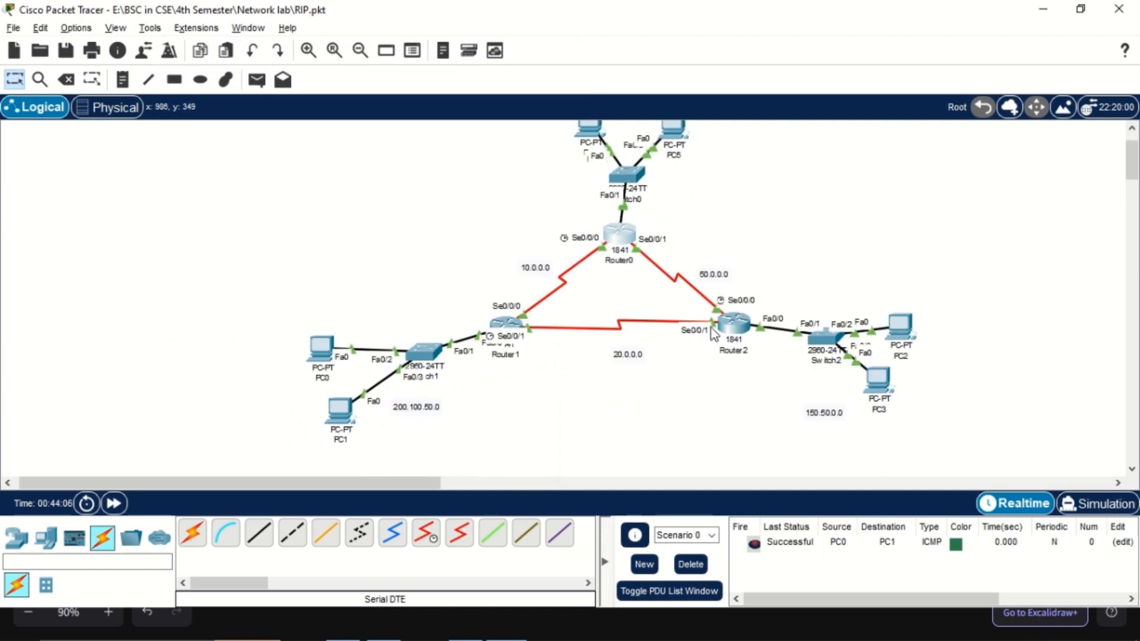
click(731, 327)
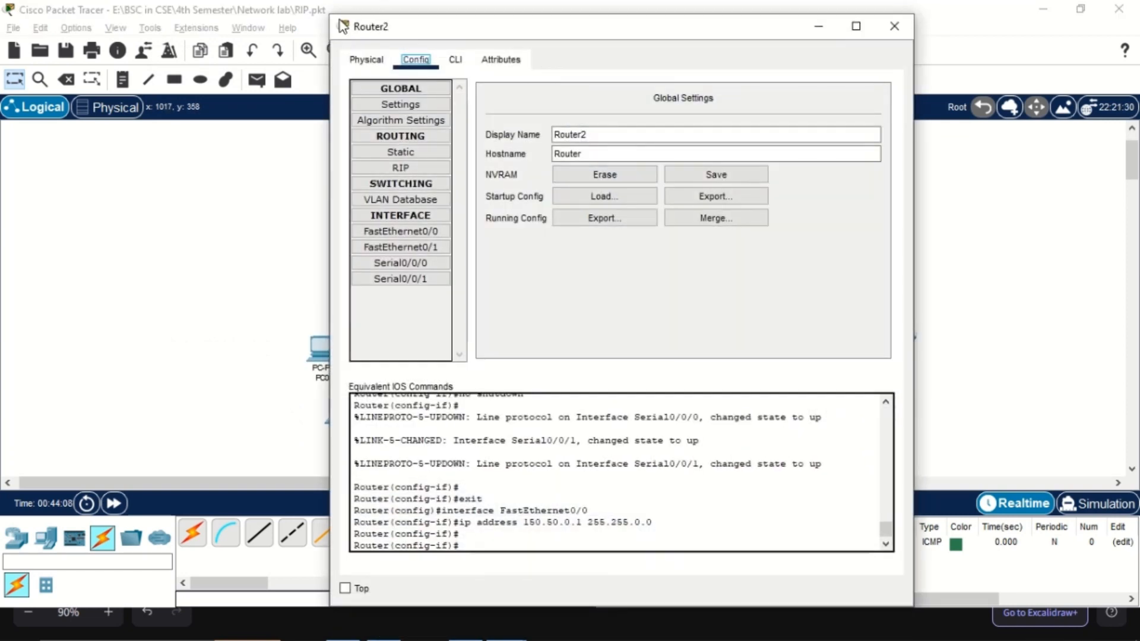
drag(329, 15, 515, 130)
click(586, 378)
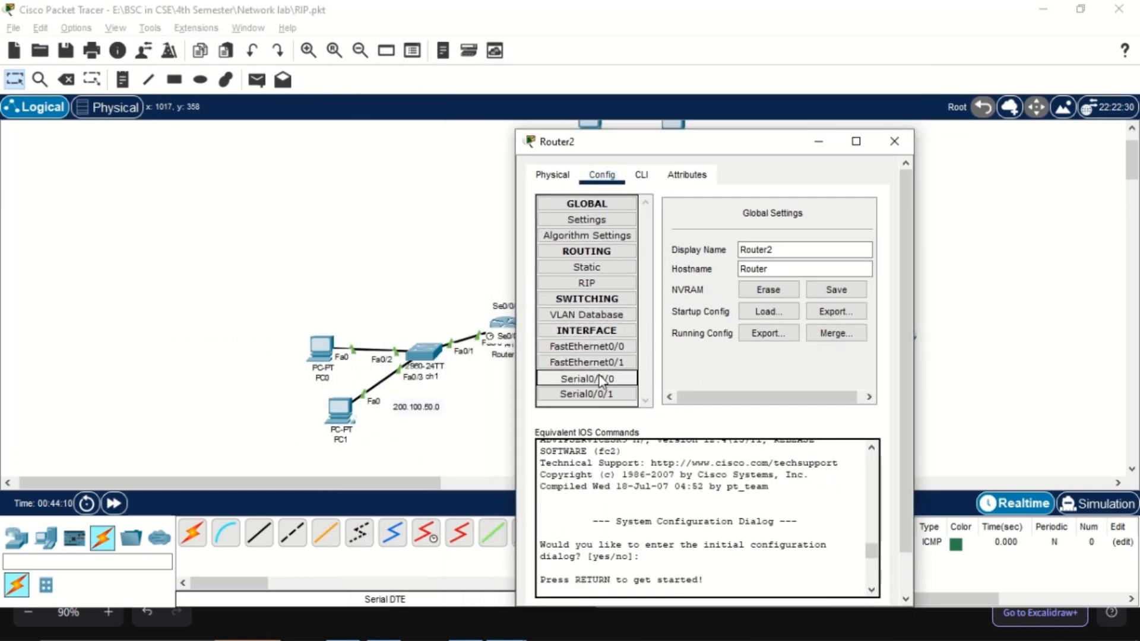
drag(681, 159, 182, 65)
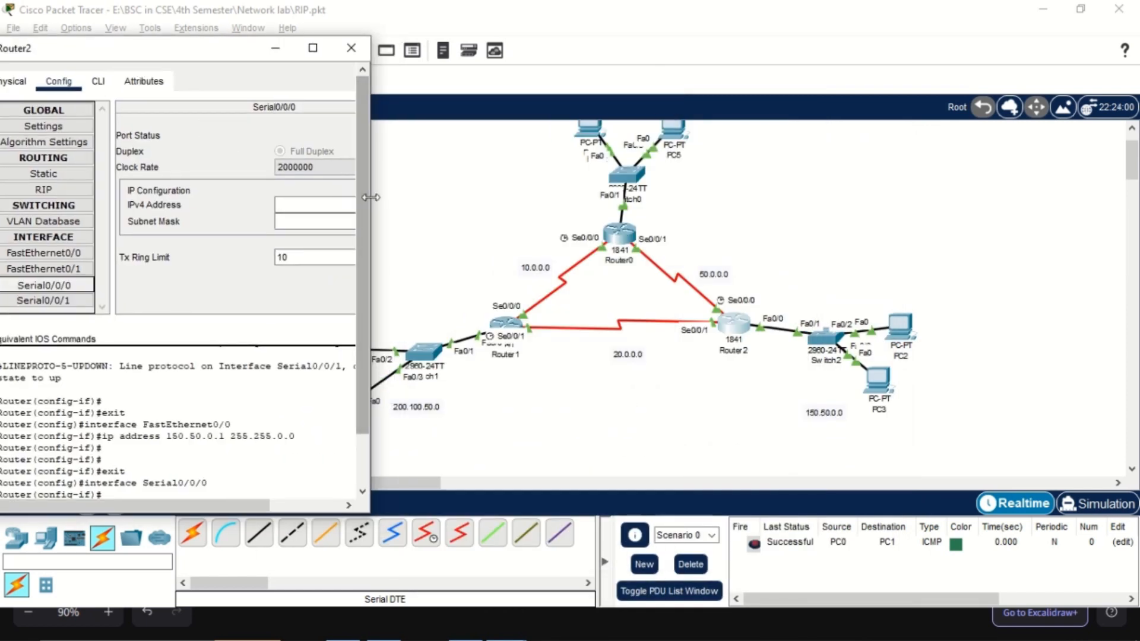
click(389, 204)
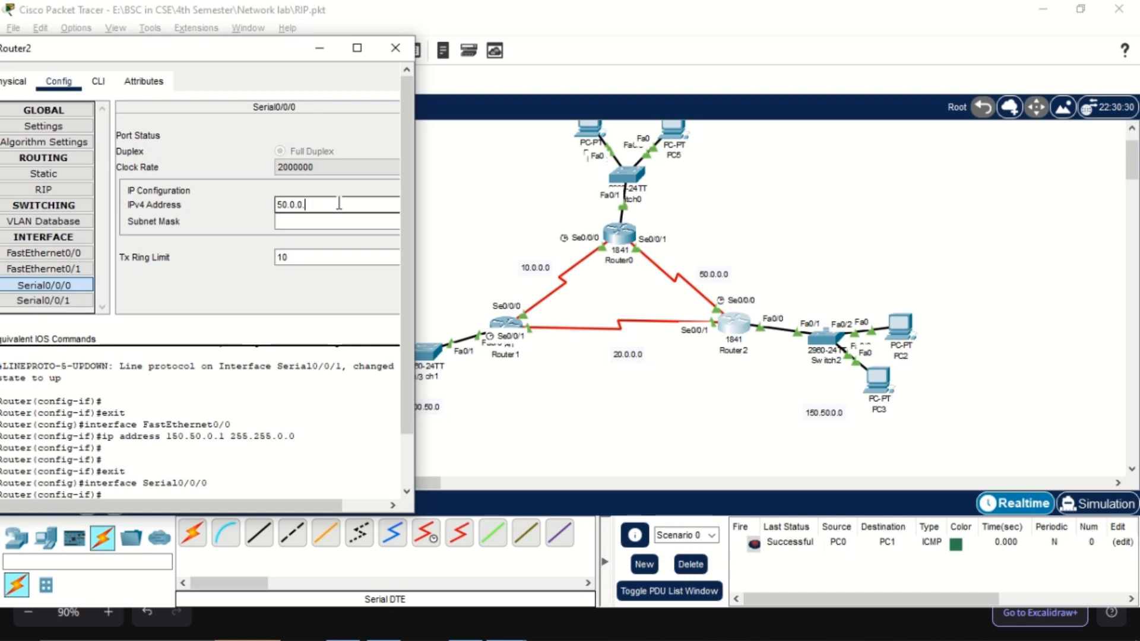
text(2)
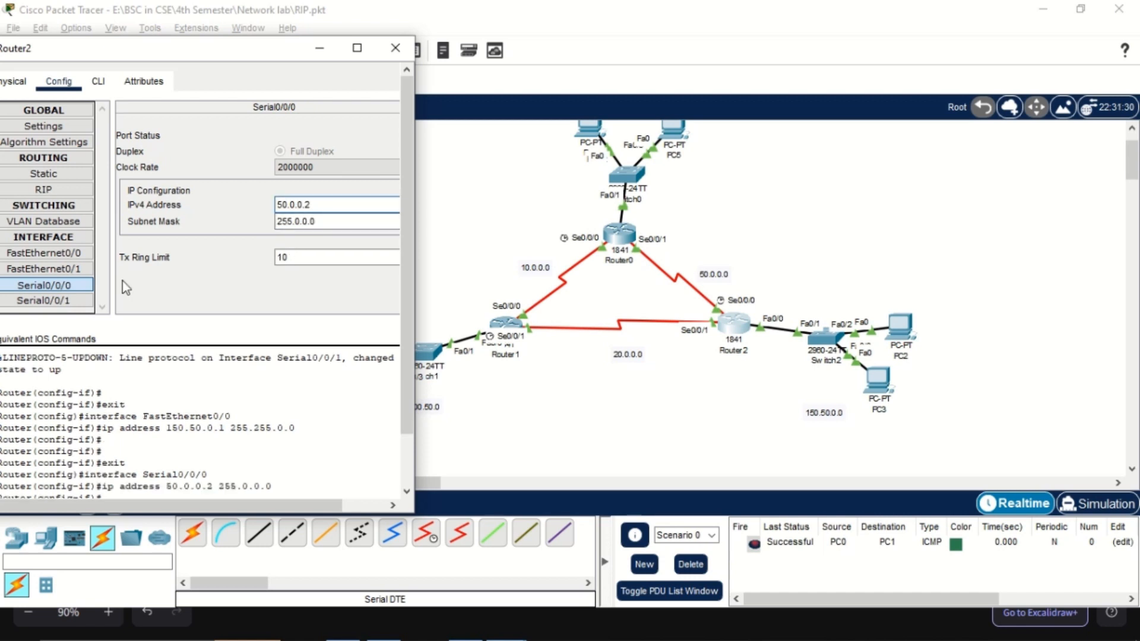
Assign IPv4 address 20.0.0.2 with subnet mask 255.0.0.0 to Router2's Serial0/0/1 interface and close the router's window
click(57, 301)
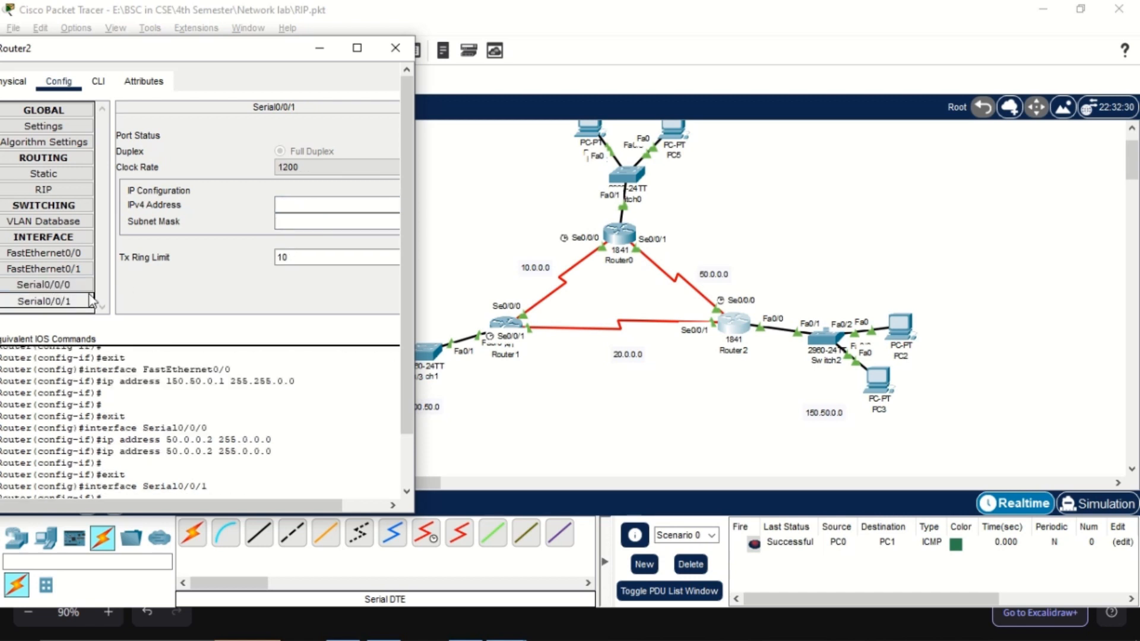
click(298, 212)
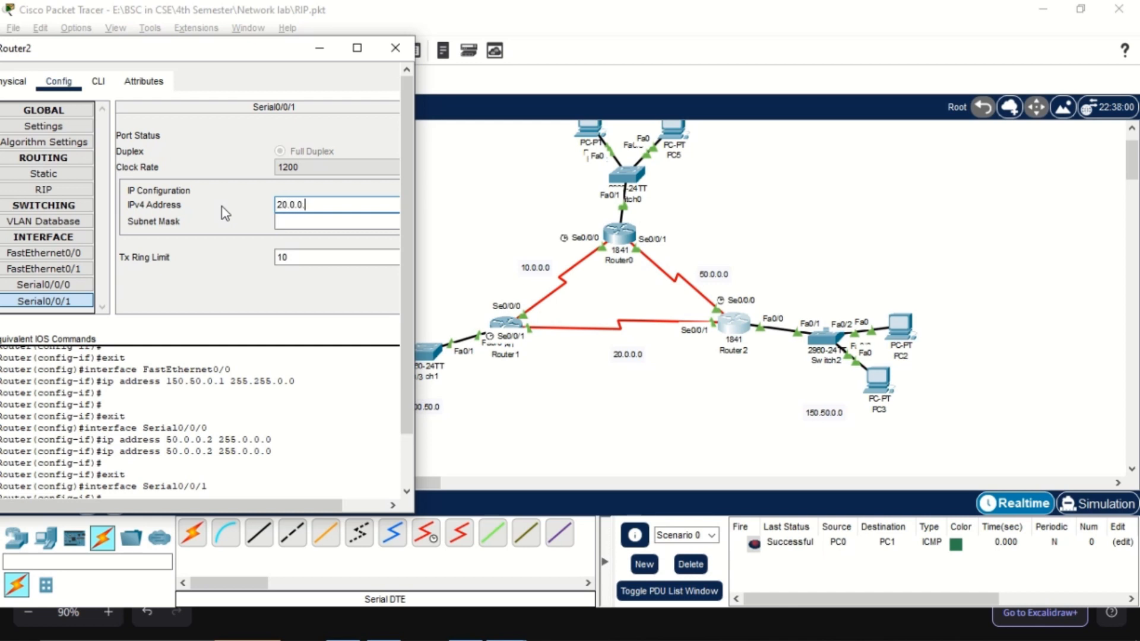
key(Tab)
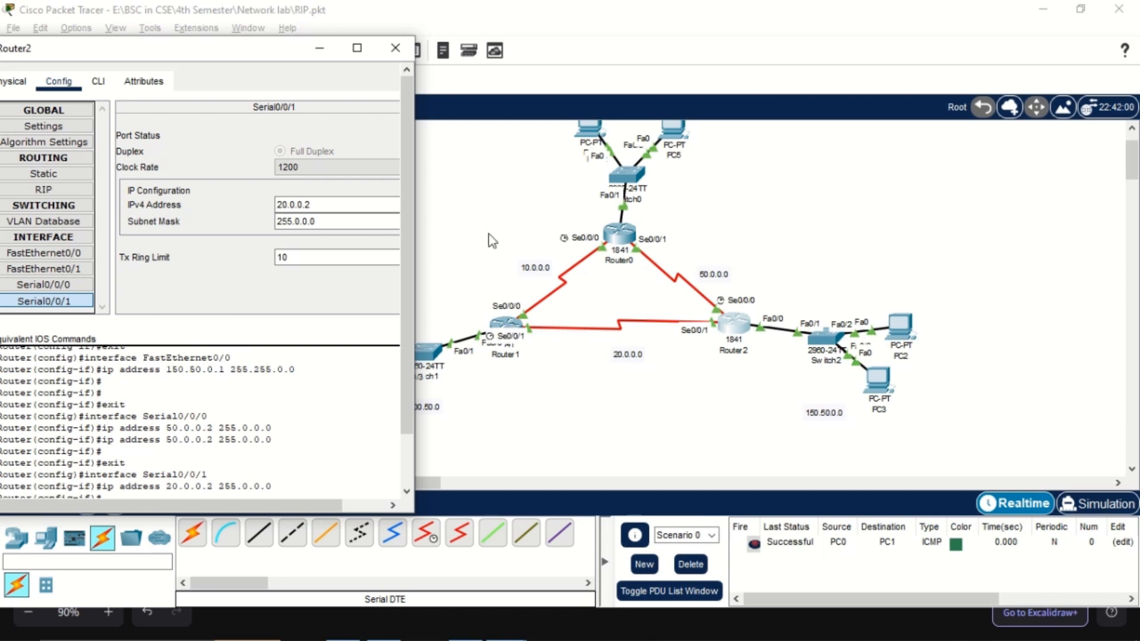
click(395, 47)
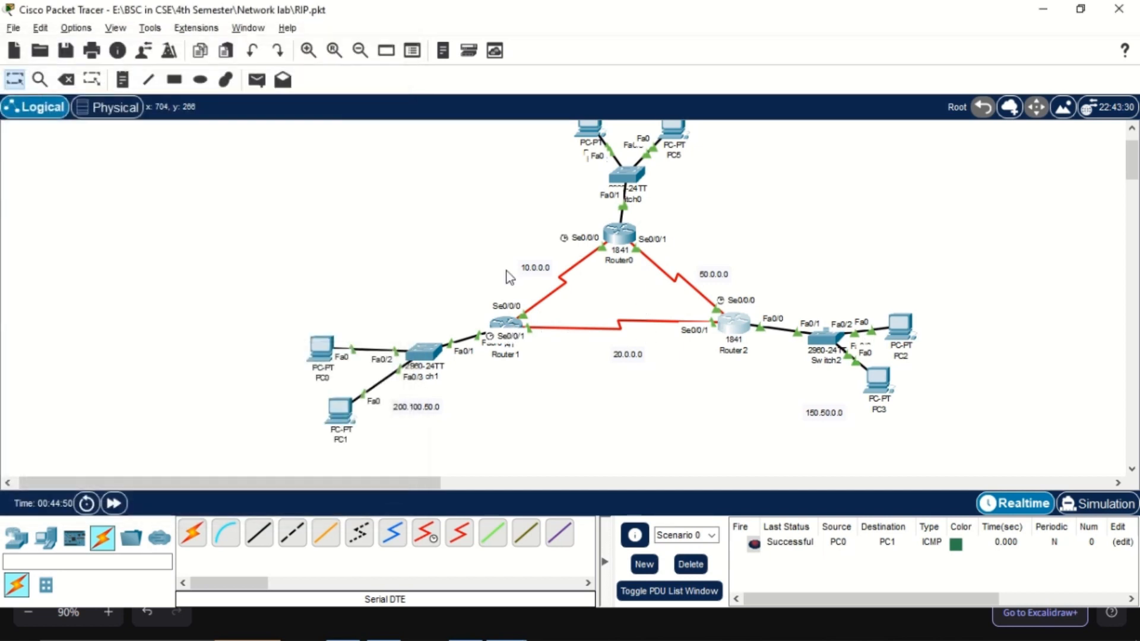
Open Router1's configuration, resize and move its window clear of the 10.0.0.0 link, and assign 10.0.0.2 with mask 255.0.0.0 to Serial0/0/0
click(506, 326)
drag(511, 65, 759, 39)
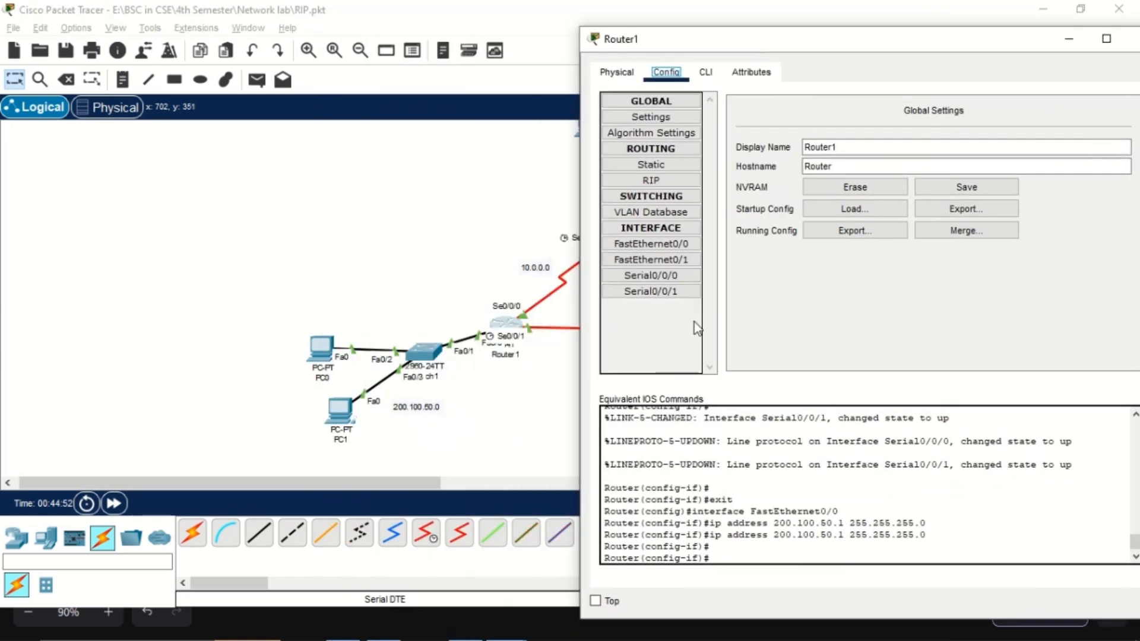
click(651, 277)
drag(581, 27, 775, 98)
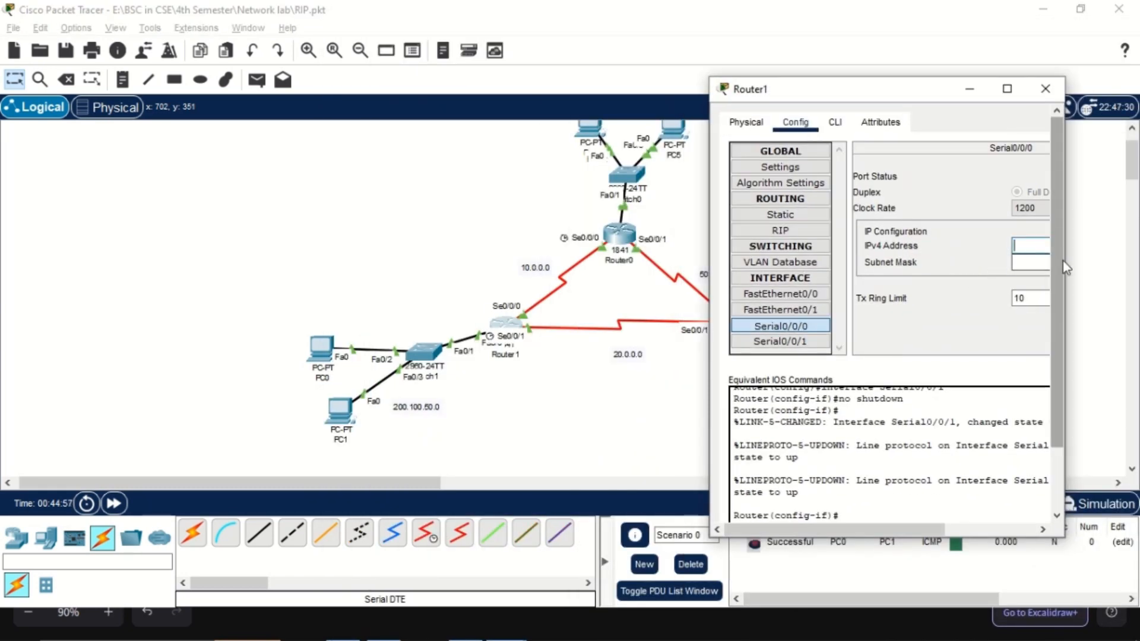
drag(1063, 262, 1136, 261)
click(1052, 246)
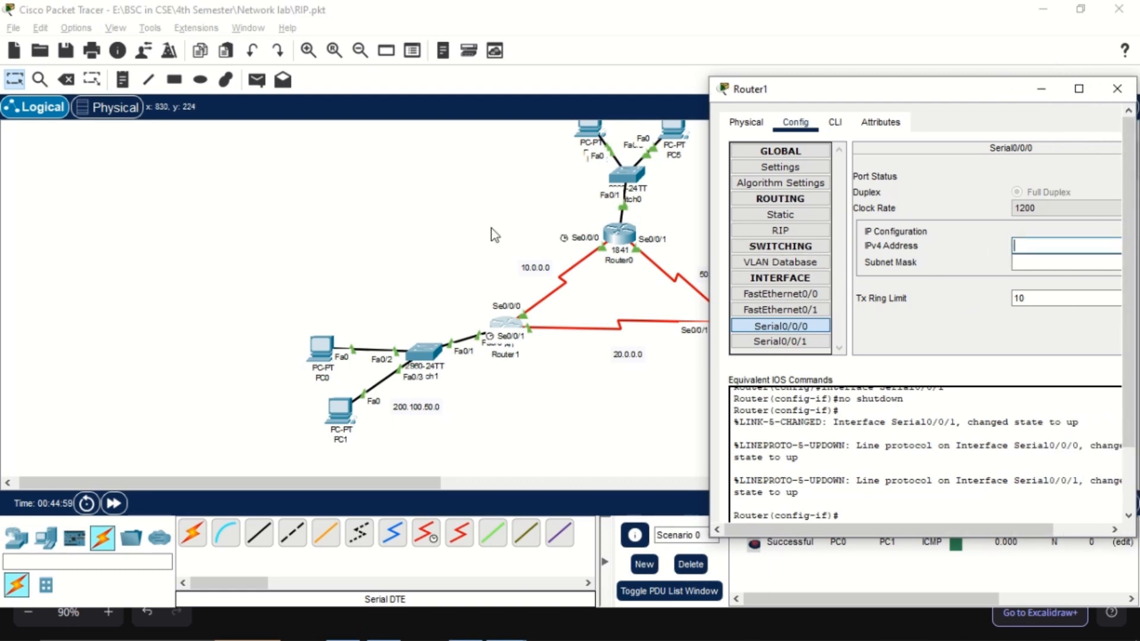
text(10.0.0.2)
key(Return)
Assign IPv4 address 20.0.0.1 with subnet mask 255.0.0.0 to Router1's Serial0/0/1 interface and close the router's window
click(780, 342)
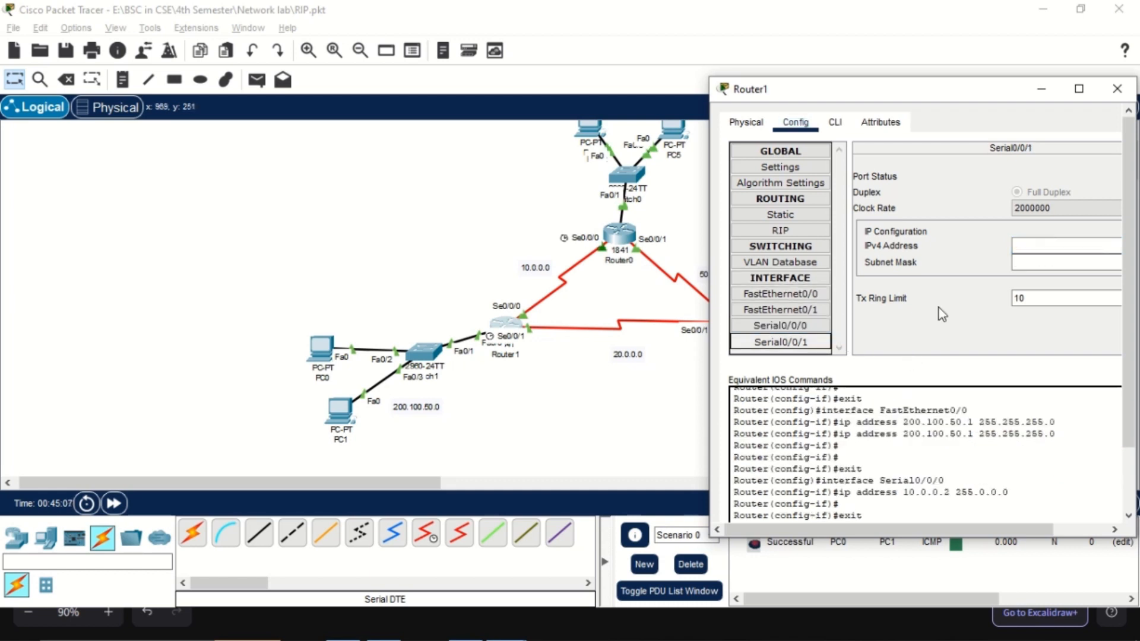
click(1029, 246)
text(20.)
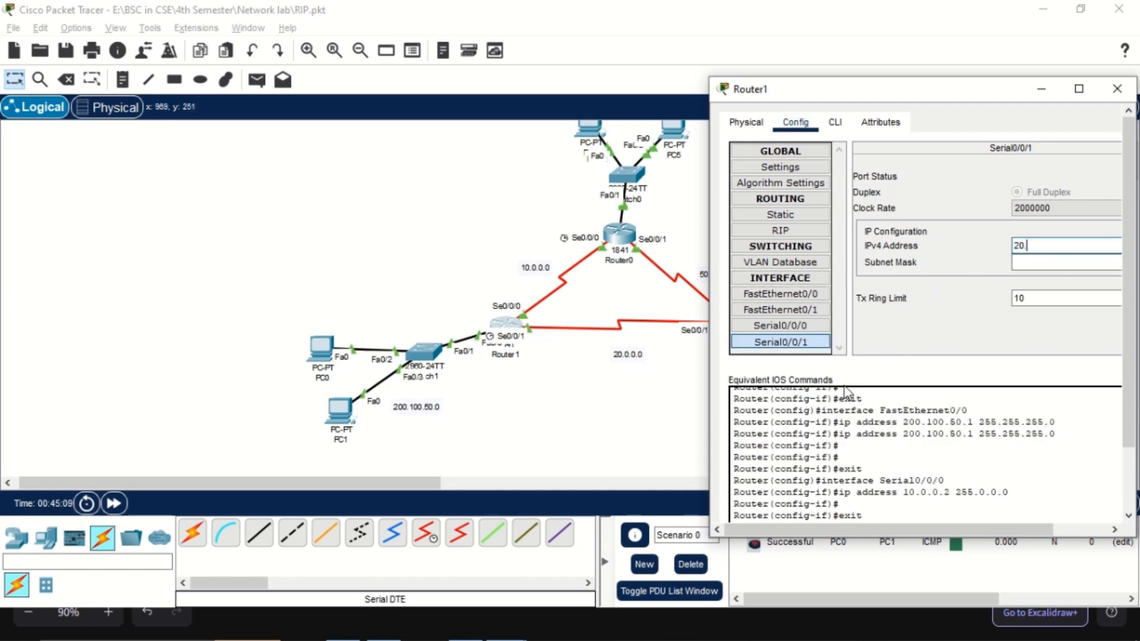
text(0.0.1)
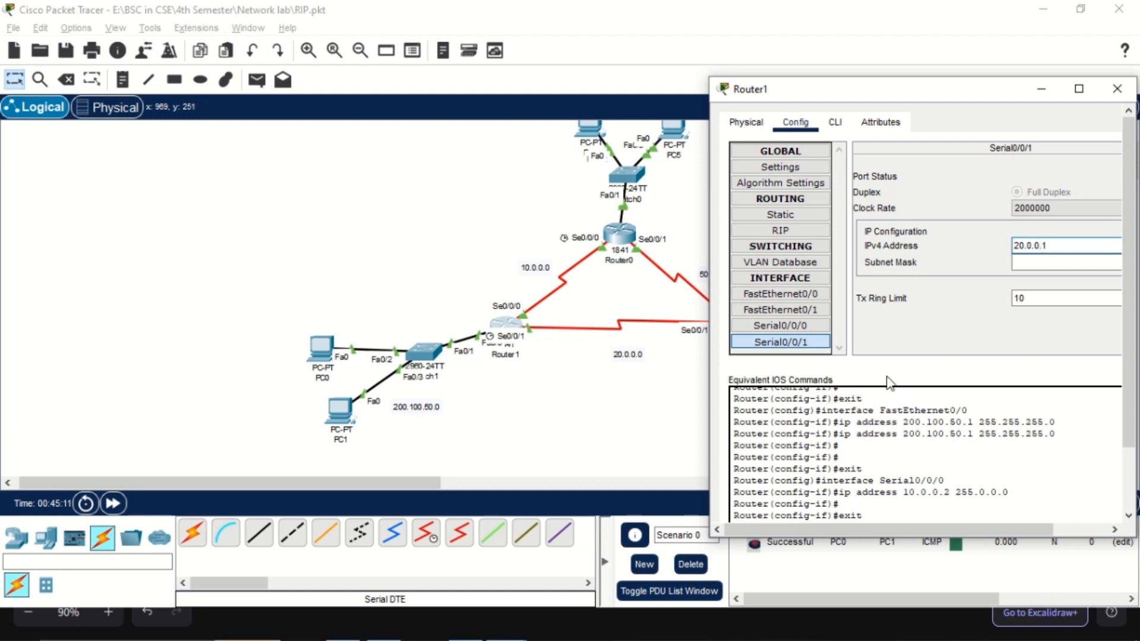
key(Return)
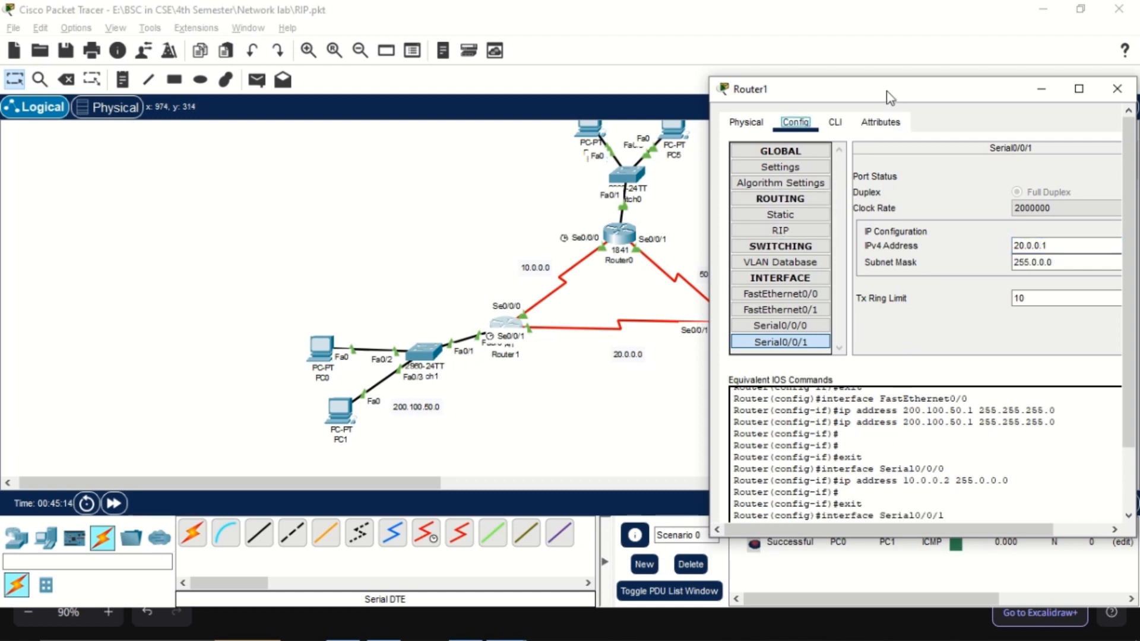
drag(890, 98, 782, 96)
click(1009, 86)
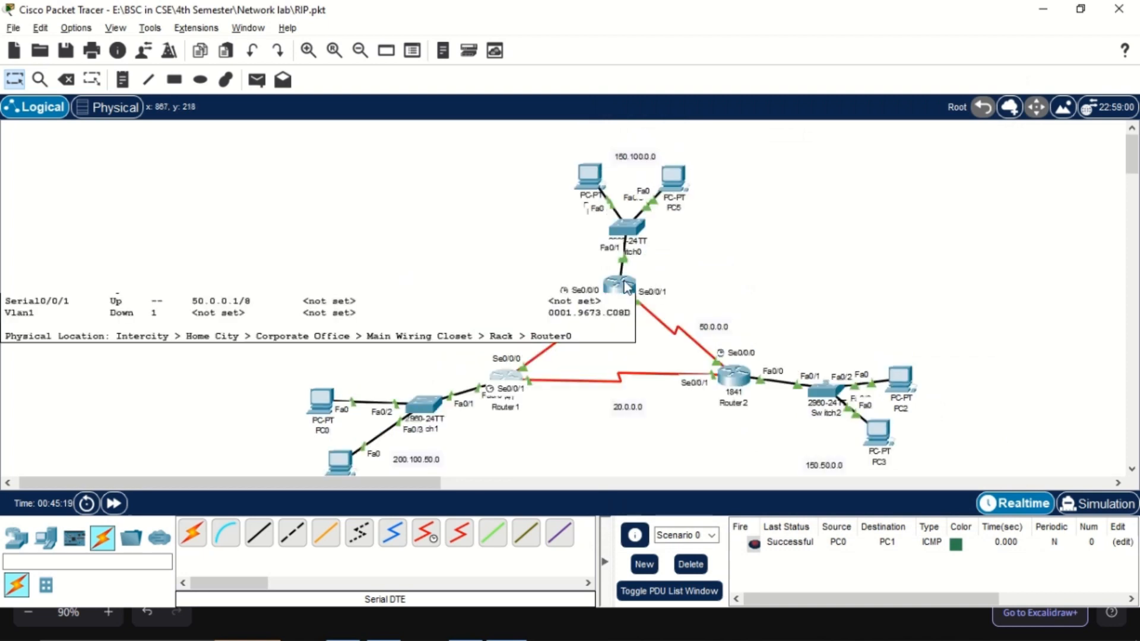
Open Router0's RIP routing settings, shrink and move the window clear of the routers, and enter the 150.100.0.0 network address
click(617, 285)
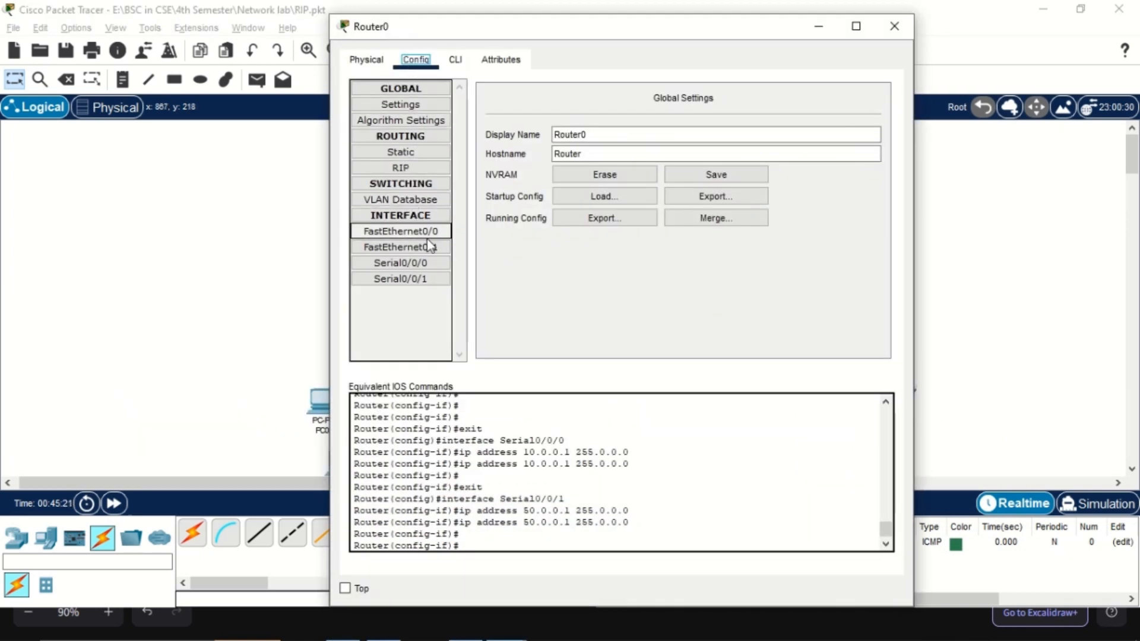
click(402, 168)
drag(687, 41, 546, 92)
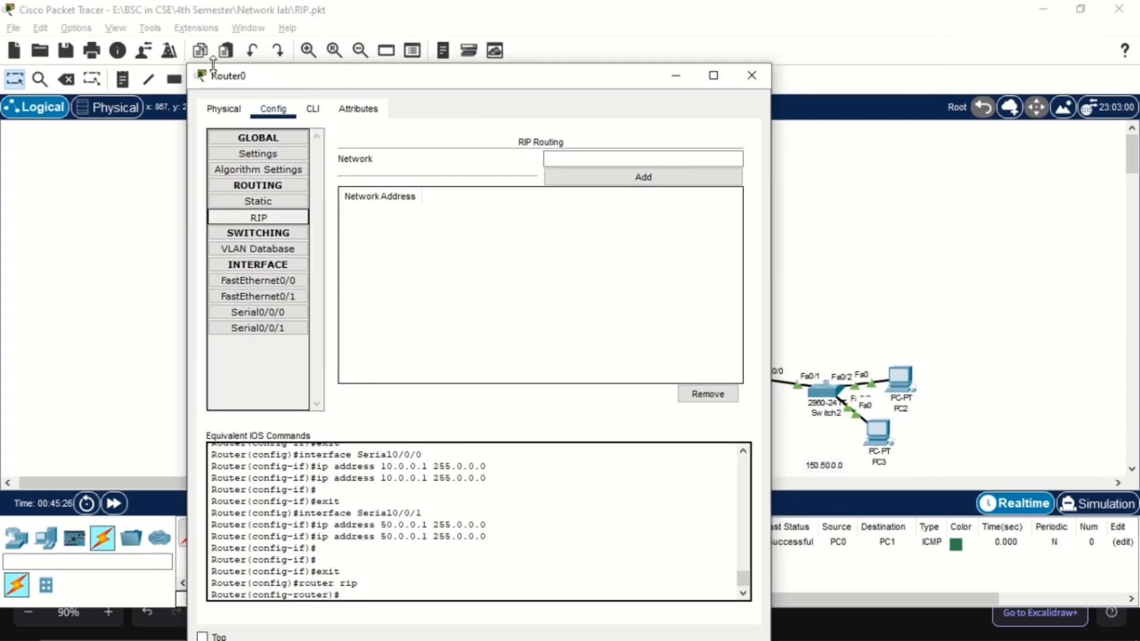
drag(184, 63, 247, 223)
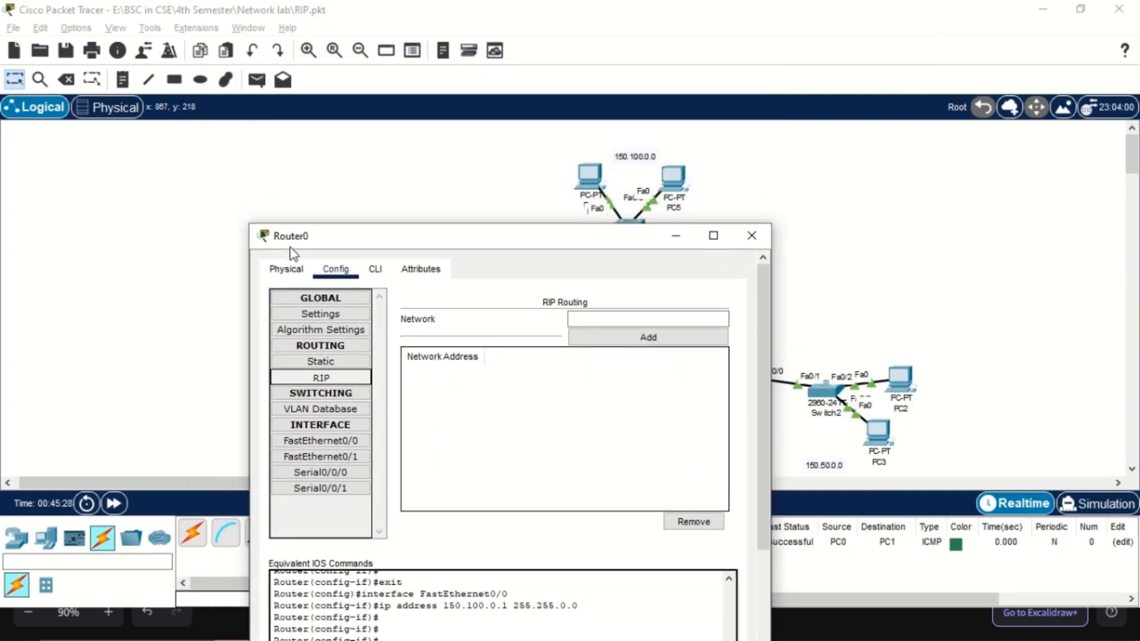
drag(349, 238, 107, 160)
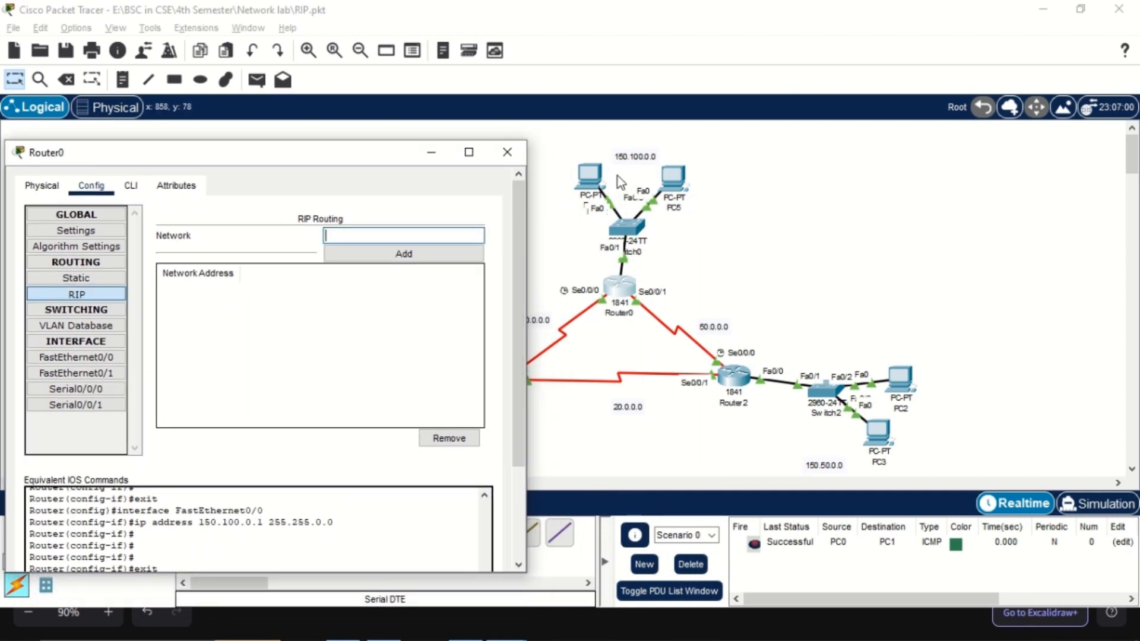
click(386, 233)
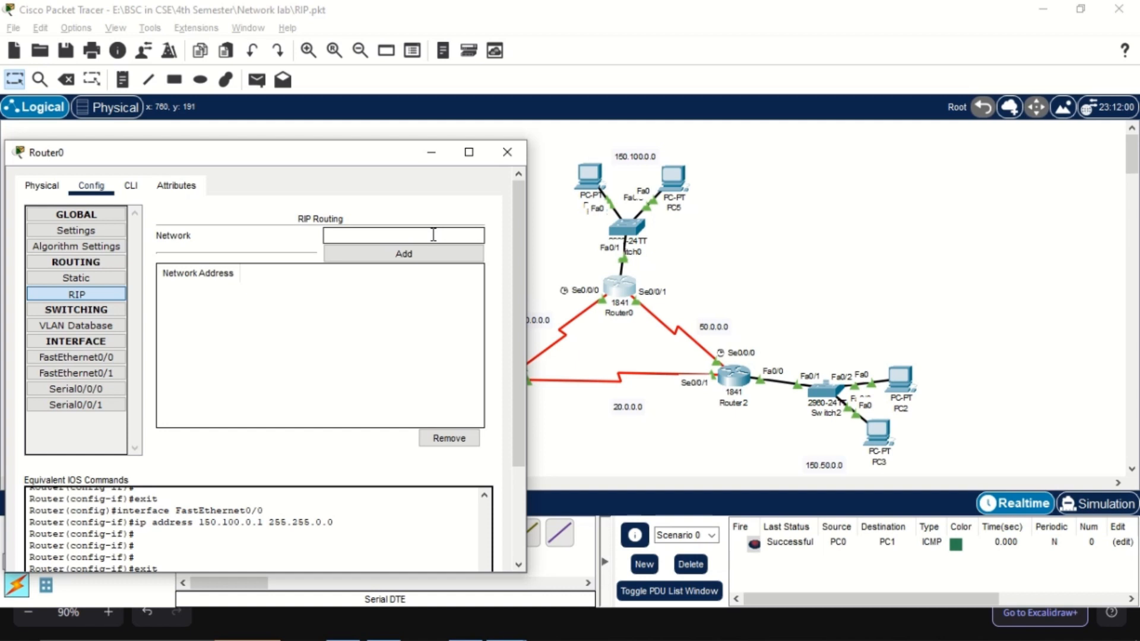
text(150.100.0.0)
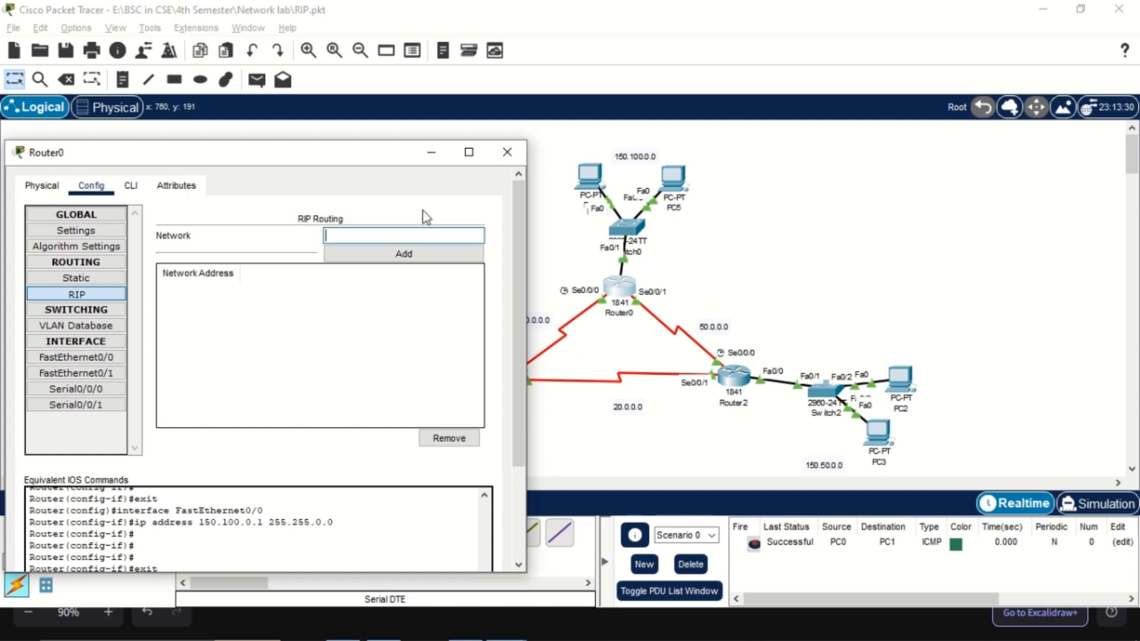
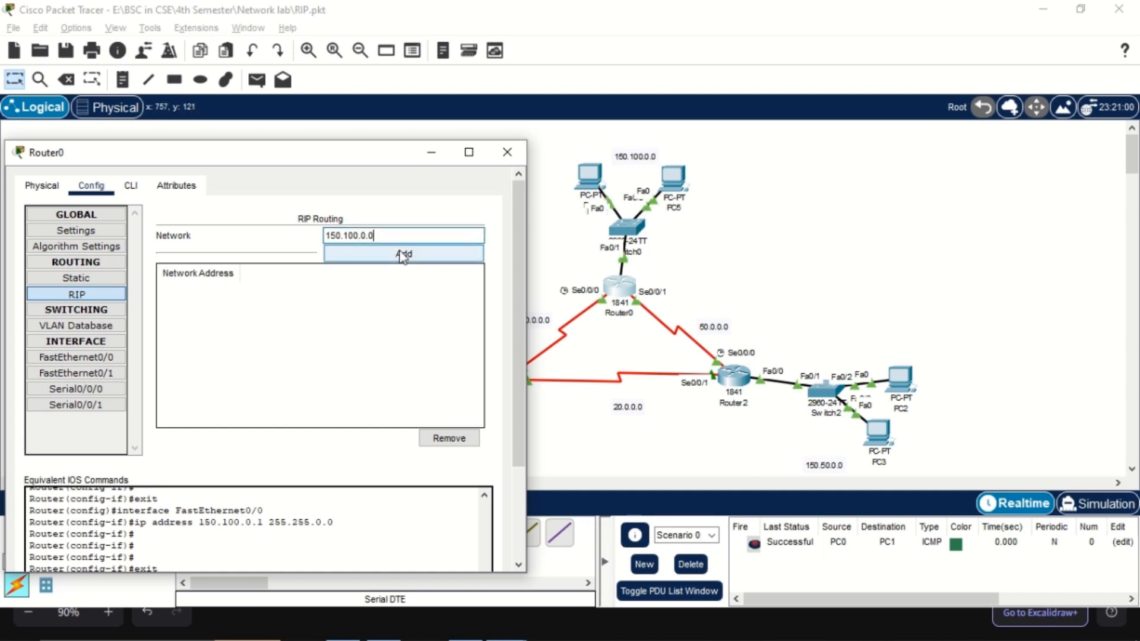
Add the entered 150.100.0.0 network and the 50.0.0.0 network to Router0's RIP routing table
click(404, 254)
click(363, 232)
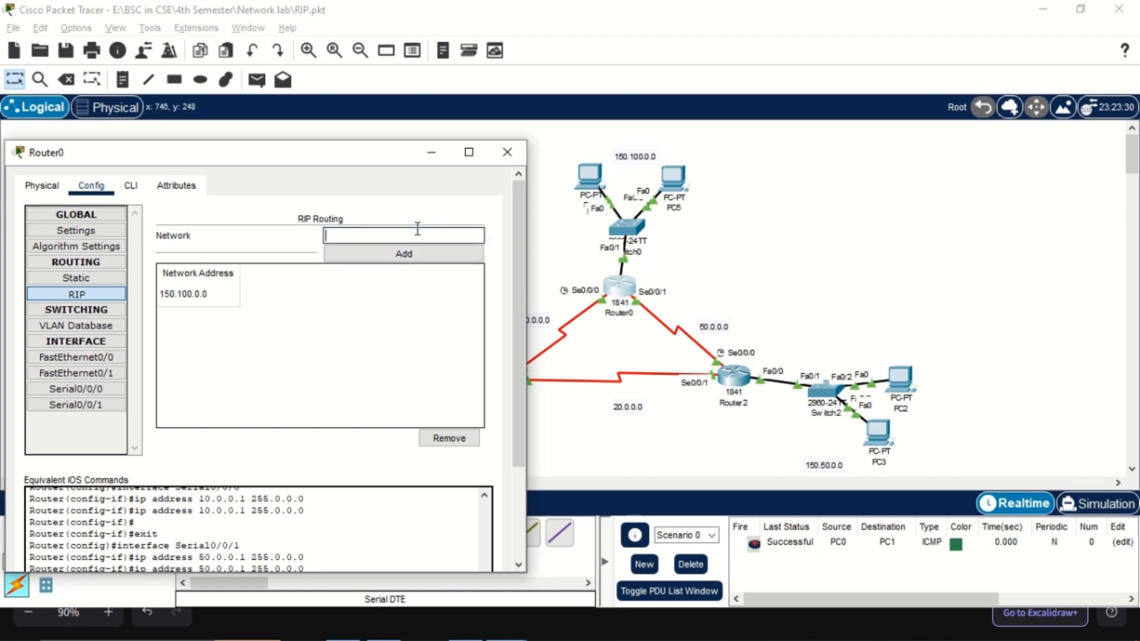
text(50.0.0.0)
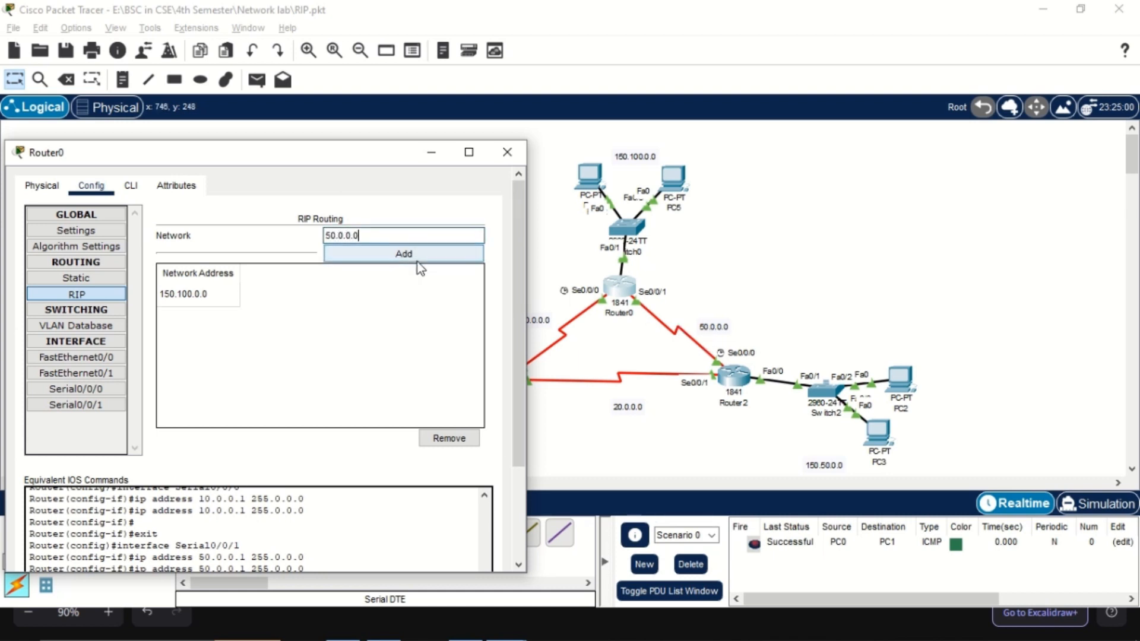
click(416, 256)
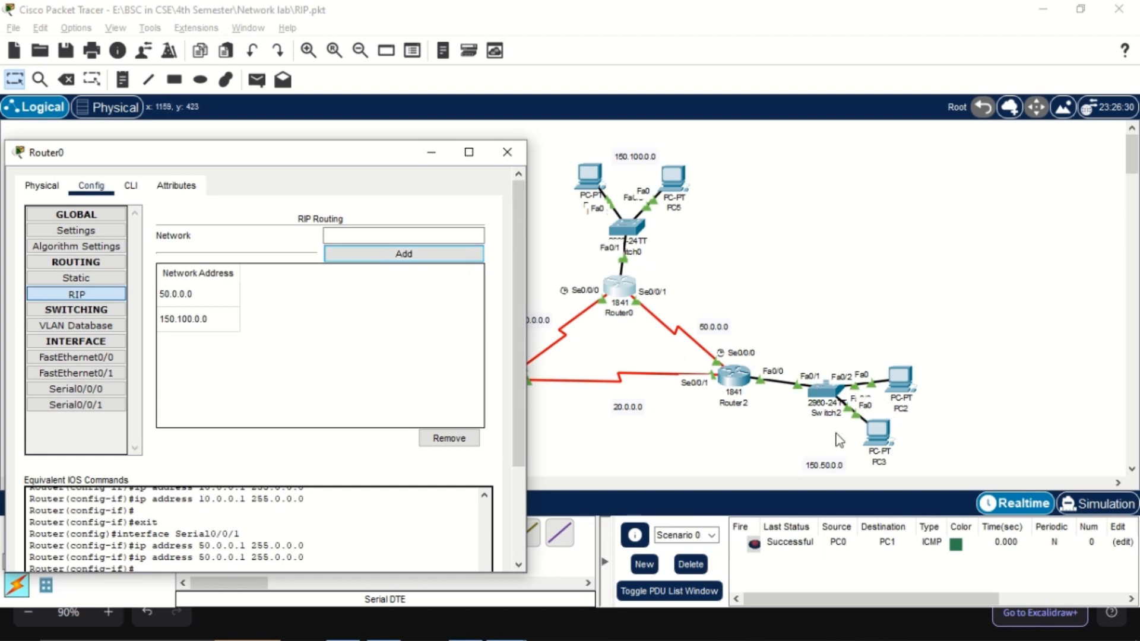
Add the 150.0.0.0 and 20.0.0.0 networks to Router0's RIP routing table
click(394, 237)
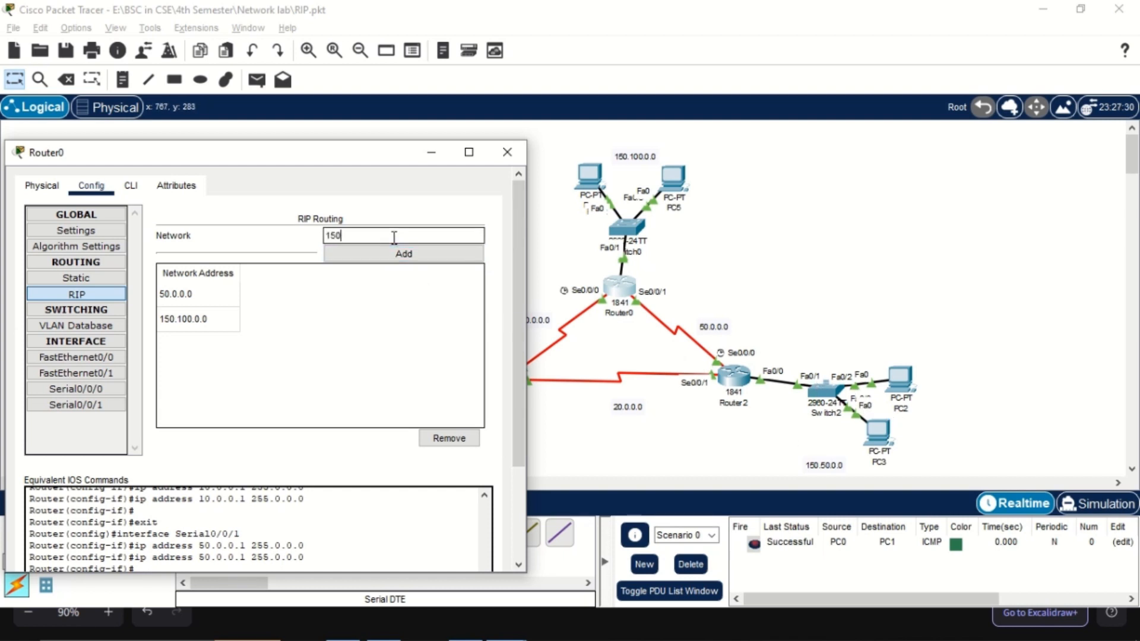
text(150.0.0.0)
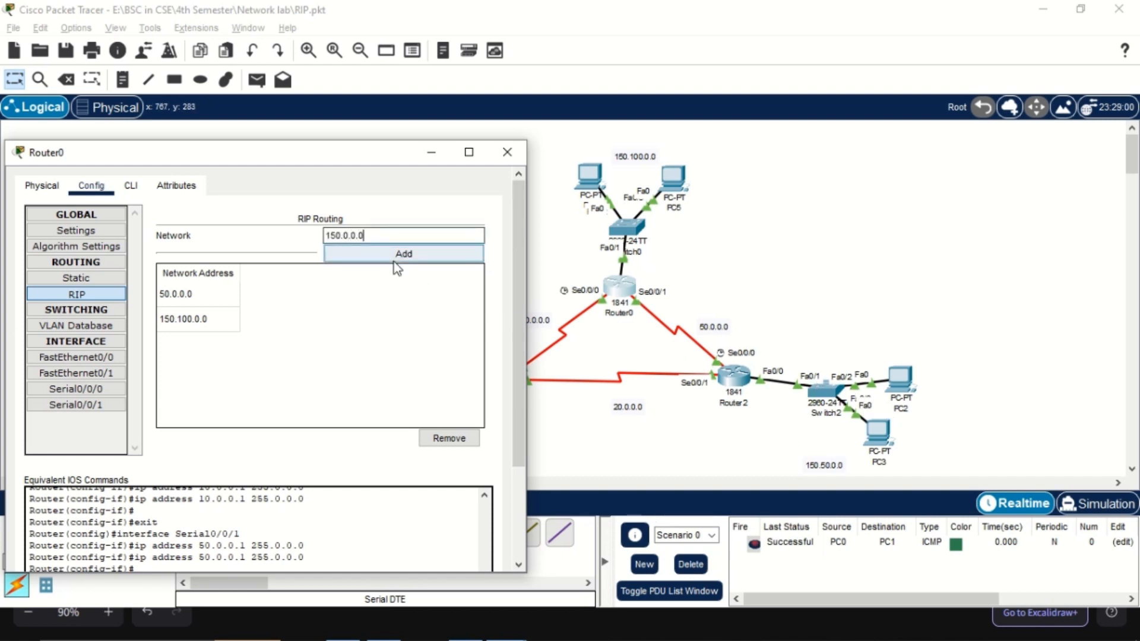
click(392, 255)
click(379, 232)
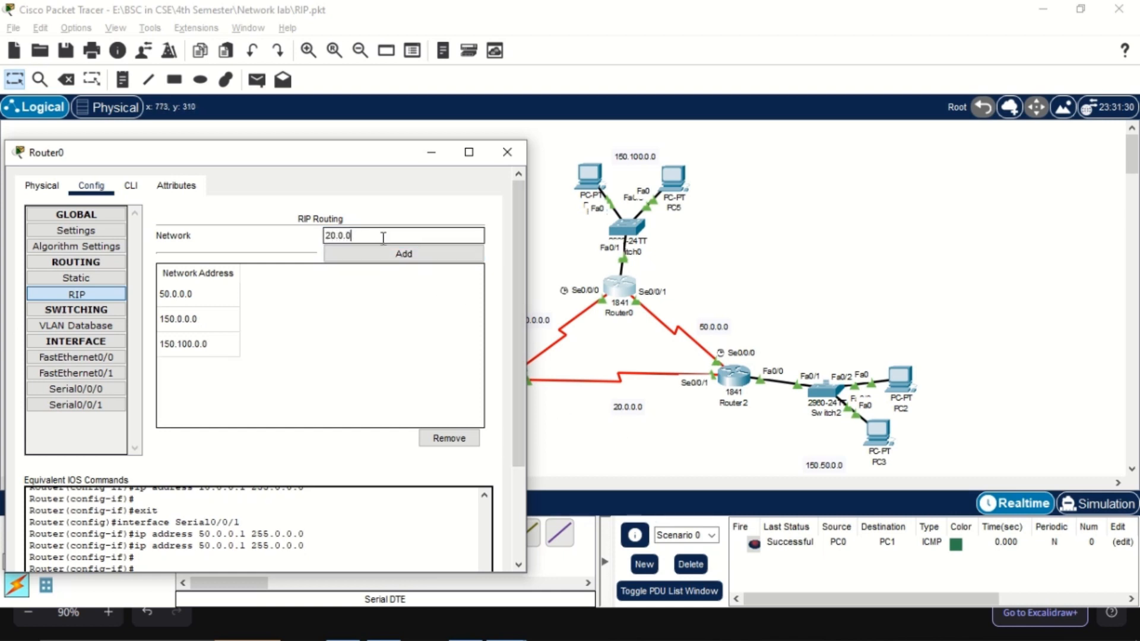
text(20.0.0.0)
click(394, 255)
Move Router0's window clear of the PC0 and PC1 network, add 200.100.50.0 to its RIP table, and close the window
drag(354, 154, 824, 185)
scroll(443, 393, down, 1)
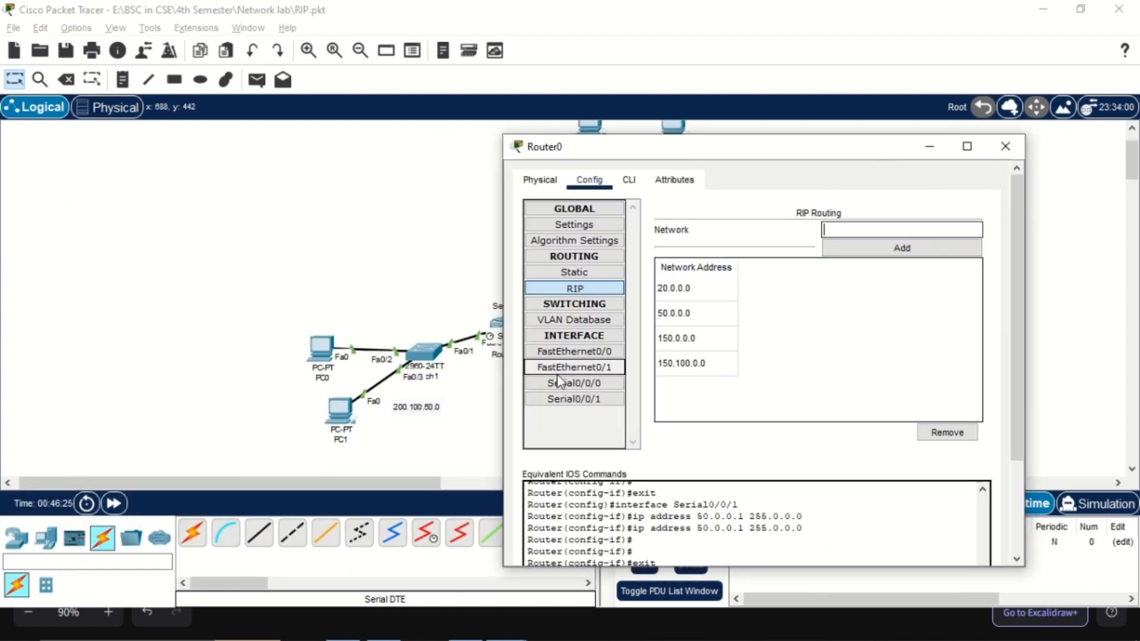
text(200.100.5)
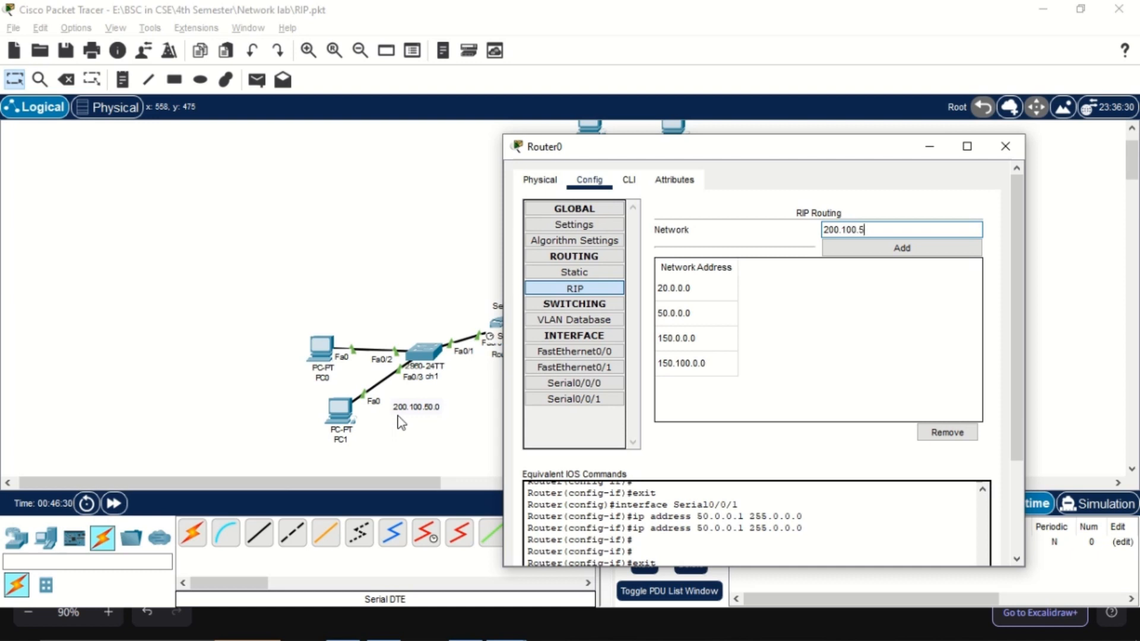
text(0.0)
click(857, 250)
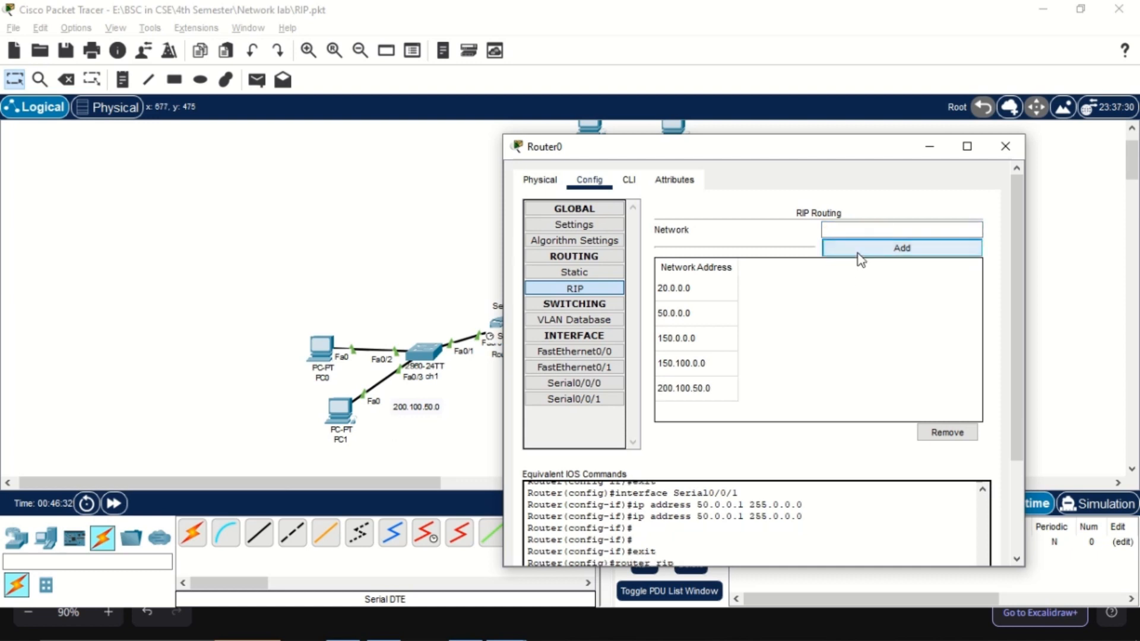
click(1005, 146)
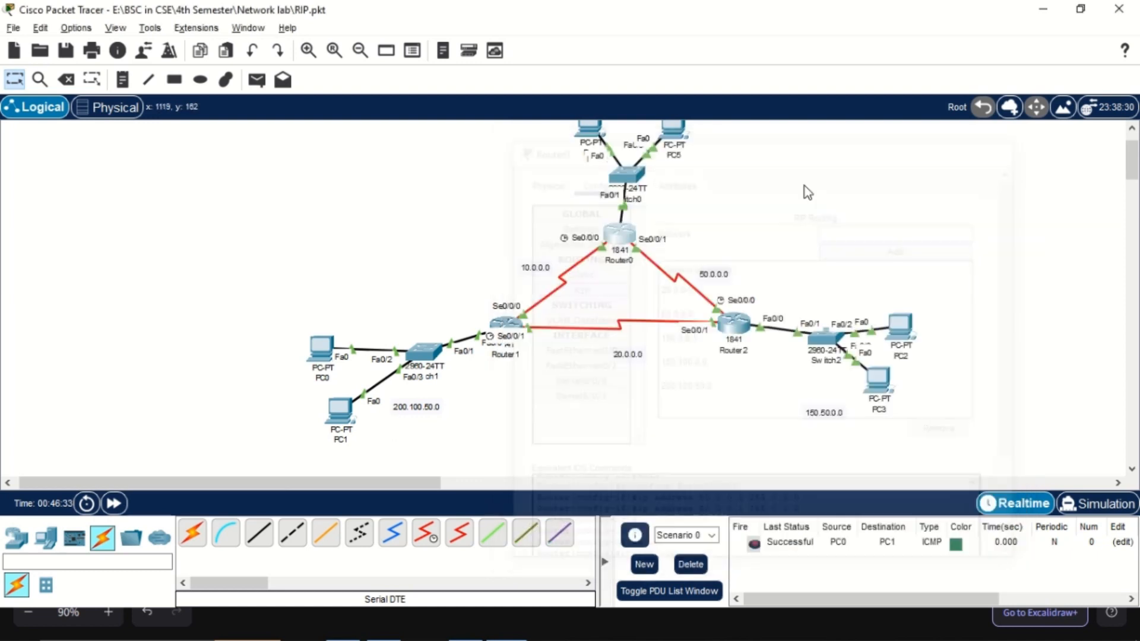
Open Router2's RIP routing settings, move the window clear of Switch2 and its PCs, and add the 150.50.0.0 network
click(736, 320)
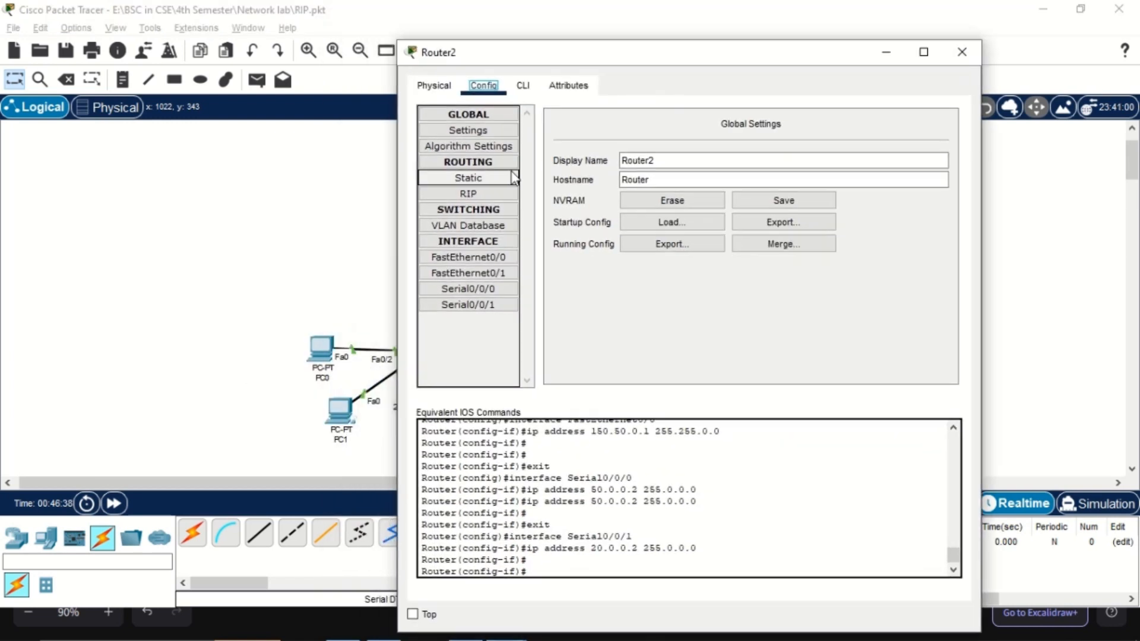
click(469, 194)
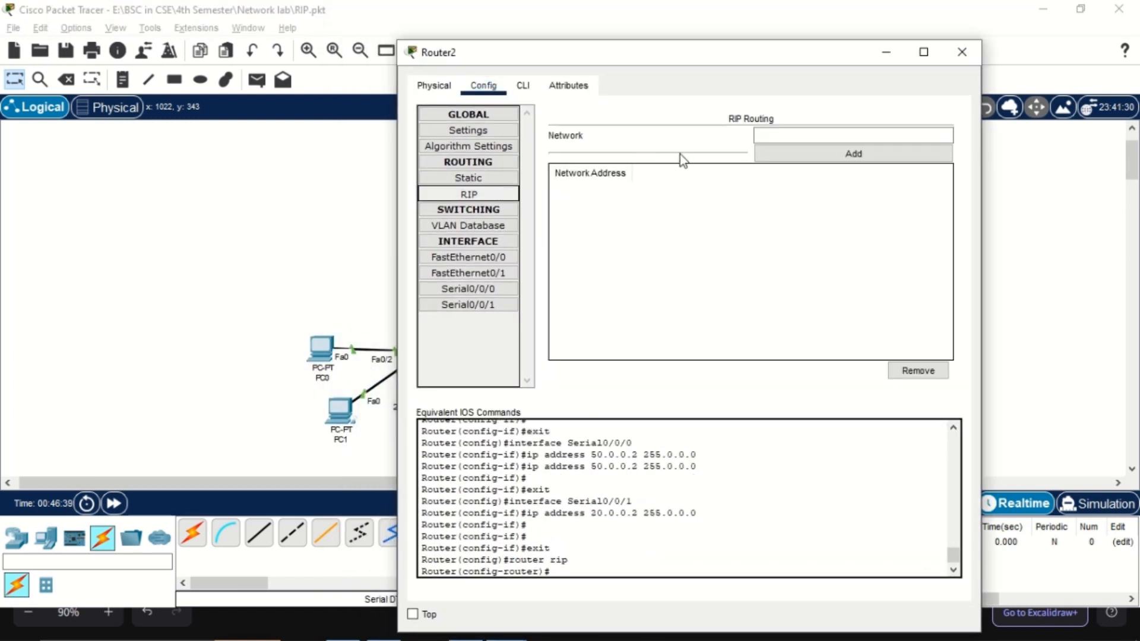
click(776, 143)
drag(699, 62, 498, 104)
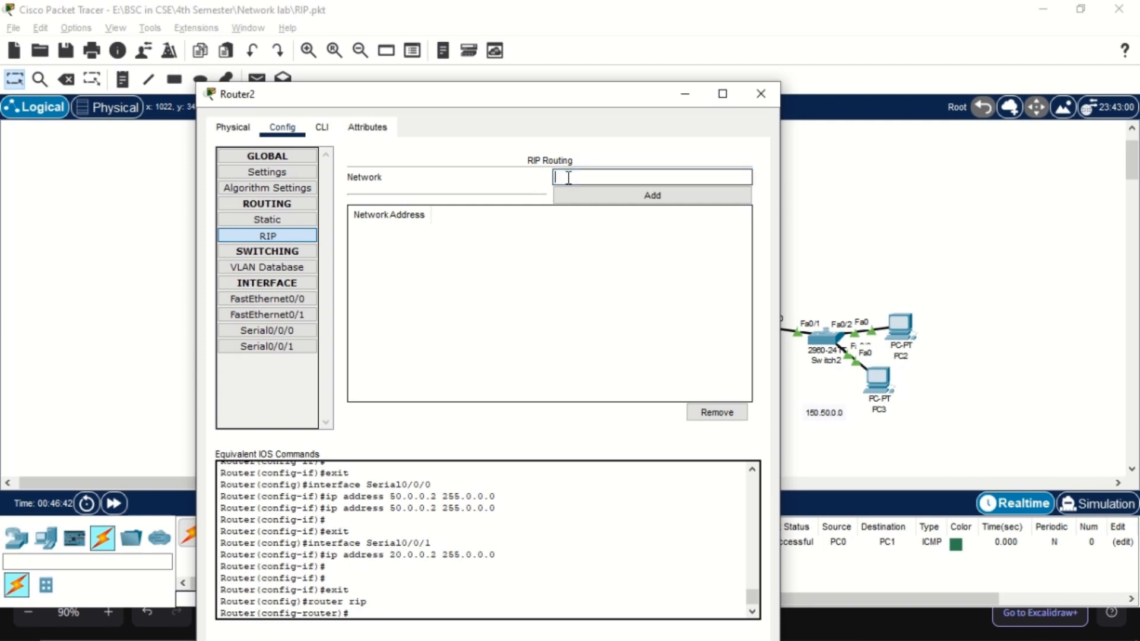
text(150.50.0.0)
click(593, 198)
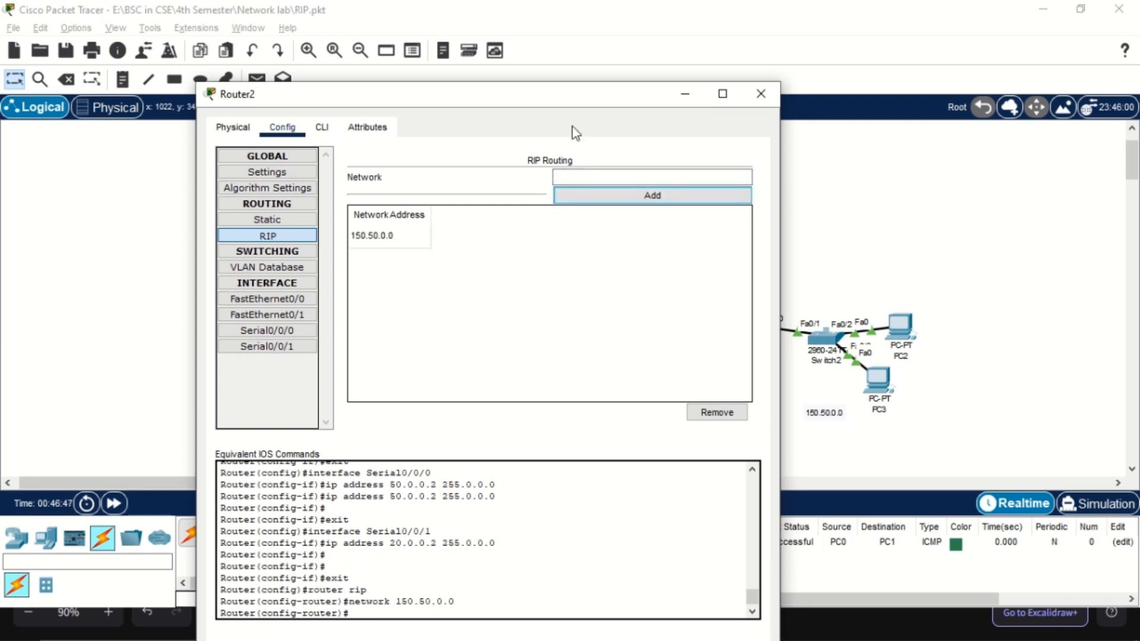
Move Router2's window off the link to Router0 and add the 50.0.0.0 network to its RIP table
drag(574, 132, 428, 132)
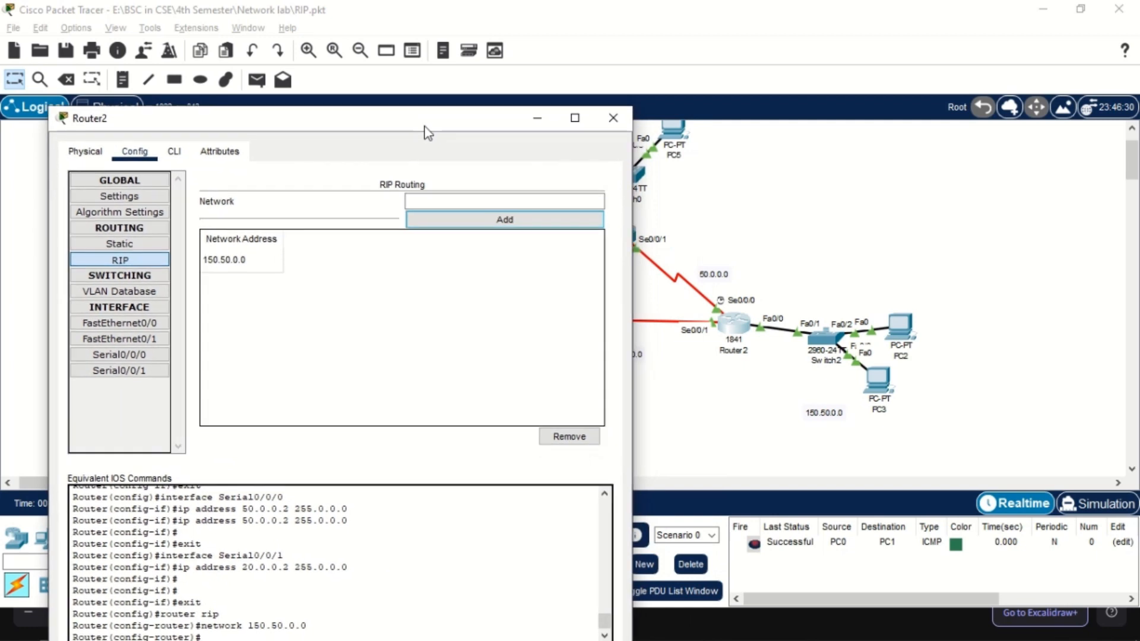
click(455, 200)
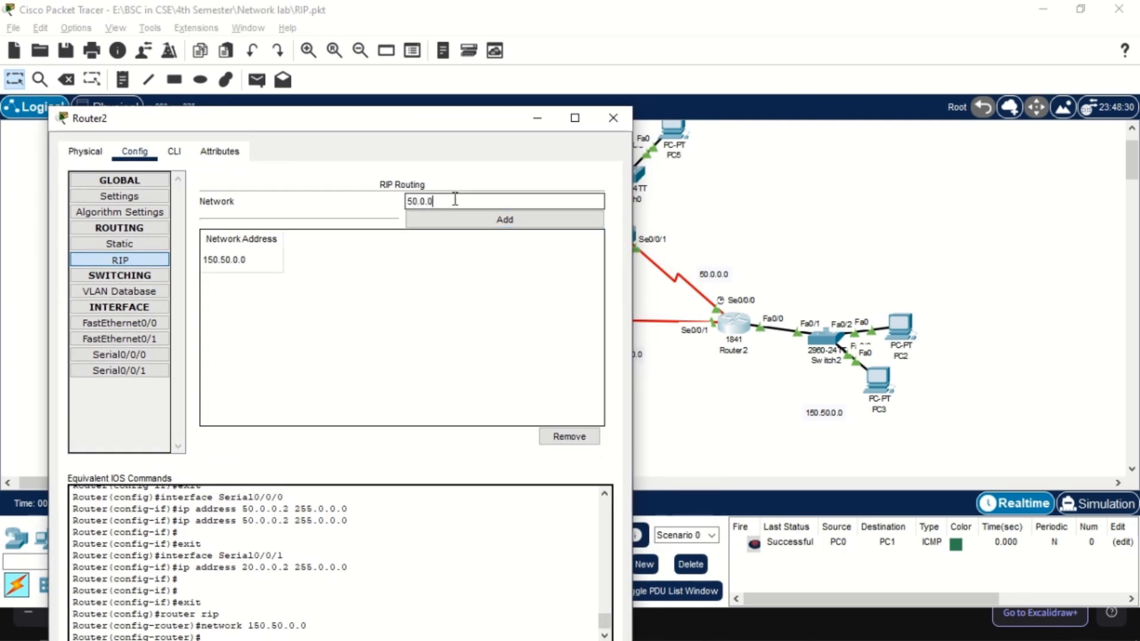
click(458, 219)
Move and shrink Router2's window to uncover Router0's network, and add 150.100.0.0 to Router2's RIP table
scroll(742, 204, up, 3)
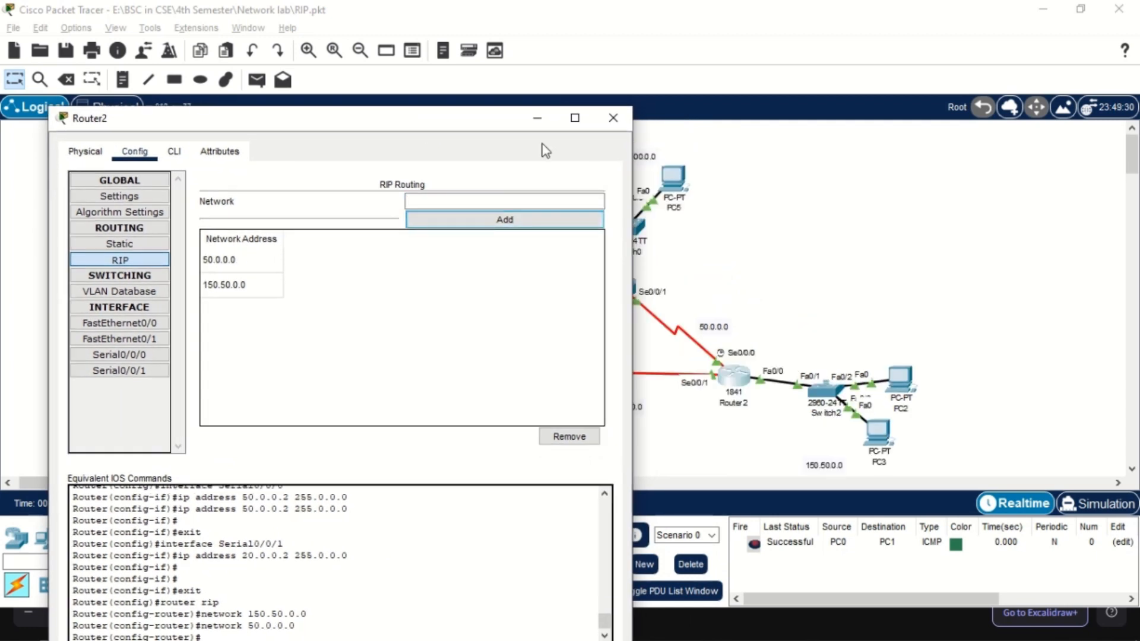
drag(472, 123, 427, 119)
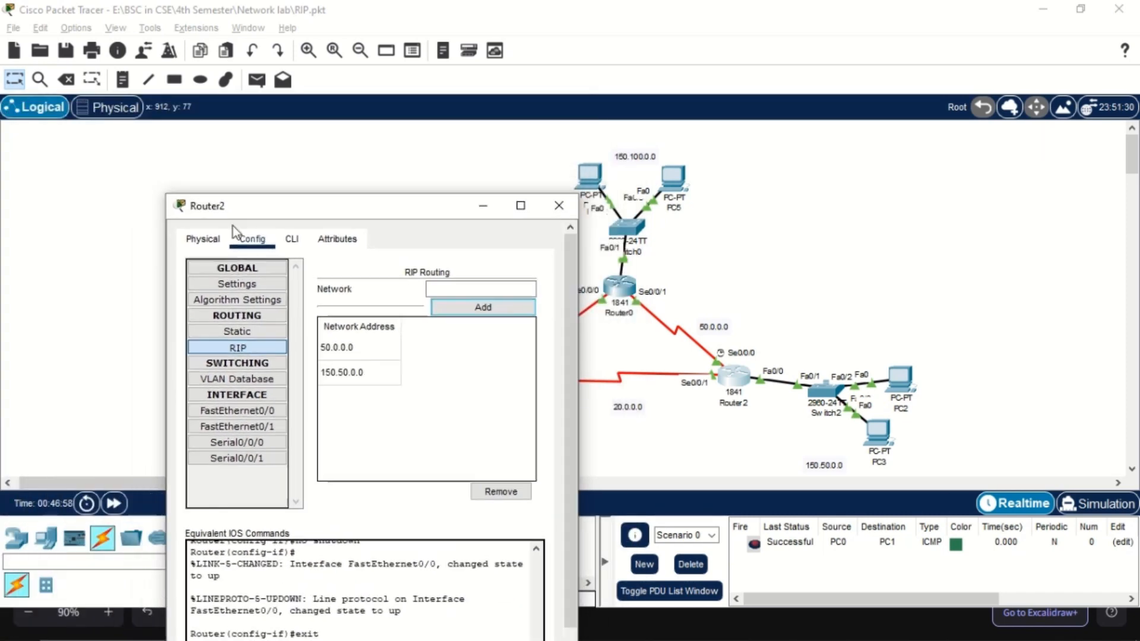
drag(253, 204, 212, 117)
click(451, 202)
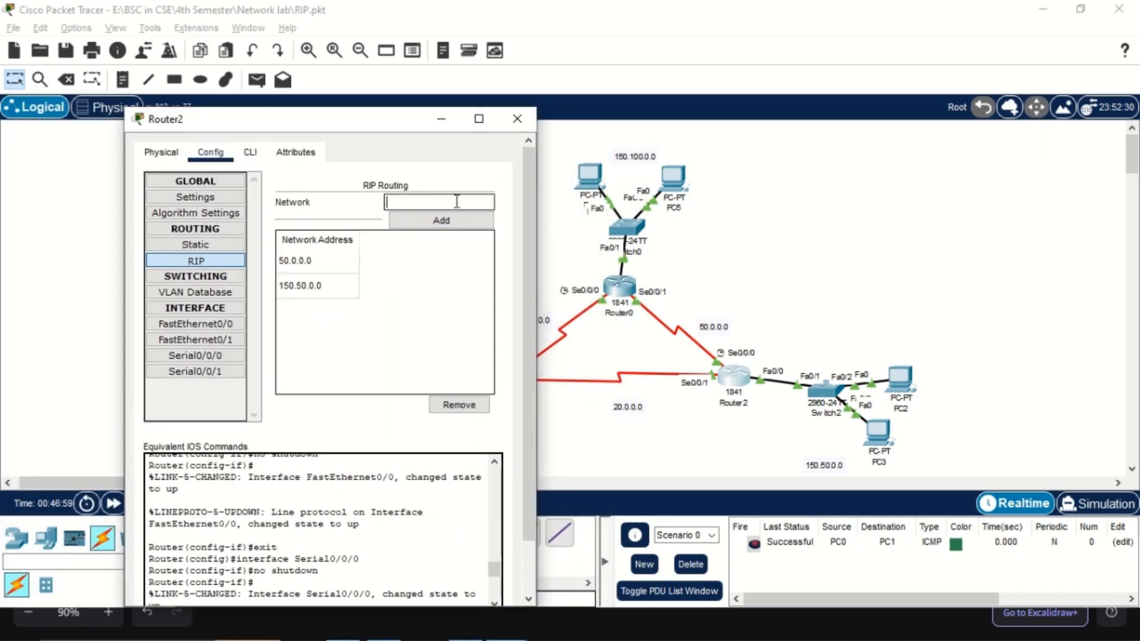
text(150.100)
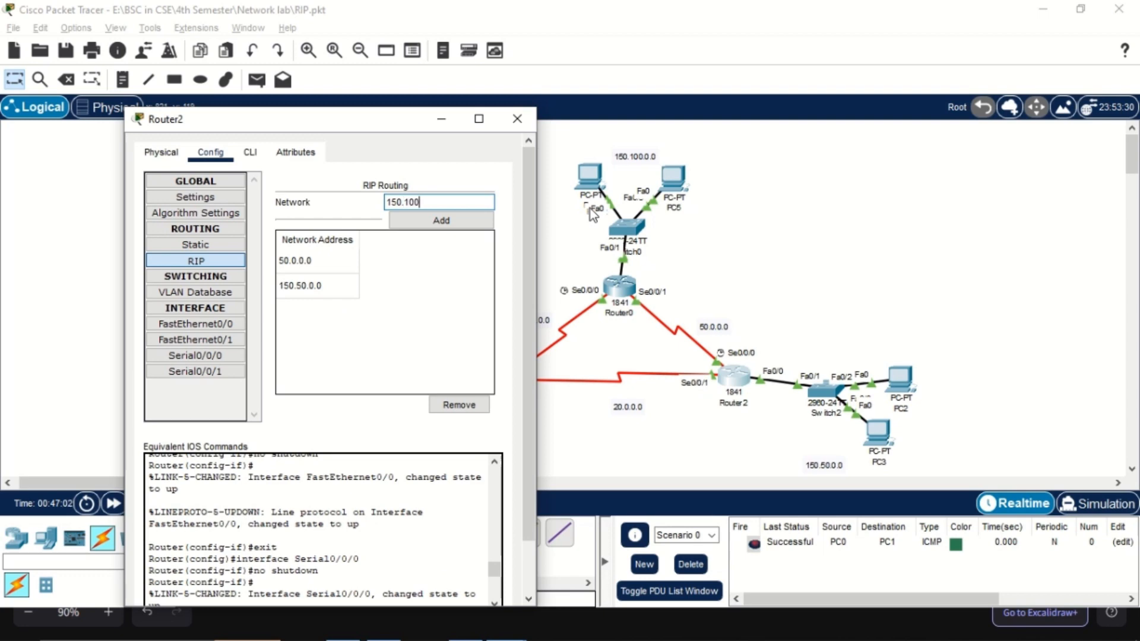
text(.0.0)
click(441, 221)
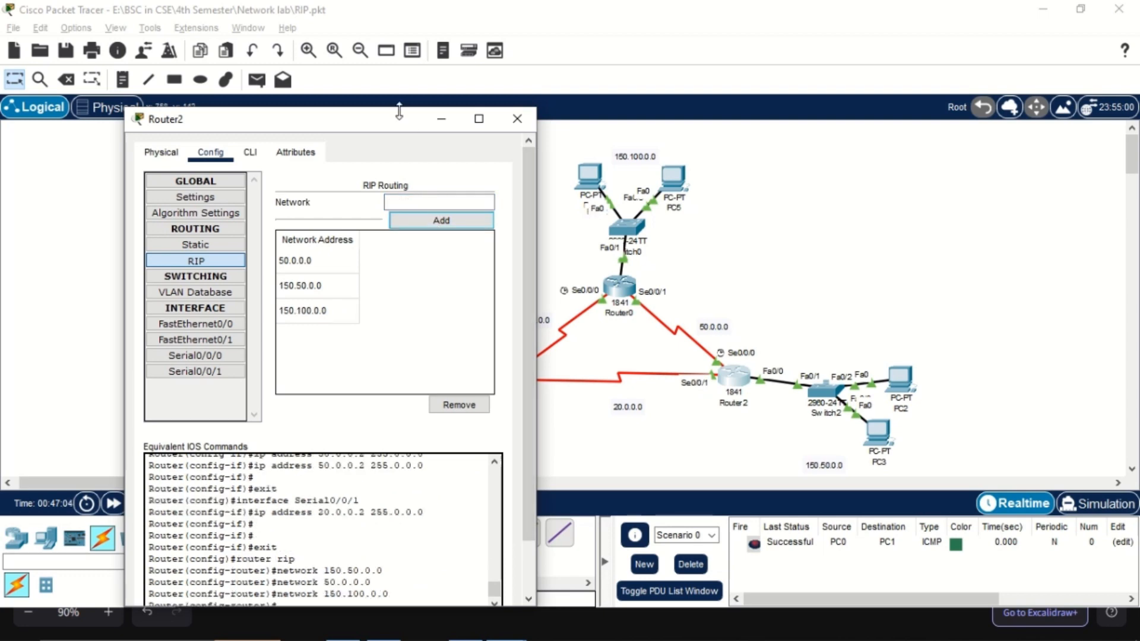
Move Router2's window clear of the Router0–Router1 link and add the 10.0.0.0 network to its RIP table
drag(405, 122, 889, 124)
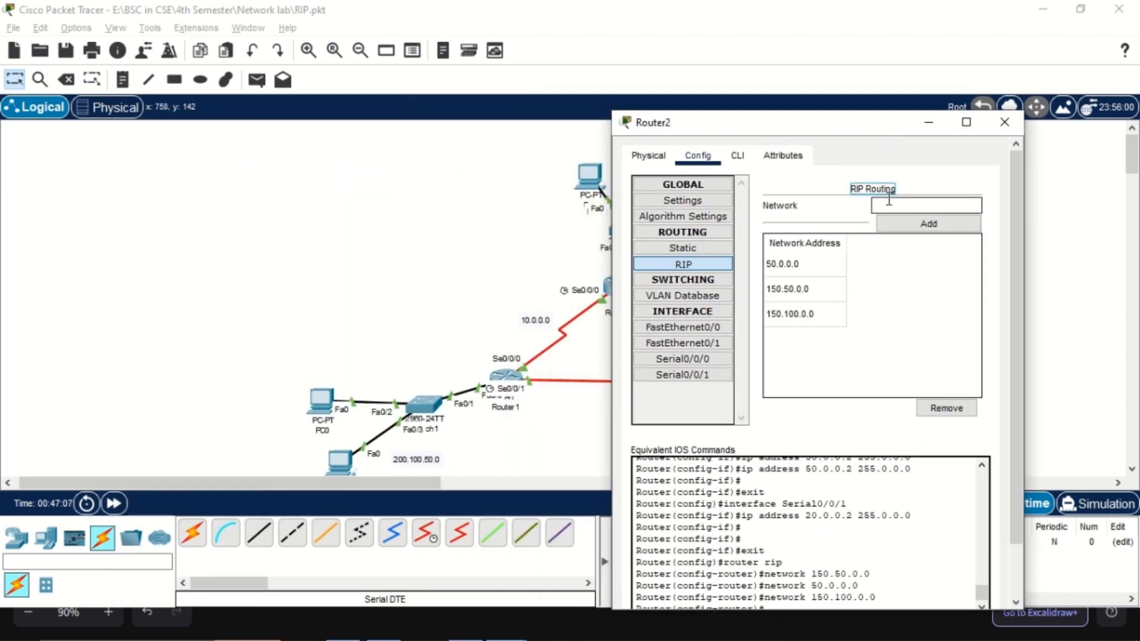
drag(797, 124, 814, 124)
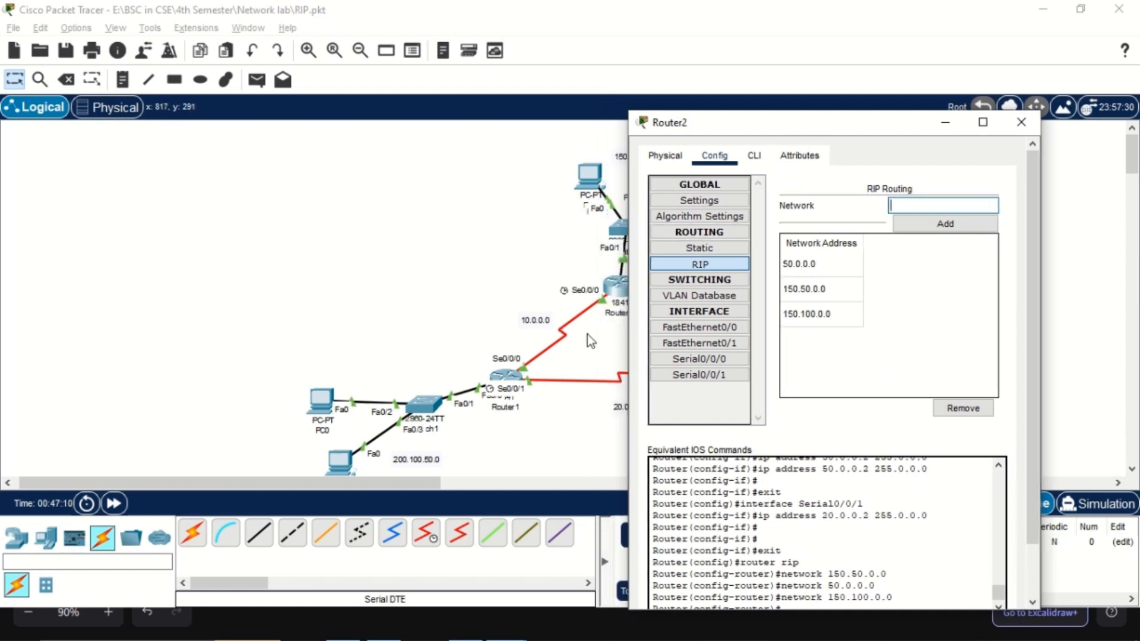
text(.0.0.0.)
key(Tab)
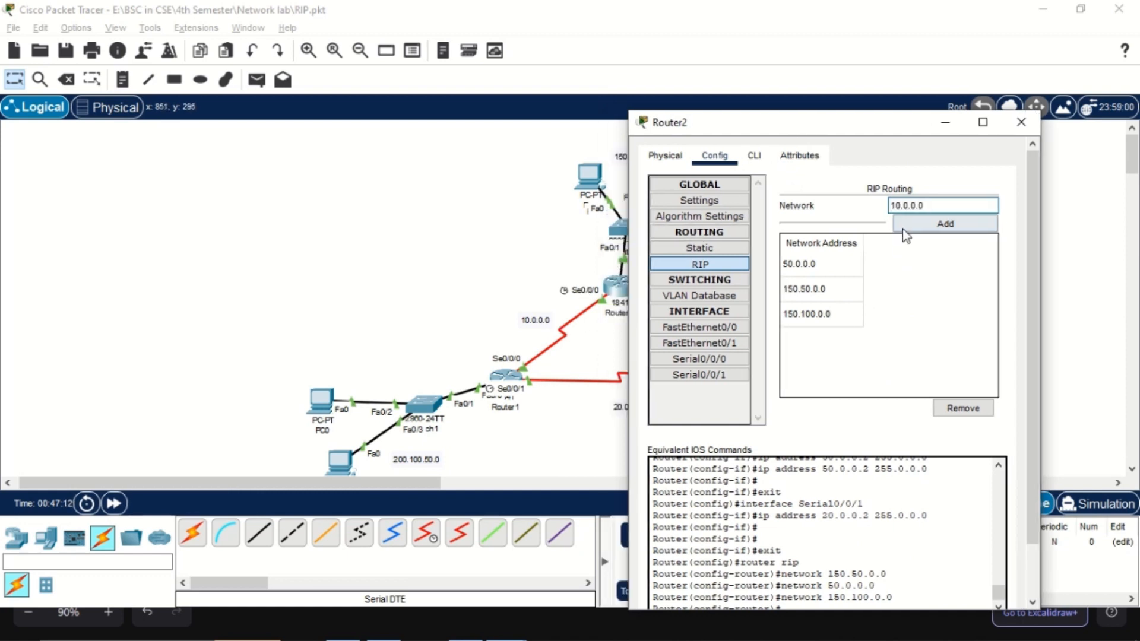
key(Return)
Add the 200.100.50.0 network of PC0 and PC1 to Router2's RIP table
scroll(525, 291, down, 2)
click(909, 205)
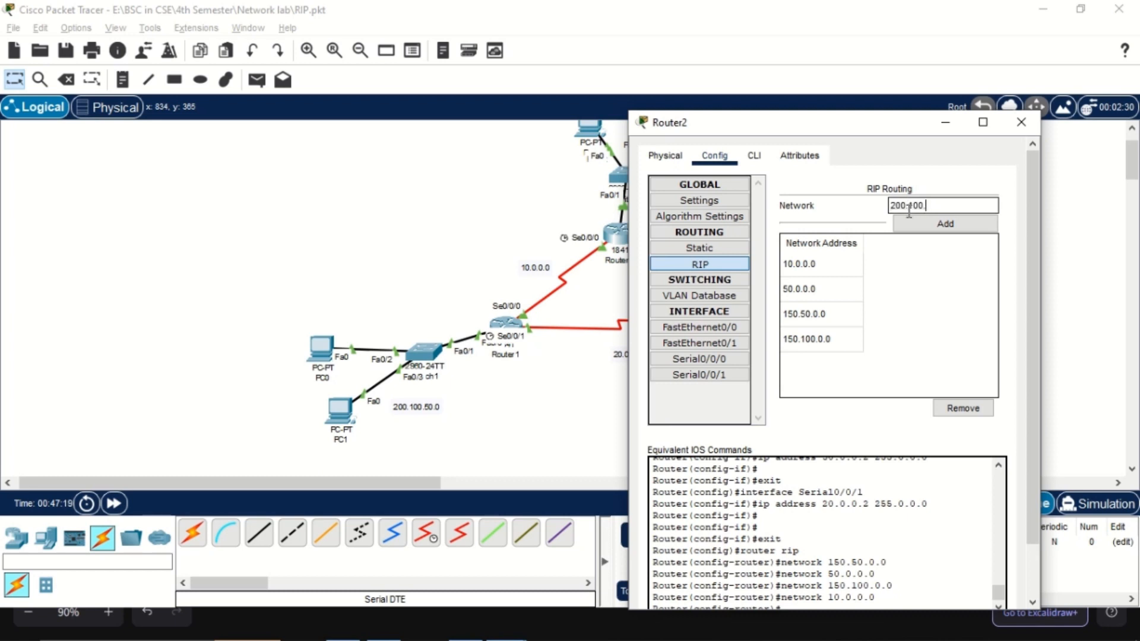
text(200.100.50.0)
key(Tab)
key(Return)
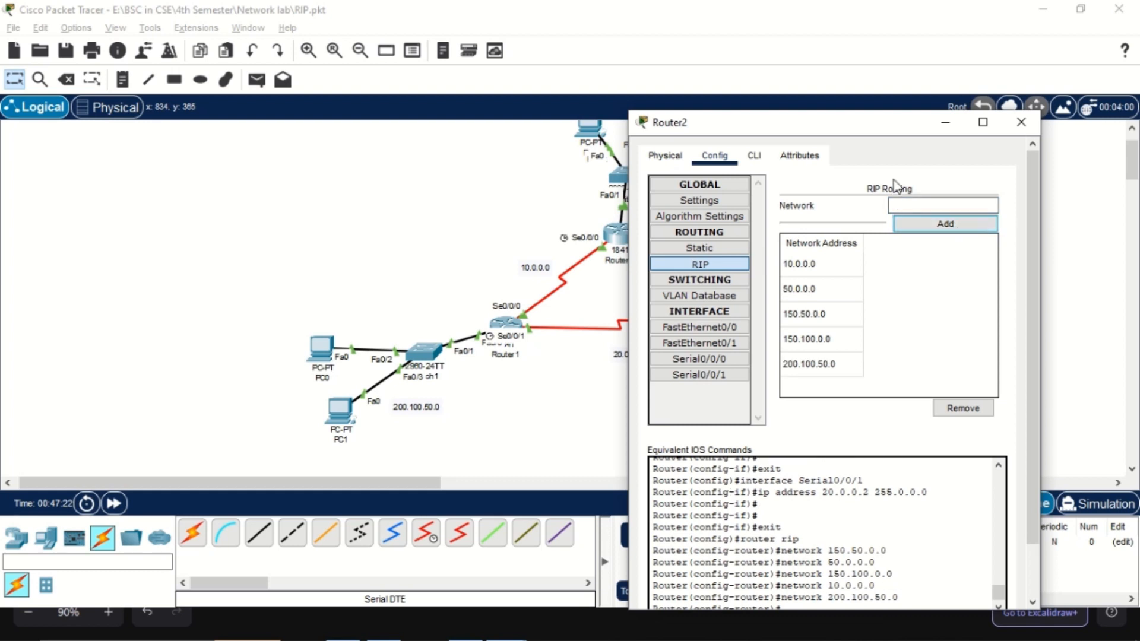
Move Router2's window off the Router1–Router2 link, add the 20.0.0.0 network to its RIP table, and close the window
drag(761, 130, 867, 132)
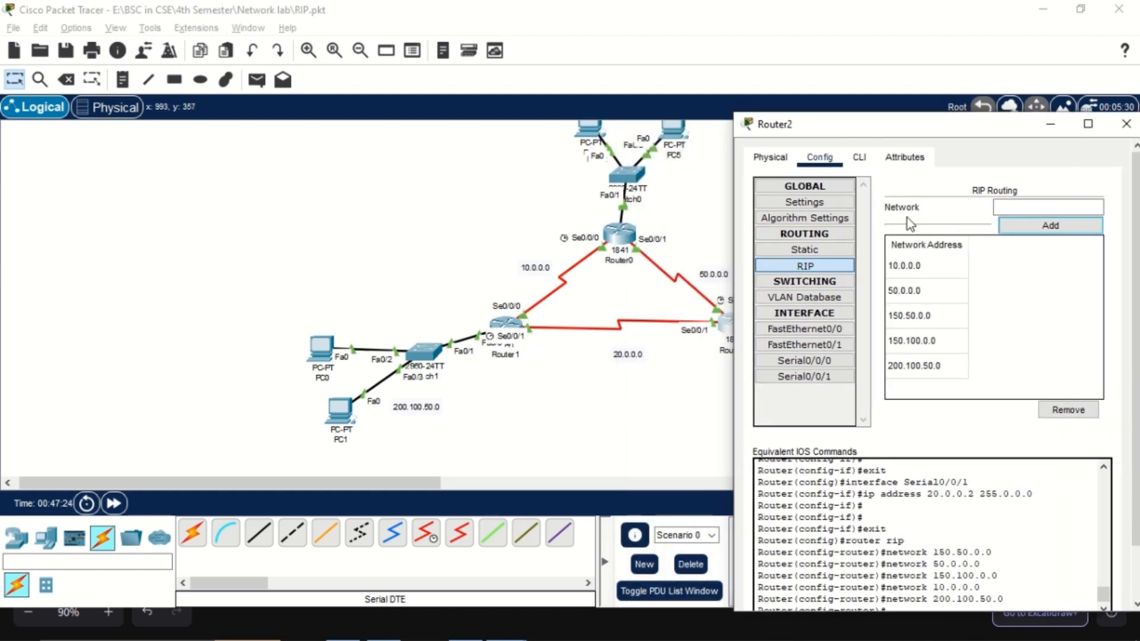
click(1014, 205)
text(20.0.0.0)
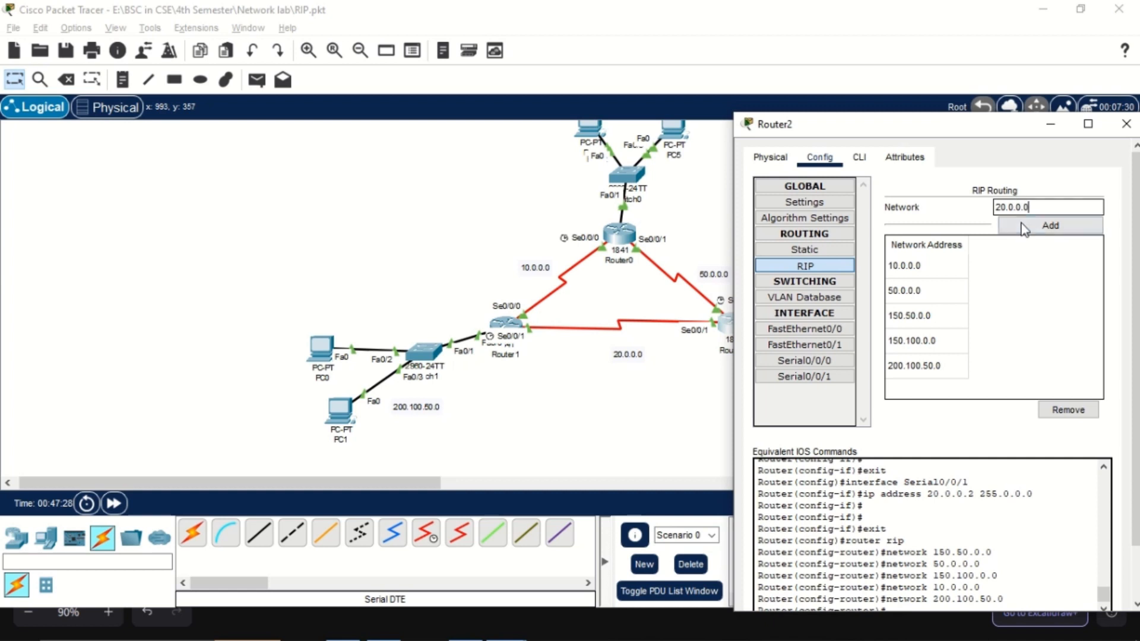
click(1024, 229)
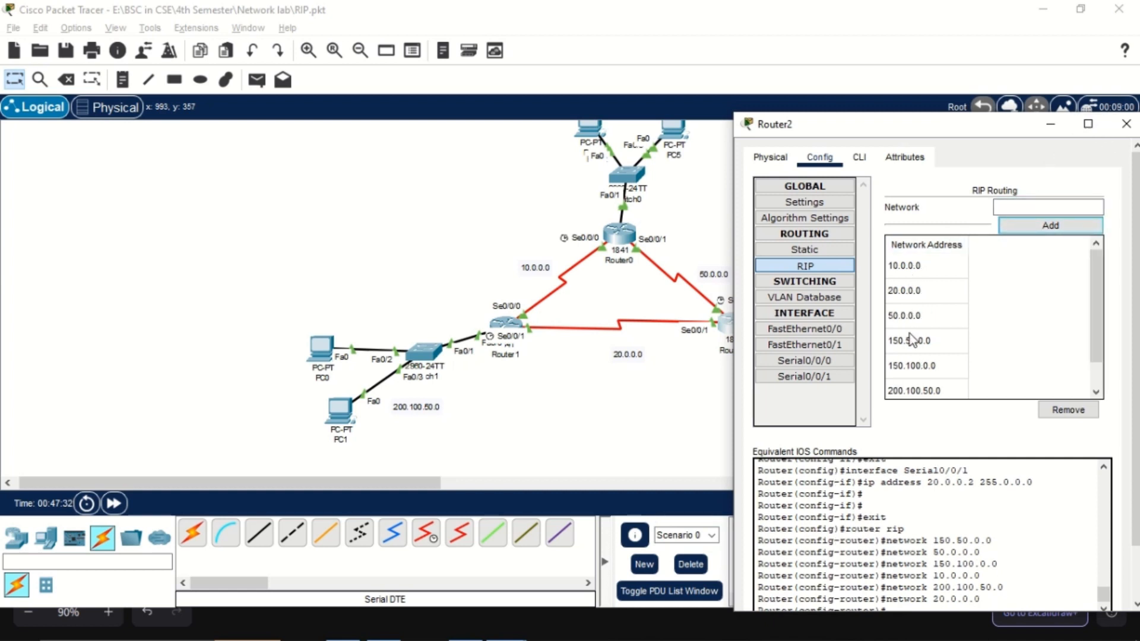
click(1128, 127)
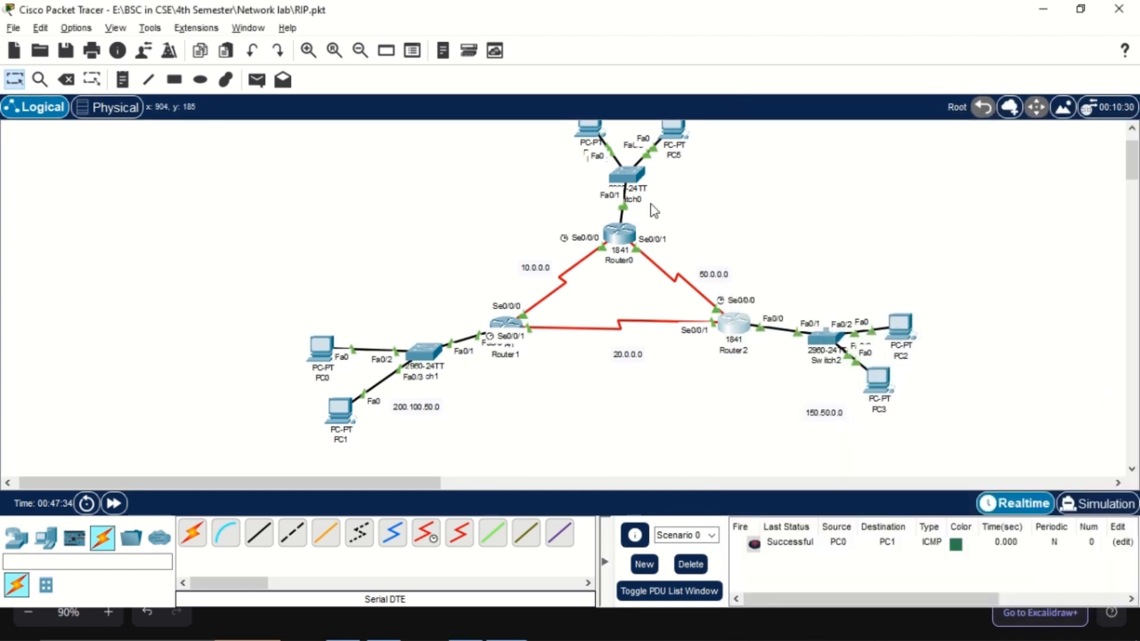
Reopen Router0's RIP routing settings, move the window clear of the 10.0.0.0 link, and add the 10.0.0.0 network
click(619, 235)
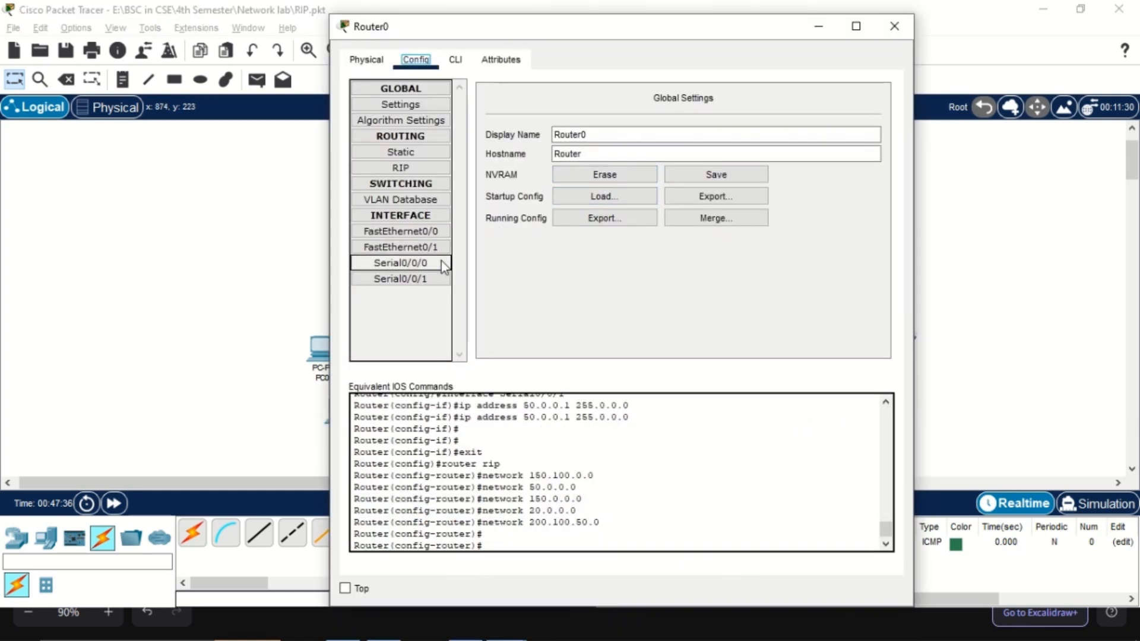
click(432, 173)
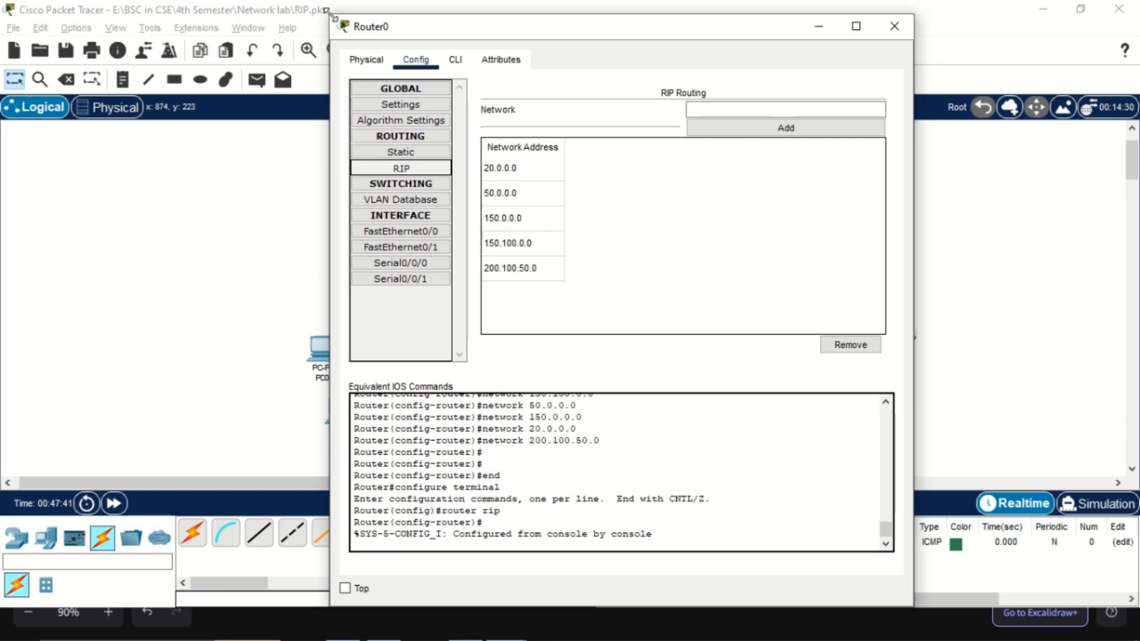
drag(432, 25, 786, 99)
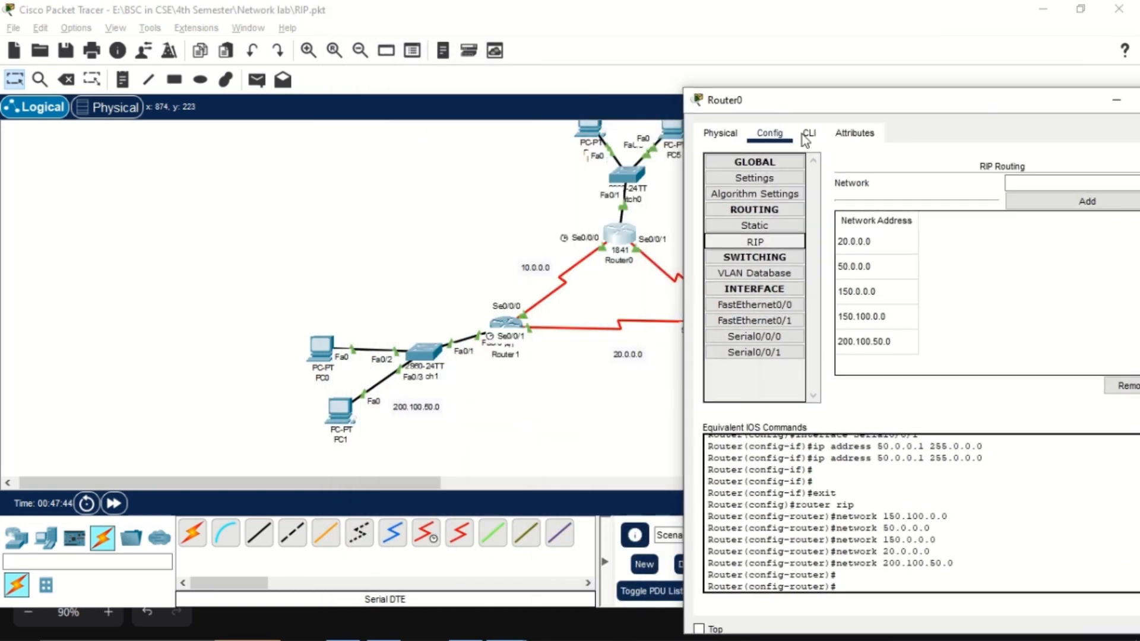
click(1035, 185)
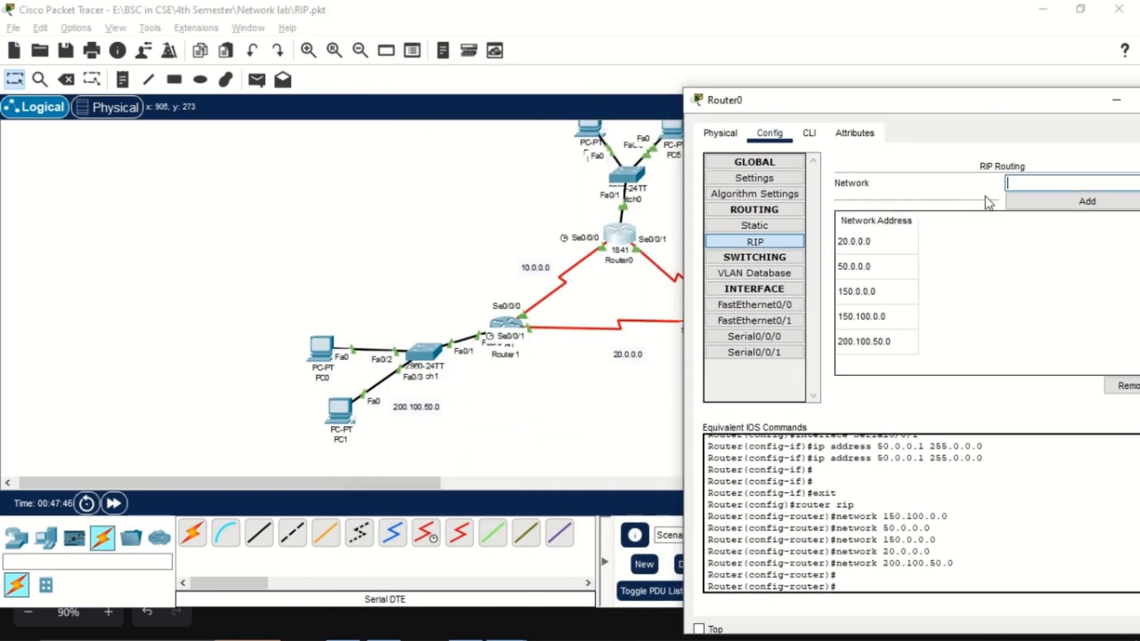
text(10.0.0.0)
click(1016, 205)
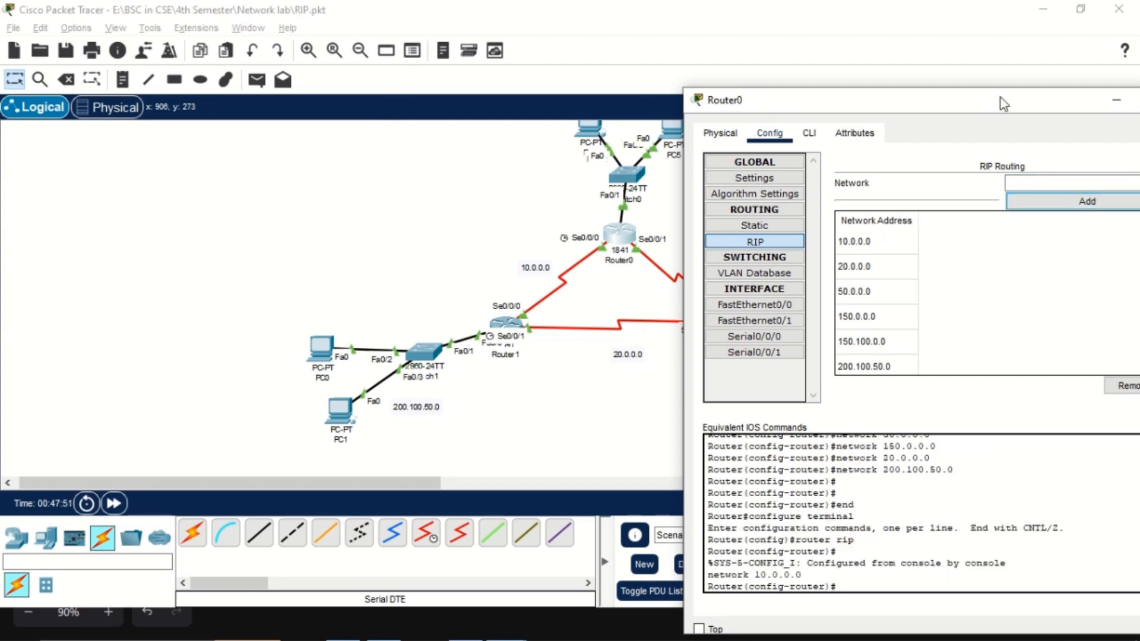
Close Router0's window, open Router1's RIP routing settings, and add the 200.100.50.0 network
click(1031, 98)
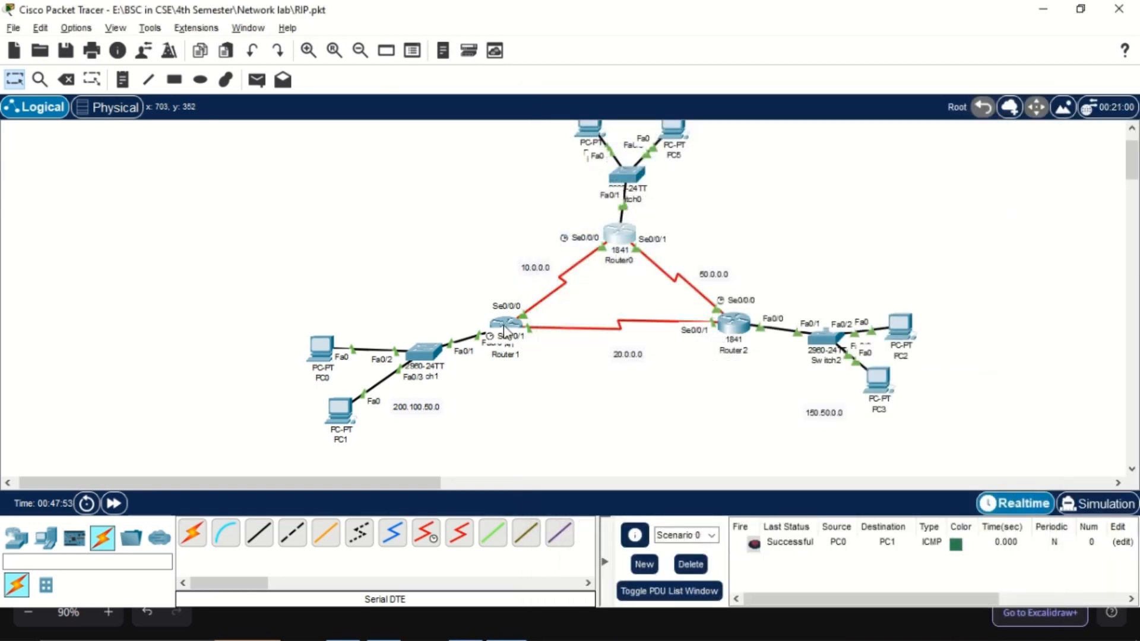
click(504, 330)
drag(550, 42, 720, 58)
click(567, 187)
click(858, 127)
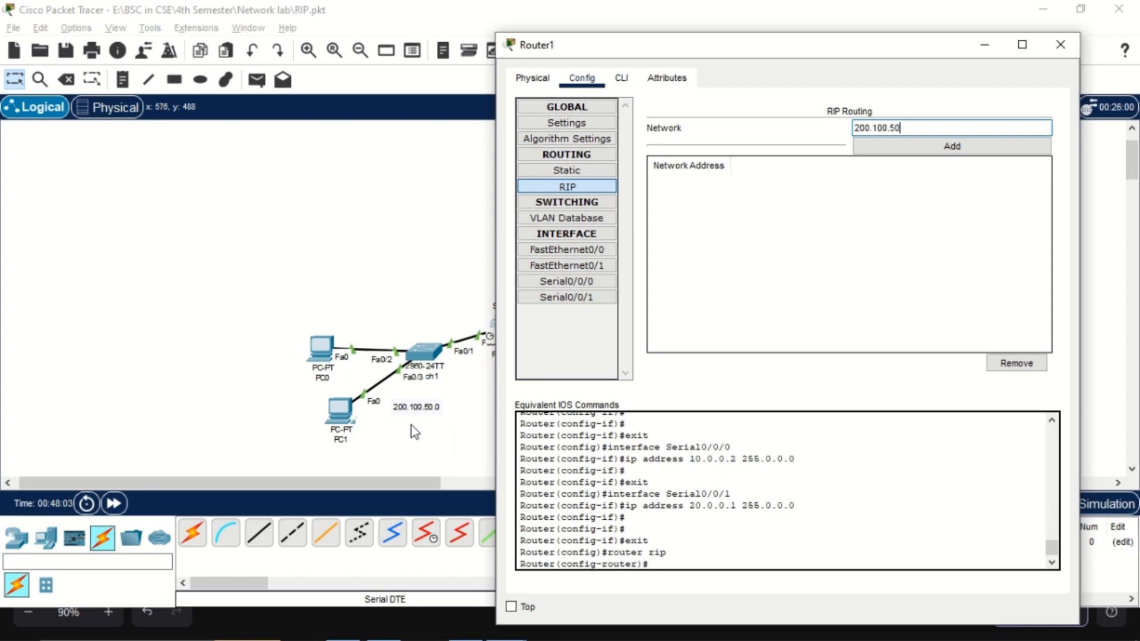
click(884, 148)
Move Router1's window clear of the Router0–Router1 link and add the 10.0.0.0 network to its RIP table
drag(805, 53, 880, 72)
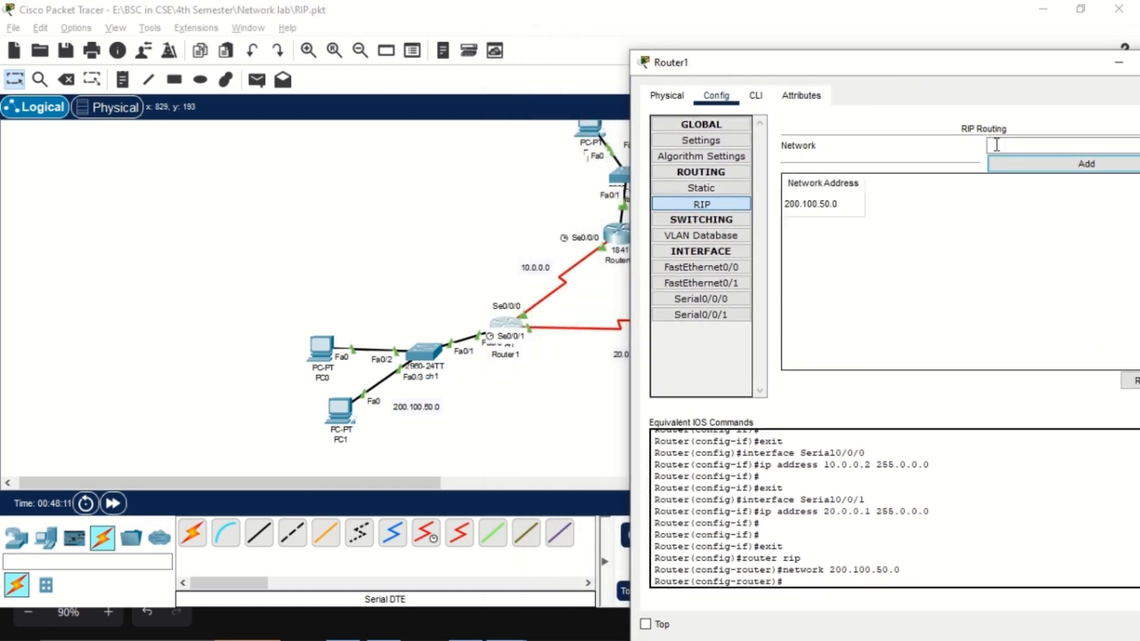
drag(643, 64, 733, 153)
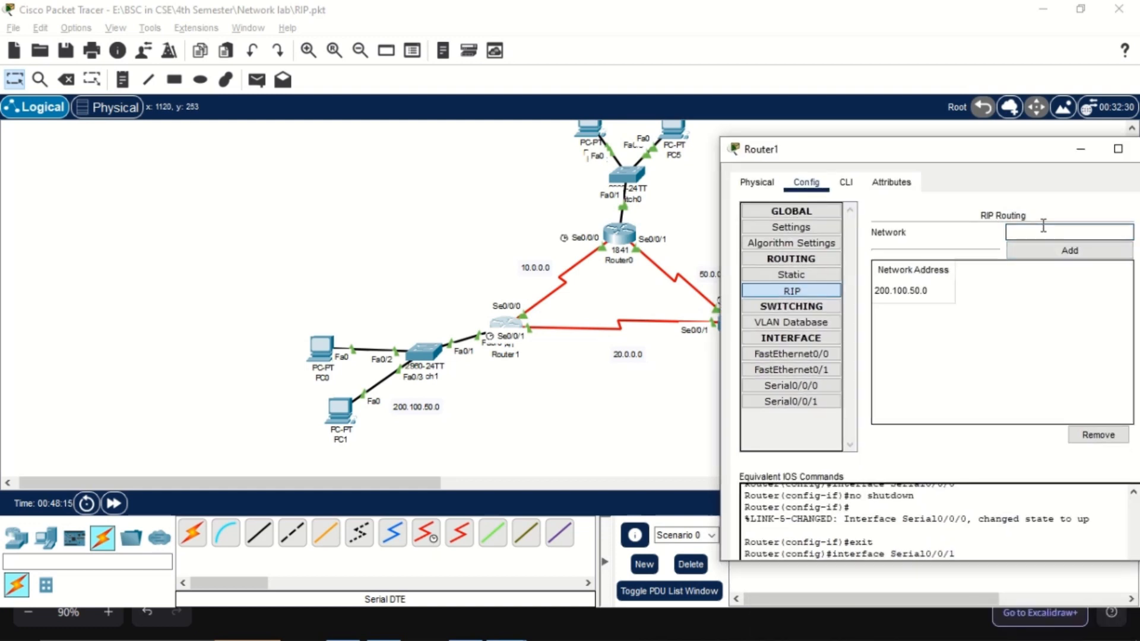
text(10.0.0.0)
click(1029, 250)
Add the 150.100.0.0 network of PC4 and PC5 to Router1's RIP table
scroll(683, 178, up, 3)
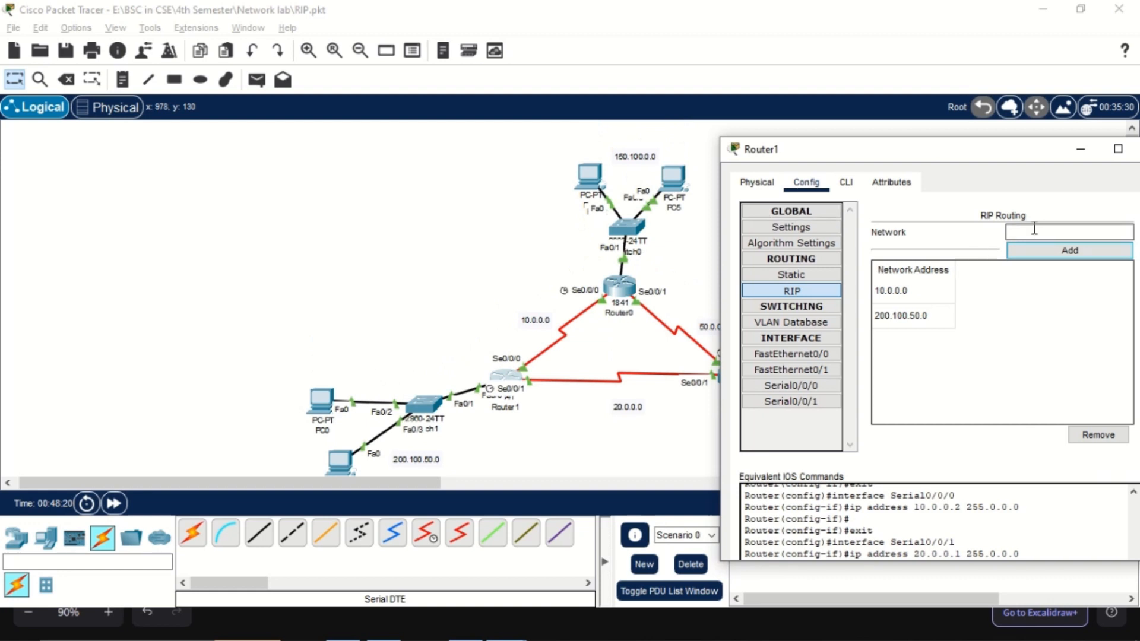
text(150.100.0.0)
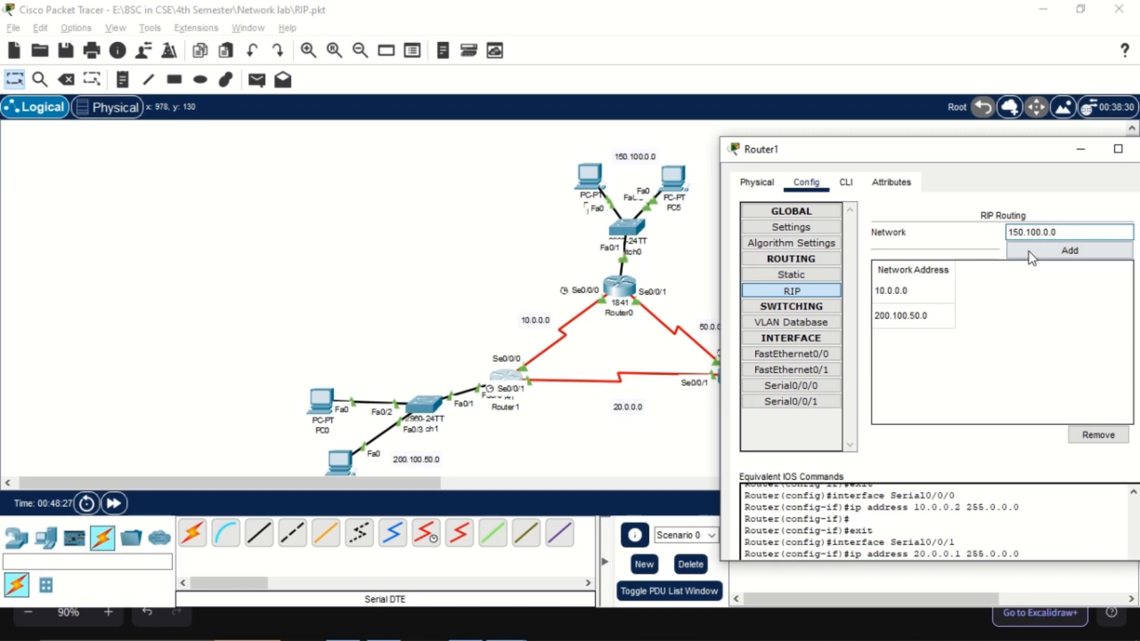
click(1029, 252)
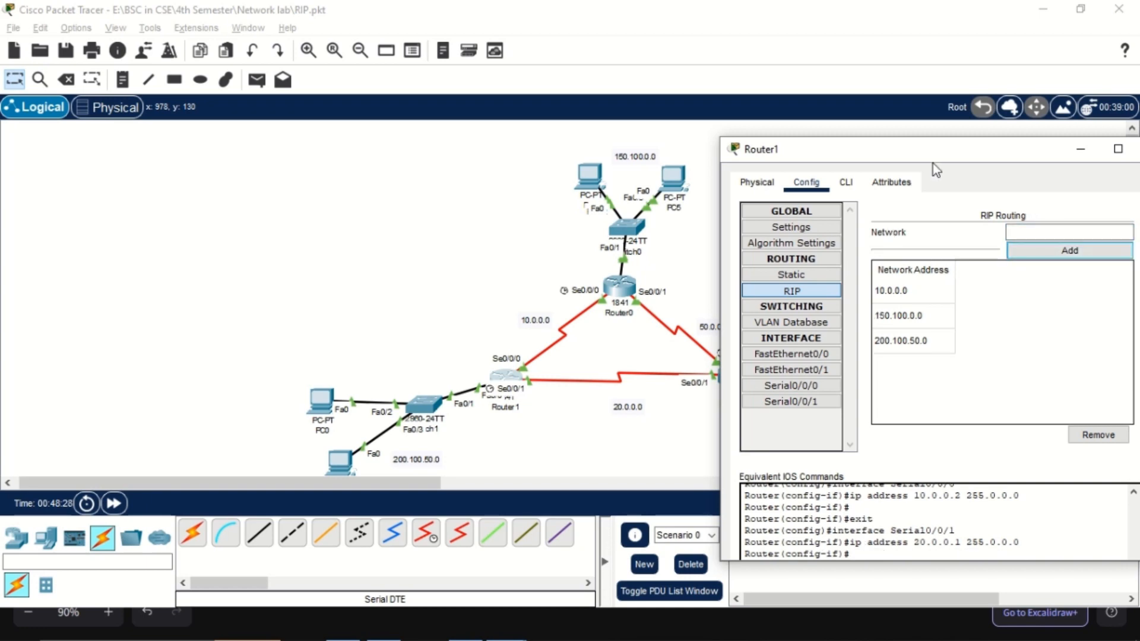
Move Router1's window off the Router0–Router2 link and add the 50.0.0.0 network to its RIP table
drag(929, 155, 320, 172)
click(424, 248)
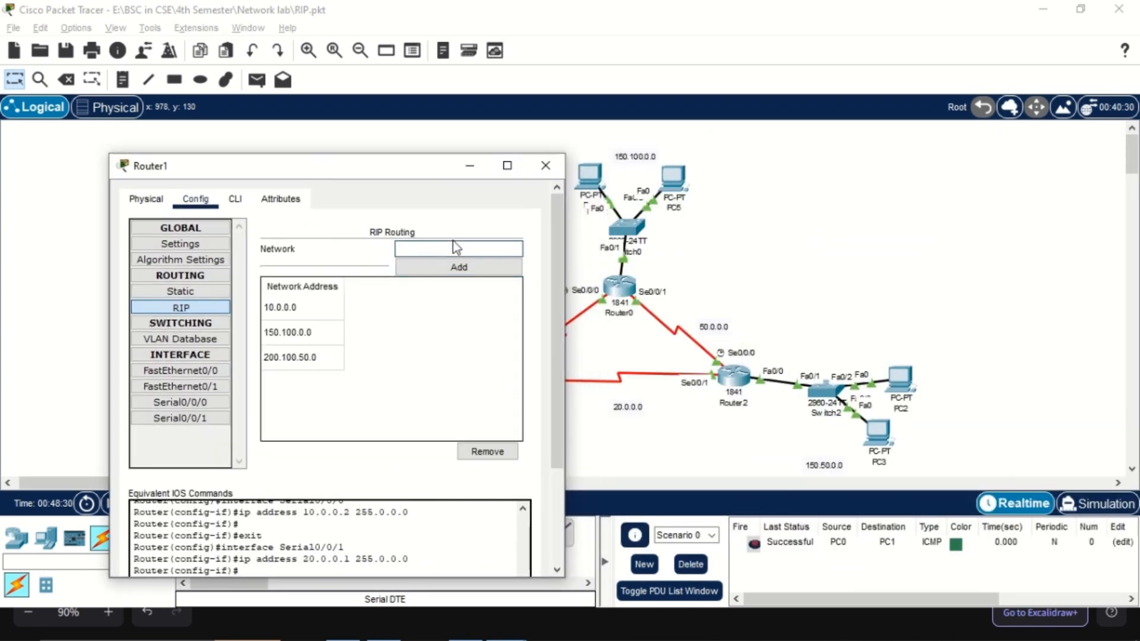
text(50.0.0.0)
click(458, 268)
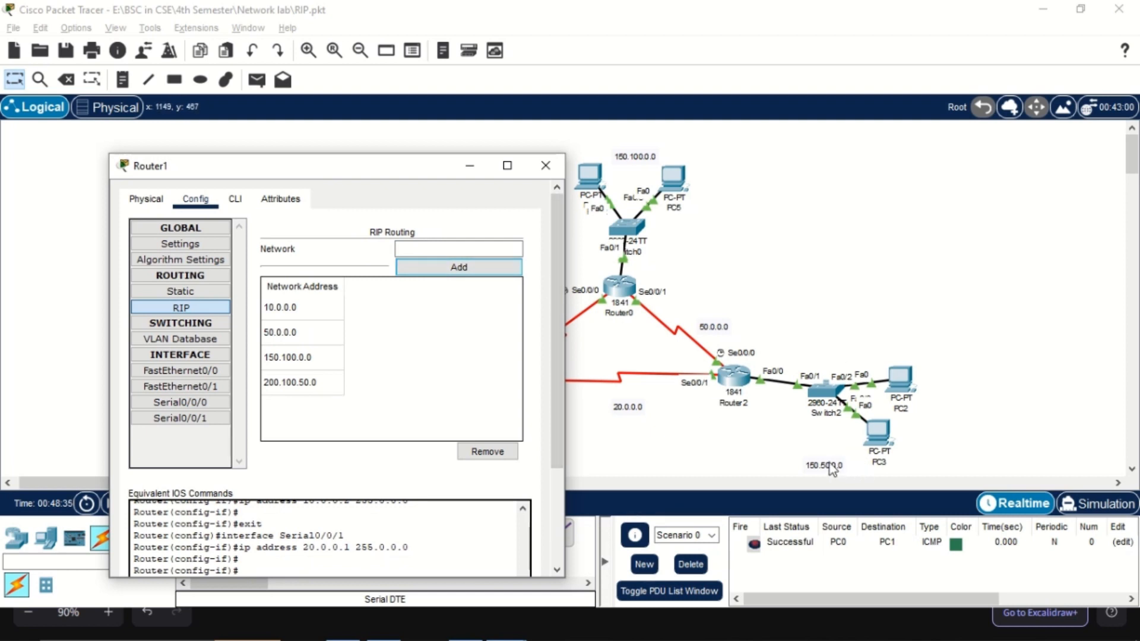
Move the 150.50.0.0 label slightly closer to Router2 and add the 150.50.0.0 network to Router1's RIP table
drag(831, 469, 799, 440)
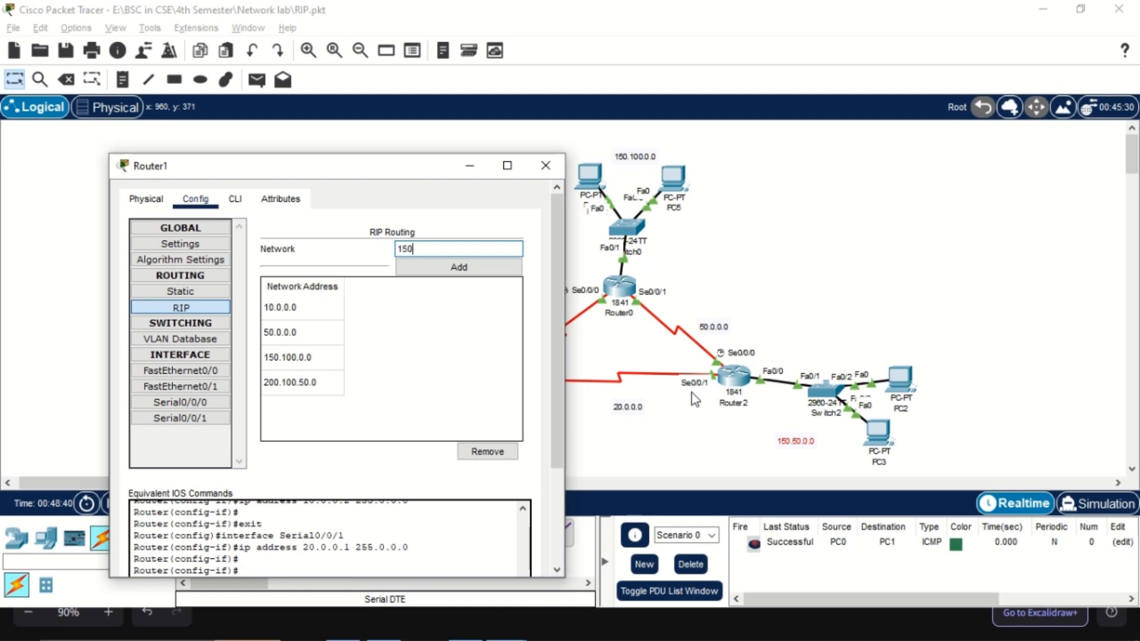
text(0.0.0)
click(466, 268)
Add the 20.0.0.0 network of the Router1–Router2 link to Router1's RIP table and close its window
click(442, 251)
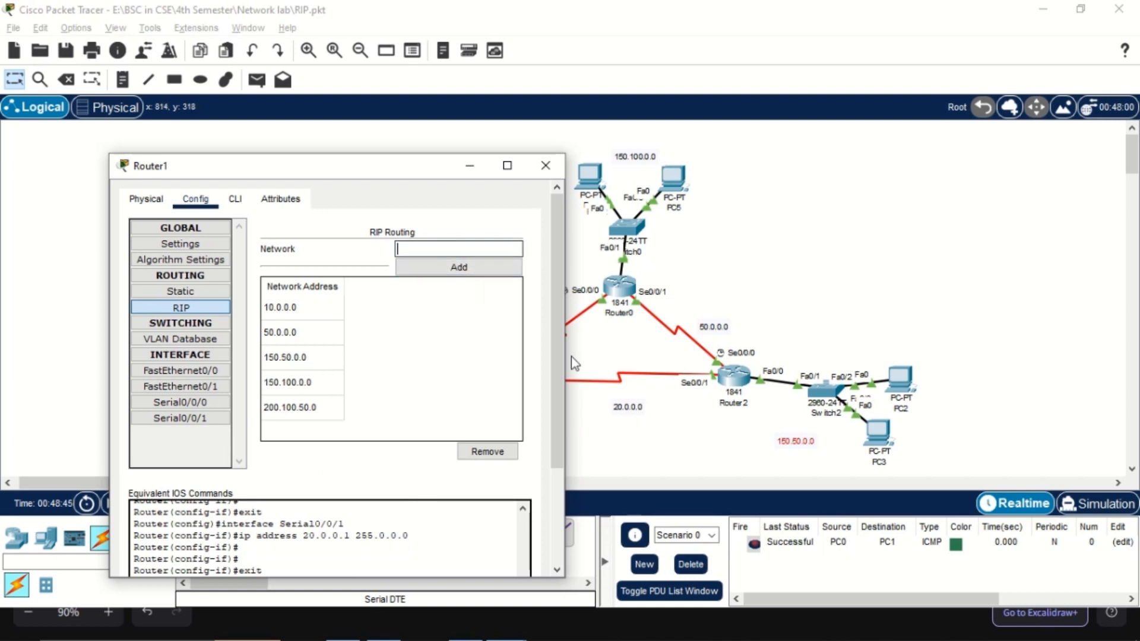
text(20.0.0.0)
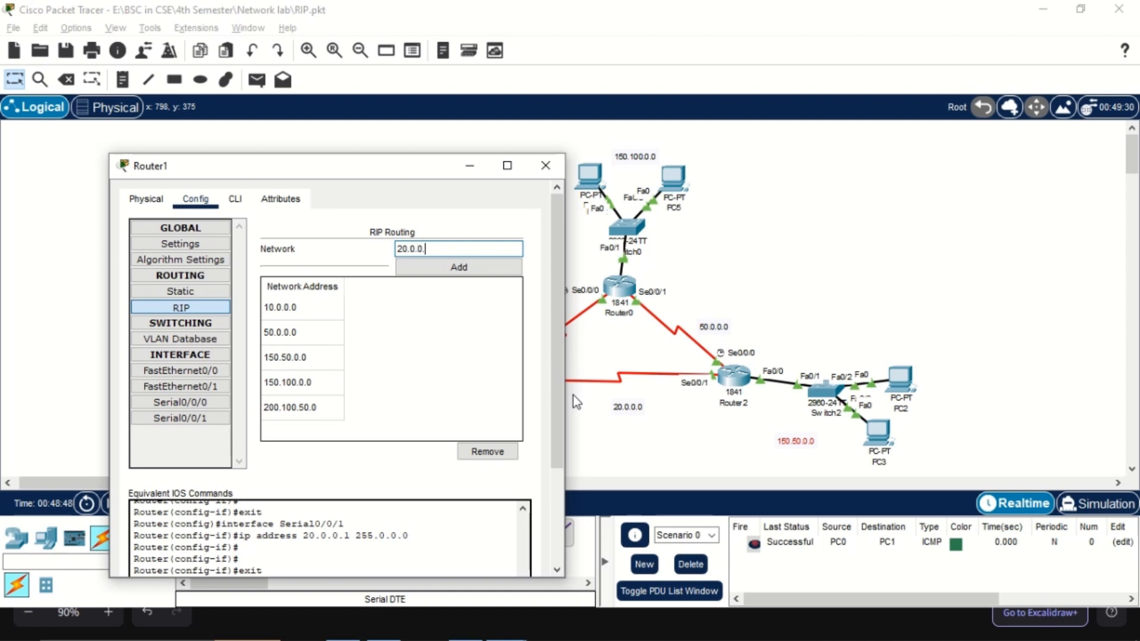
click(459, 267)
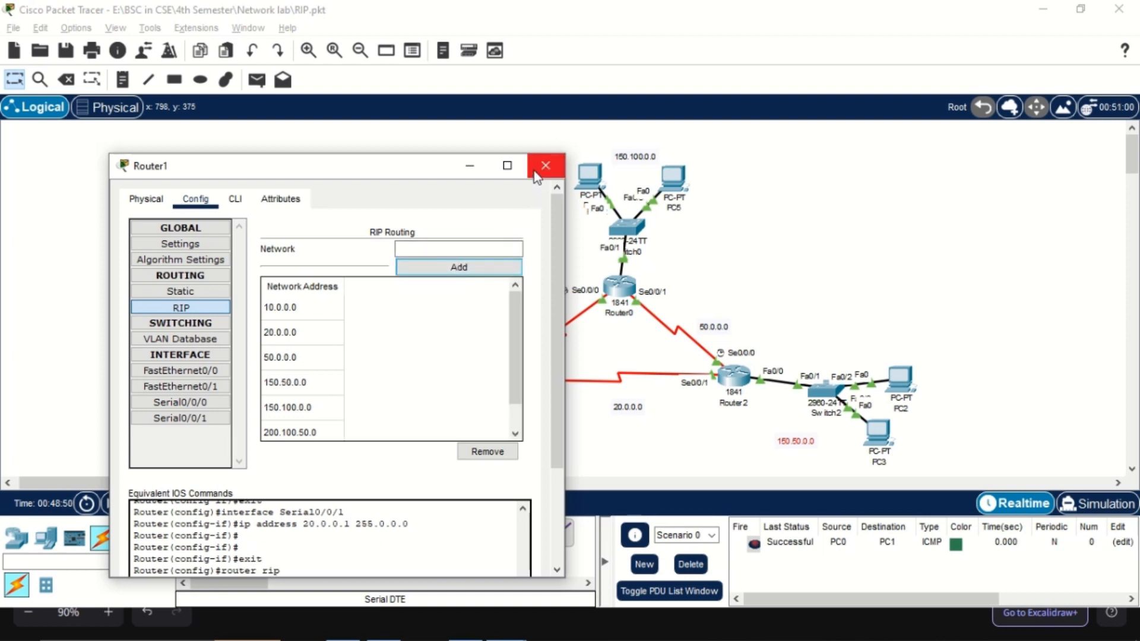
click(543, 166)
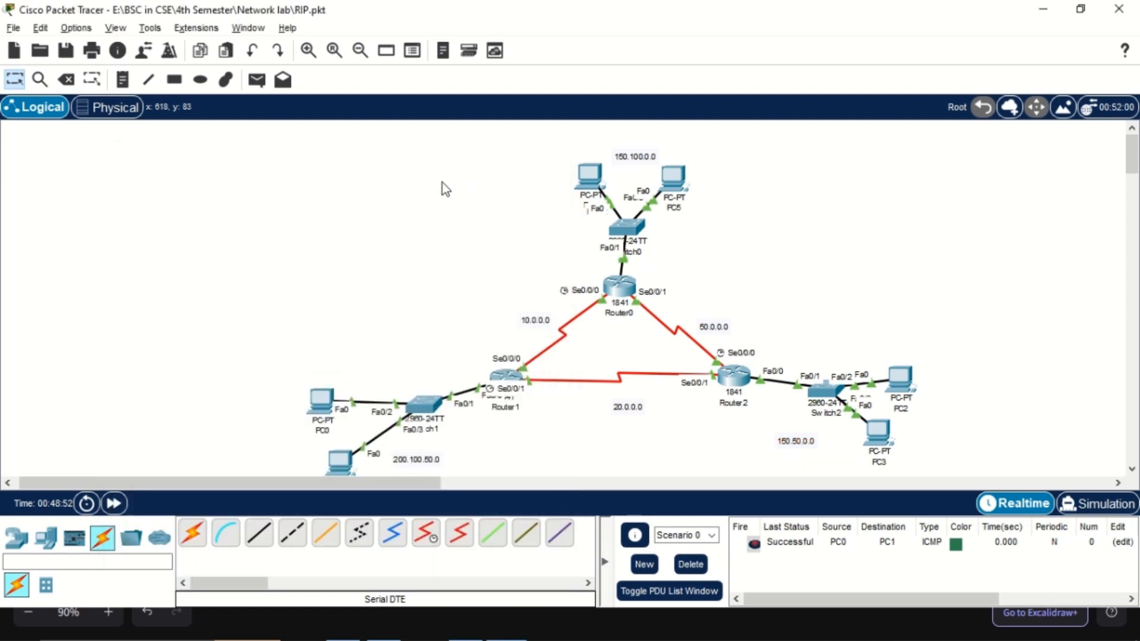
Save the network file and delete the old PC0-to-PC1 PDU scenario
key(ctrl+s)
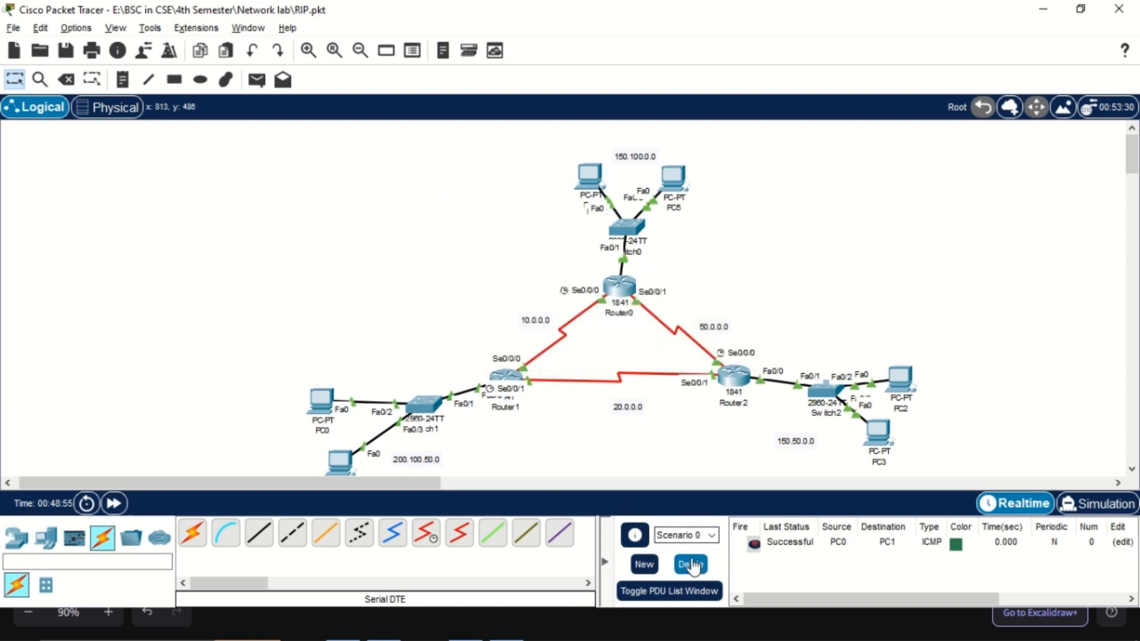
click(691, 565)
scroll(359, 219, down, 2)
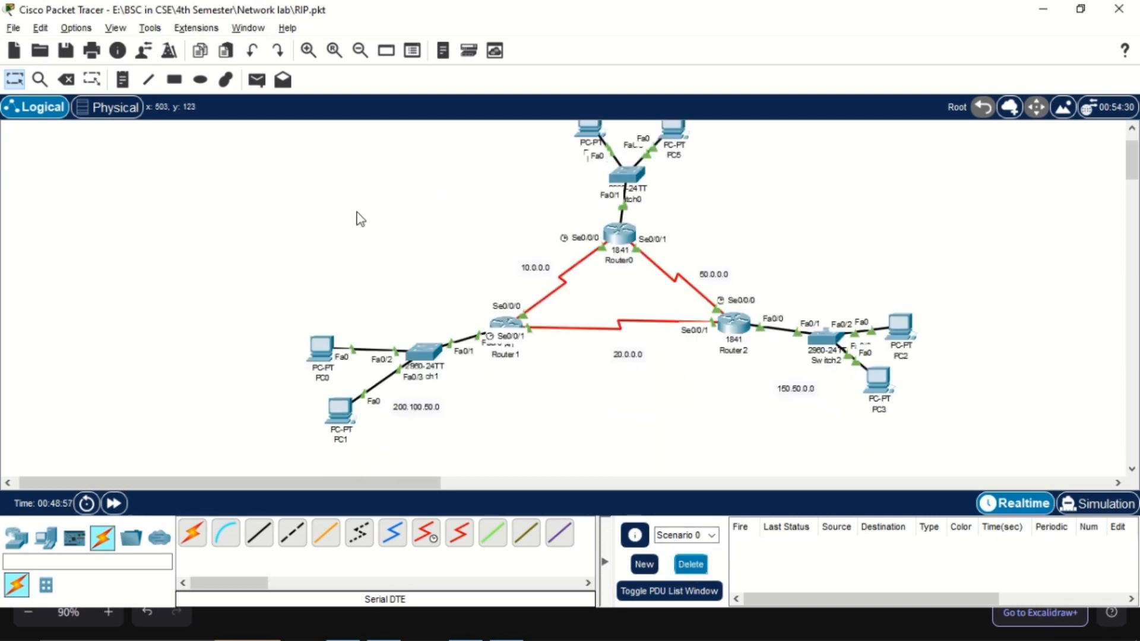
Turn off the always-shown port labels in the logical workspace through the preferences
click(249, 88)
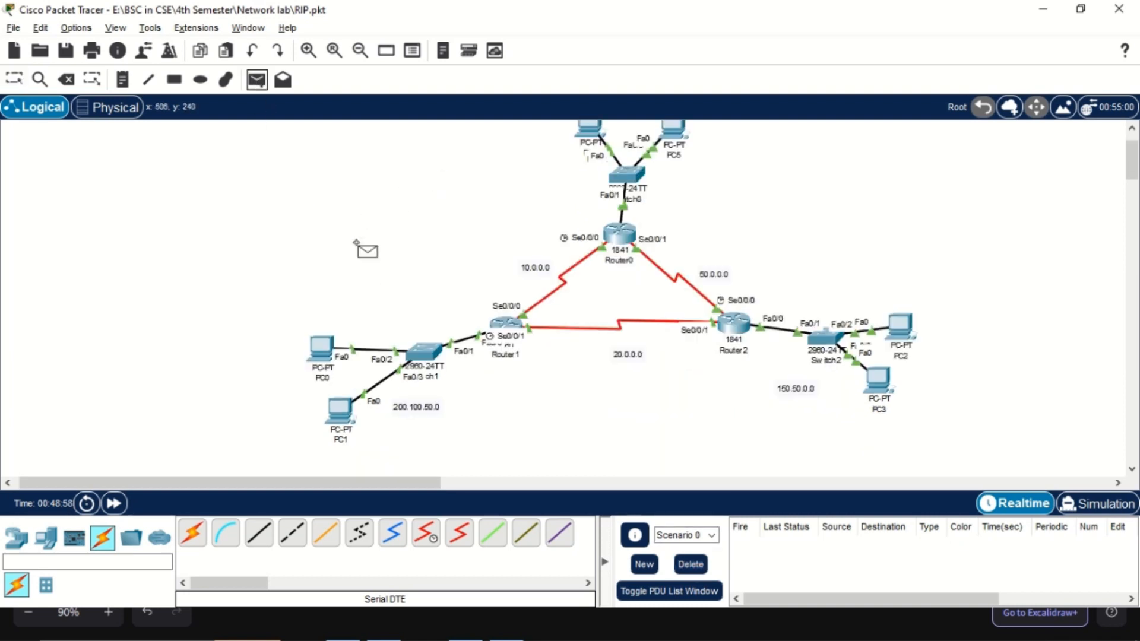
click(90, 30)
click(113, 44)
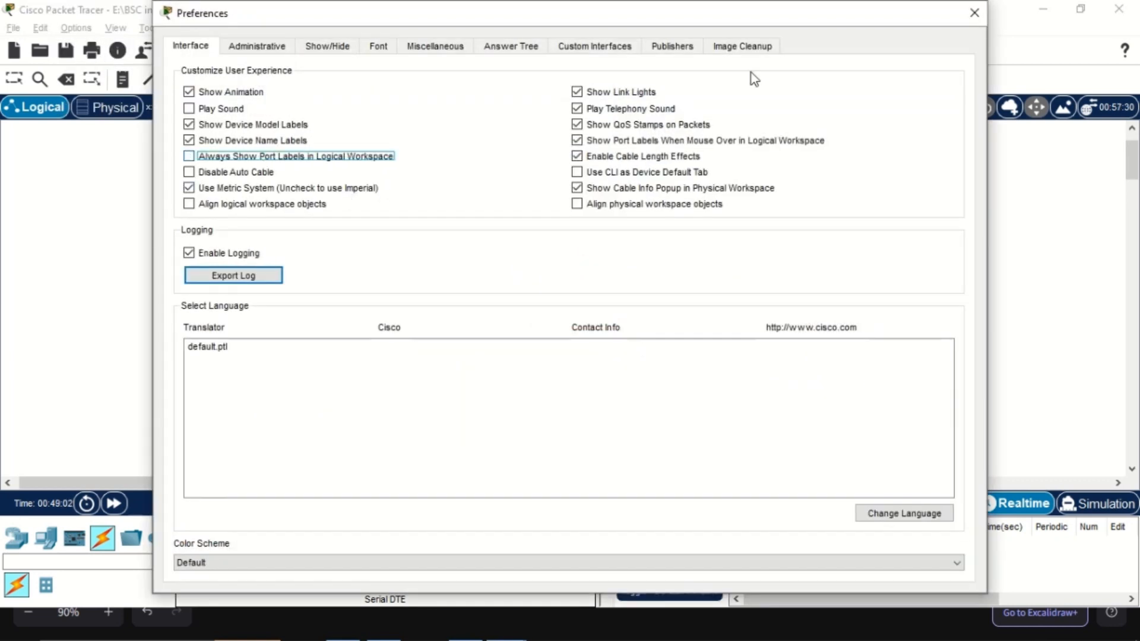
click(984, 15)
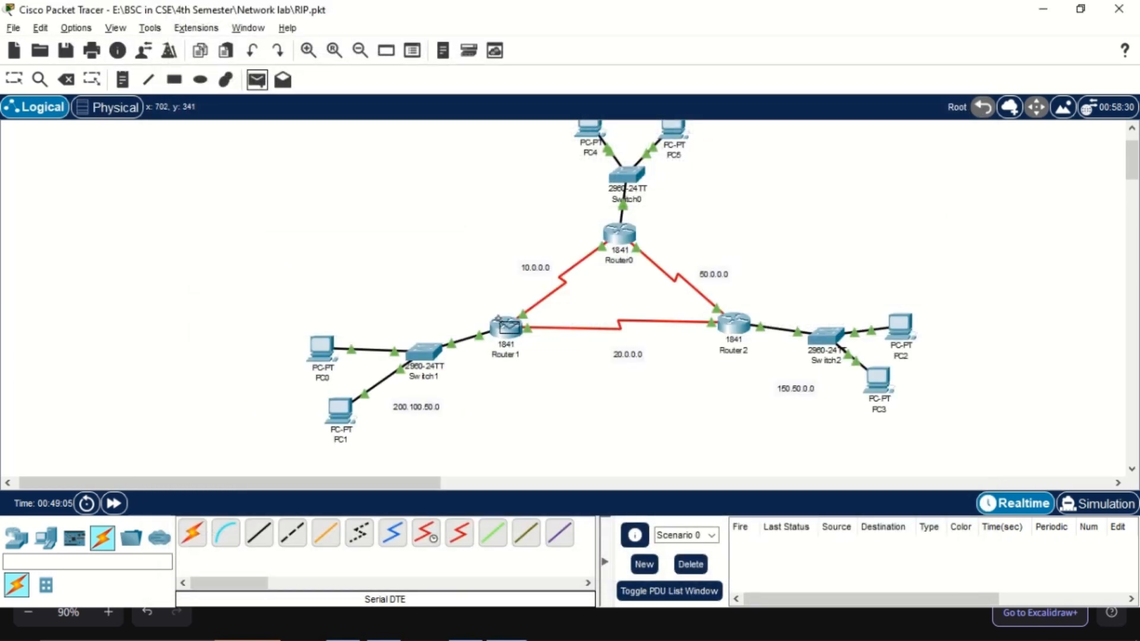
Test the router links by sending simple PDUs from Router1 to Router0 and from Router1 to Router2
click(506, 327)
click(593, 250)
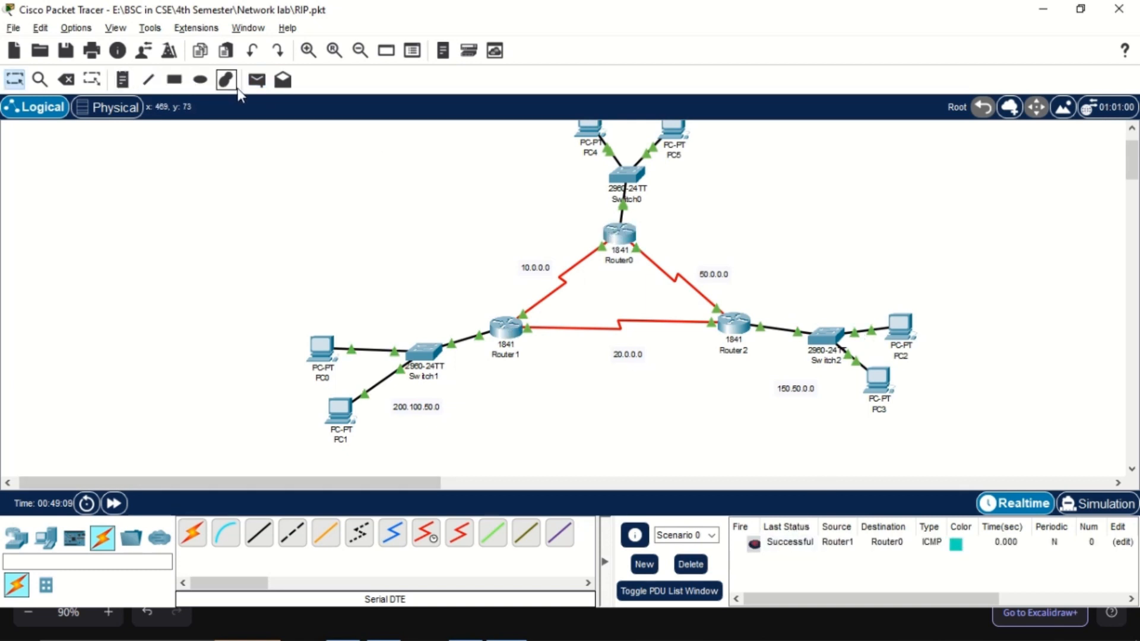
click(257, 80)
click(506, 327)
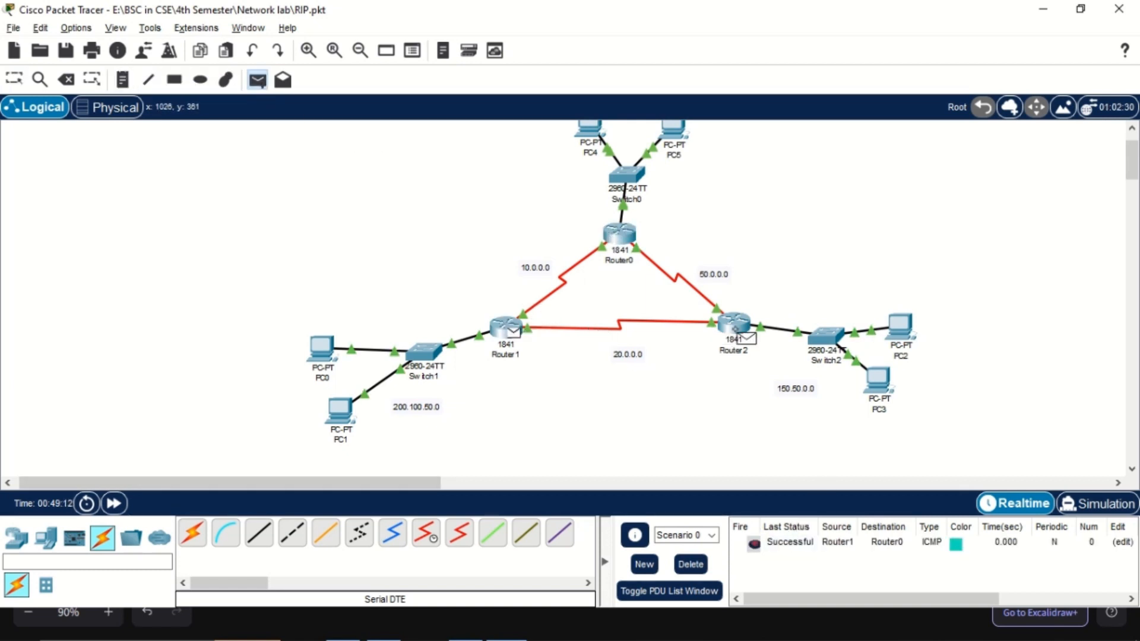
click(734, 324)
Send a simple PDU from Router0 to Router2 and delete the router test scenario
click(257, 80)
click(619, 234)
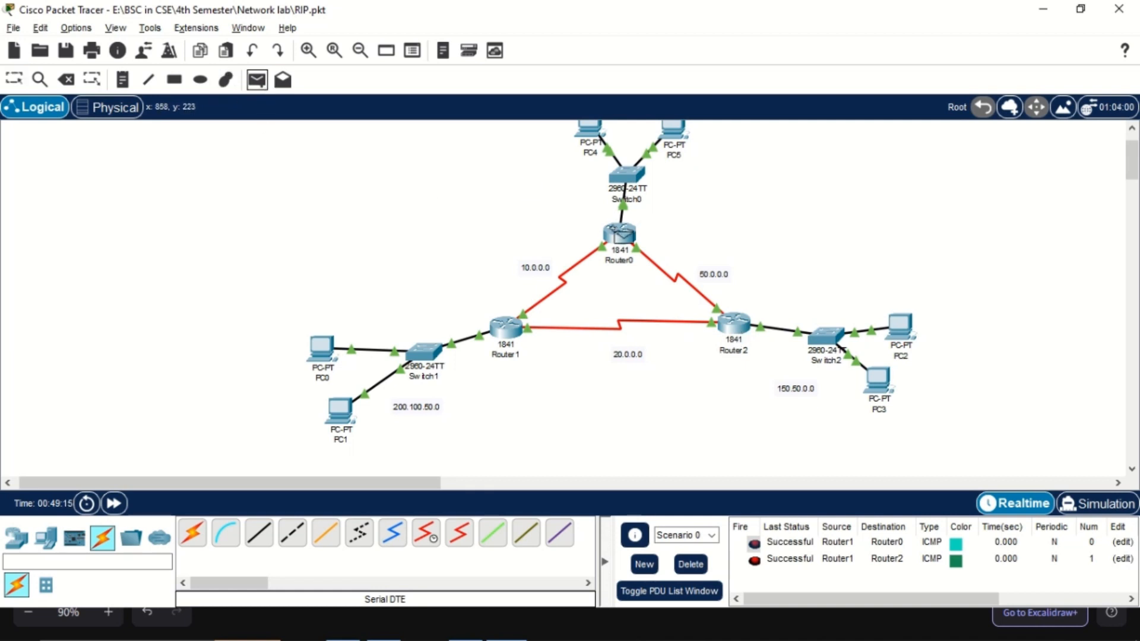
click(735, 324)
click(690, 564)
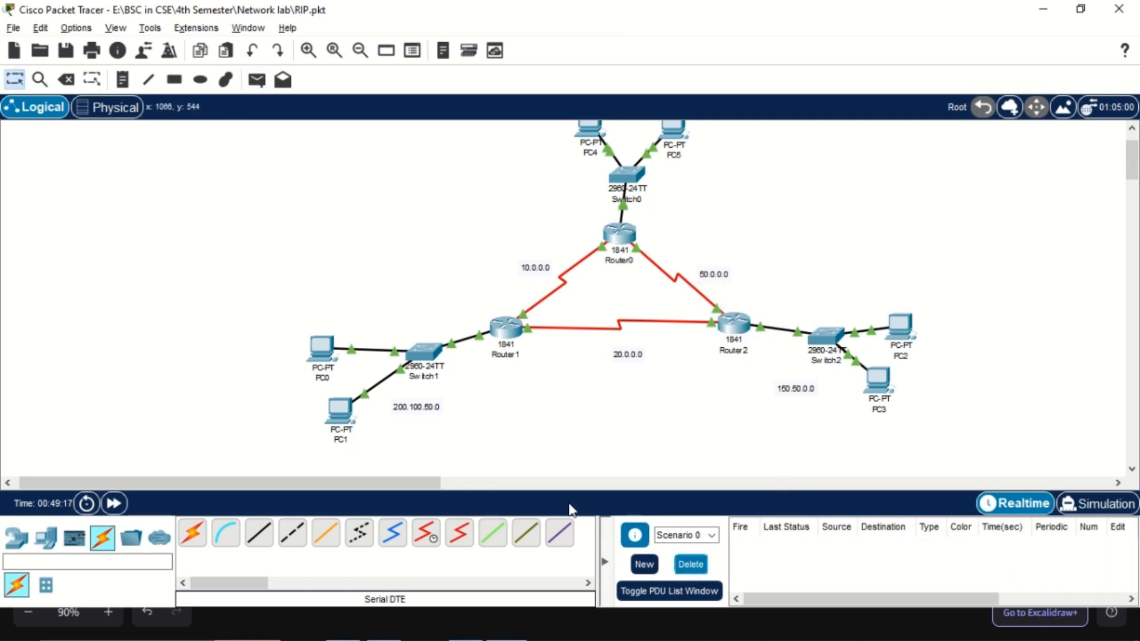
Send a simple PDU from PC0 to PC3, and send it a second time
click(255, 83)
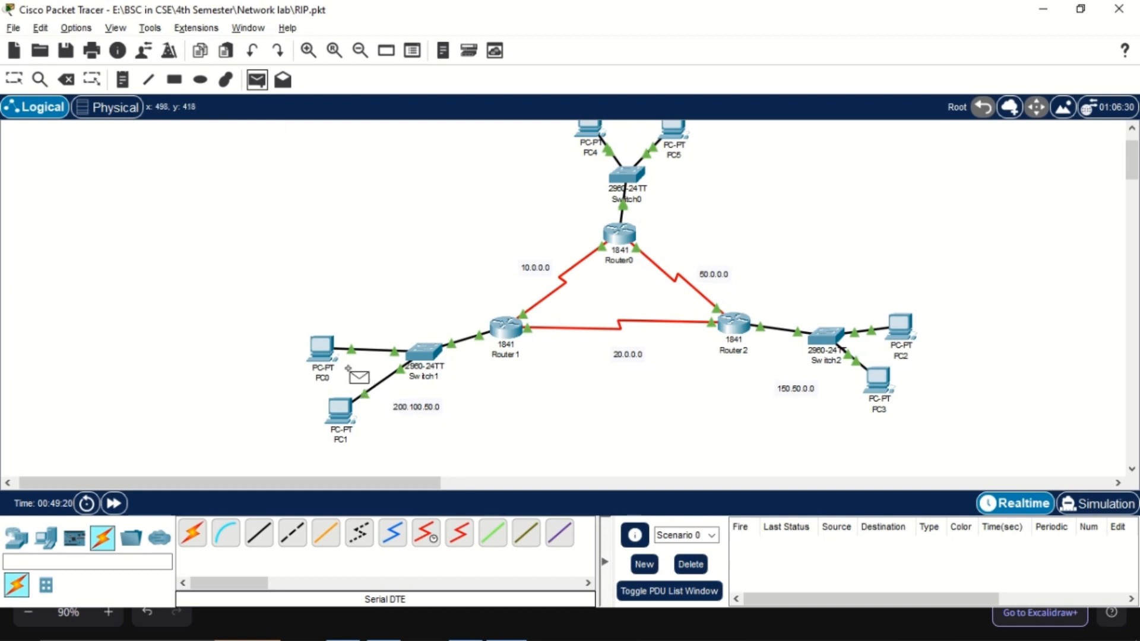
mouse_move(321, 353)
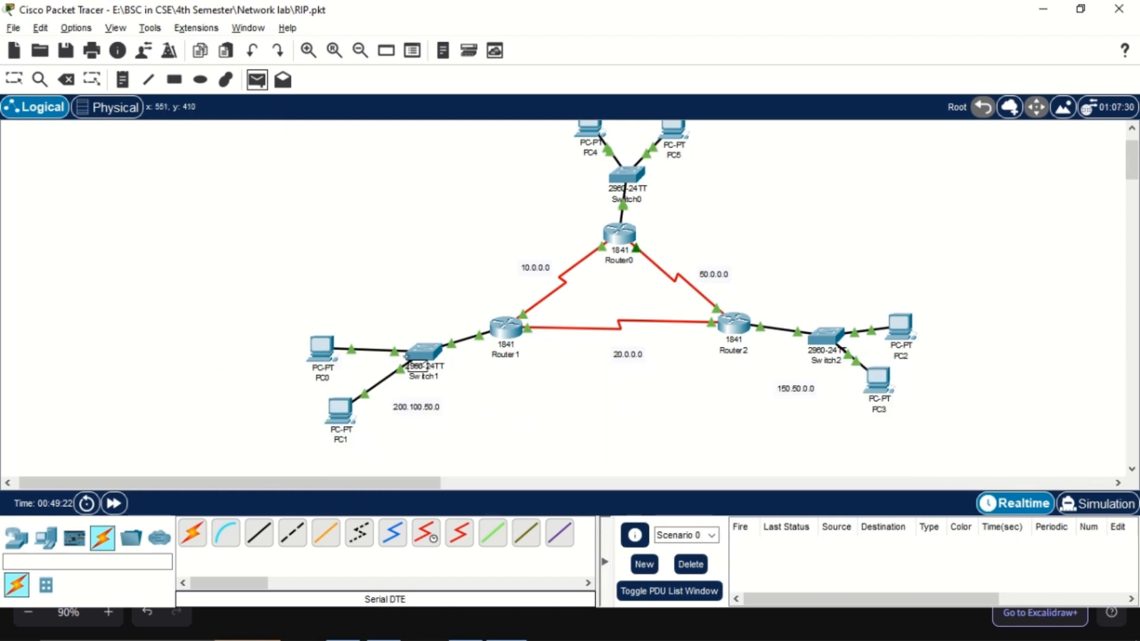
click(322, 350)
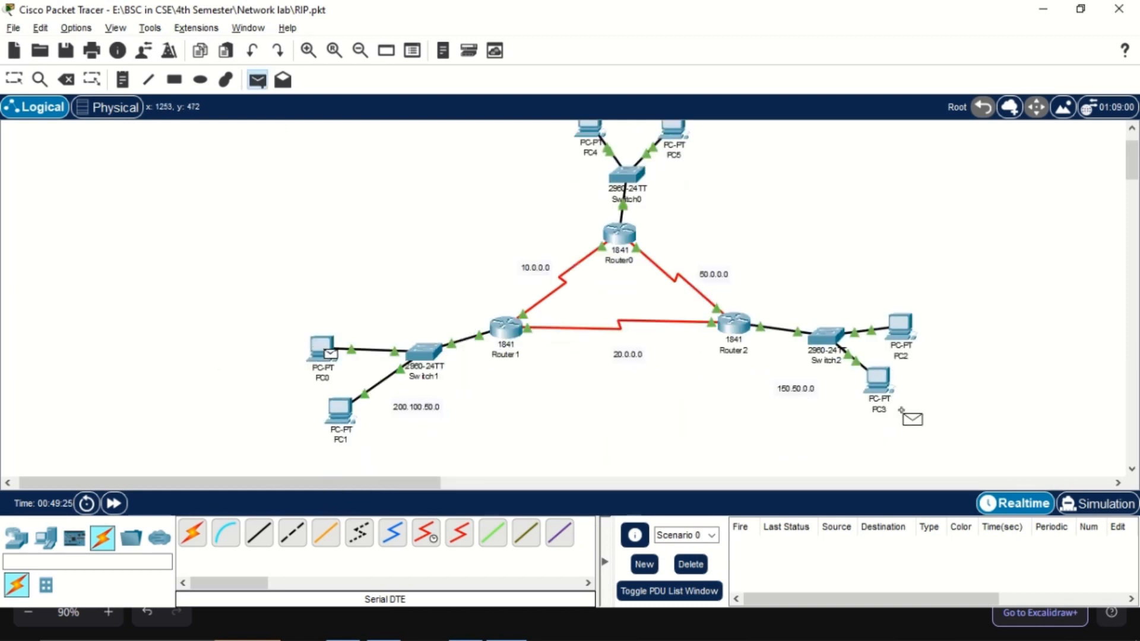
click(883, 392)
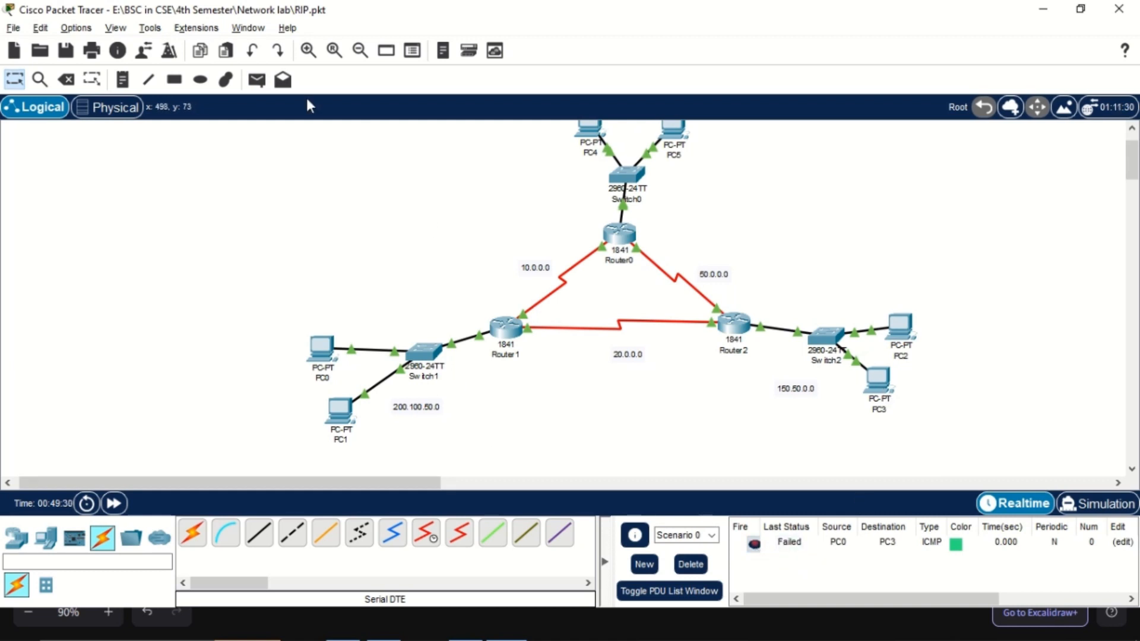
click(256, 80)
click(322, 349)
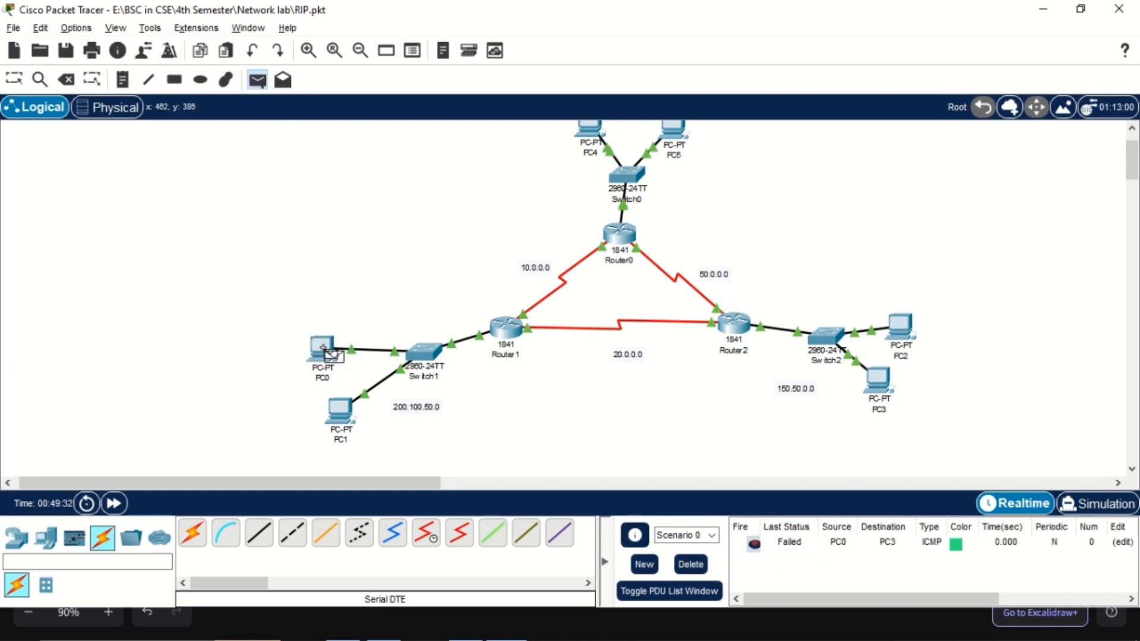
click(885, 393)
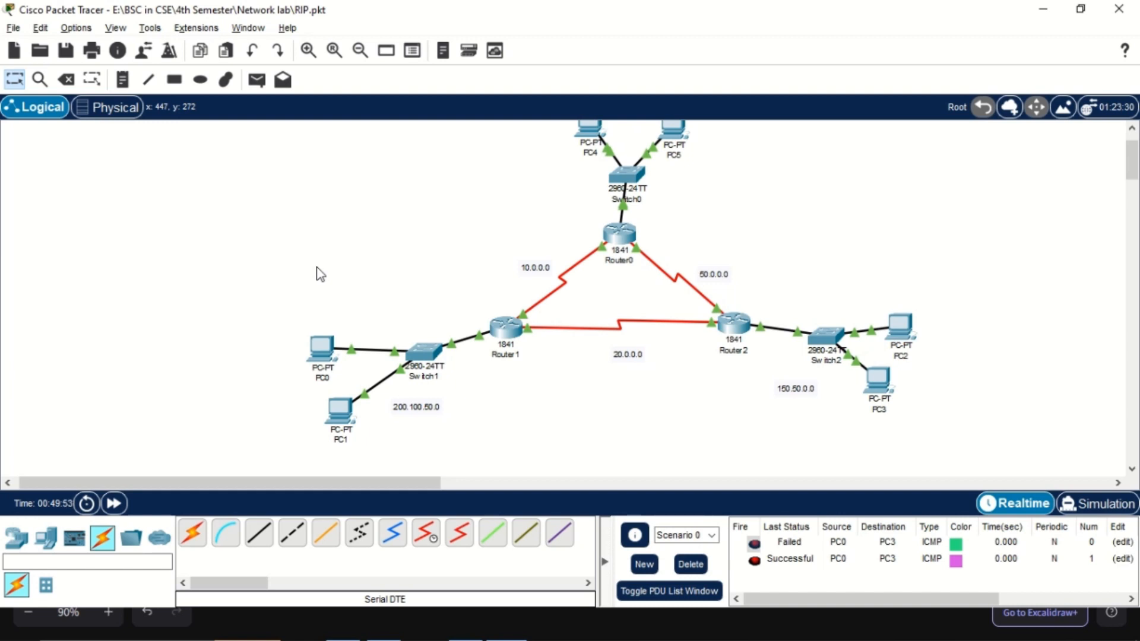
Send a simple PDU from PC0 to PC4 twice and check the outcome of each in the PDU list
click(256, 80)
click(323, 351)
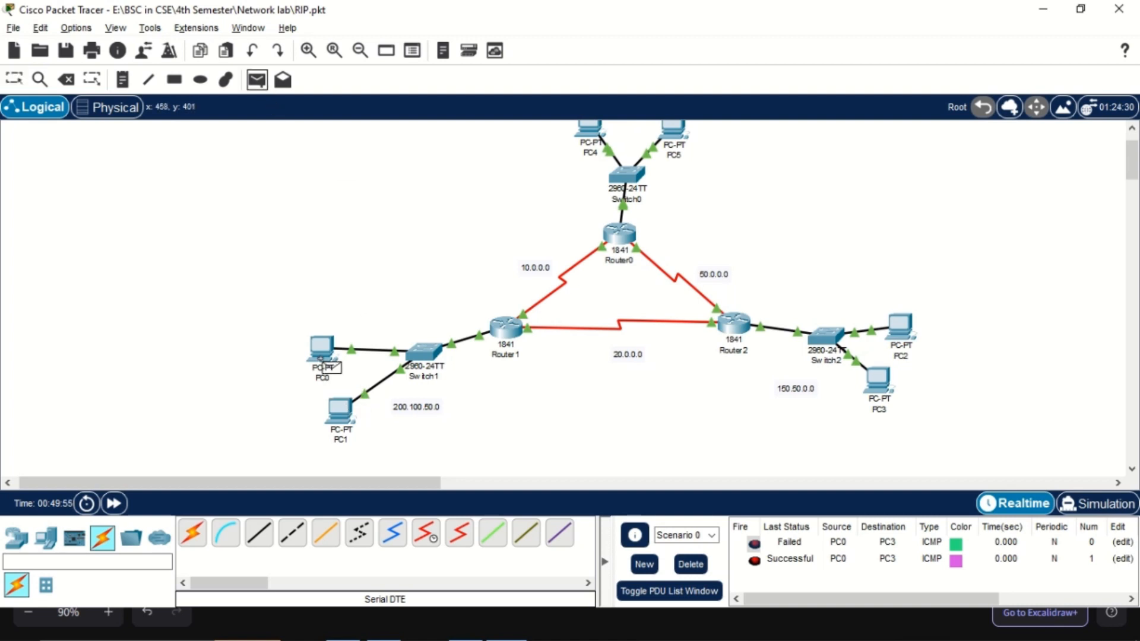
click(593, 136)
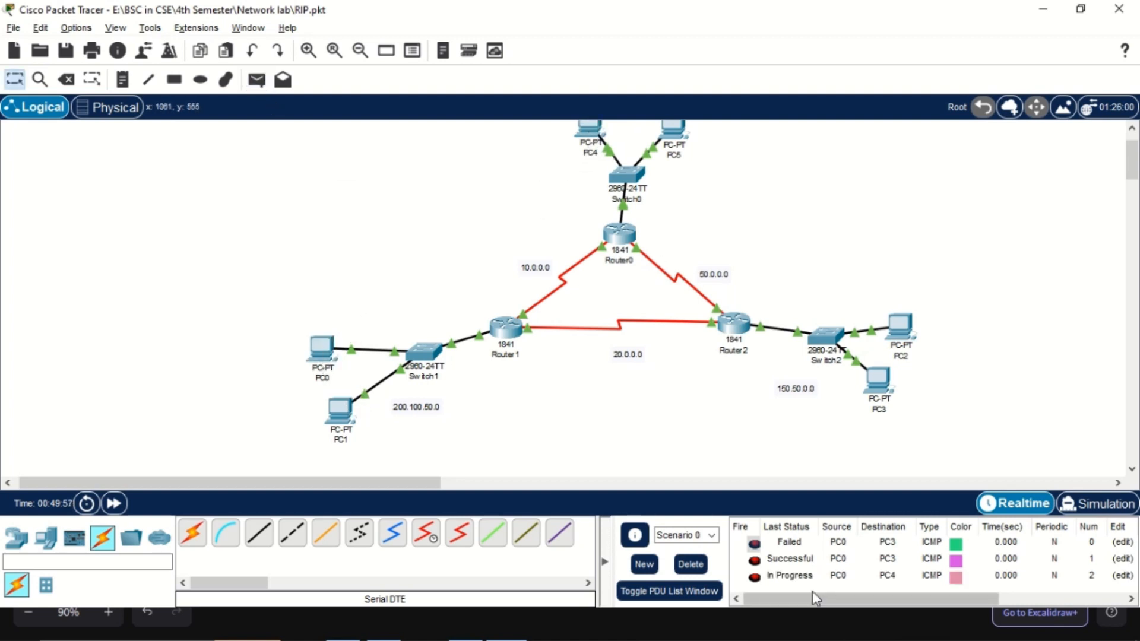
click(257, 79)
click(324, 355)
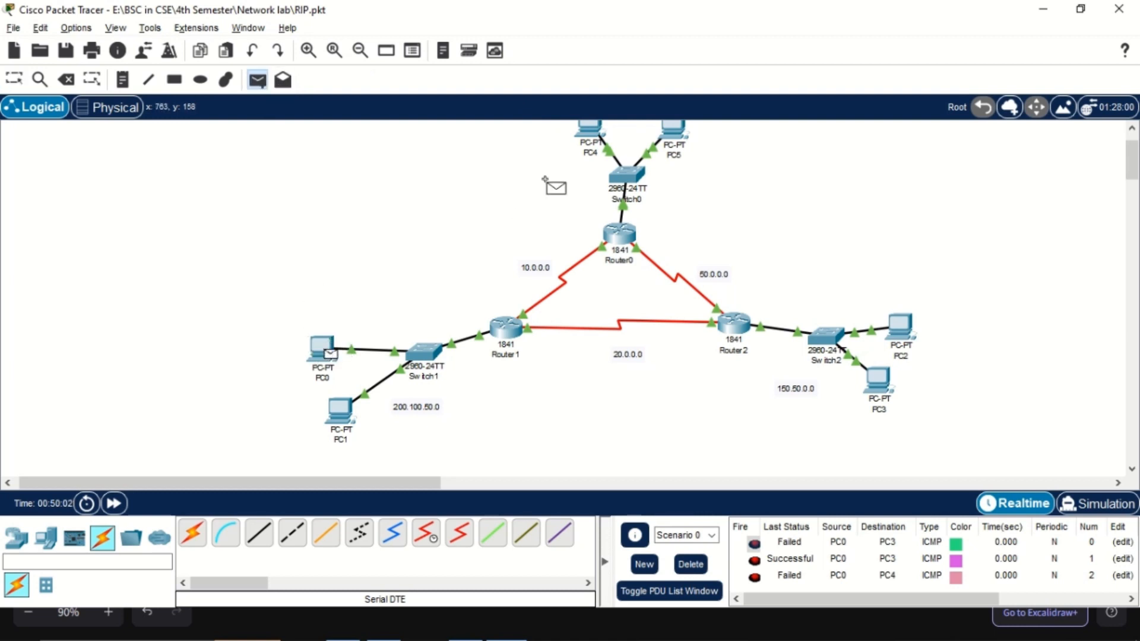
click(593, 134)
scroll(819, 593, right, 2)
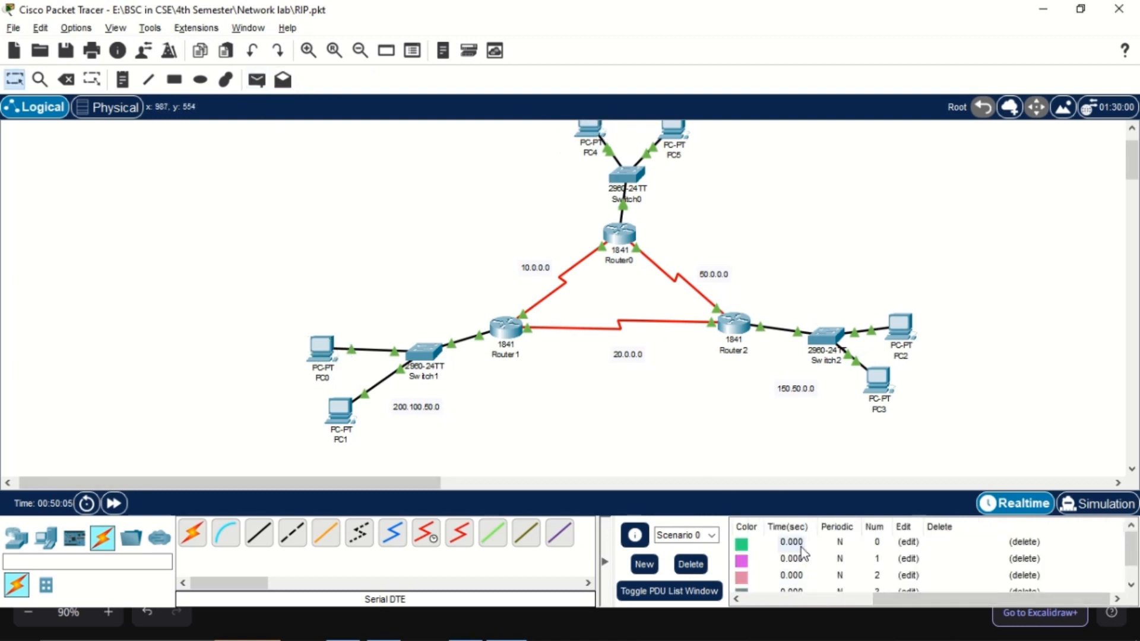
scroll(803, 554, down, 1)
drag(897, 600, 763, 601)
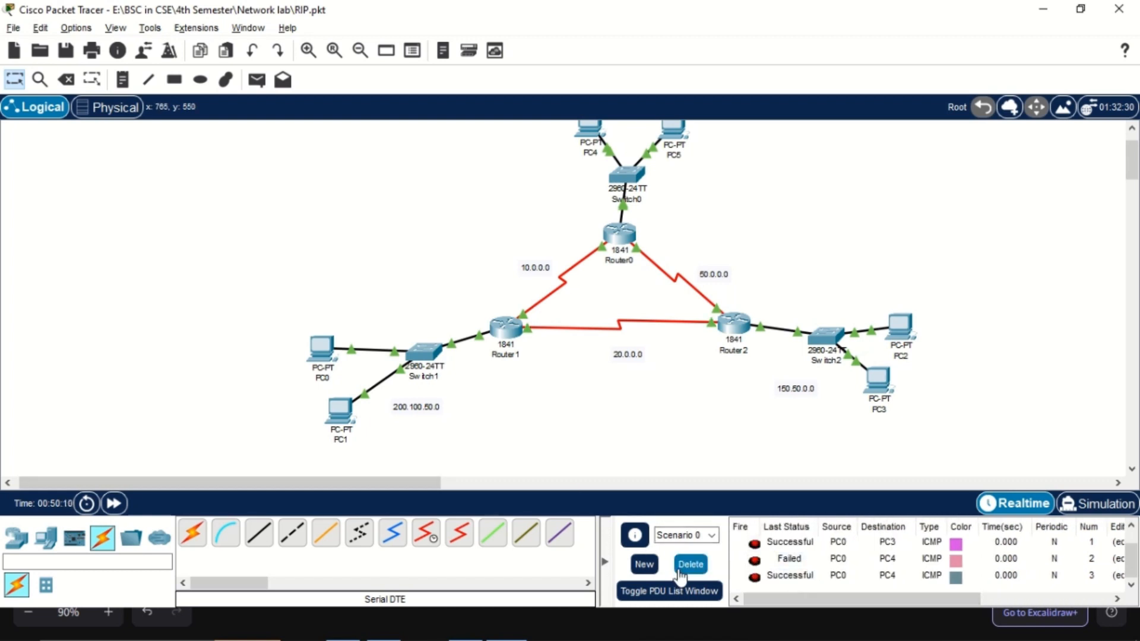
Delete the scenario's existing PDUs and send a simple PDU from PC4 to PC3
click(689, 564)
scroll(681, 302, up, 2)
click(257, 80)
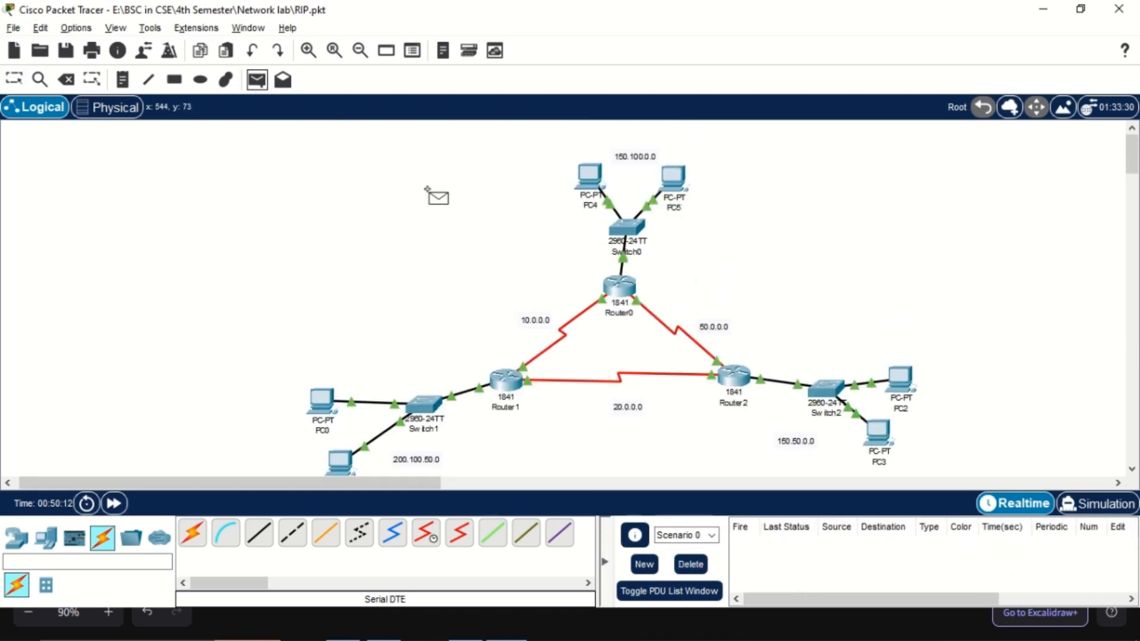
click(597, 188)
scroll(801, 247, down, 2)
click(887, 395)
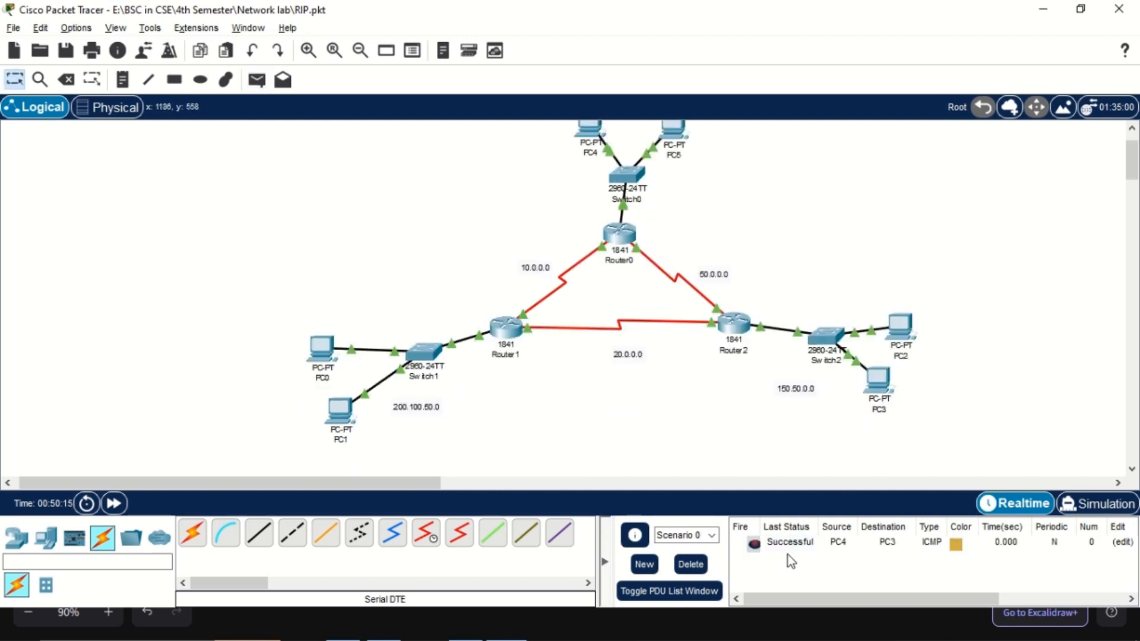
Send a simple PDU from PC5 to PC0 to test routing between their networks
click(256, 79)
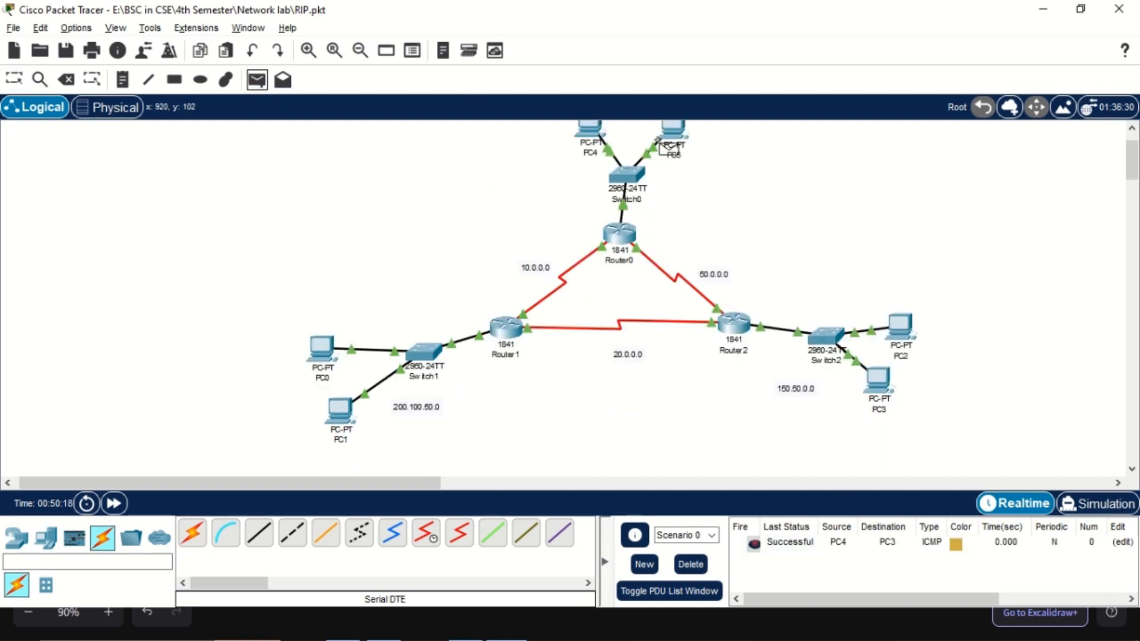
click(672, 132)
click(320, 350)
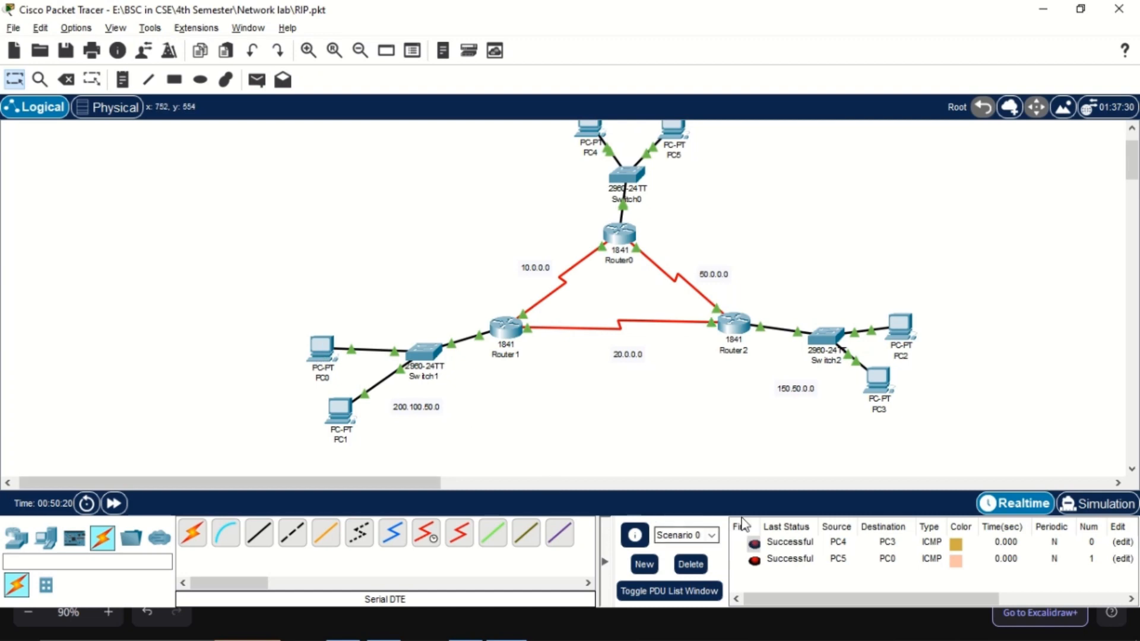
Switch to the Excalidraw topology sketch to review the planned network, and return to Cisco Packet Tracer
key(alt+Tab)
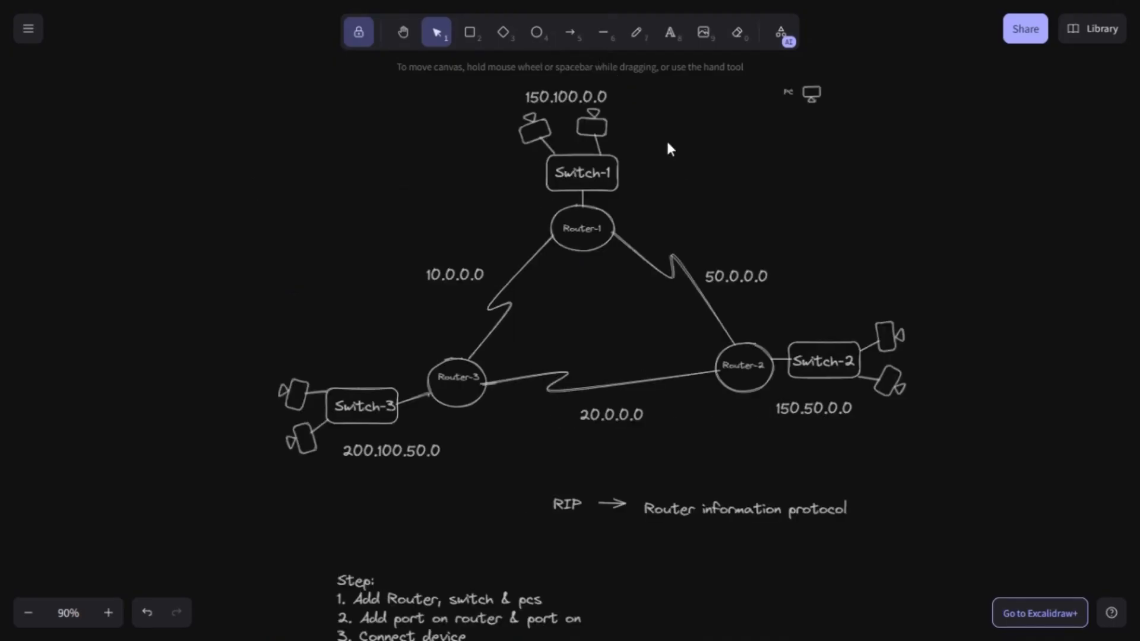
key(alt+Tab)
mouse_move(543, 5)
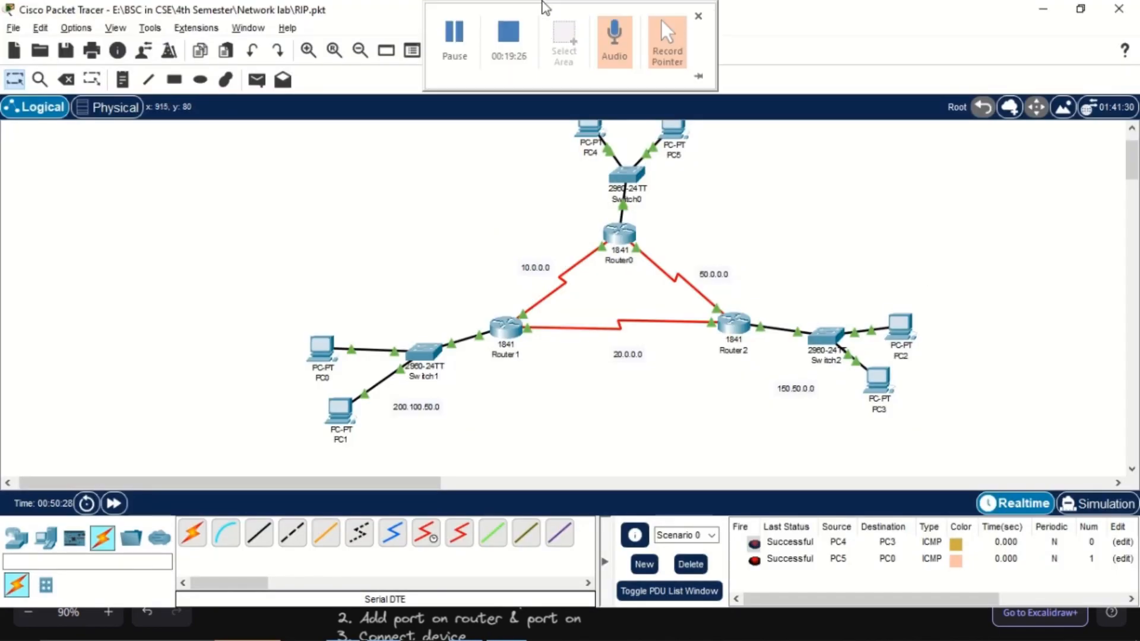